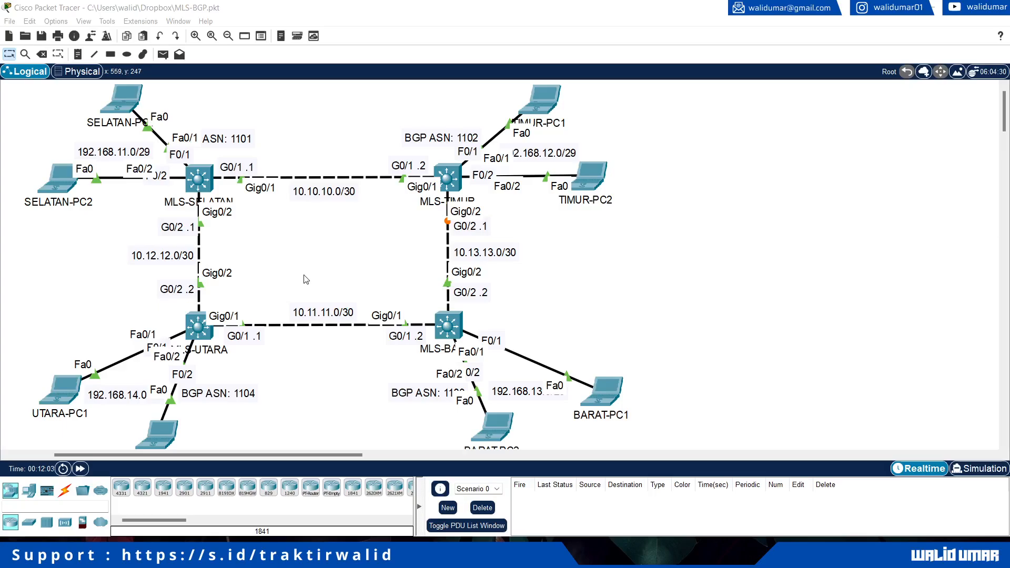
Turn off the preference that always shows port labels in the logical workspace.
click(32, 25)
click(59, 34)
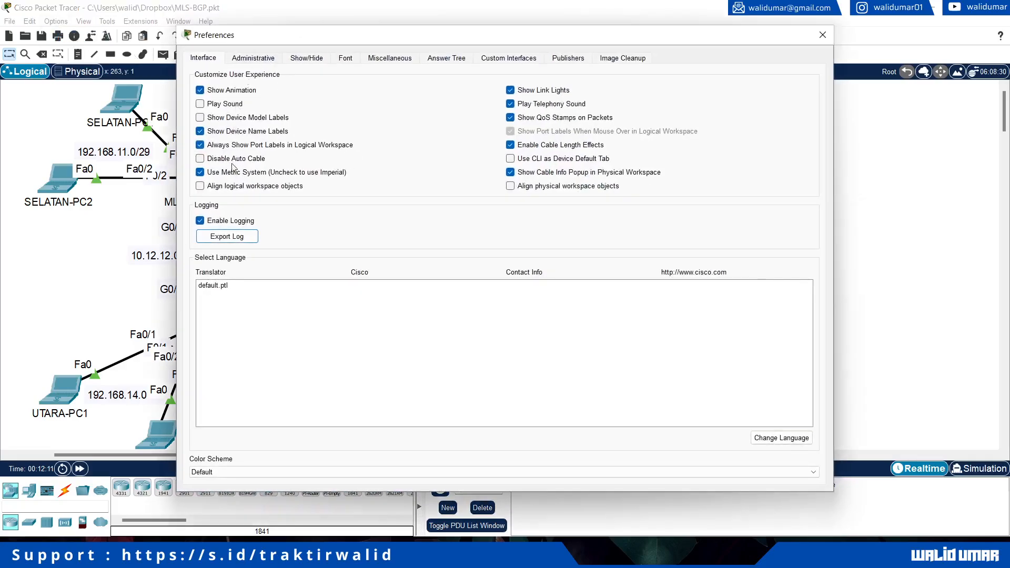
click(235, 145)
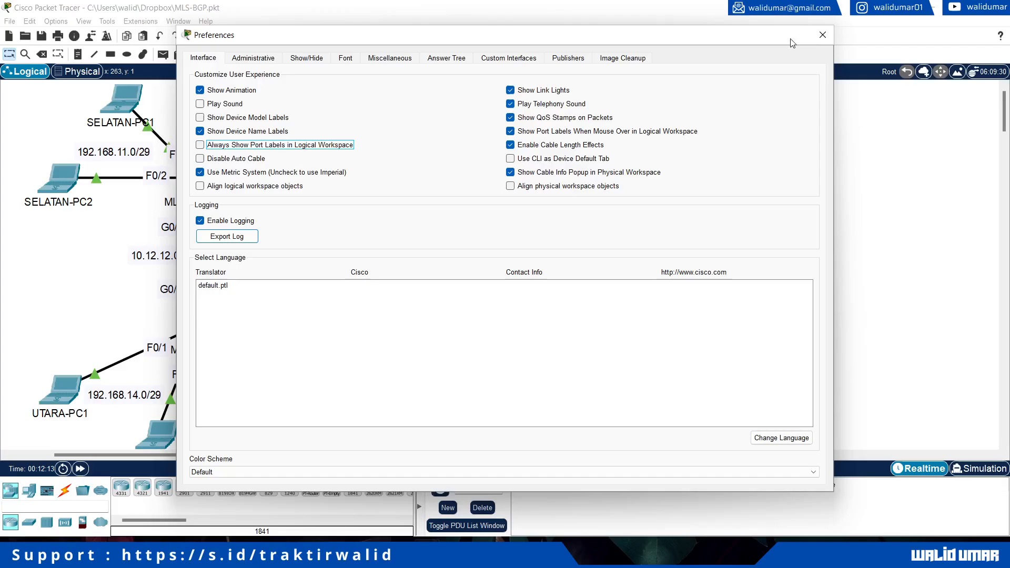
click(822, 35)
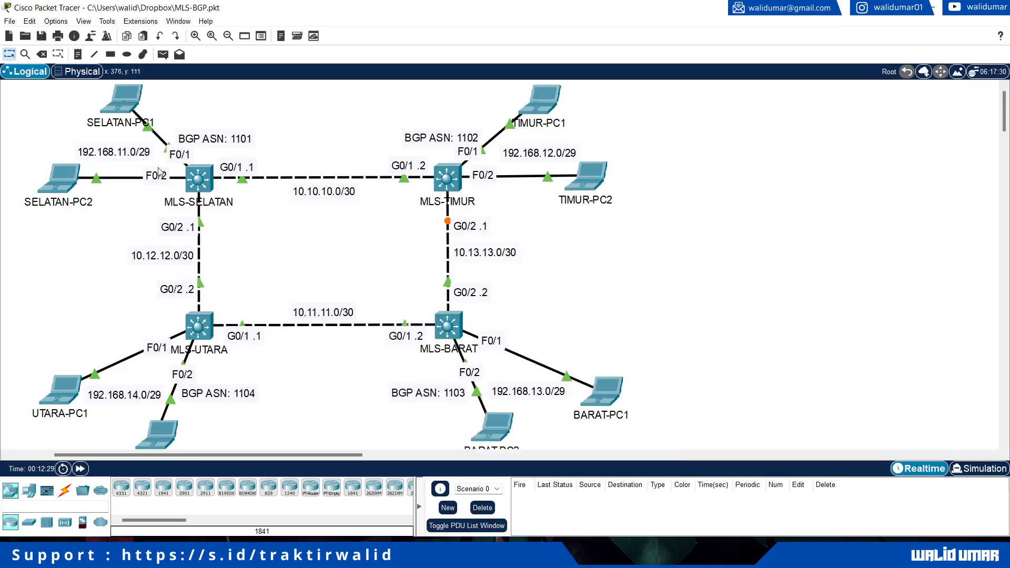
Open the command line of the MLS-SELATAN switch and start a console session.
drag(21, 97, 132, 220)
click(196, 178)
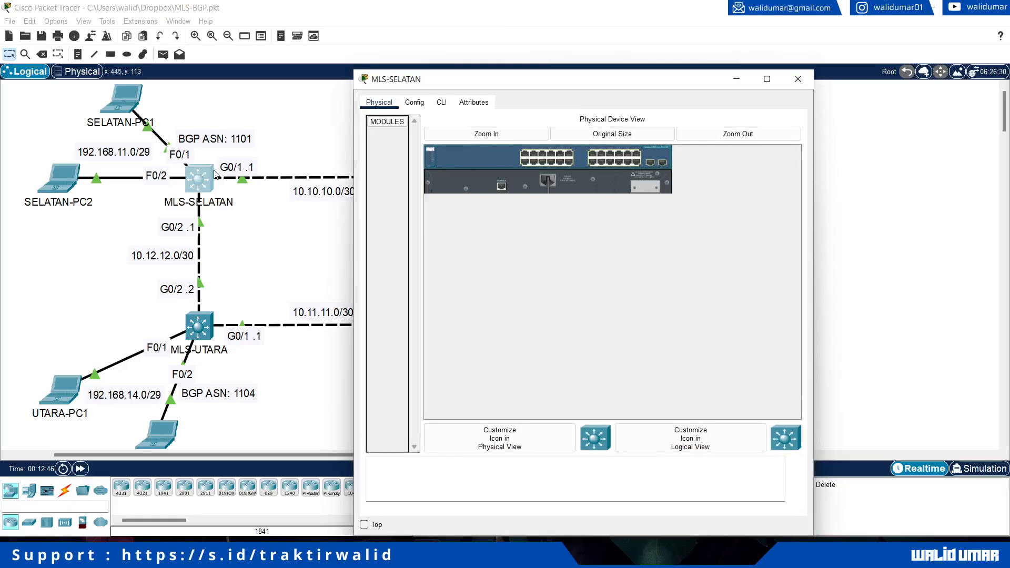
drag(425, 84, 484, 33)
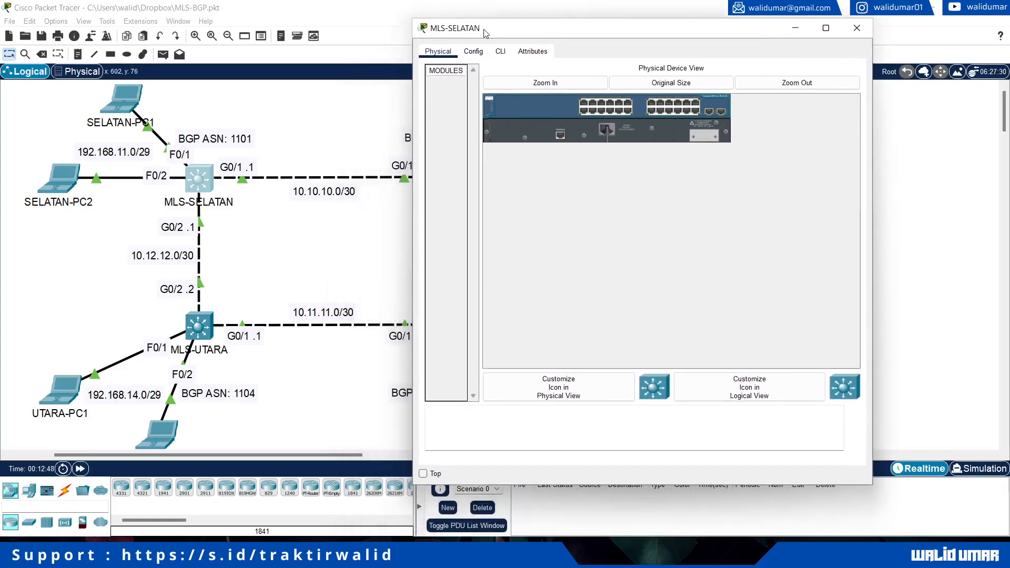
click(499, 53)
key(Return)
key(Return)
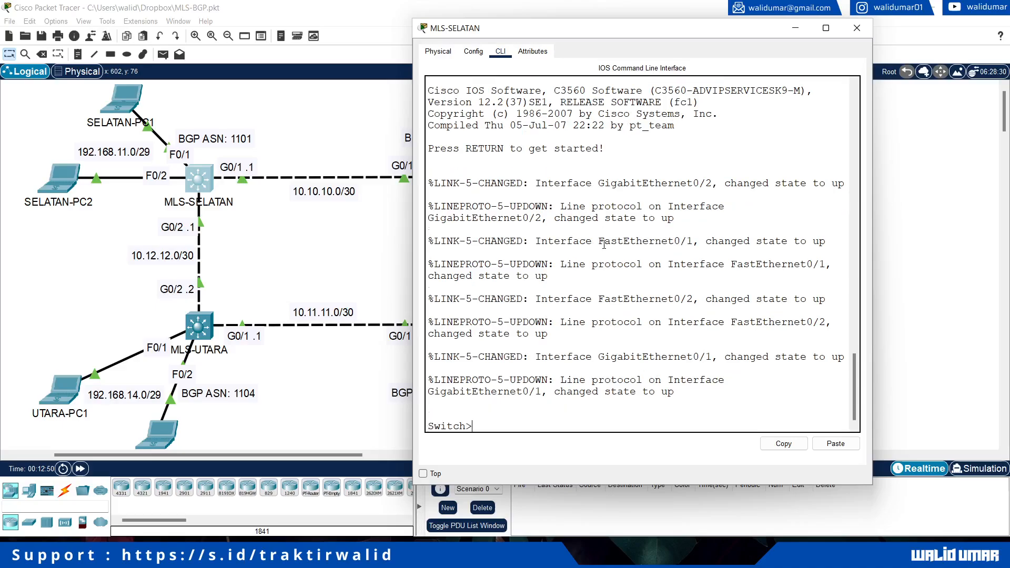
Enter global configuration mode and set the switch's hostname to MLS-SELATAN.
text(en)
key(Return)
text(conf t)
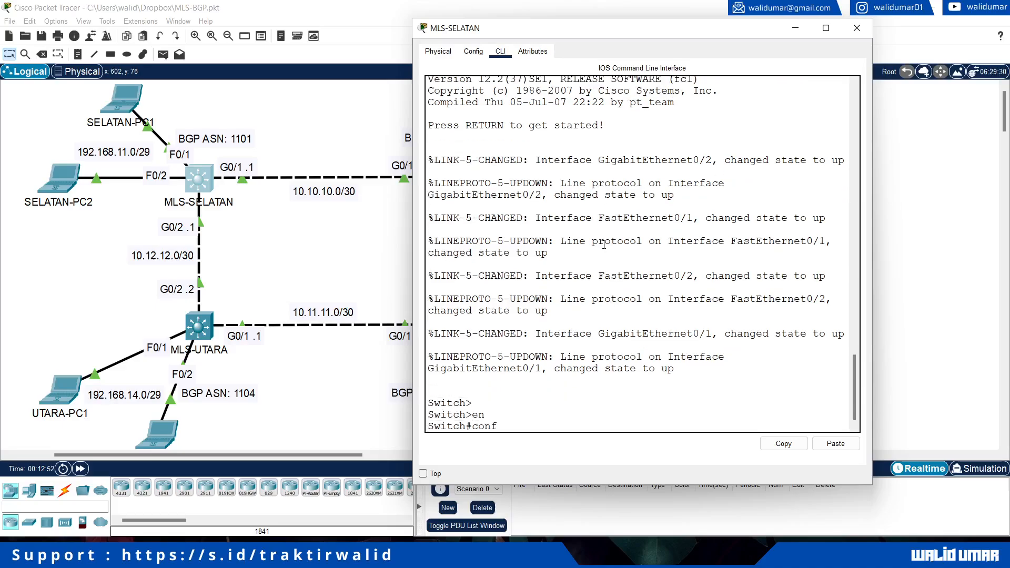
key(Return)
text(hostname)
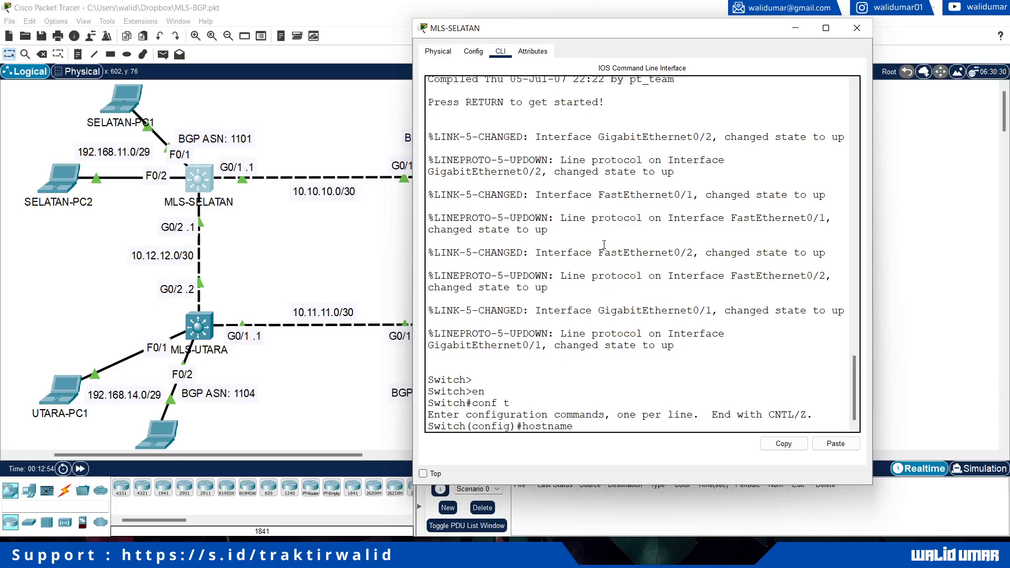
text( MLS-SELATAN)
key(Return)
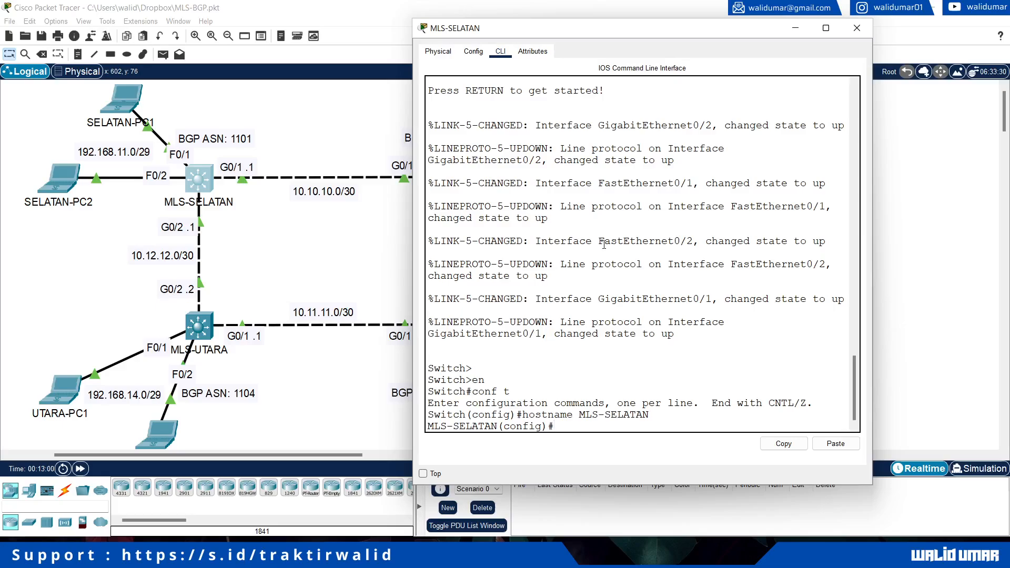
Create VLAN 11 on MLS-SELATAN and return to global configuration mode.
text(vlan 11)
key(Return)
text(exit)
key(Return)
Select the interface range fa0/1-2 on MLS-SELATAN and set its switchport mode to access.
text(in)
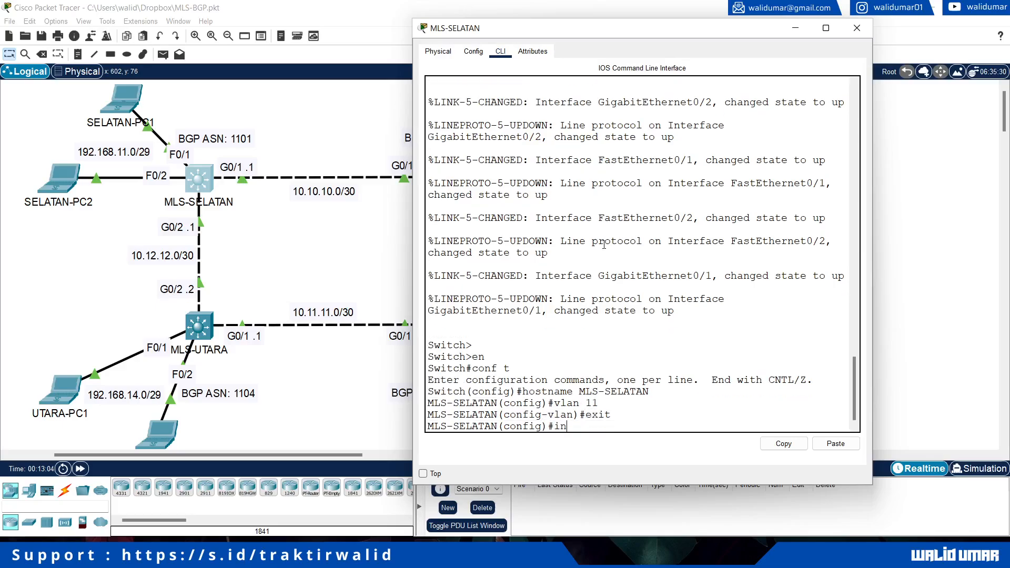
text(t fa0/1-2)
key(Return)
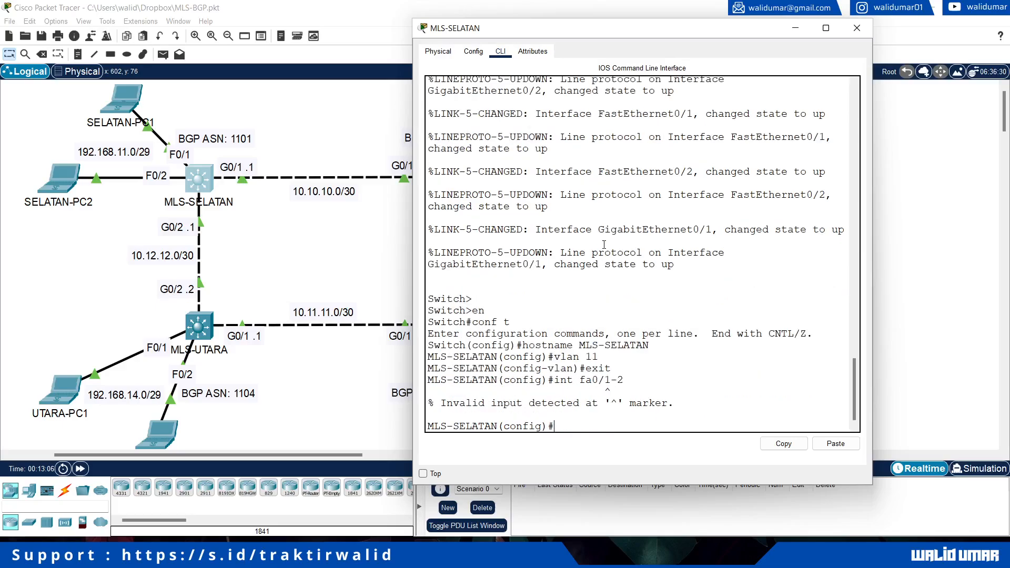
key(Up)
text(range)
key(Return)
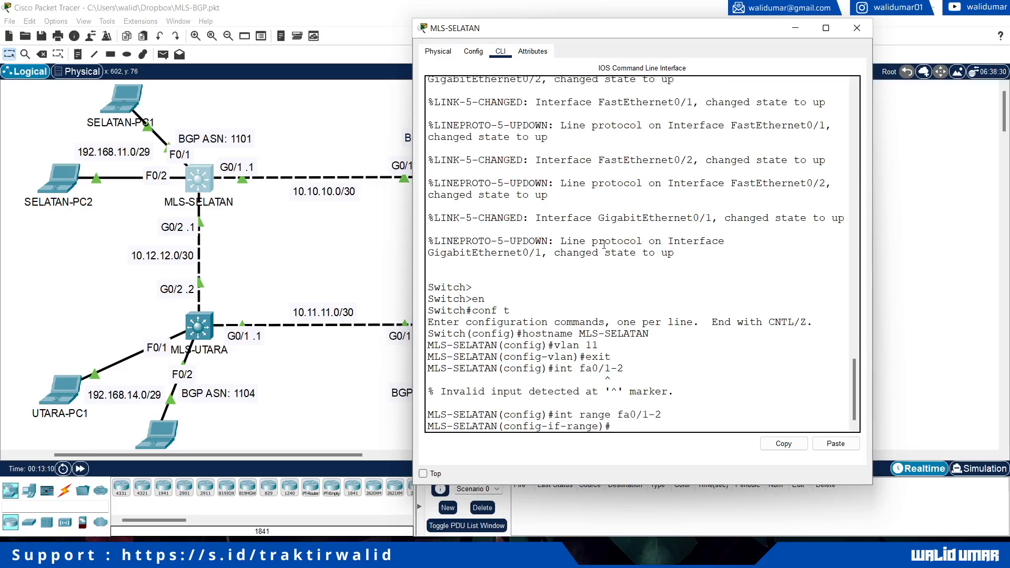
text(swi)
key(Tab)
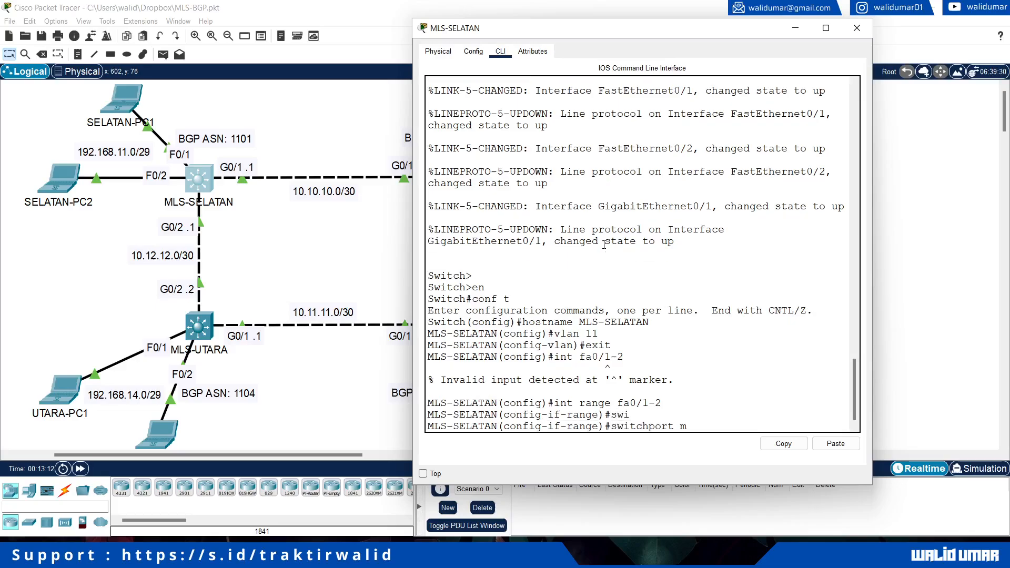
text(mo)
key(Tab)
text(ac)
key(Tab)
key(Return)
Assign the fa0/1-2 access ports to VLAN 11 and leave the range configuration.
text(swi)
key(Tab)
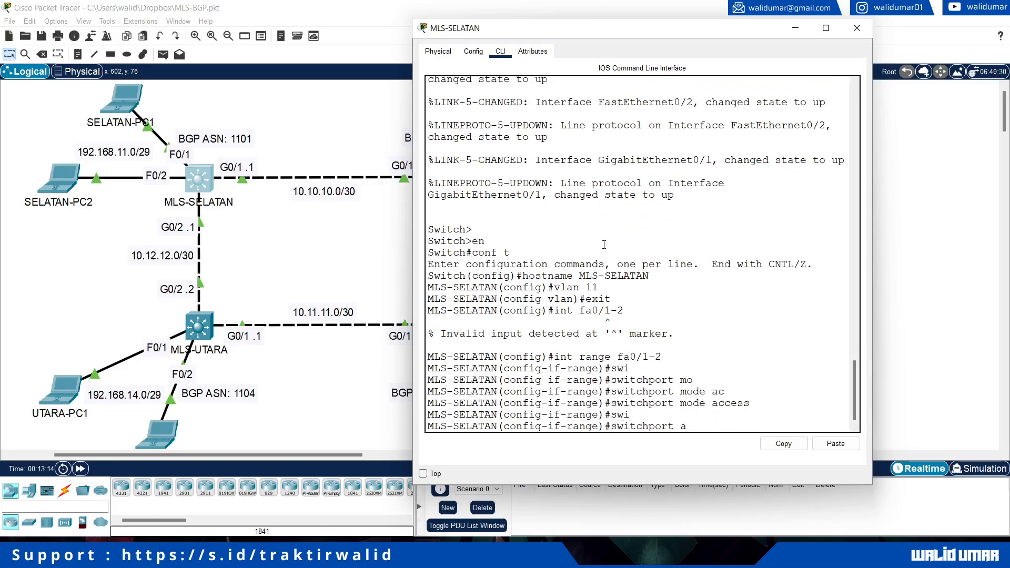
text(ac)
key(Tab)
text(vl)
key(Tab)
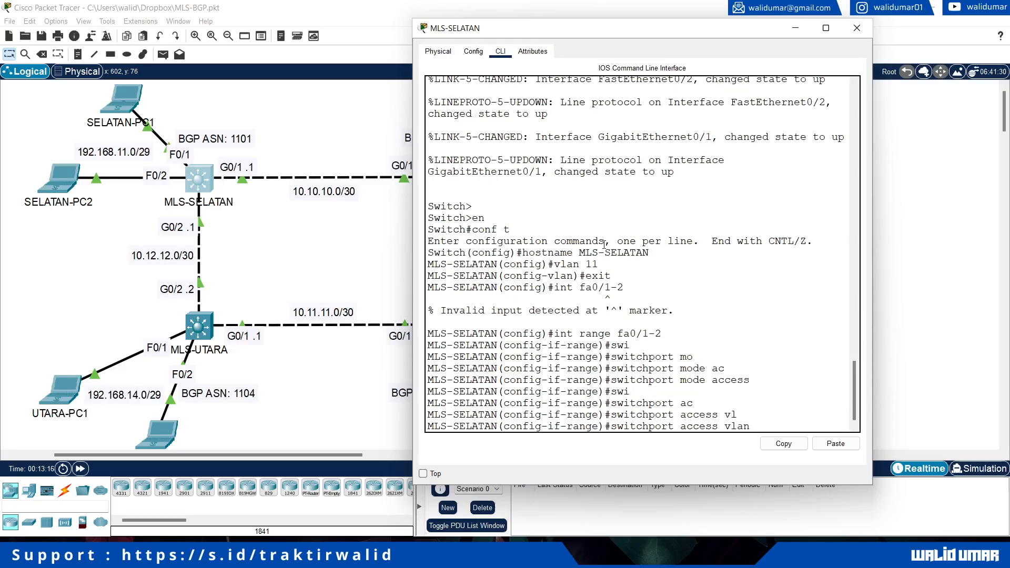
text(11)
key(Return)
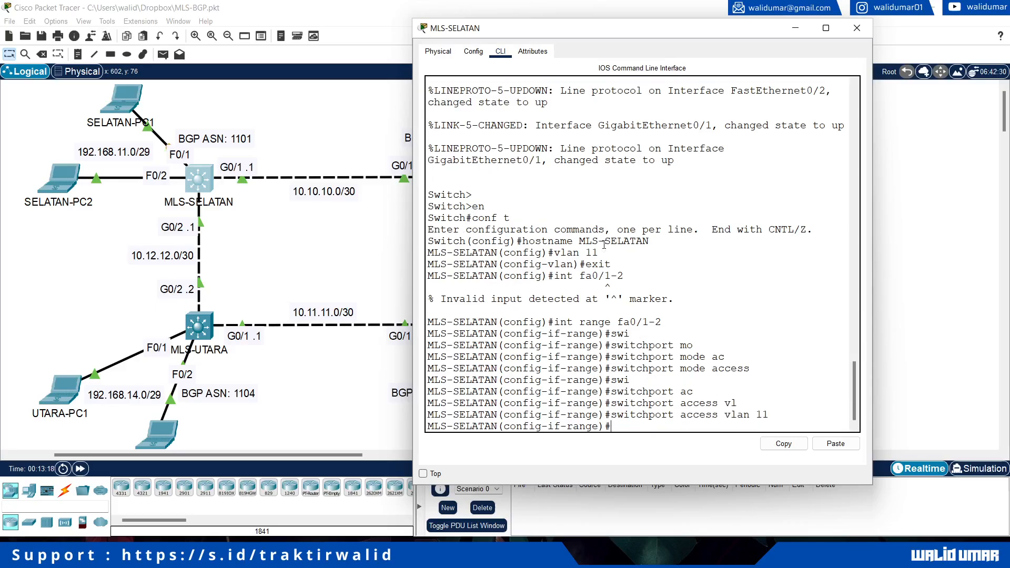
text(exit)
key(Return)
Give the VLAN 11 interface the IP address 192.168.11.1 with mask 255.255.255.248 and exit its configuration.
text(int v)
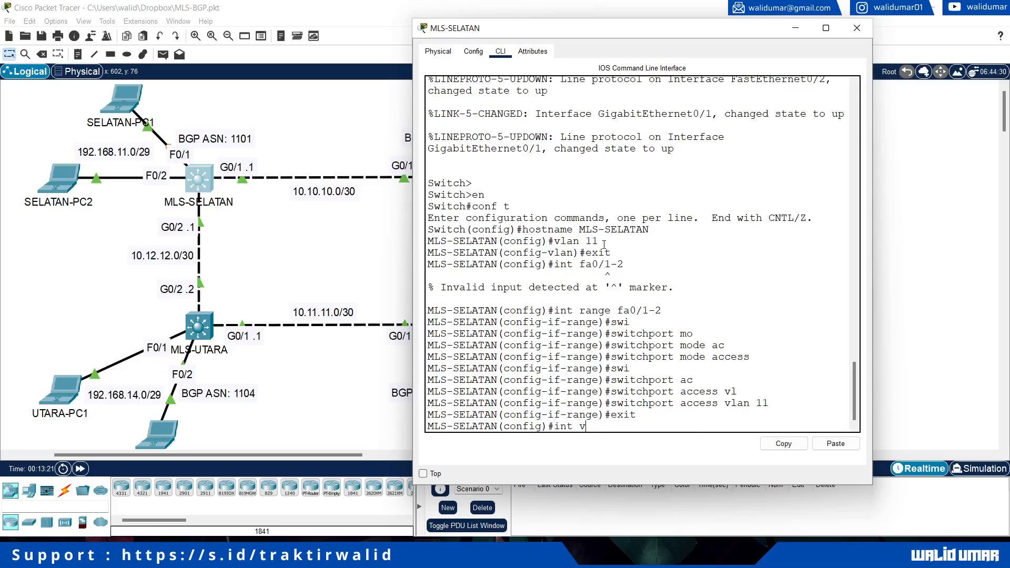
text(lan 11)
key(Return)
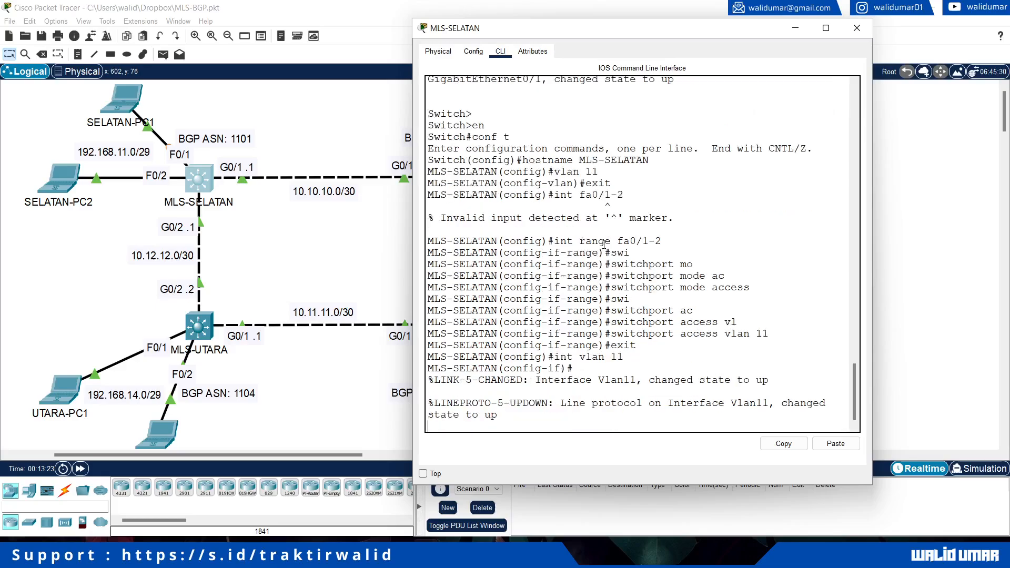
text(ip add)
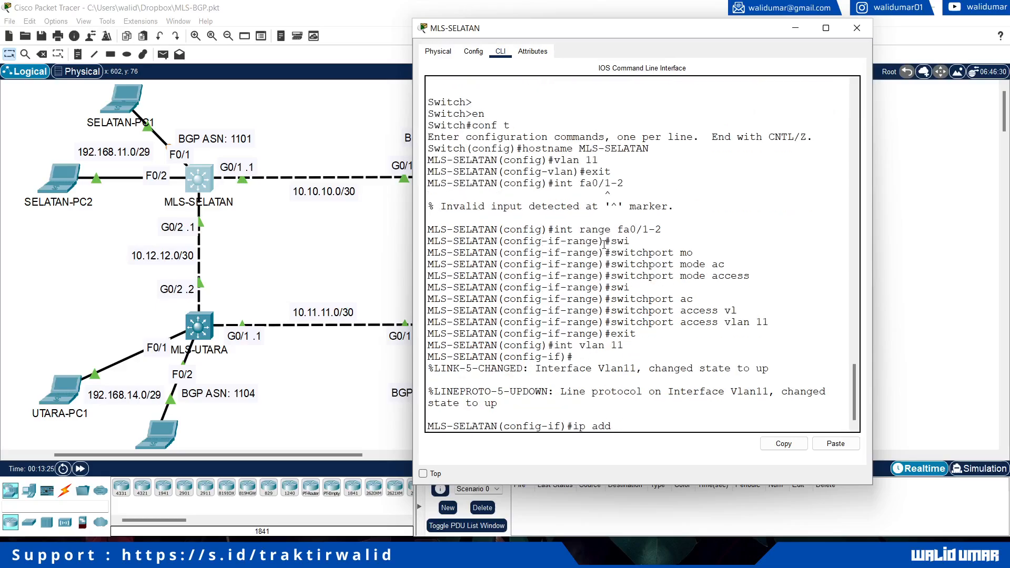
text( 192.168.11.)
text(1 255.255.2)
text(55.255.248)
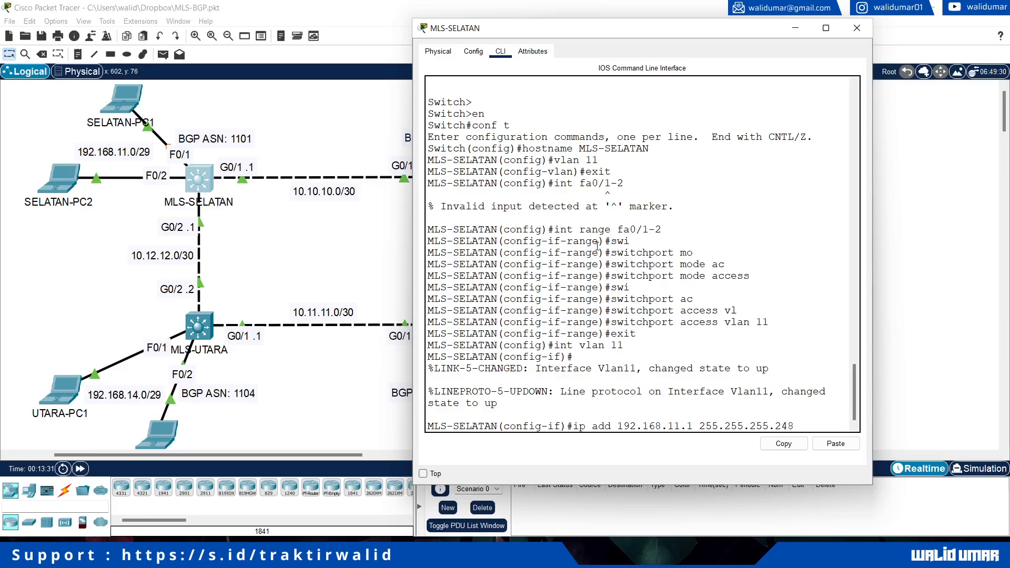
key(Return)
text(e)
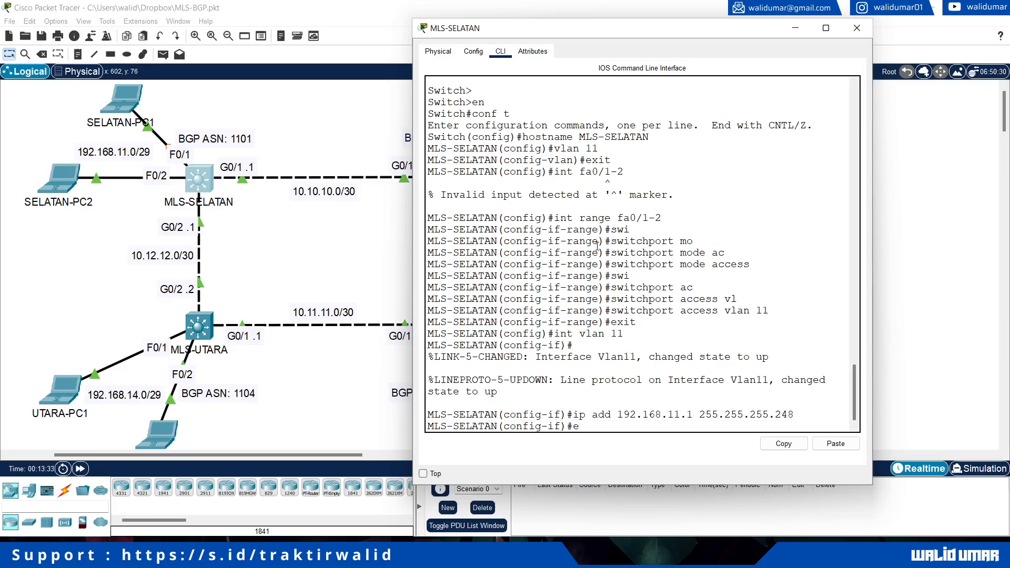
text(xit)
key(Return)
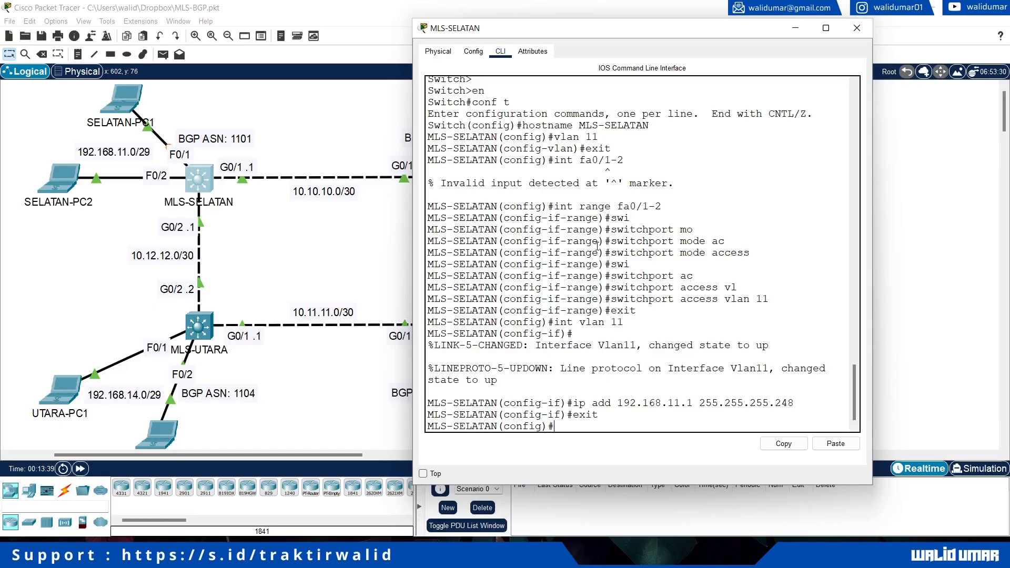
Convert the interface range g0/1-2 to routed ports with no switchport and exit the range configuration.
text(int range g0/0)
key(BackSpace)
text(1)
text(-2)
key(Return)
text(nfig-if-range)#n)
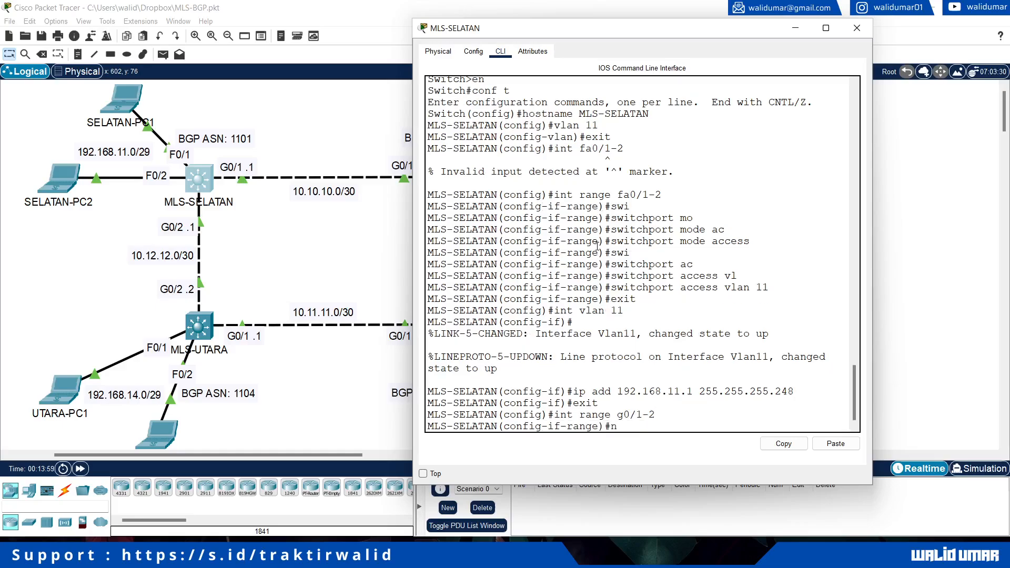
text(o swi)
key(Tab)
key(Return)
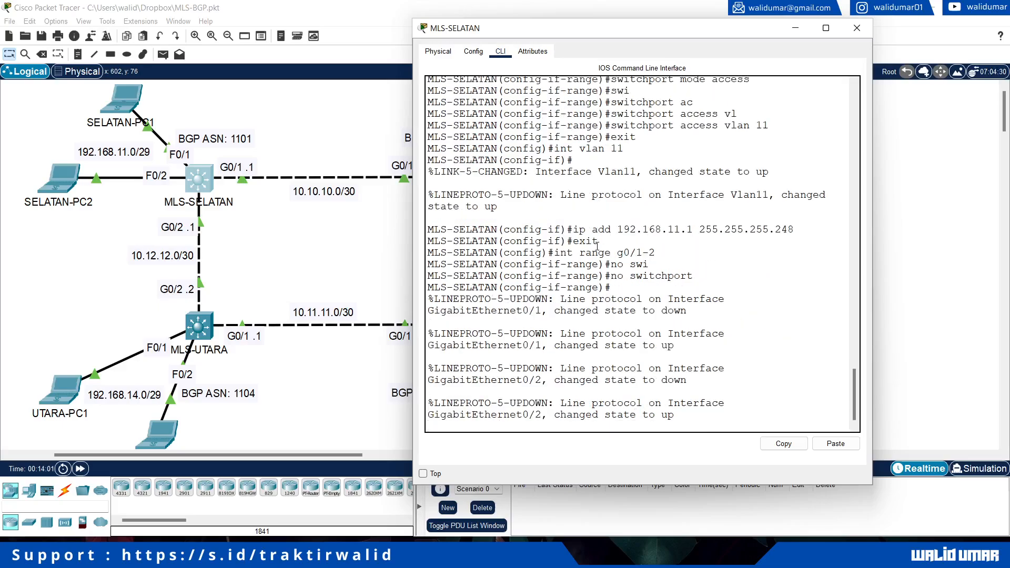
key(Return)
text(e)#e)
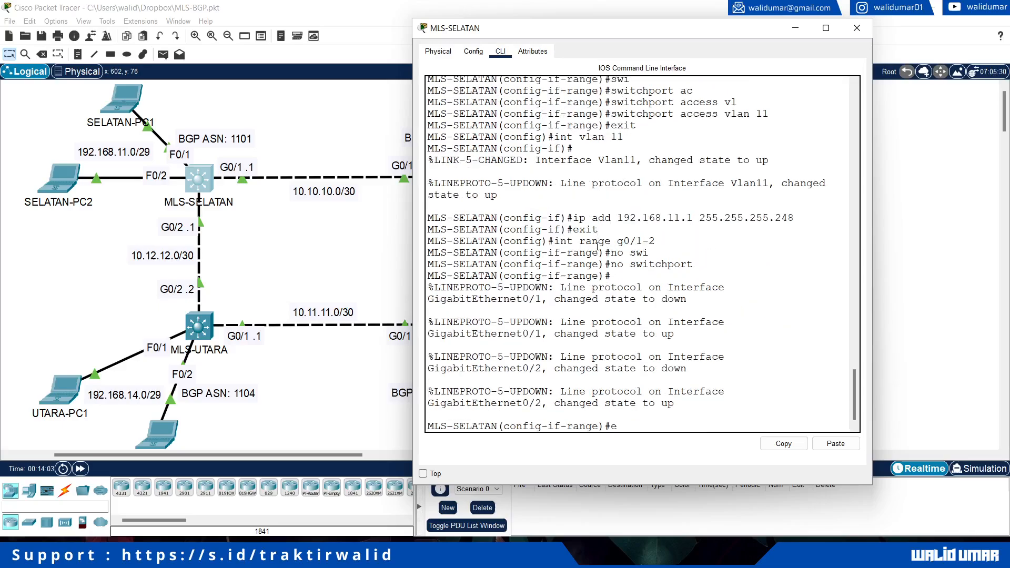
text(xit)
key(Return)
text(ip ad)
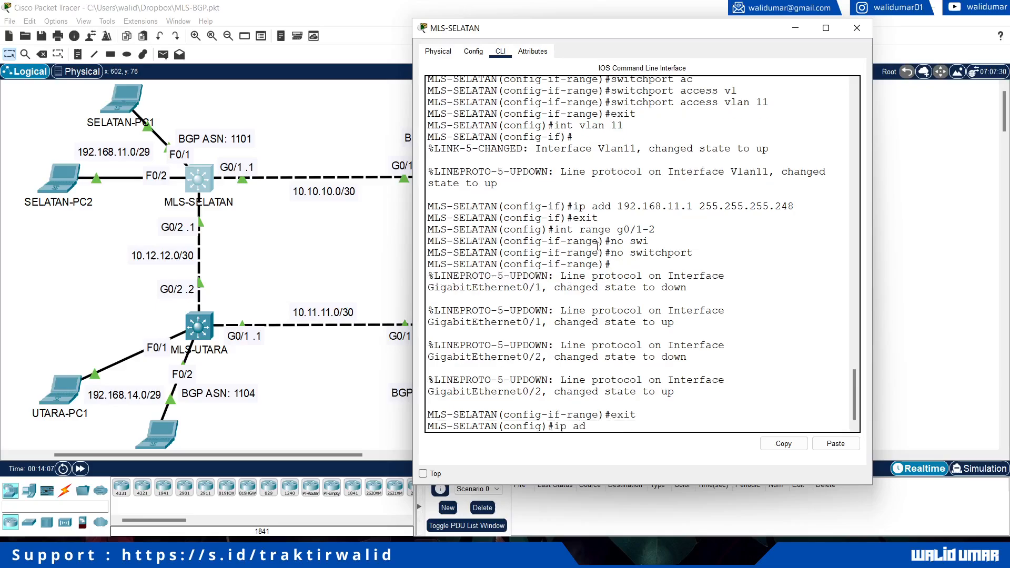
text(dress)
key(BackSpace)
key(BackSpace)
key(BackSpace)
key(BackSpace)
key(BackSpace)
key(BackSpace)
key(BackSpace)
key(BackSpace)
key(BackSpace)
Give interface g0/1 the IP address 10.10.10.1 with mask 255.255.255.252 and exit its configuration.
text(nt g0/1)
key(Return)
text(ip add 10)
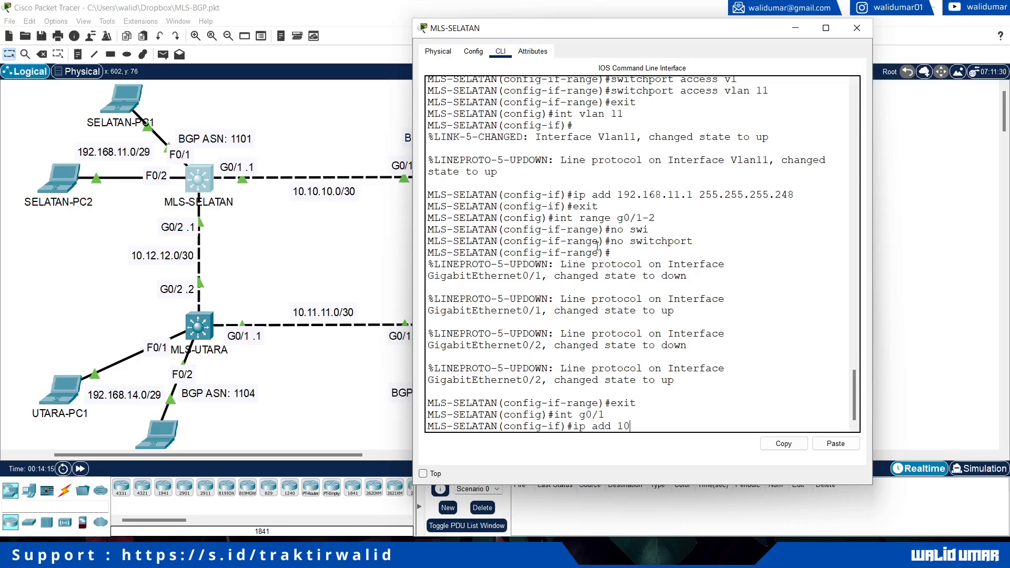
text(.10.10.1 2)
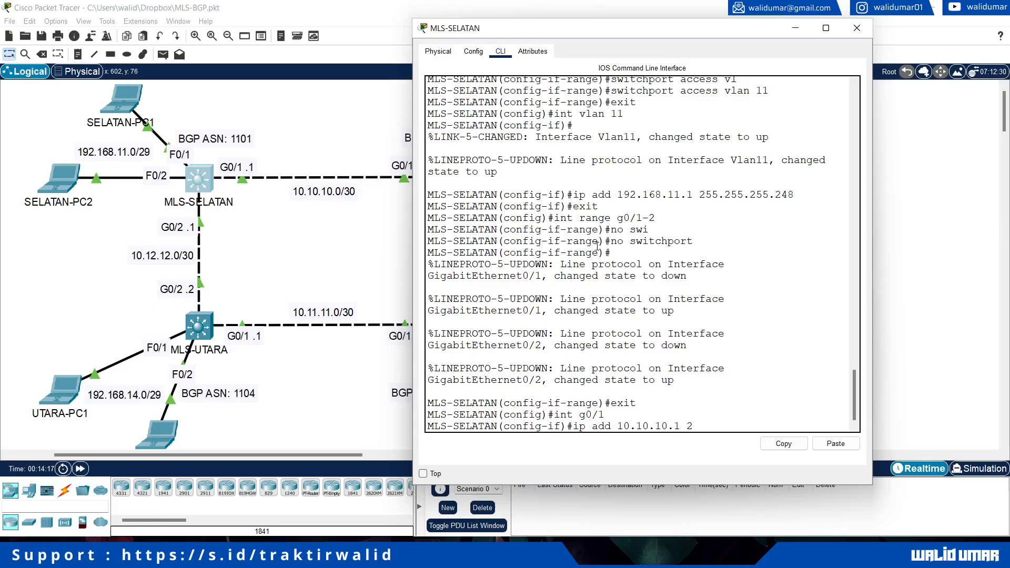
text(55.255.255.252)
key(Return)
text(exit)
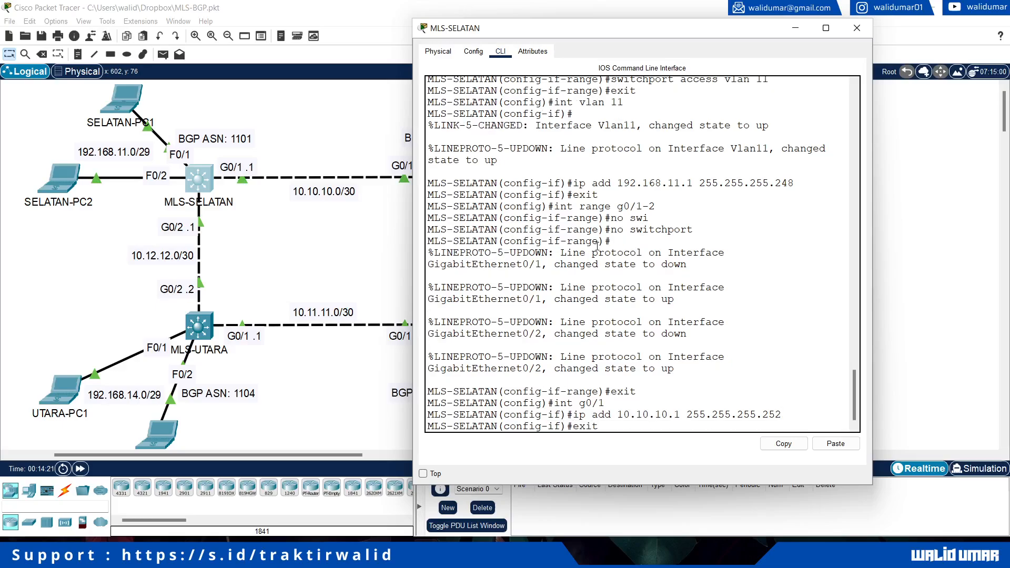
key(Return)
Give interface g0/2 the IP address 10.12.12.1 with mask 255.255.255.252 and exit its configuration.
text(int g0/1)
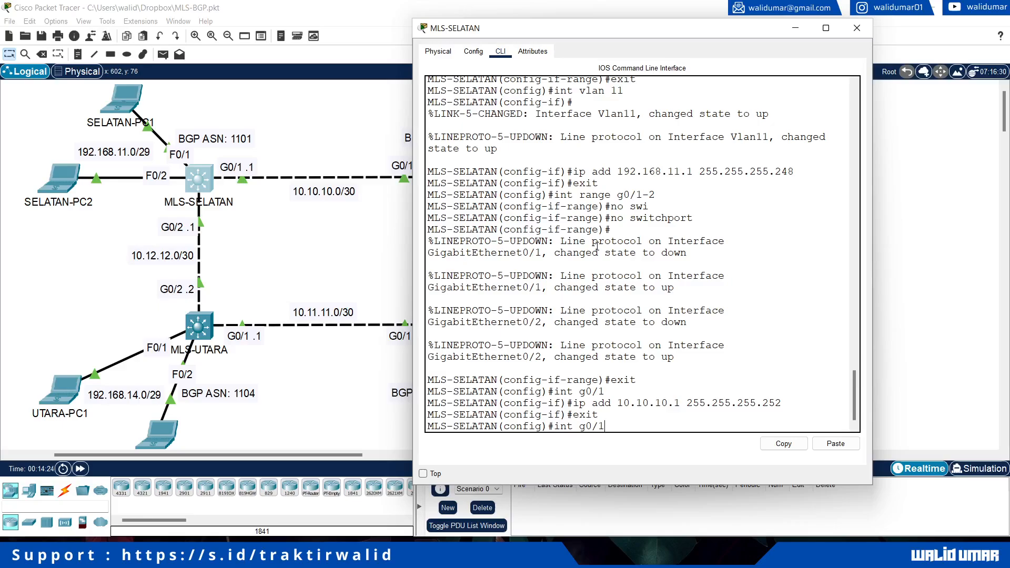
key(BackSpace)
text(2)
key(Return)
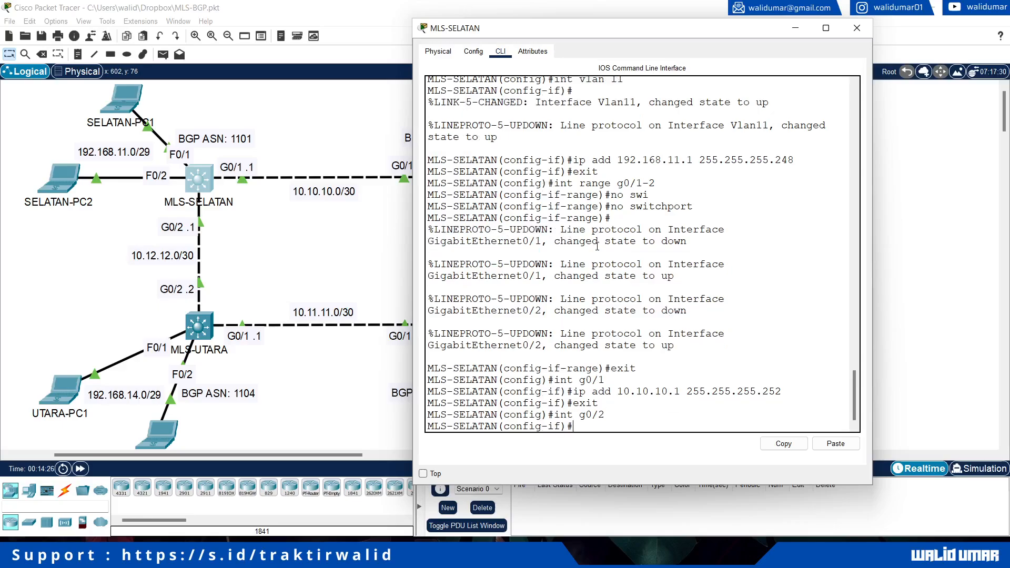
text(ip add 10.12.12.1 255.255.255.252)
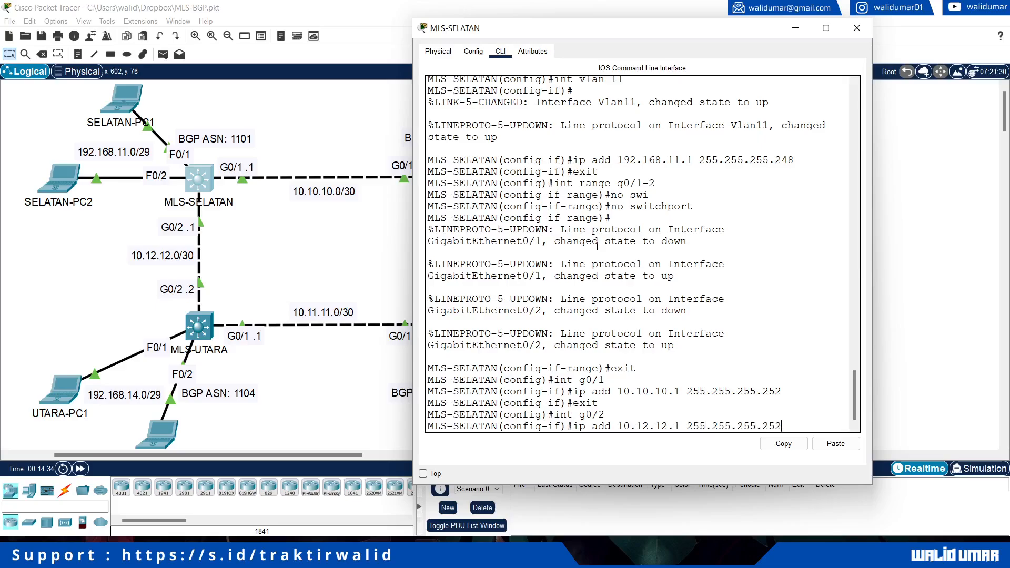
key(Return)
text(exit)
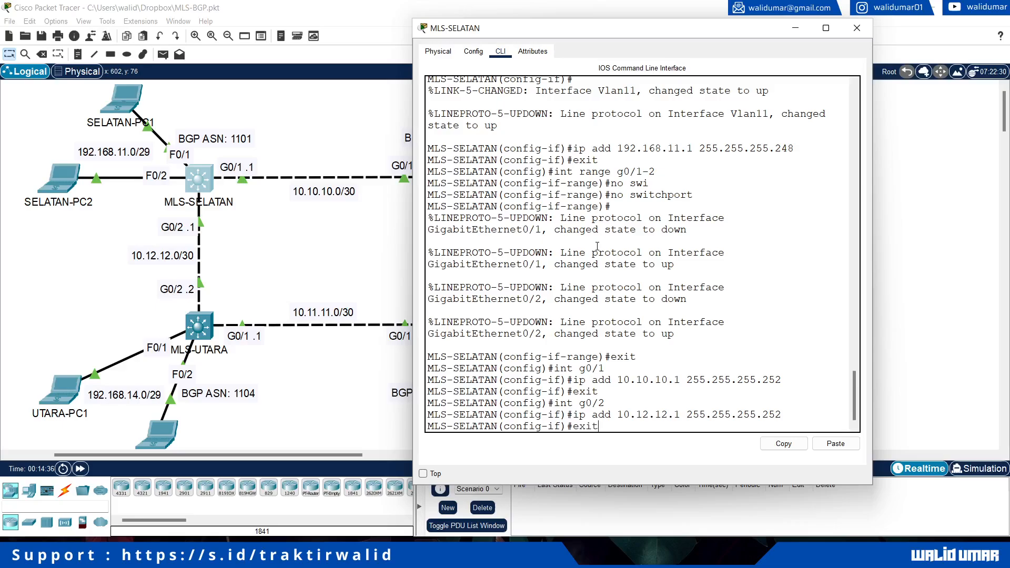
key(Return)
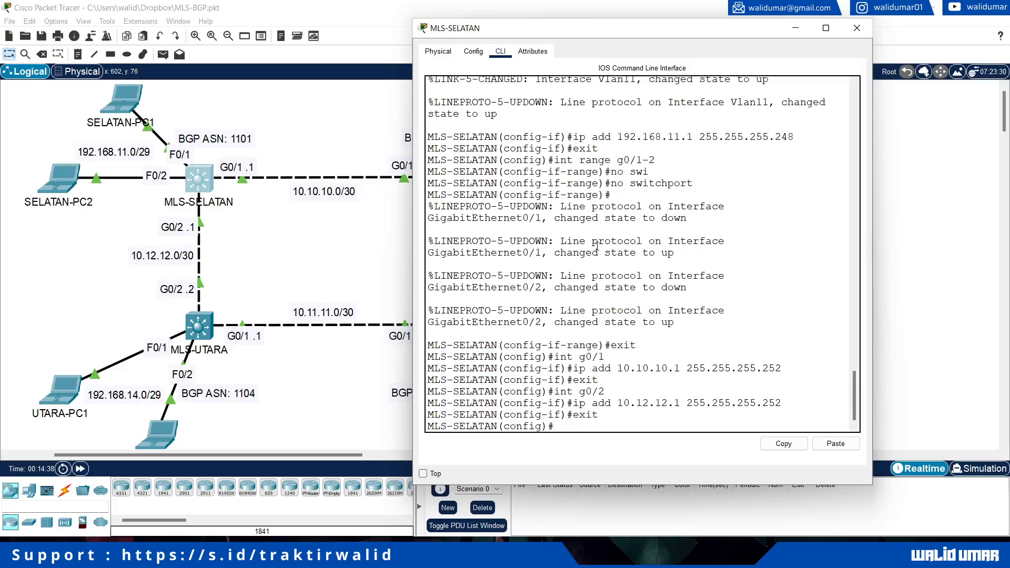
Create the DHCP pool vlan_11 on MLS-SELATAN with network 192.168.11.0 and mask 255.255.255.248.
text(ip dhcp pool vlan_11)
key(Return)
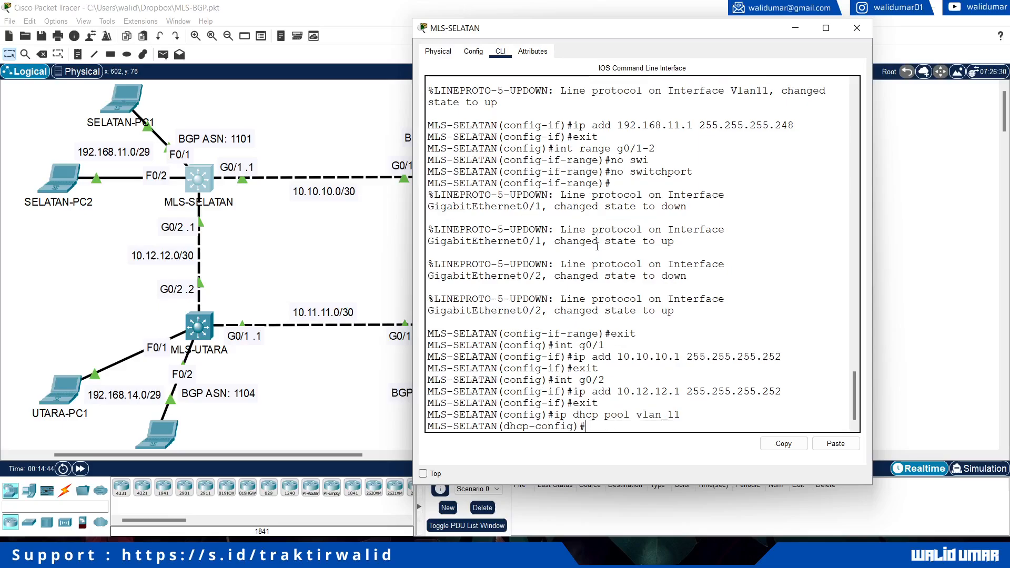
text(i)
key(BackSpace)
text(network 192.168.11.0 255.255.2)
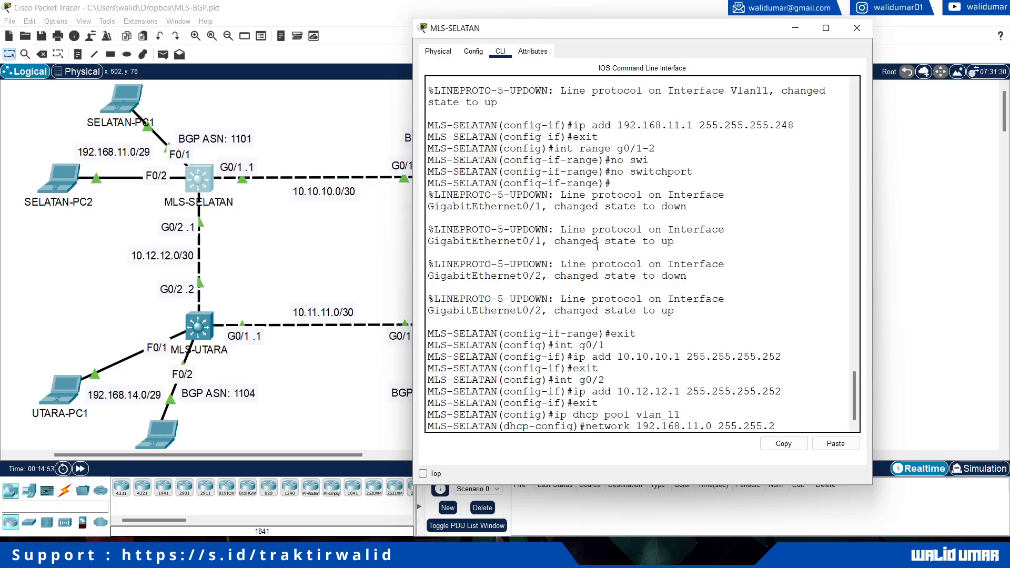
text(55.248)
key(Return)
Set the DHCP pool's default router to 192.168.11.1 and exit the pool configuration.
text(def)
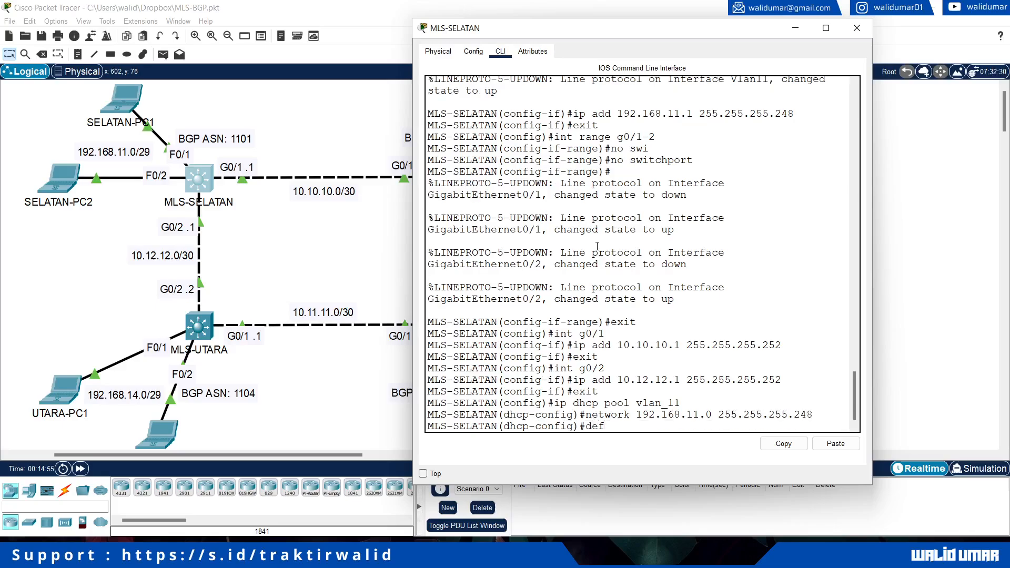
text( 192.168.11.1)
key(Return)
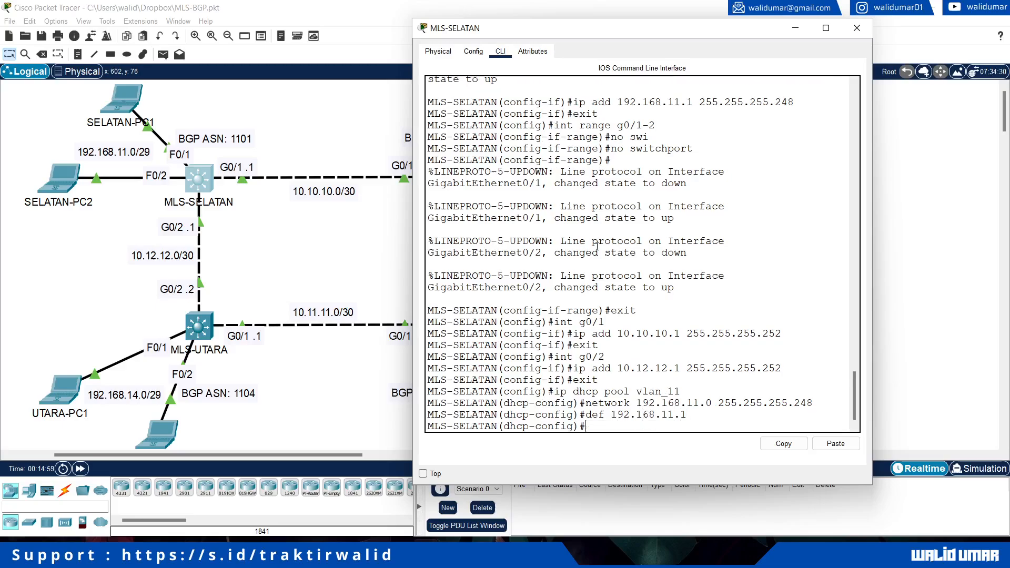
text(exit)
key(Return)
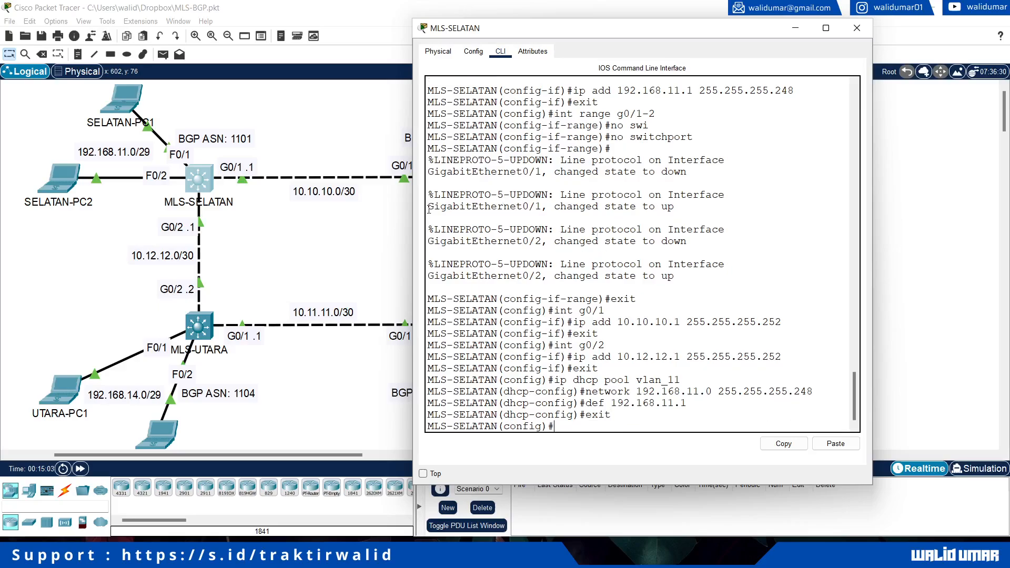
Set SELATAN-PC1's IPv4 configuration to DHCP so it requests an address.
click(130, 102)
click(130, 102)
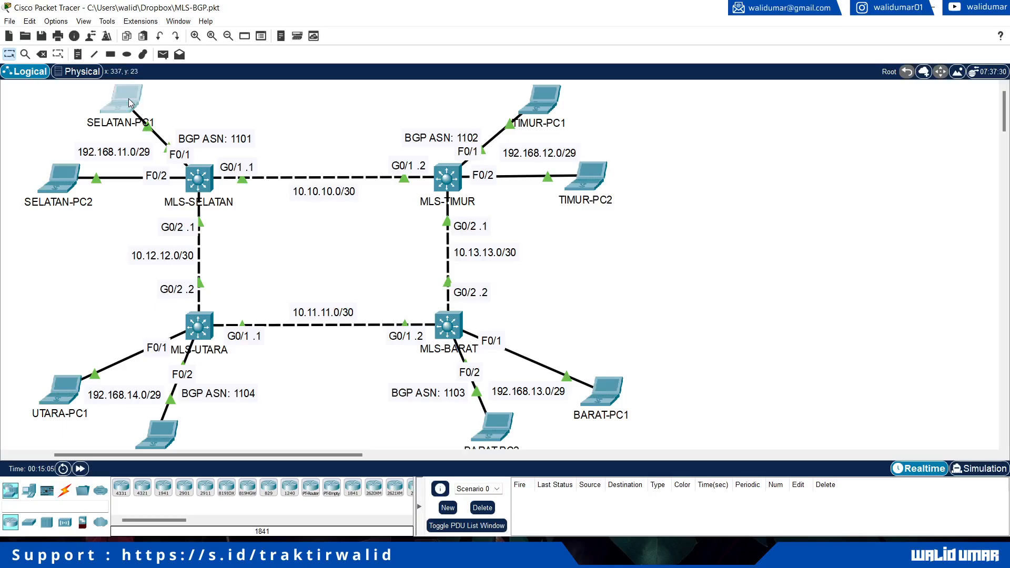
click(459, 106)
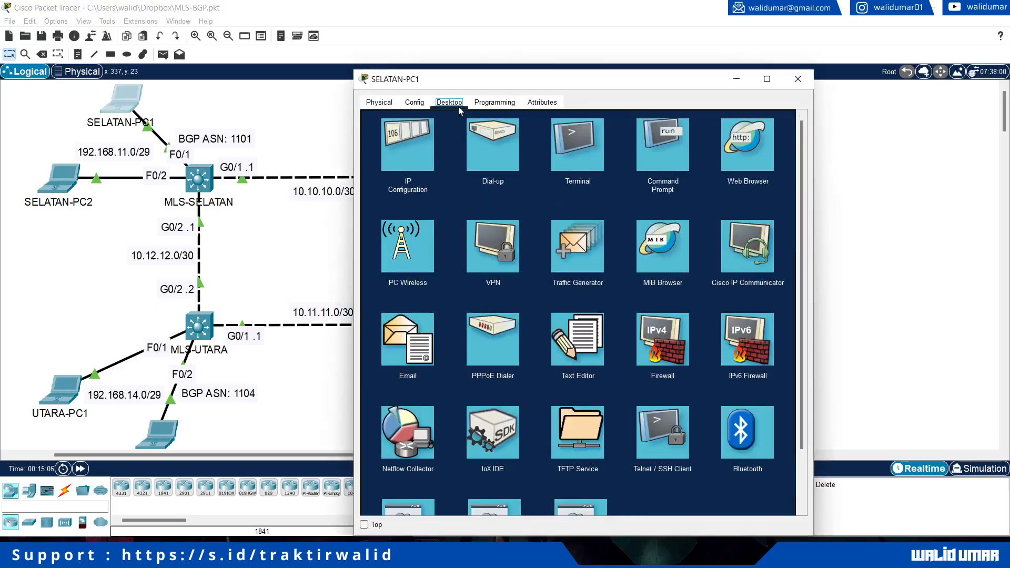
click(398, 160)
click(393, 163)
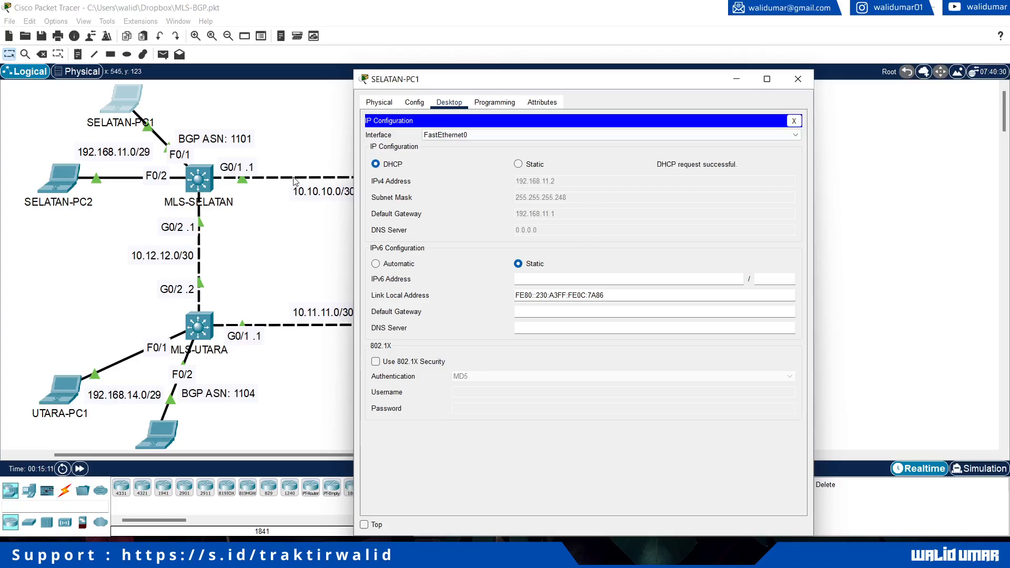
Set SELATAN-PC2's IPv4 configuration to DHCP and close the open PC and MLS-SELATAN windows.
click(61, 178)
click(449, 102)
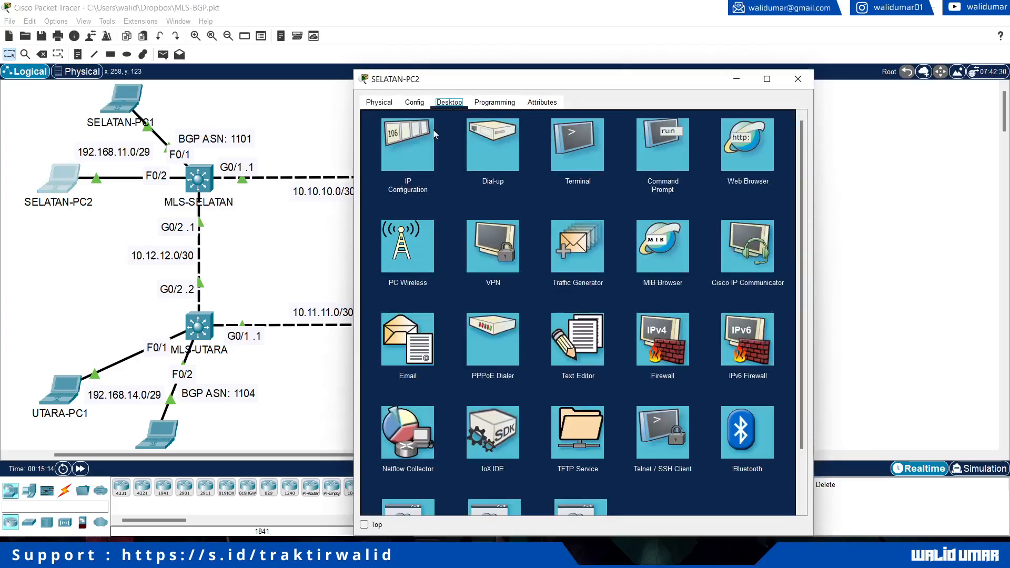
click(428, 174)
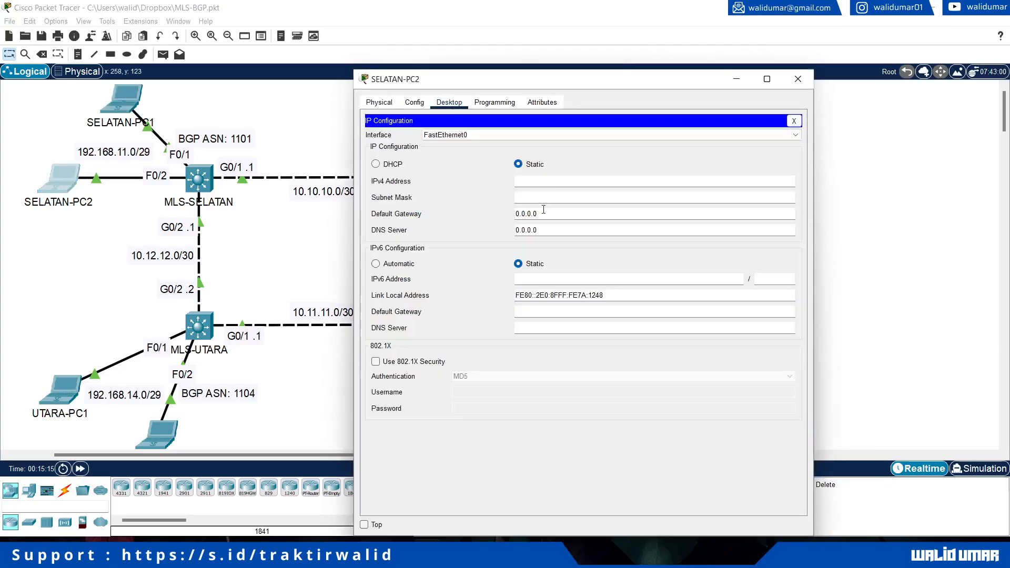
click(392, 167)
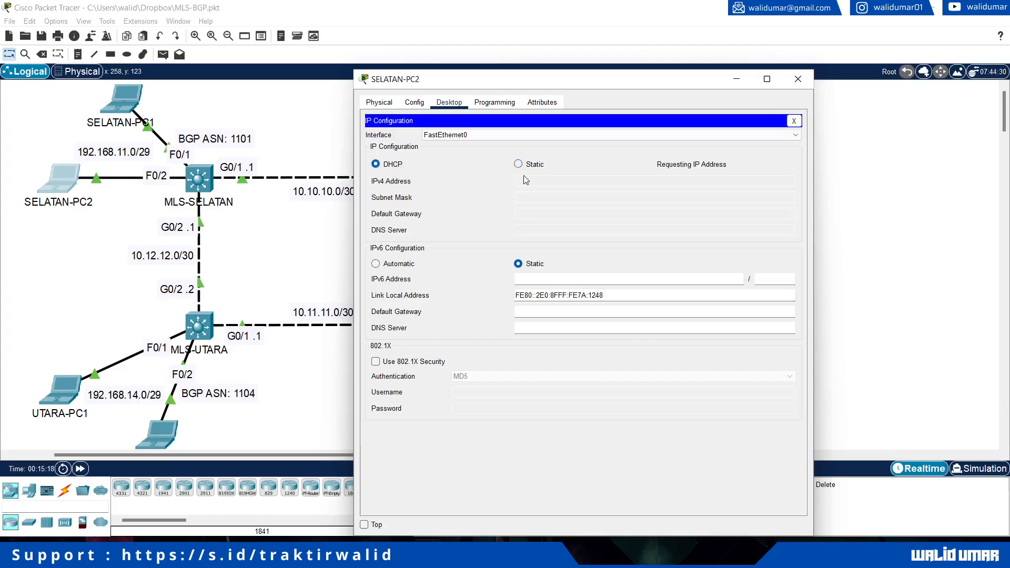
click(798, 79)
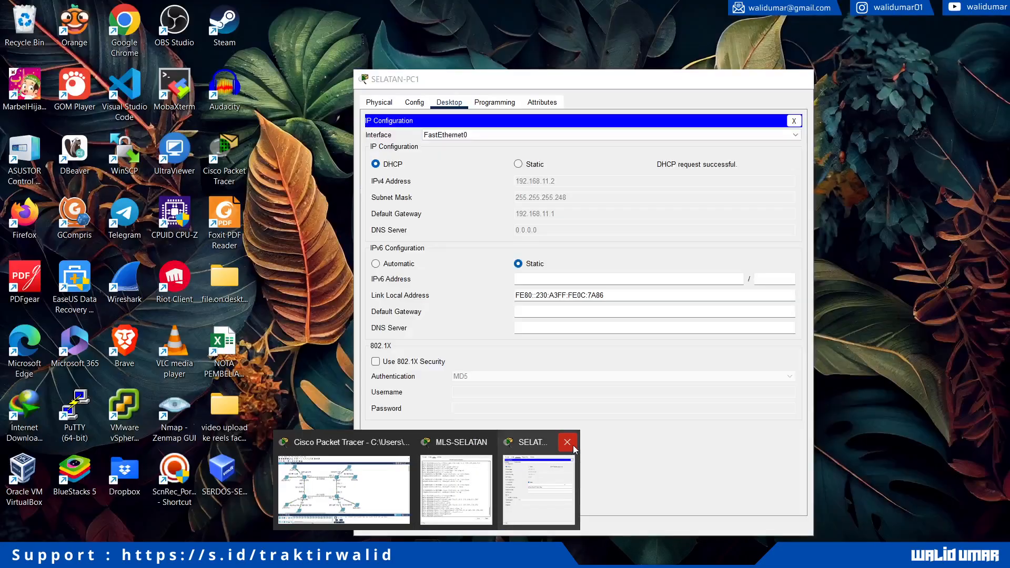
click(566, 442)
click(525, 443)
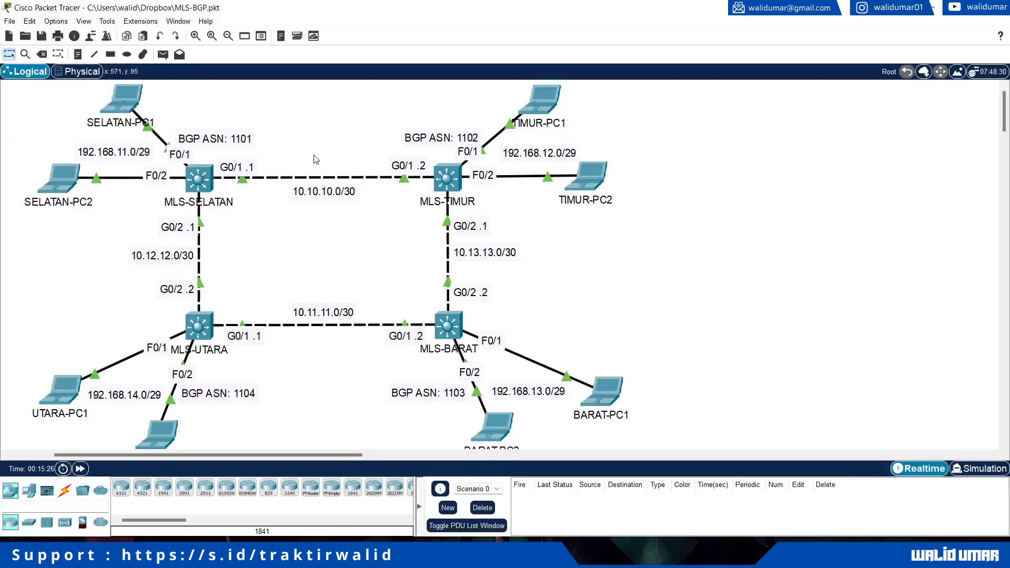
Open the MLS-TIMUR command line beside the topology and keep its window always on top.
click(444, 181)
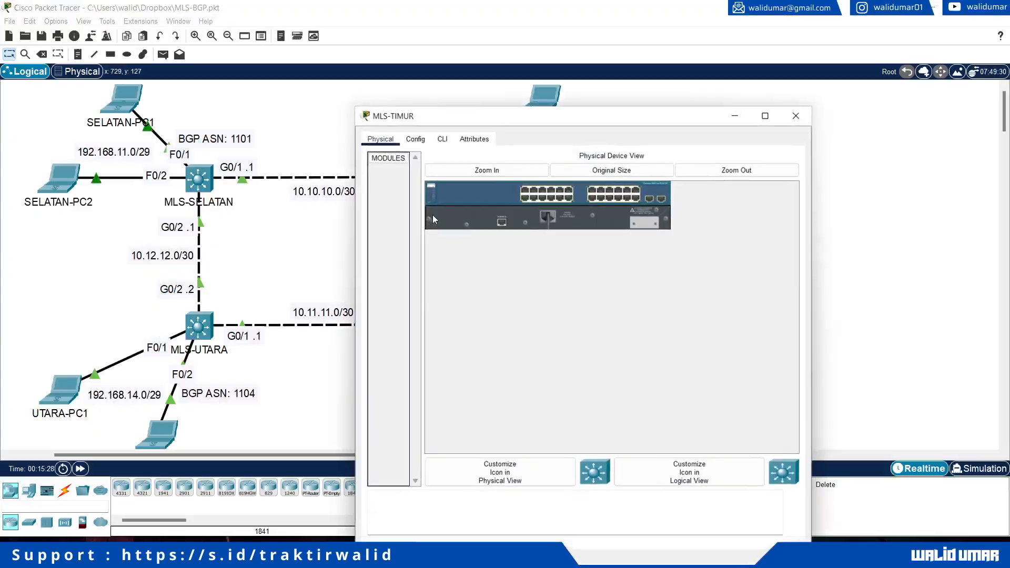
drag(429, 79, 635, 83)
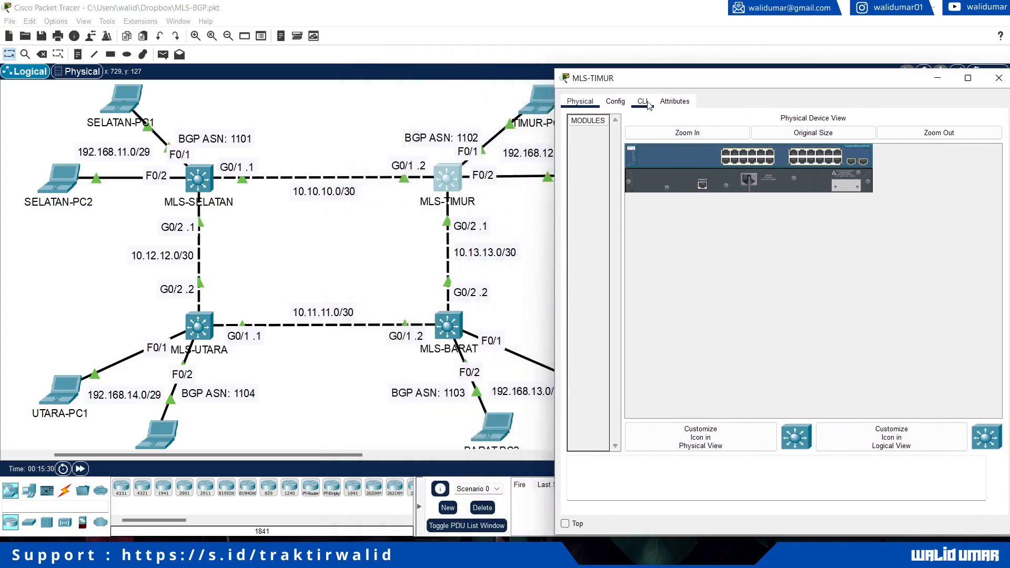
click(643, 102)
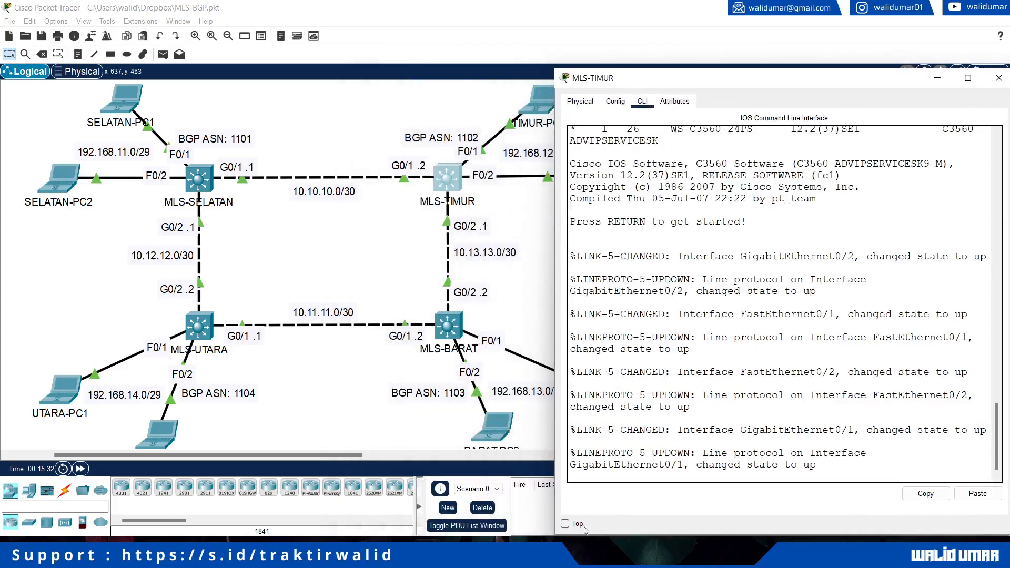
click(565, 524)
drag(353, 453, 387, 454)
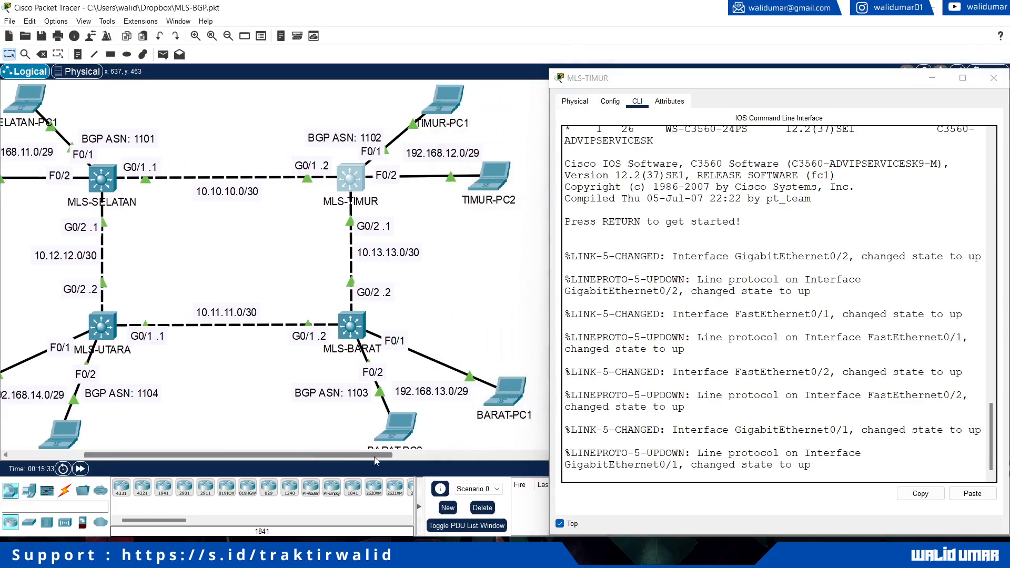
Enter global configuration mode on the MLS-TIMUR switch and set its hostname to MLS-TIMUR.
click(672, 455)
key(Return)
text(en)
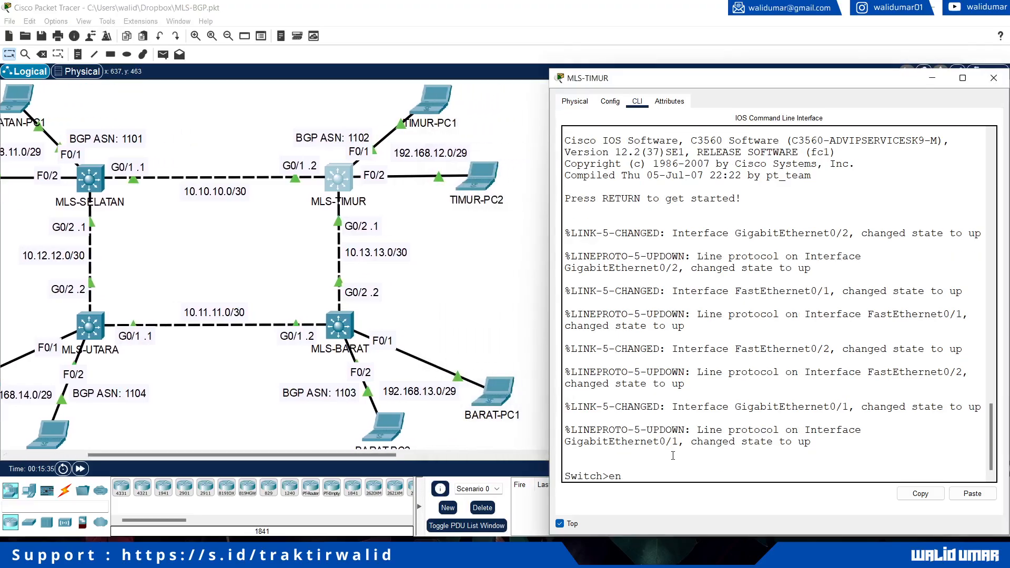
key(Return)
text(conf t)
key(Return)
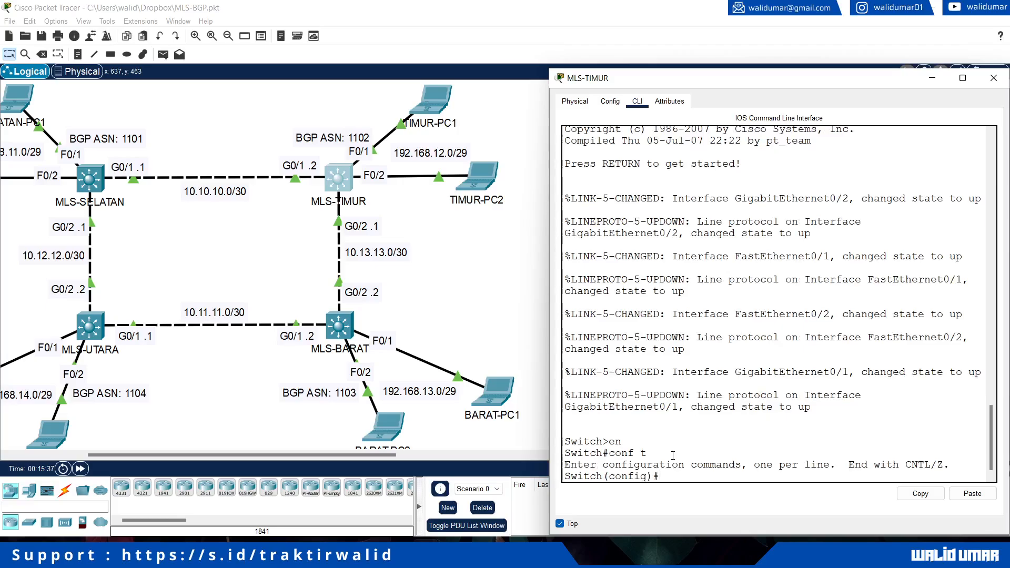
text(hostname MLS-TIMUR)
key(Return)
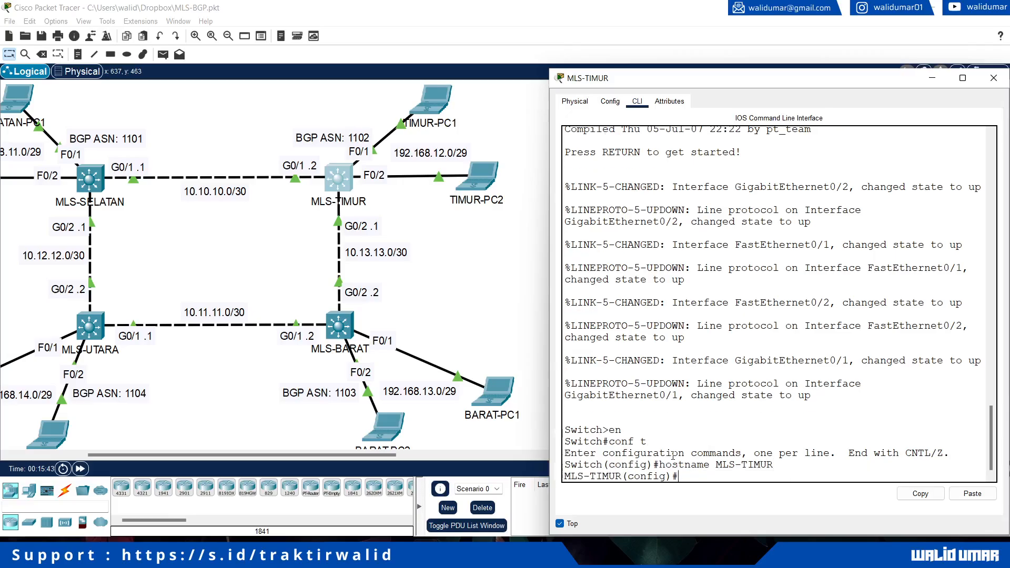
Convert MLS-TIMUR's interface range g0/1-2 to routed ports with no switchport and exit the range configuration.
text(int range fa)
key(BackSpace)
key(BackSpace)
text(g0/)
key(Return)
text(no)
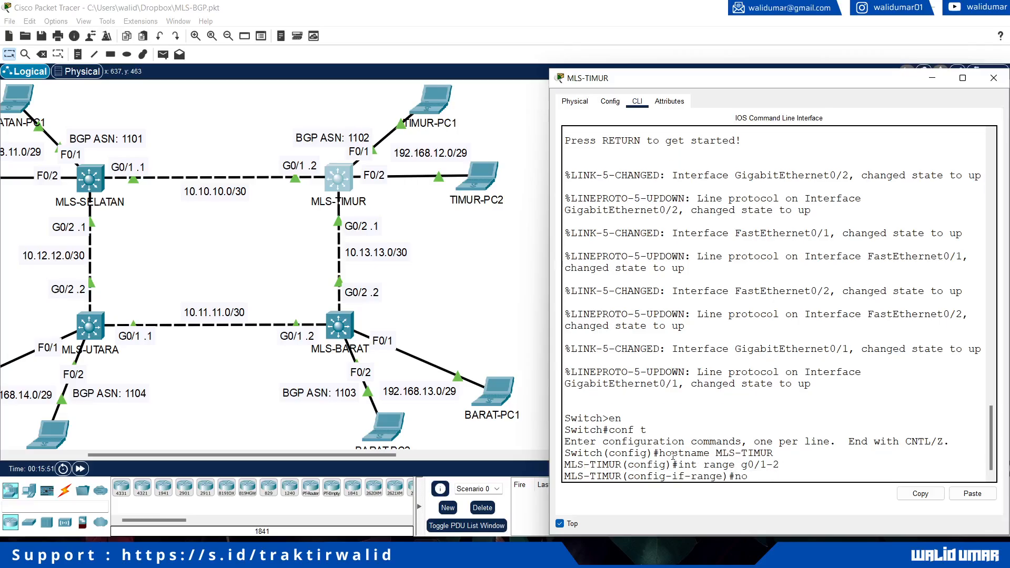
text( swi)
key(Tab)
key(Return)
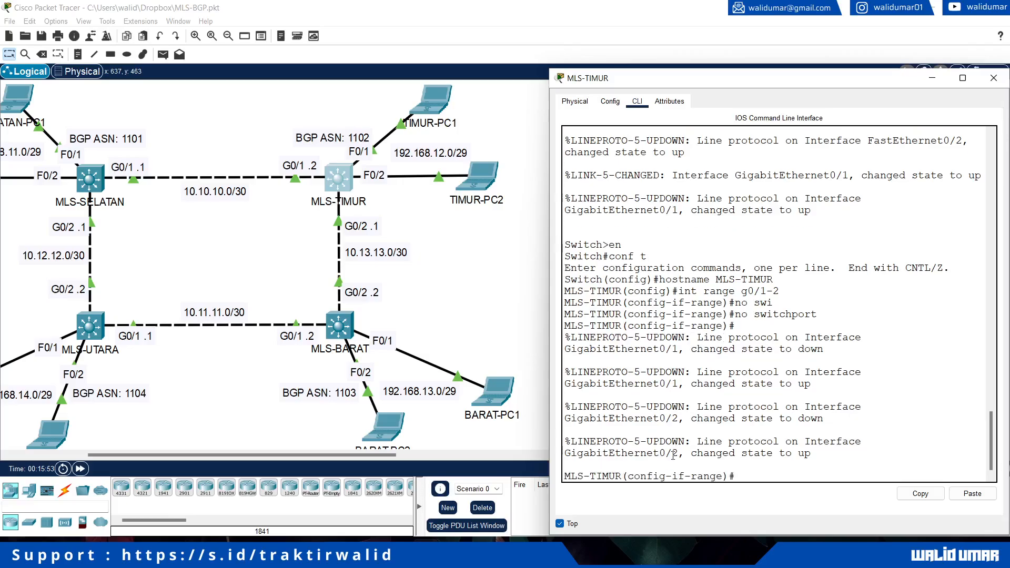
text(exit)
key(Return)
Set the interface range fa0/1-2 on MLS-TIMUR to switchport mode access.
text(int)
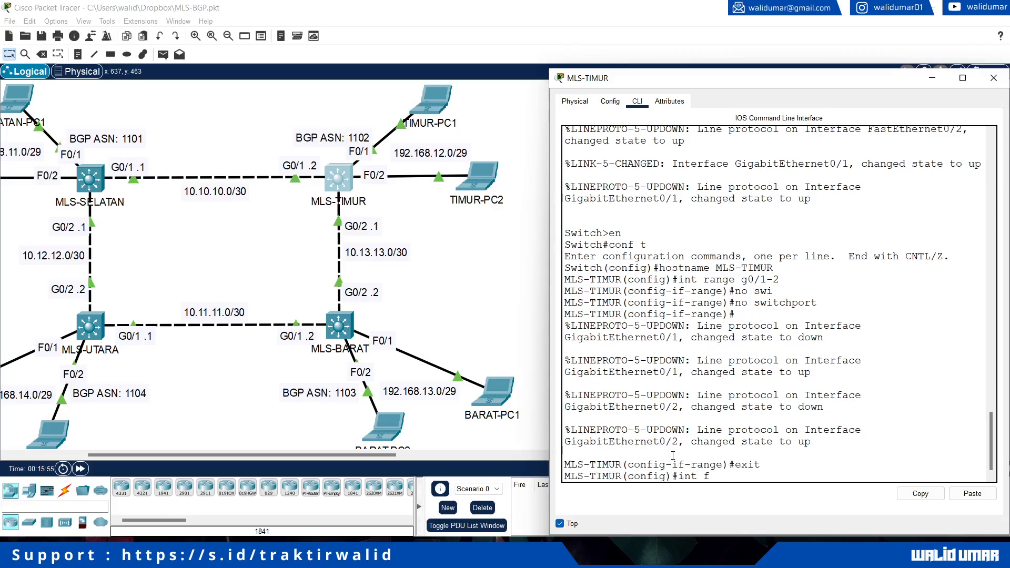
text( range fa0/1-2)
key(Return)
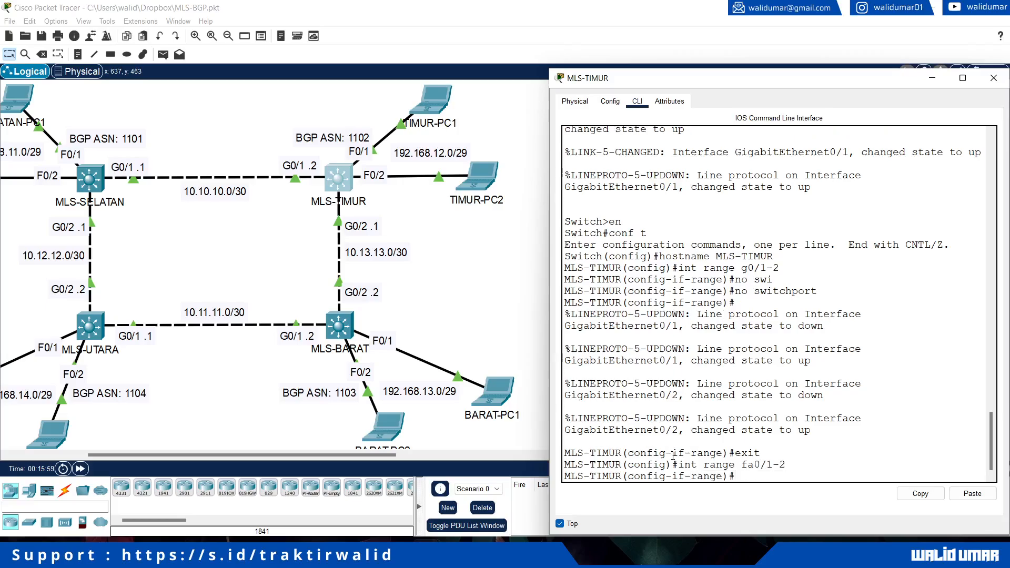
text(swi)
key(Tab)
text(mo)
key(Tab)
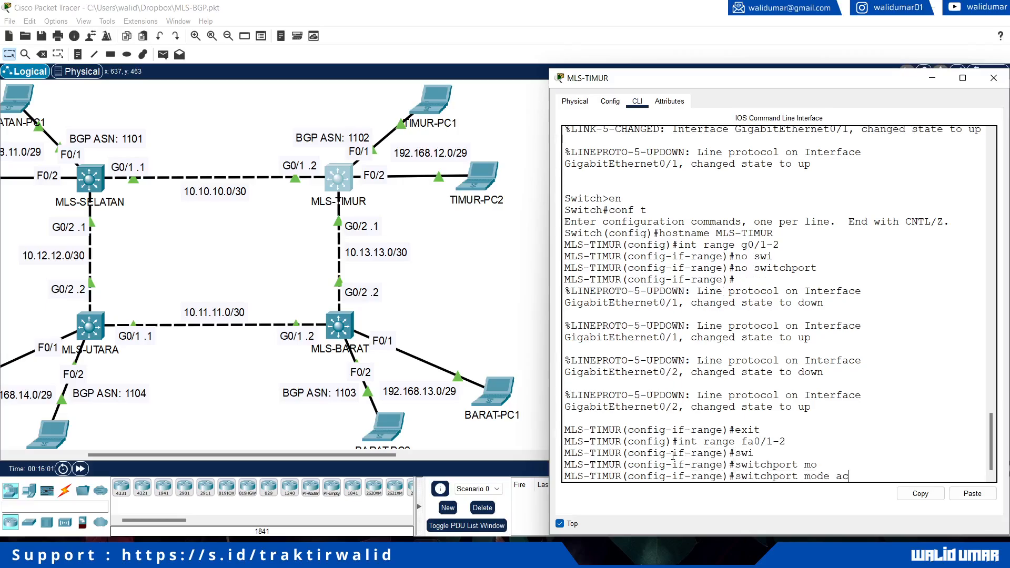
text(ac)
key(Tab)
key(Return)
Assign the fa0/1-2 range to access VLAN 12 and exit the range configuration.
text(swi)
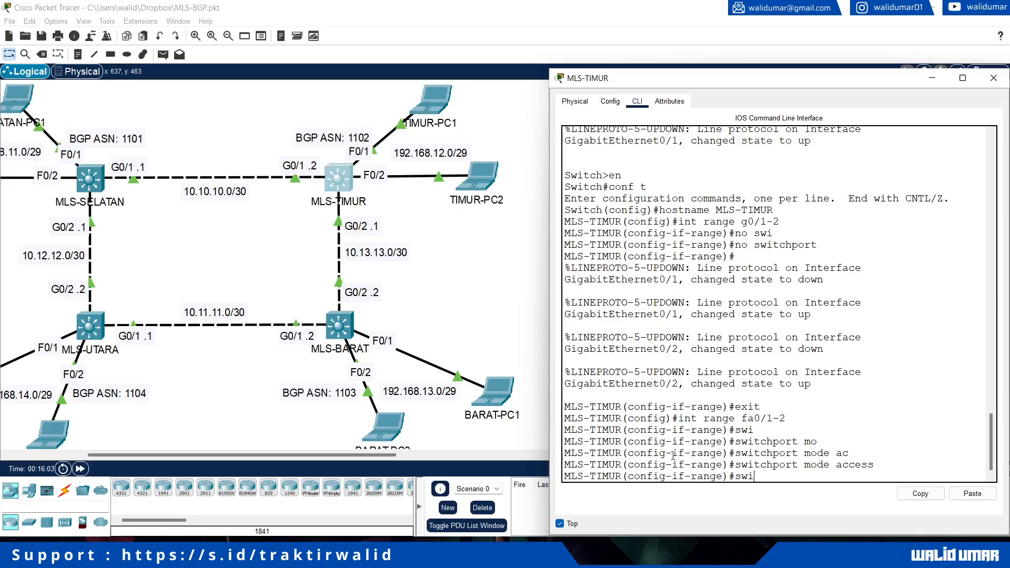
key(Tab)
text(ac)
key(Tab)
text(vl)
key(Tab)
text(1)
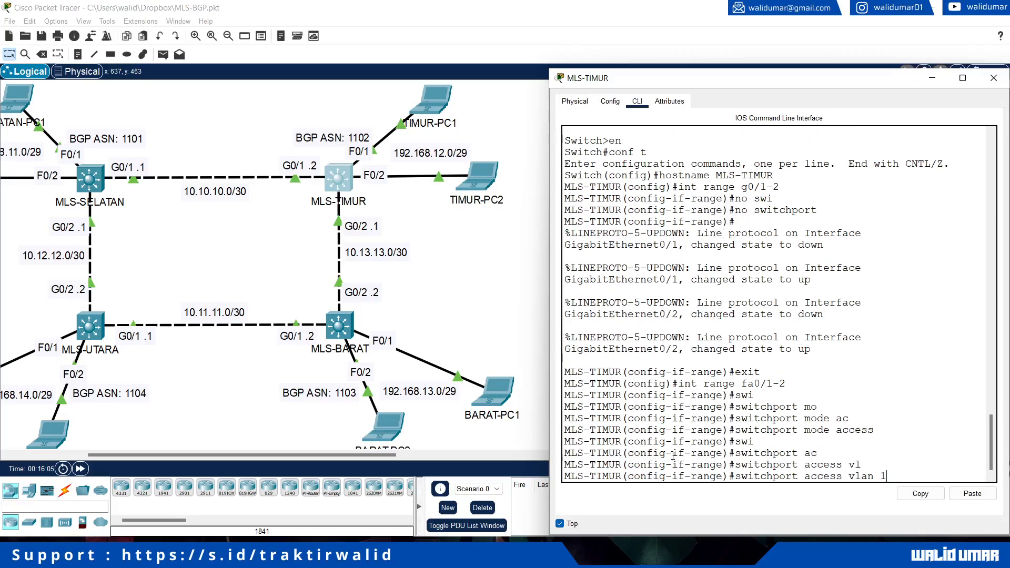
text(2)
key(Return)
text(exit)
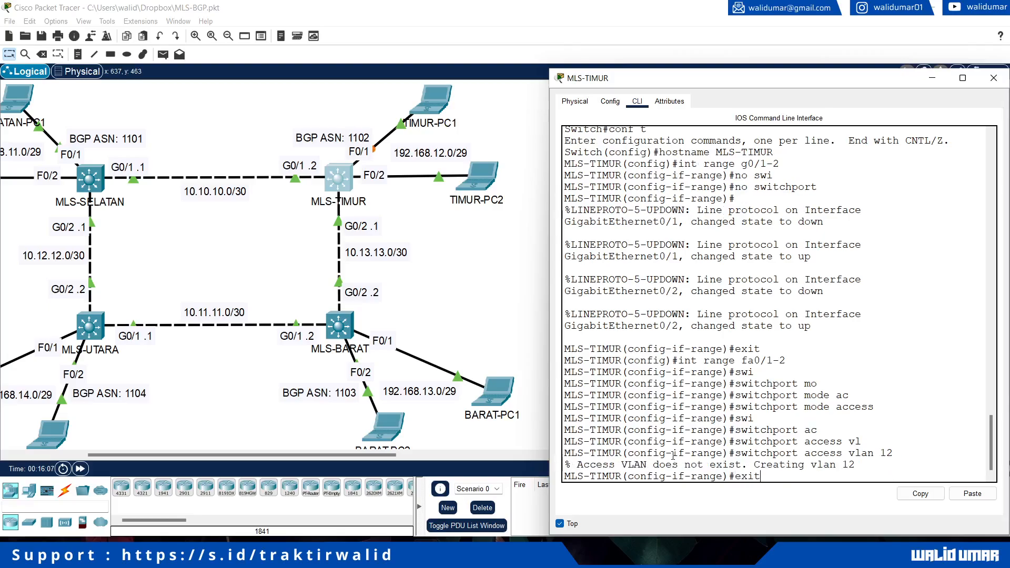
key(Return)
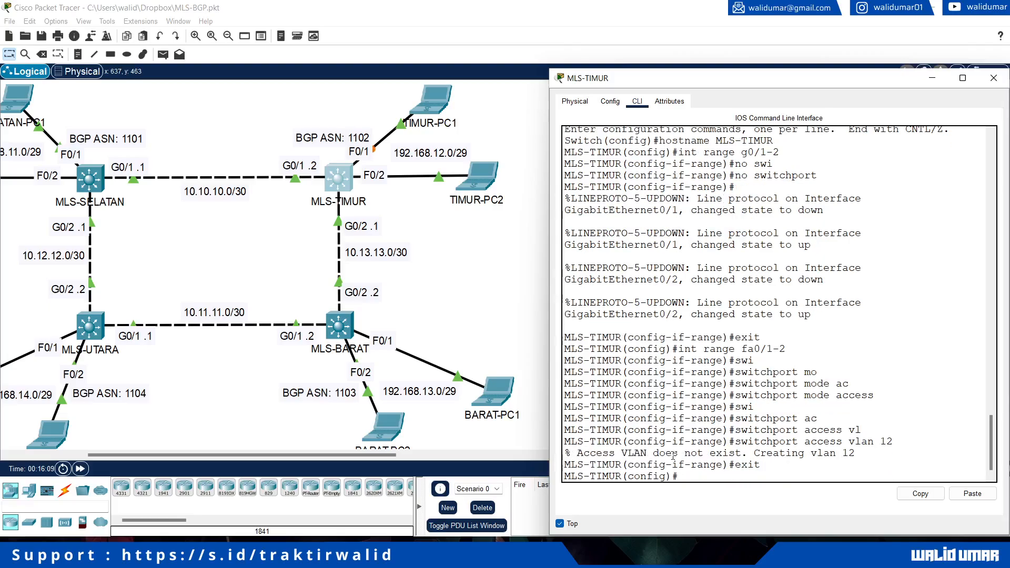
Display MLS-TIMUR's VLAN table from configuration mode and check the port assignment of VLAN 12.
text(show vlan)
key(BackSpace)
key(ctrl+a)
text(do)
key(Return)
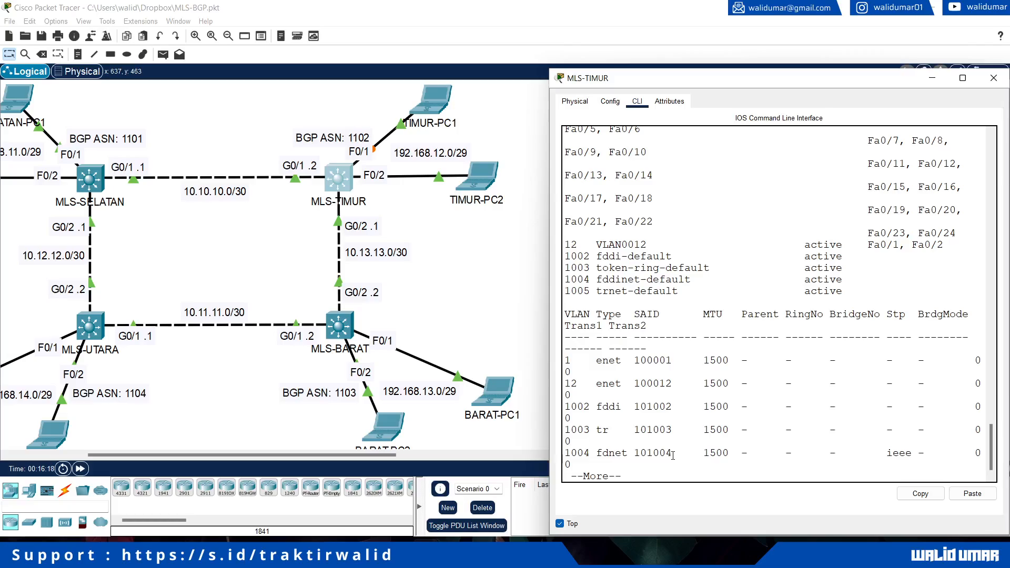
key(q)
scroll(673, 455, up, 6)
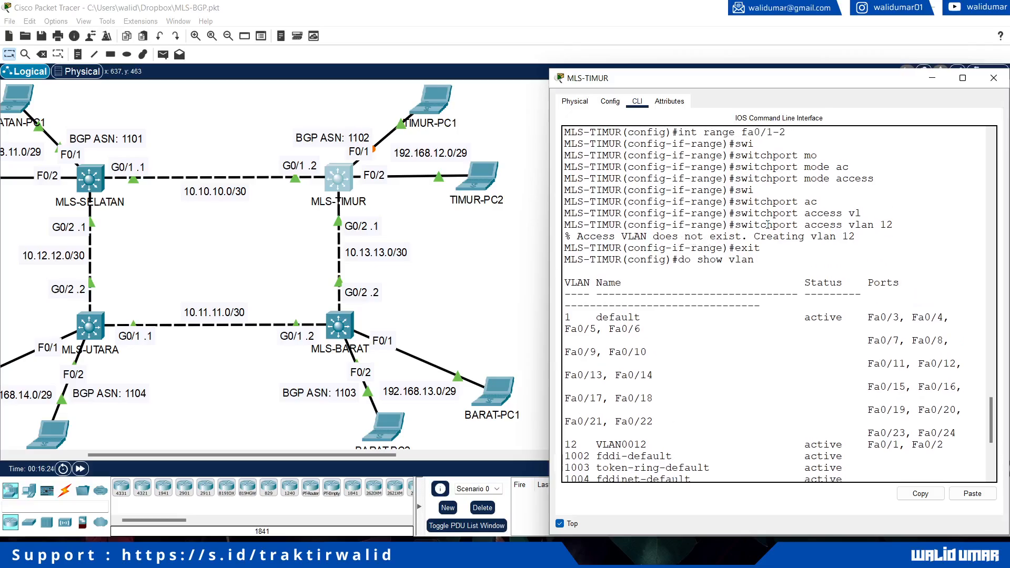
scroll(818, 269, down, 6)
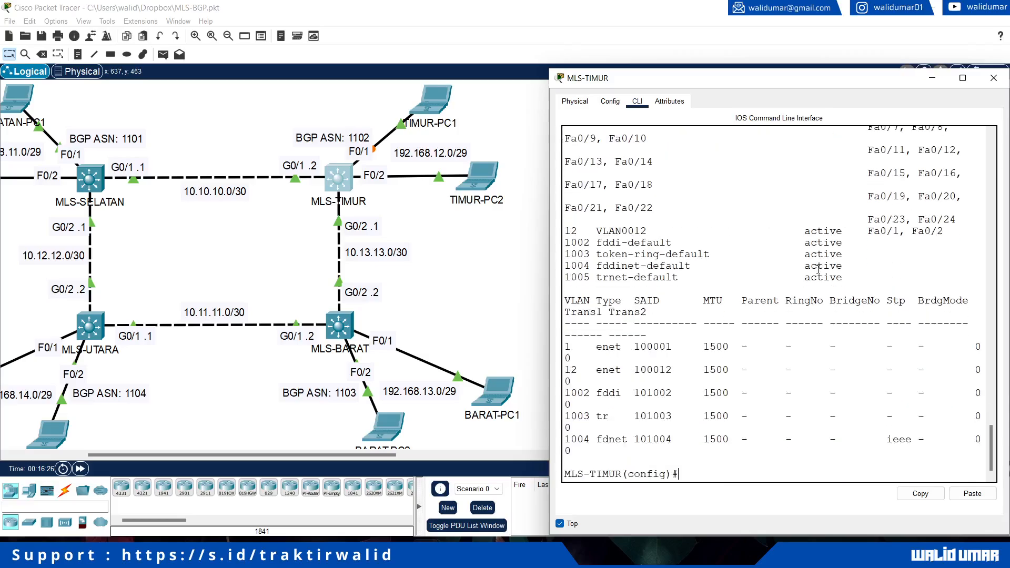
scroll(818, 269, up, 1)
Name VLAN 12 vlan_12 on MLS-TIMUR.
text(vlan 12)
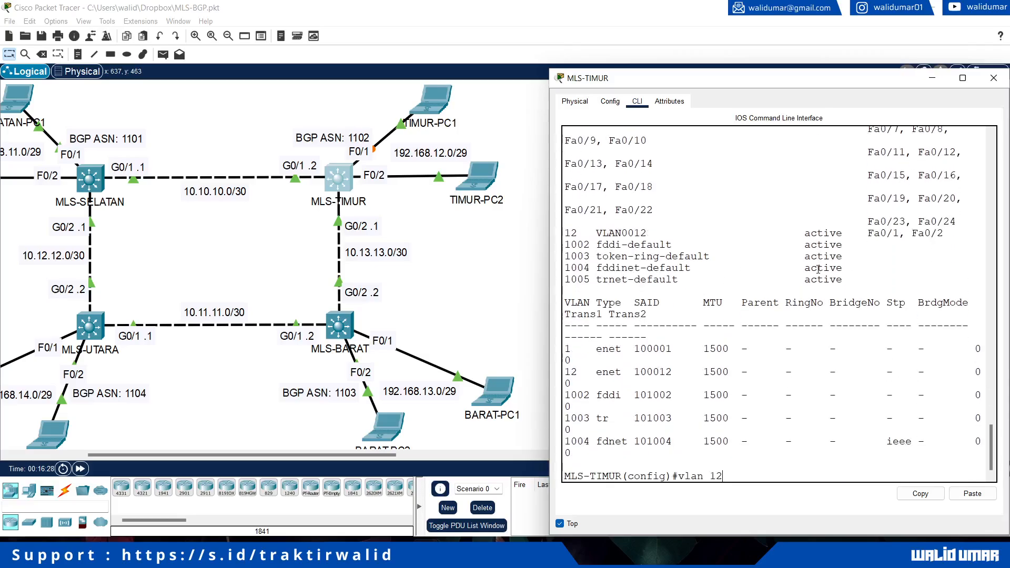
key(Return)
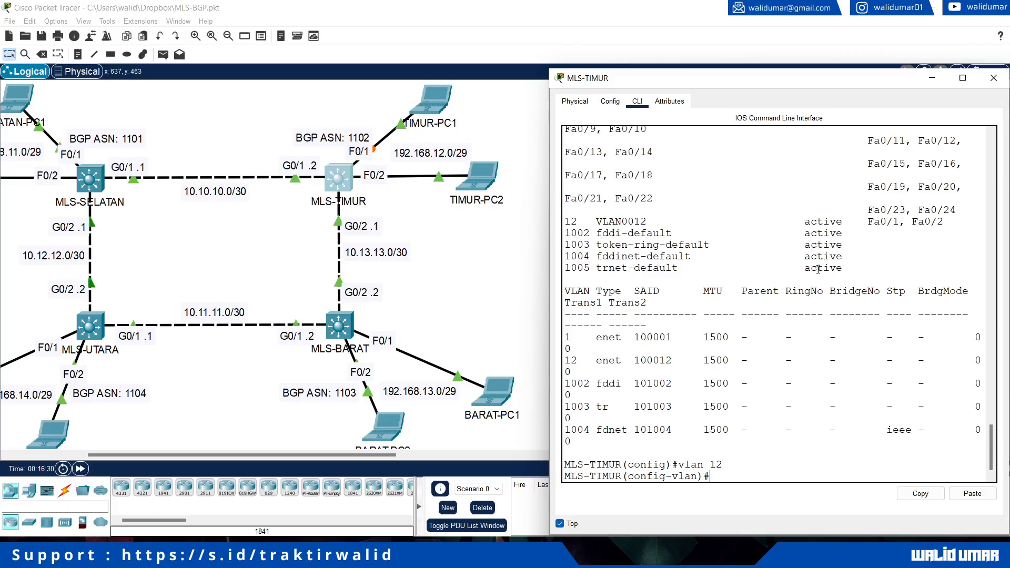
text(name vlan_12)
key(Return)
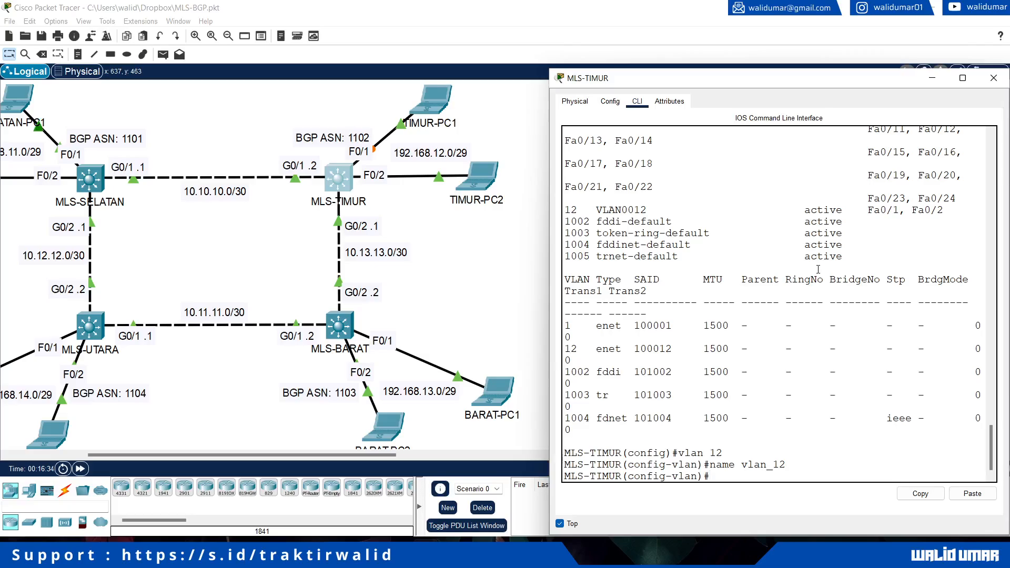
Display MLS-TIMUR's VLAN table to check the name of VLAN 12, and leave VLAN configuration mode.
text(do show vlan)
key(Return)
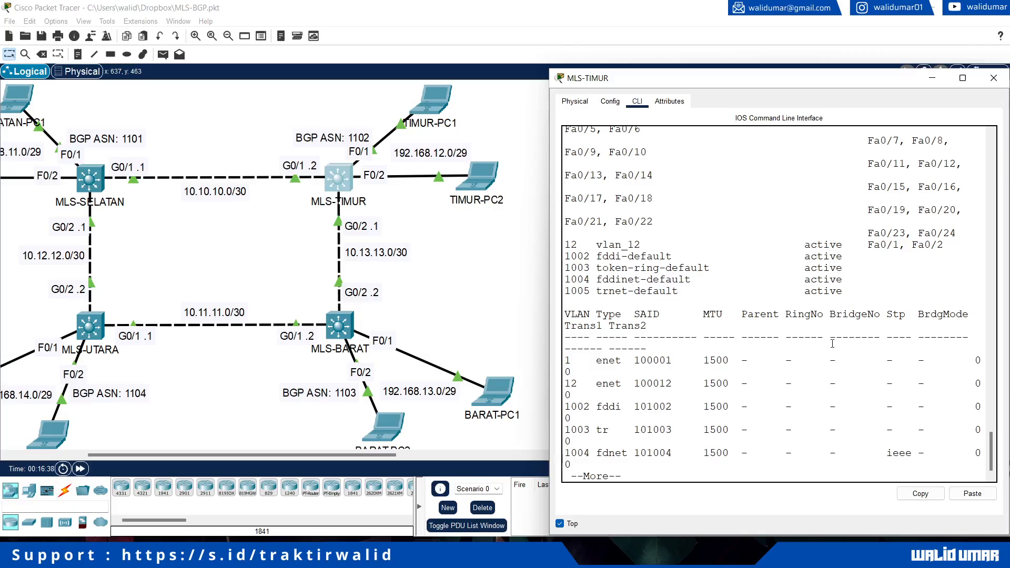
text(ex)
key(Return)
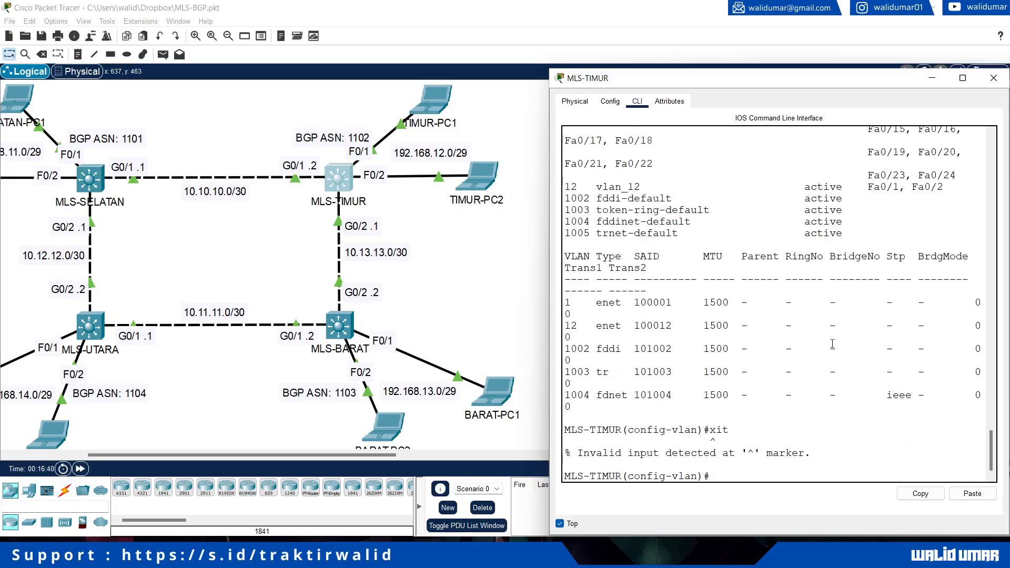
text(exit)
key(Return)
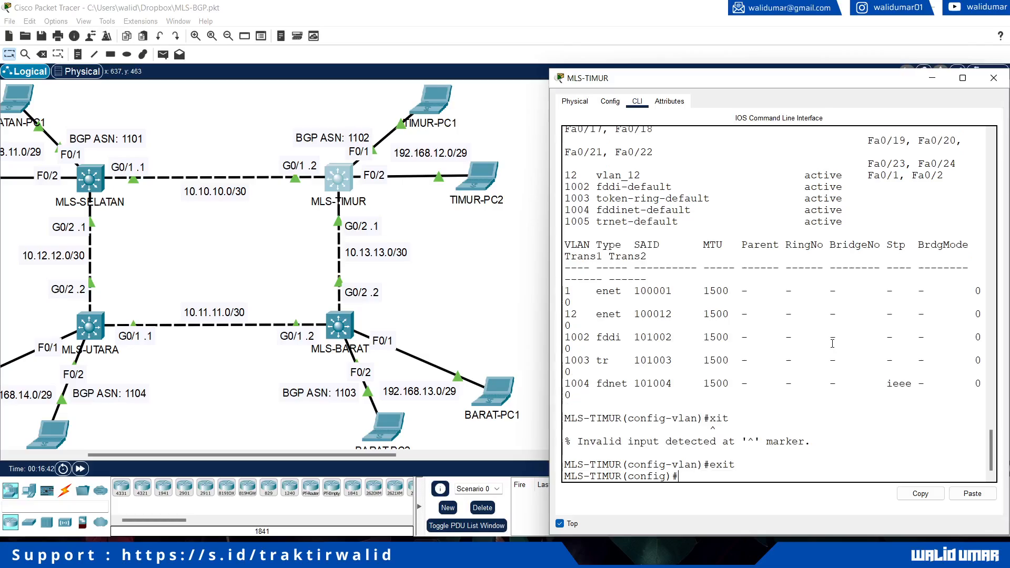
Assign IP address 192.168.12.1 with mask 255.255.255.248 to interface VLAN 12 on MLS-TIMUR and exit the interface.
text(int vlan 12)
key(Return)
key(Return)
text(ip a)
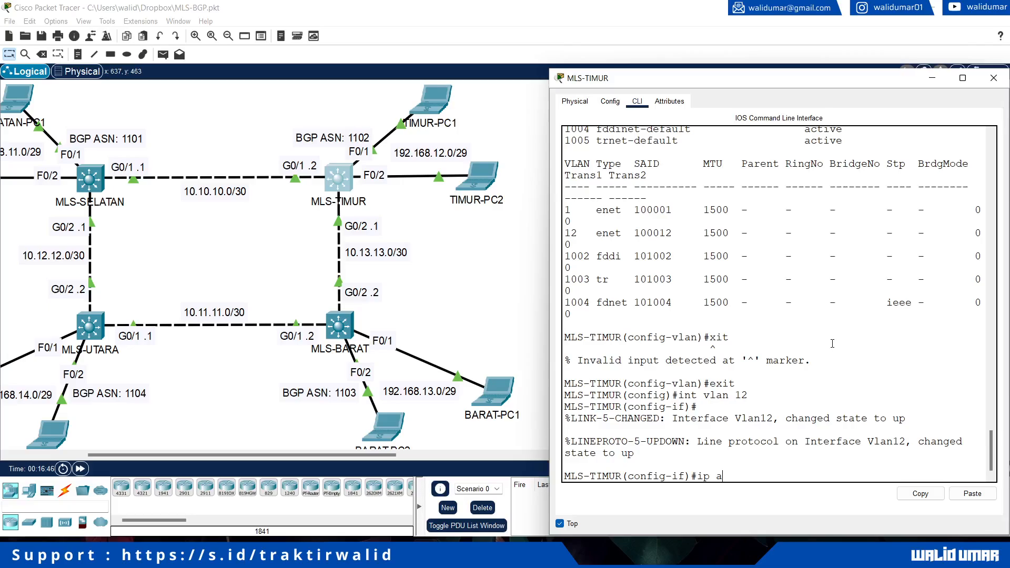
text(dd 192.168.12.1 255.255.255.248)
key(Return)
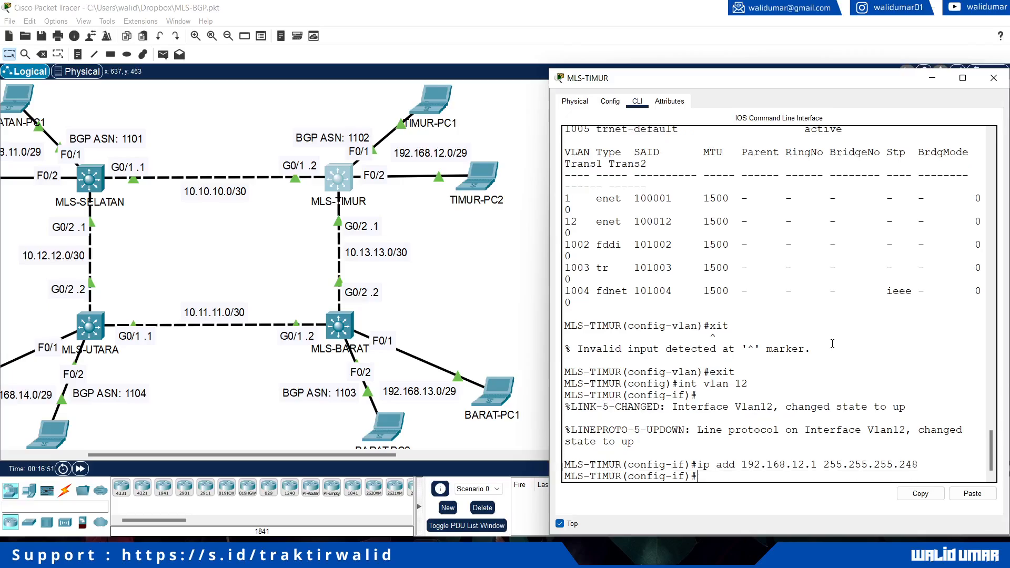
text(exit)
key(Return)
Assign IP address 10.10.10.2 with mask 255.255.255.252 to interface g0/1 on MLS-TIMUR and exit the interface.
text(int)
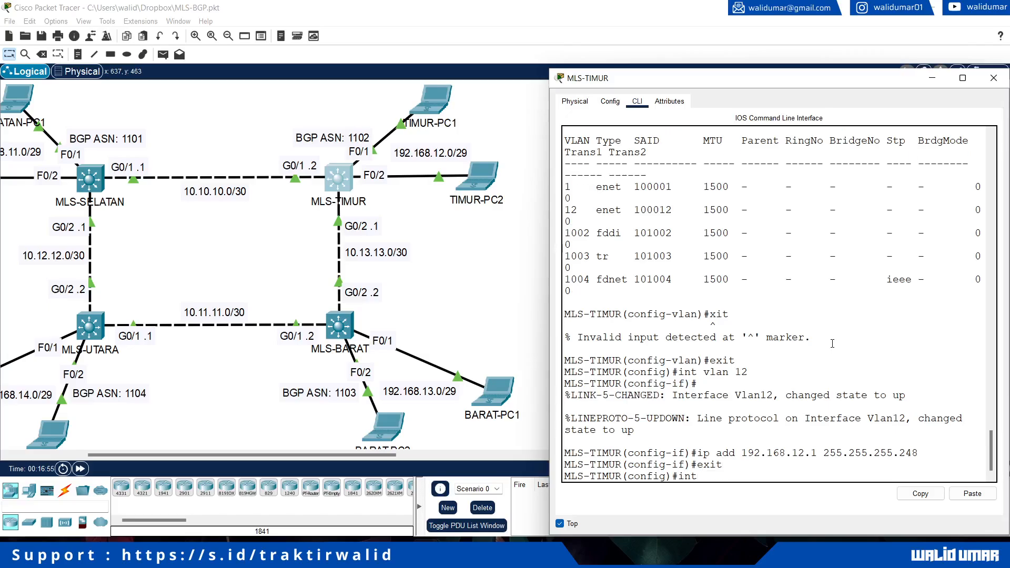
text( g0/1)
key(Return)
text(i)
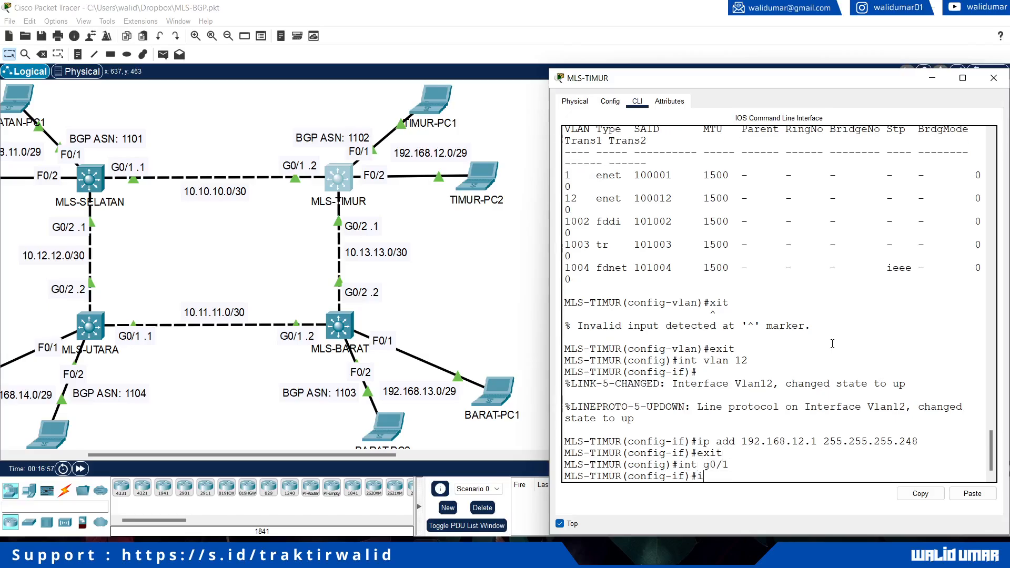
text(p add 10.10.10.2)
text( 255.255.255.255.252)
key(Return)
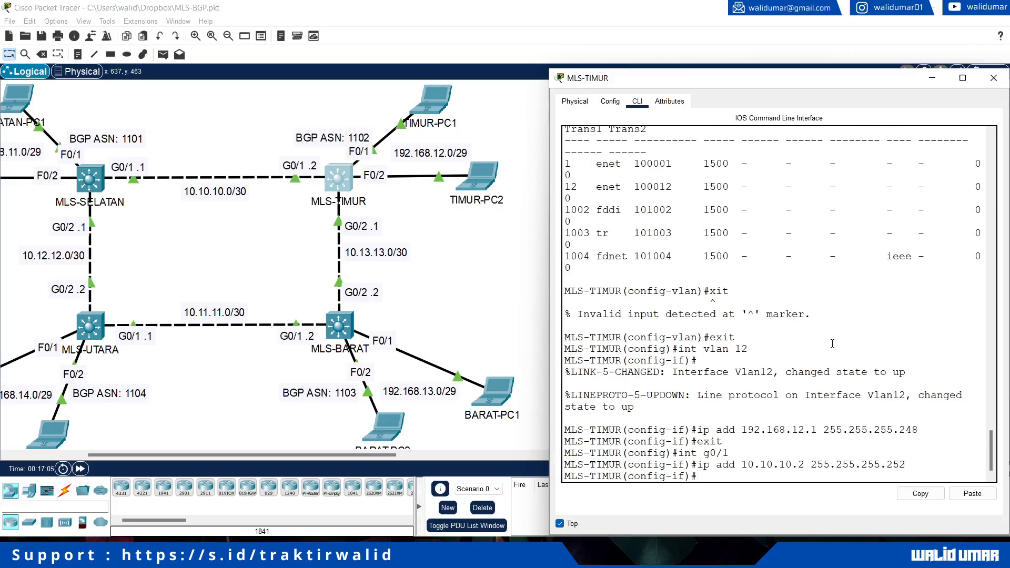
text(exit)
key(Return)
Assign IP address 10.13.13.1 with mask 255.255.255.252 to interface g0/2 on MLS-TIMUR and exit the interface.
text(i)
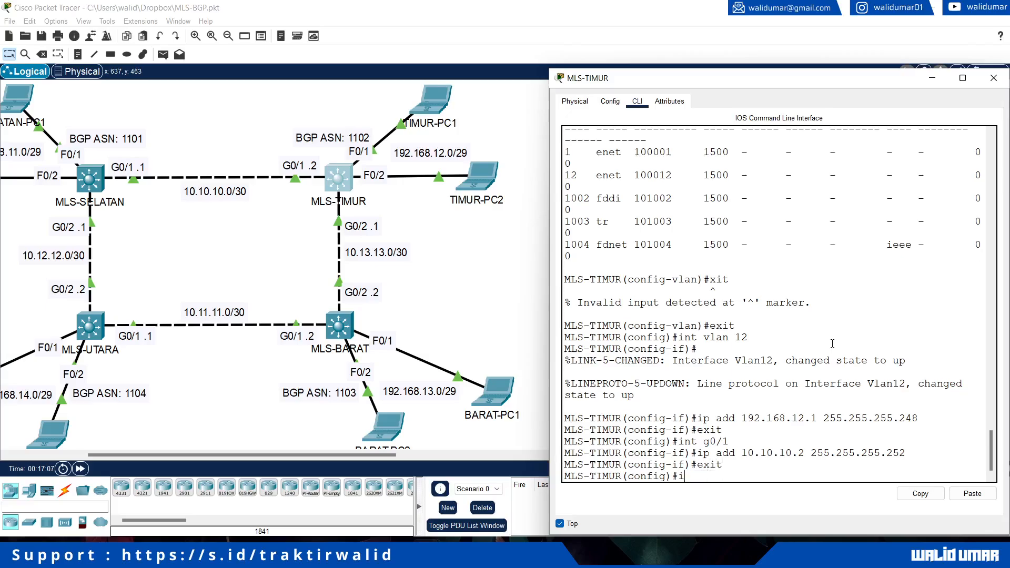
text(nt g0/2)
key(Return)
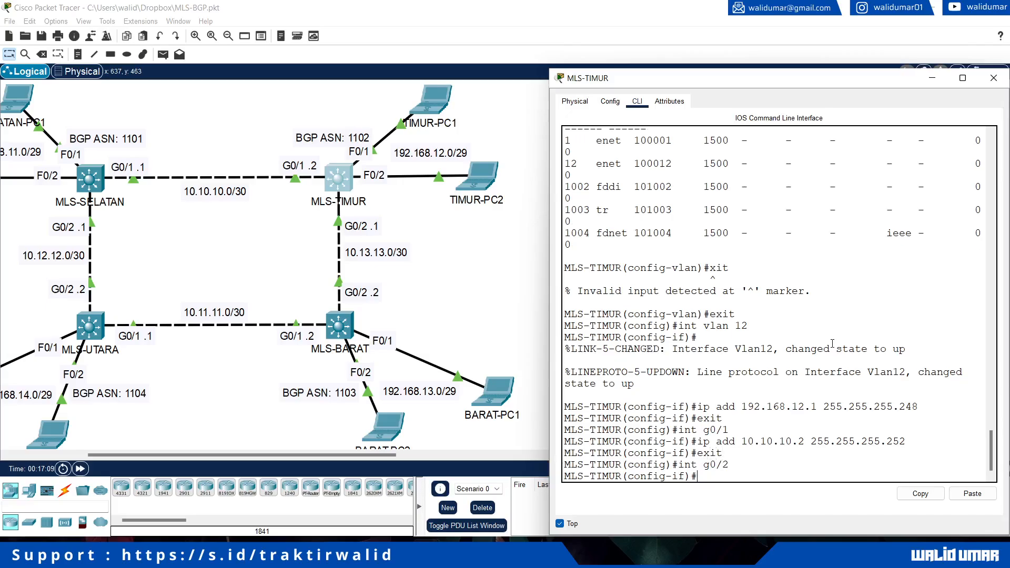
text(ip add 10.1)
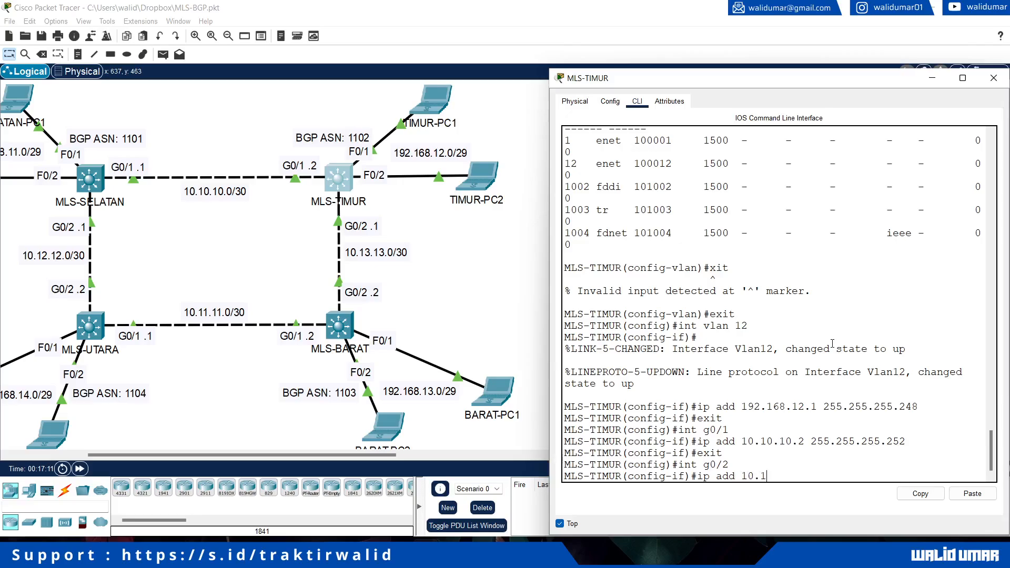
text(3.13.1 255.255.25)
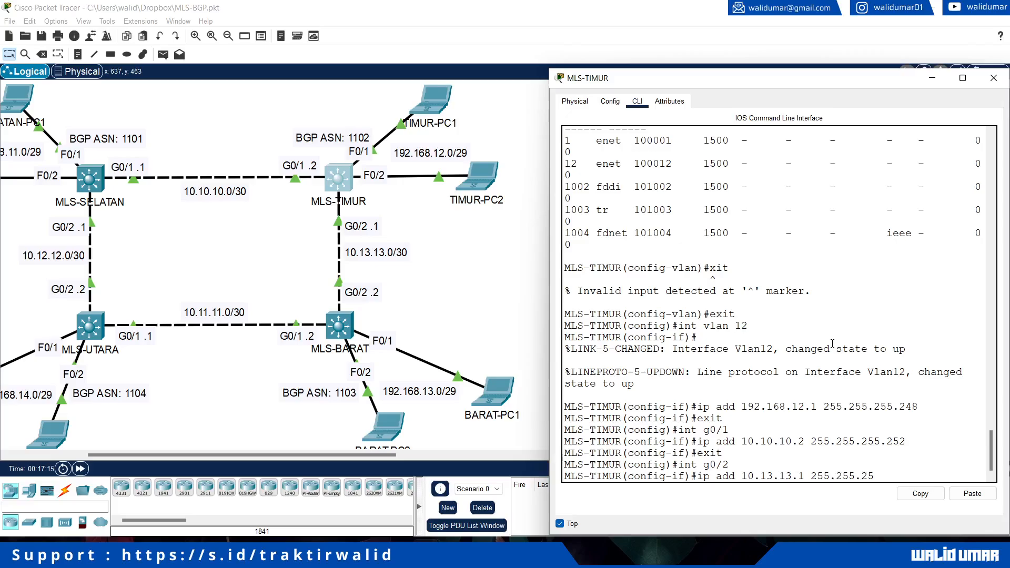
text(5.252)
key(Return)
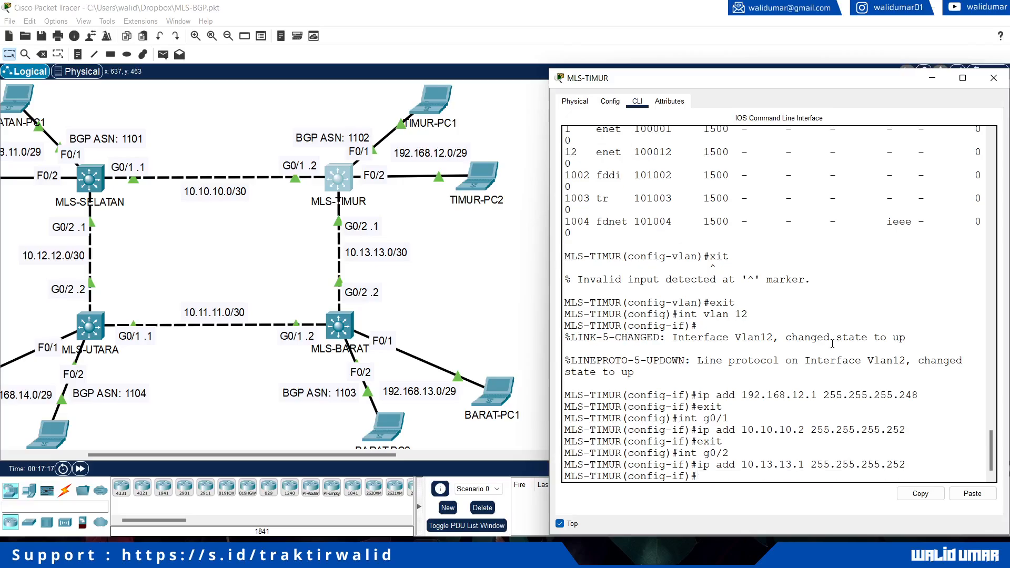
text(exit)
key(Return)
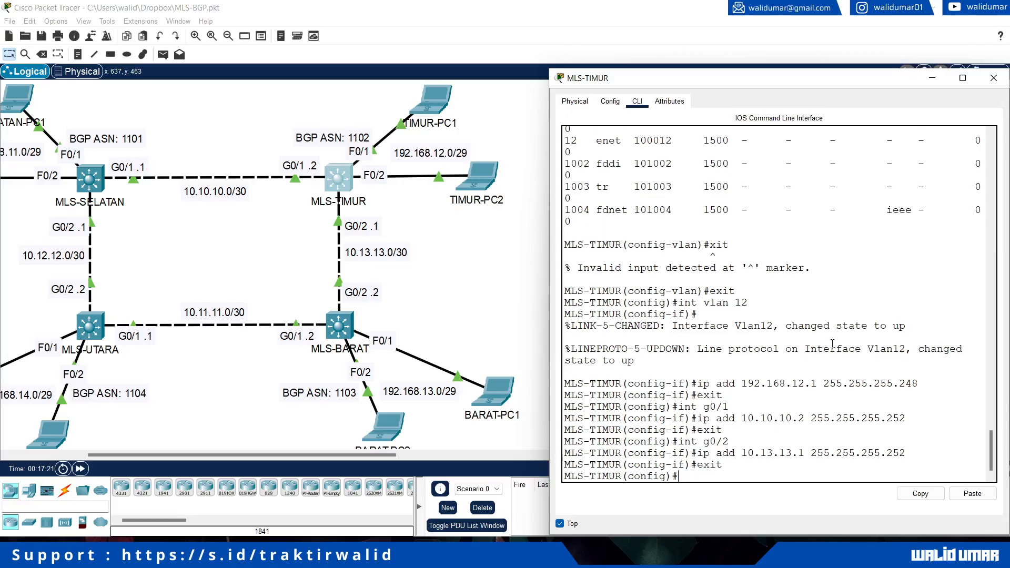
Create DHCP pool vlan_12 on MLS-TIMUR with network 192.168.12.0 255.255.255.248 and default router 192.168.12.1.
text(ip dhcp pool vlan_12)
key(Return)
text(ne)
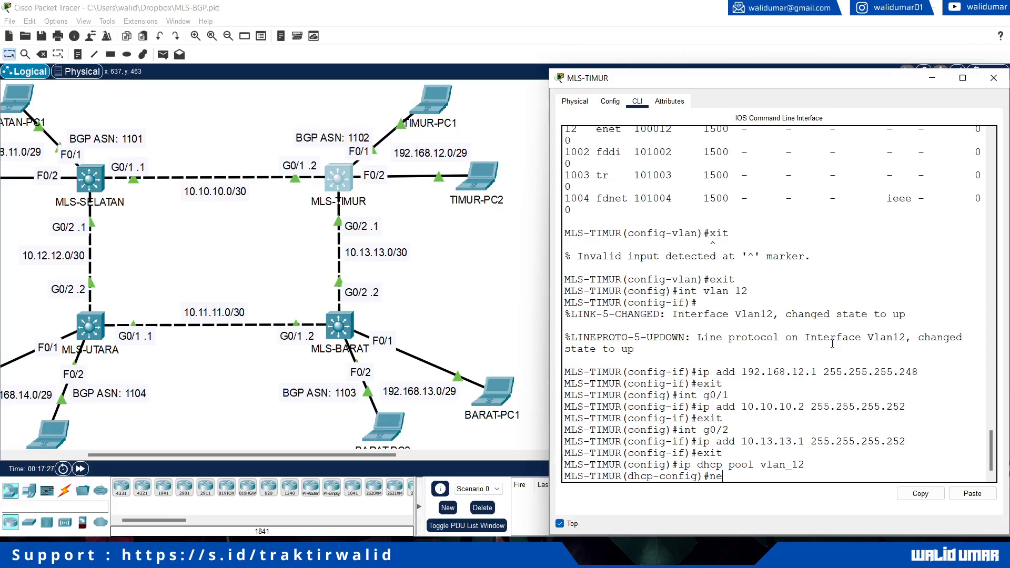
text(twork 192.168.12.0 255.25)
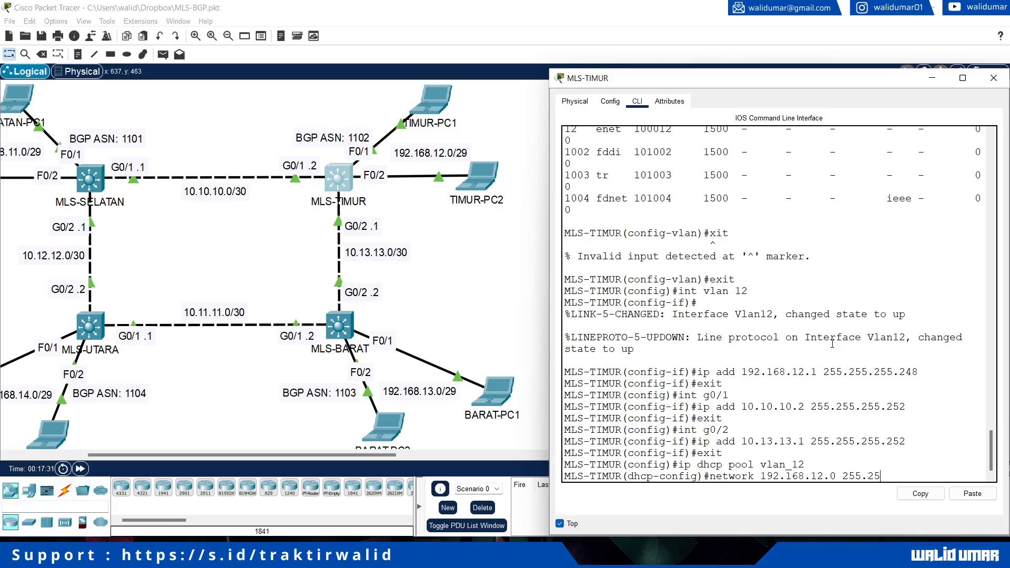
text(5.255.248)
key(Return)
text(def )
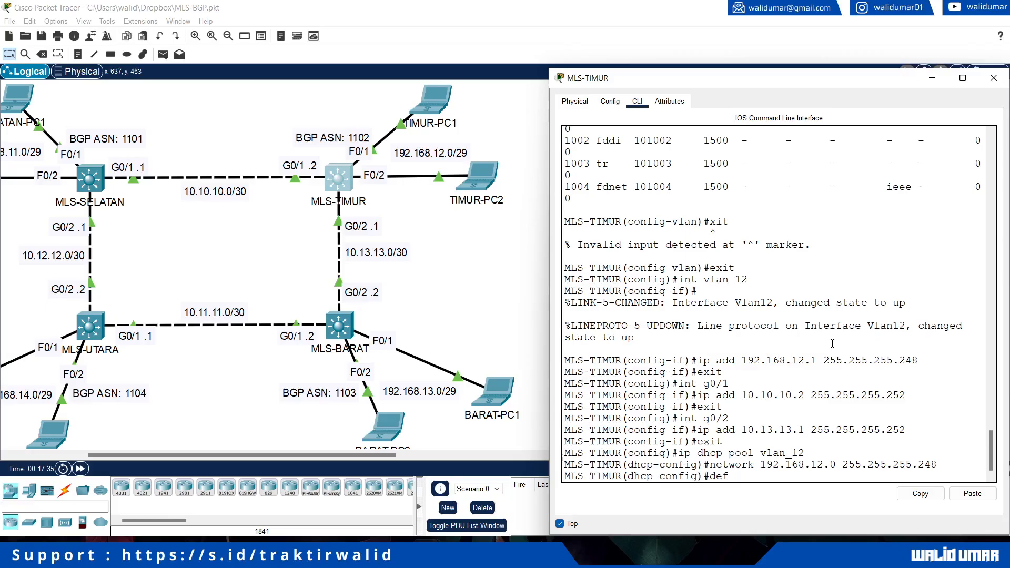
text(192.168.12.1)
key(Return)
text(exit)
key(Return)
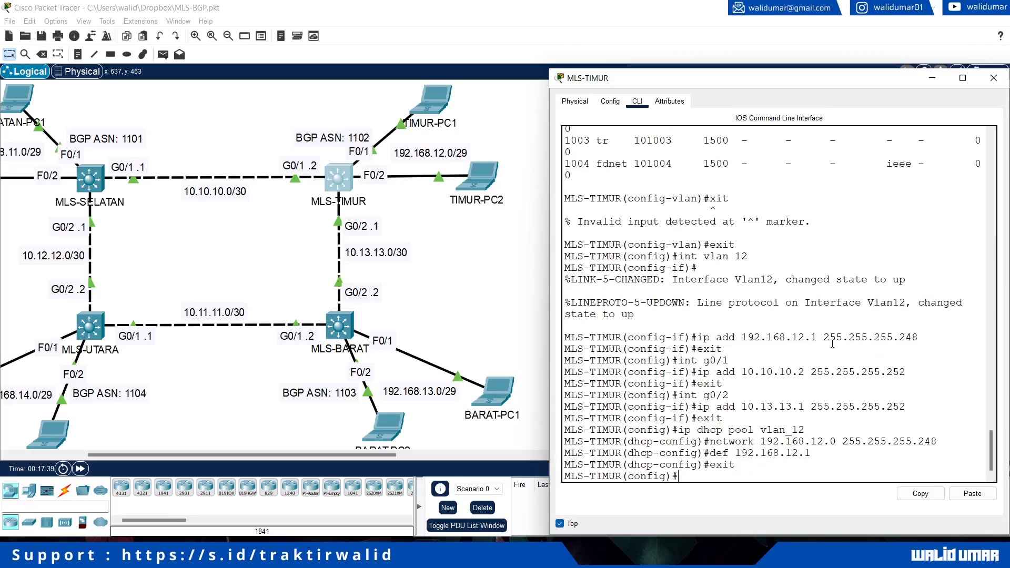
Display MLS-TIMUR's full running configuration and examine its DHCP pool, access ports, routed uplinks and VLAN interface addressing.
text(do show run)
key(Return)
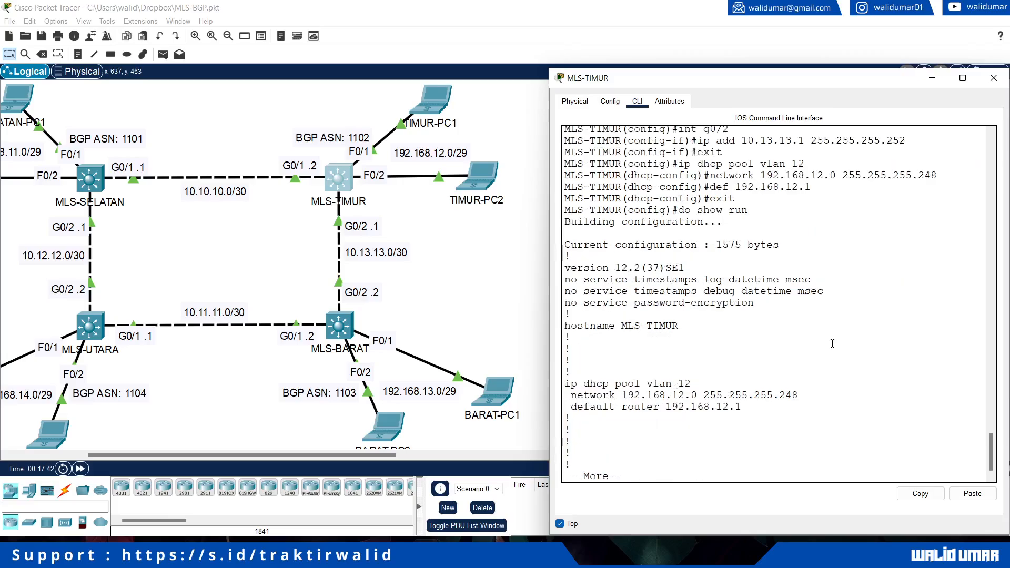
key(Return)
key(Return)
key(Return)
key(Return)
key(Return)
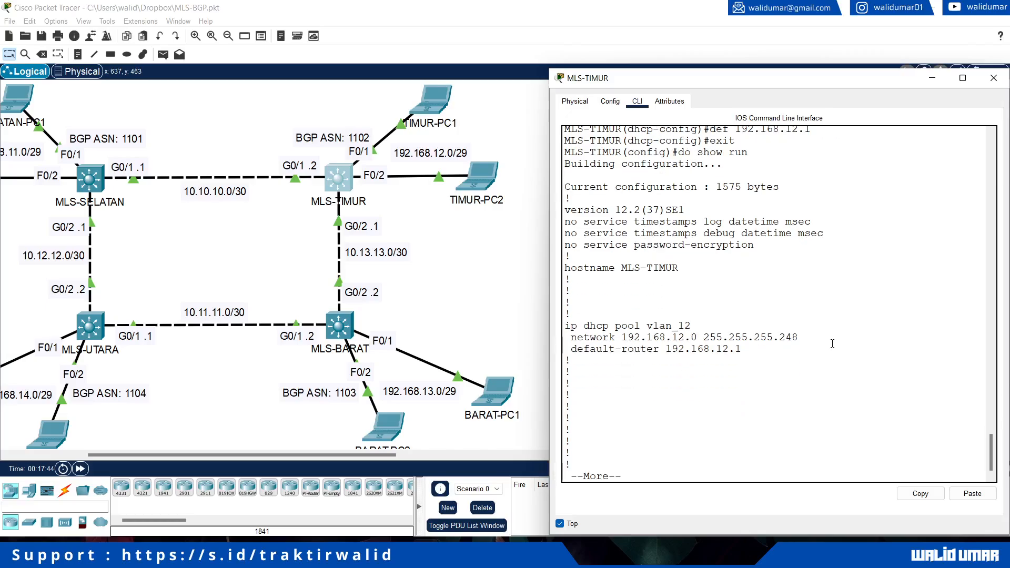
key(Return)
key(Return)
key(Return)
key(Return)
key(Return)
key(Return)
key(Return)
key(Return)
key(Return)
key(Return)
key(Return)
key(Return)
key(Return)
key(Return)
key(Return)
key(Return)
key(Return)
key(Return)
key(Return)
key(Return)
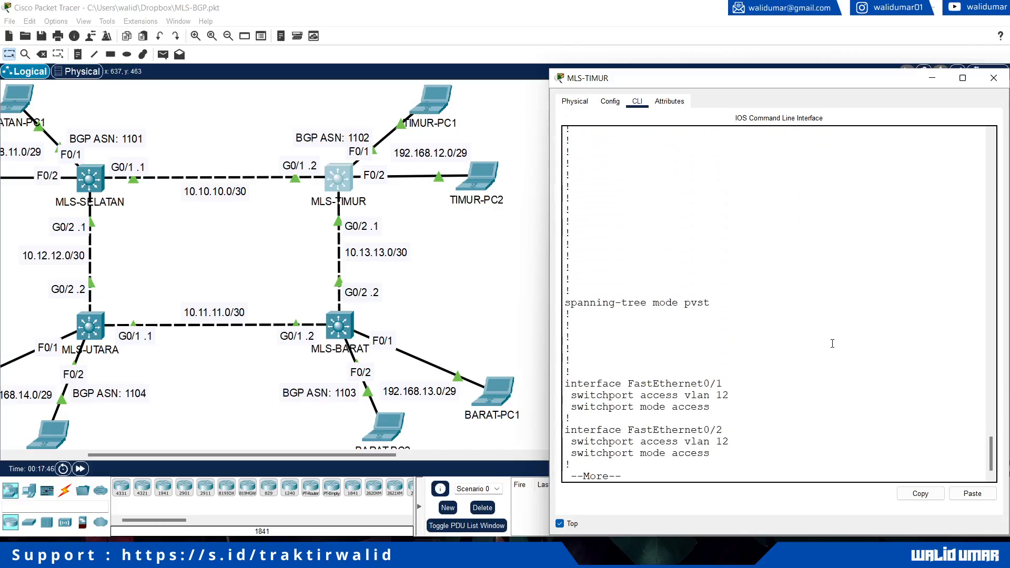
key(Return)
key(Return)
key(Return)
key(Return)
key(Return)
key(Return)
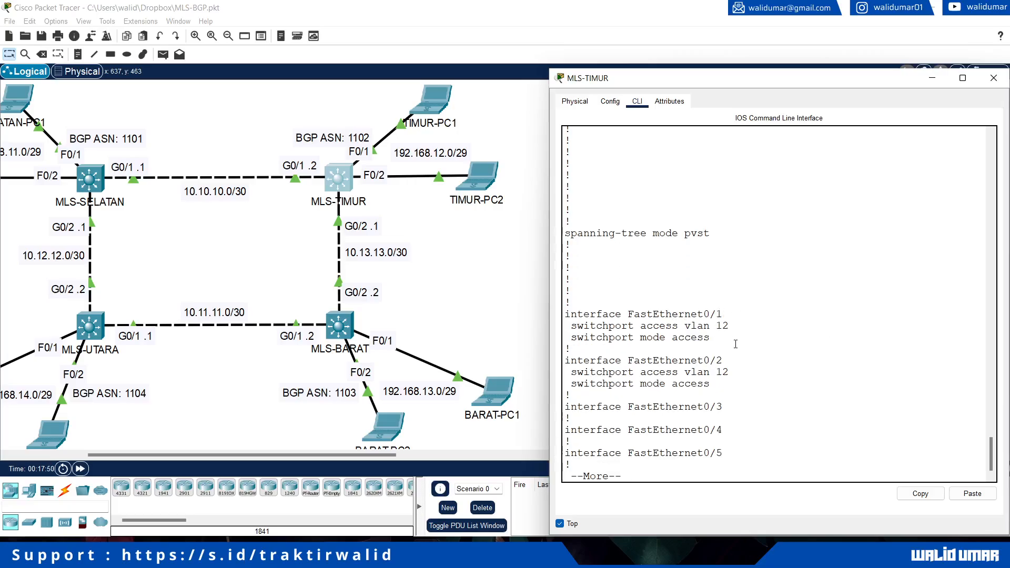
key(Return)
key(Return)
key(Return)
key(Return)
key(Return)
key(Return)
key(Return)
key(Return)
key(Return)
key(Return)
key(Return)
key(Return)
key(Return)
key(Return)
key(Return)
key(Return)
key(Return)
key(Return)
key(Return)
key(Return)
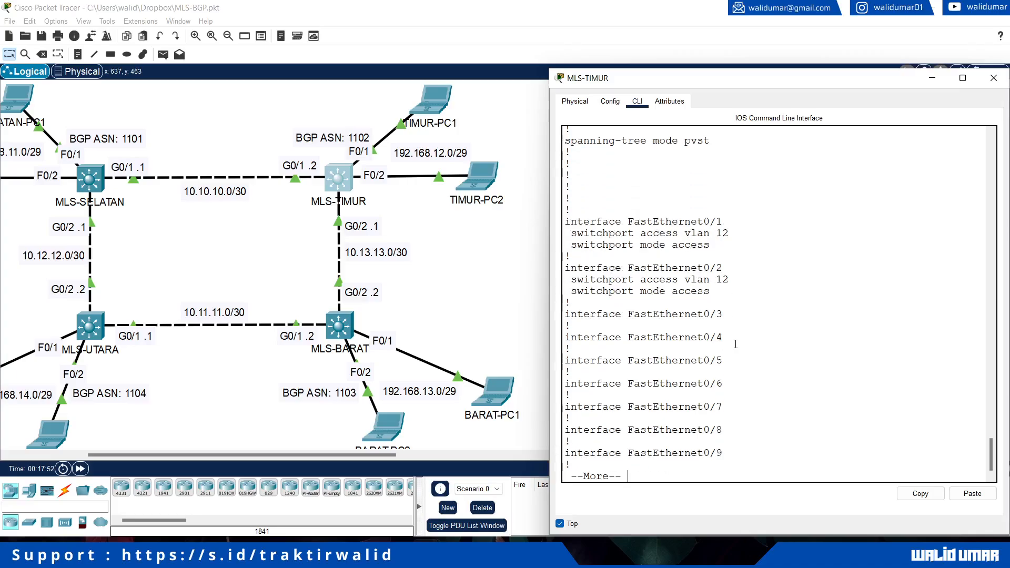
key(Return)
key(Return)
key(Return)
key(Return)
key(Return)
key(Return)
key(Return)
key(Return)
key(Return)
key(Return)
key(Return)
key(Return)
key(Return)
key(Return)
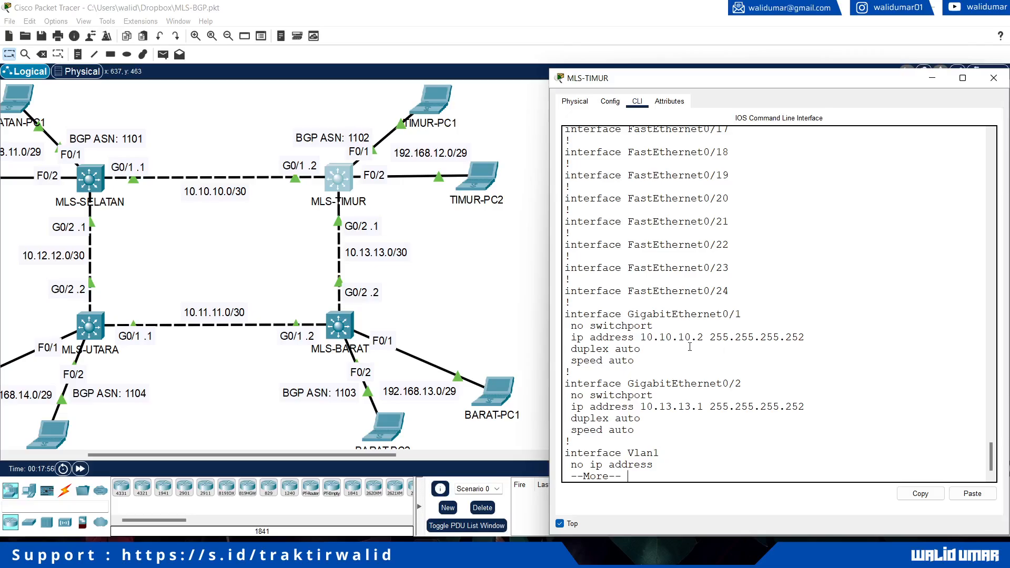
key(Return)
key(Return)
key(Return)
key(Return)
key(Return)
key(Return)
key(Return)
key(Return)
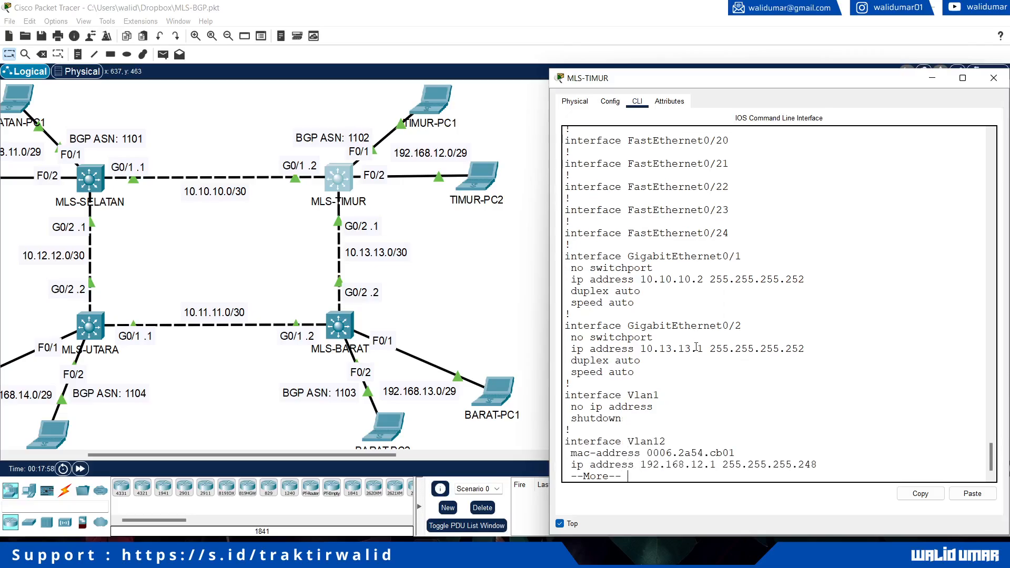
key(Return)
key(Return)
key(Return)
key(Return)
key(Return)
key(Return)
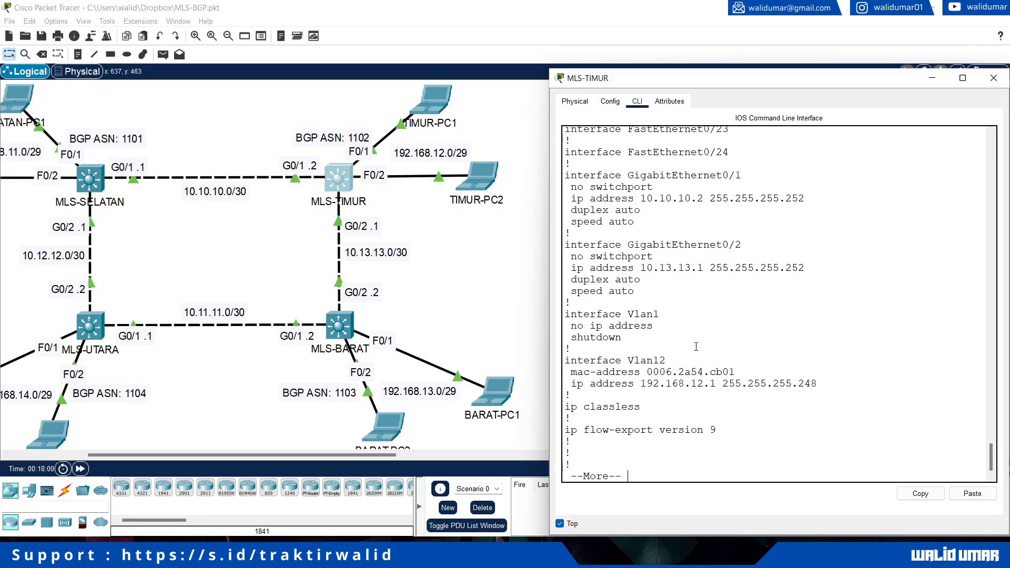
key(Return)
key(Return)
key(Return)
key(Return)
key(Return)
key(Return)
key(Return)
key(Return)
key(Return)
key(Return)
key(Return)
key(Return)
key(Return)
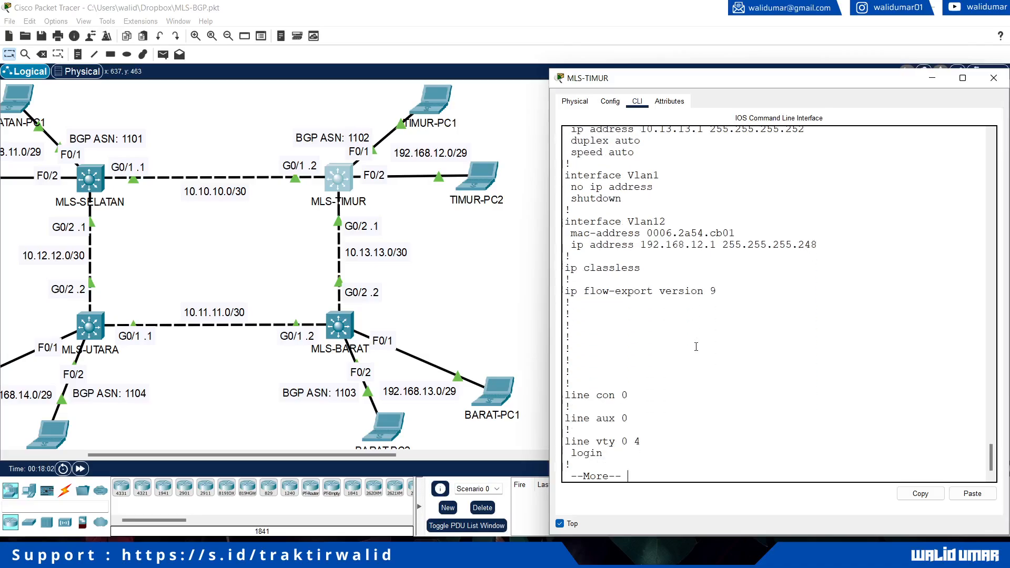
key(Return)
key(Return)
key(Return)
key(Return)
Ping MLS-SELATAN's uplink address 10.10.10.1 twice from MLS-TIMUR to test the link.
text(do)
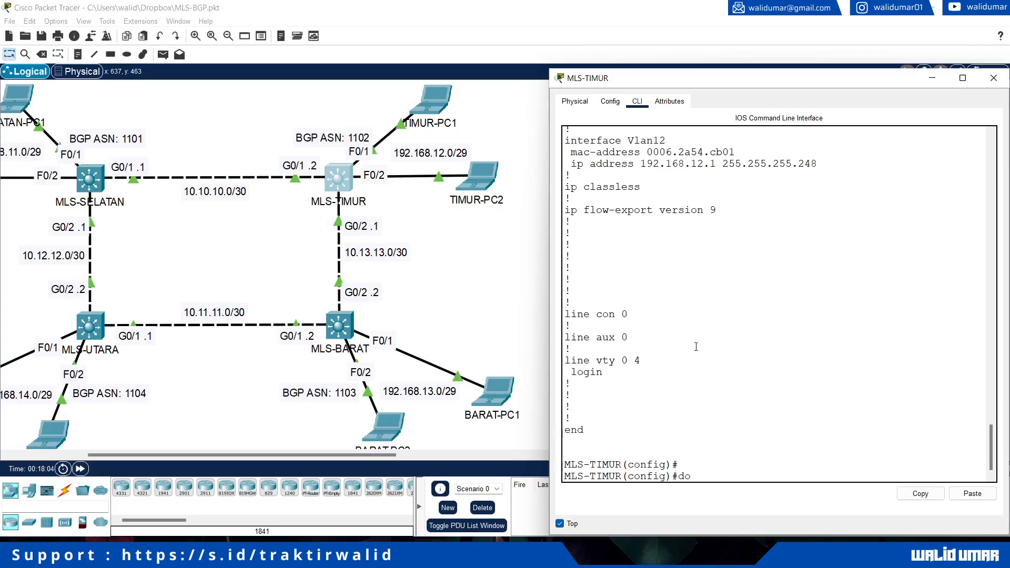
text( ping 10.10.10.1)
key(Return)
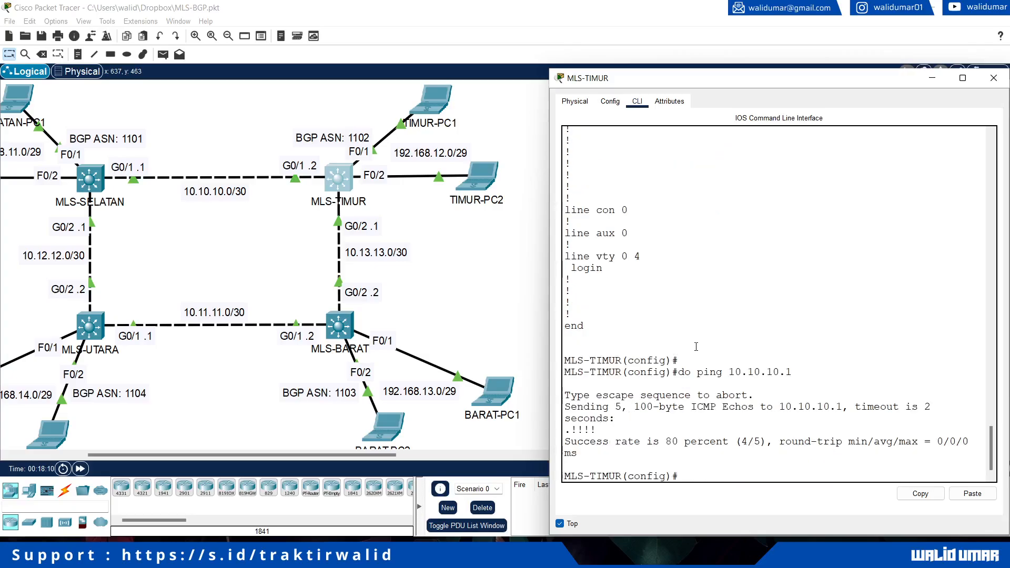
key(Up)
key(Return)
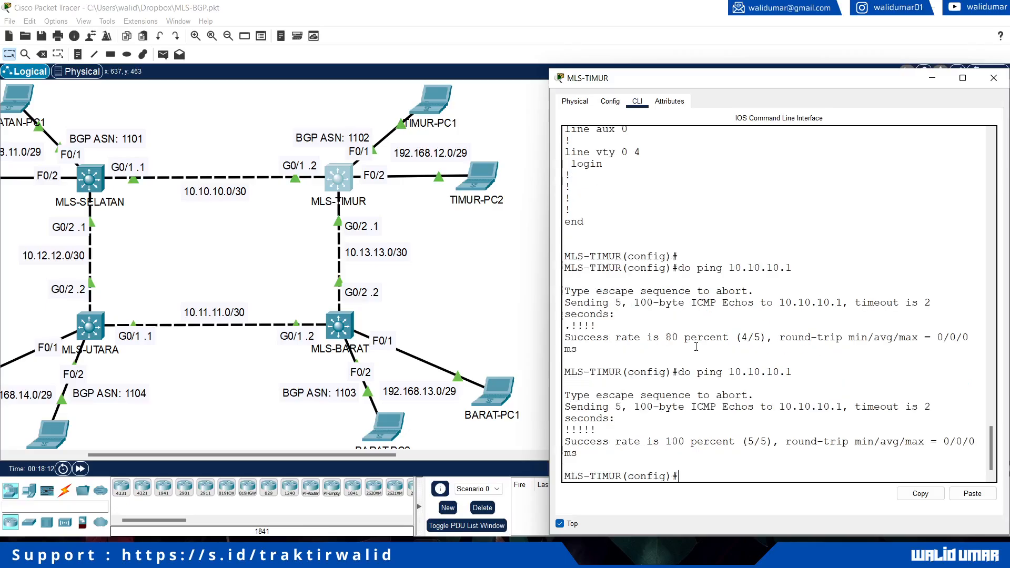
Set TIMUR-PC1's IP configuration to DHCP, check the leased address, and close the PC's window.
click(438, 105)
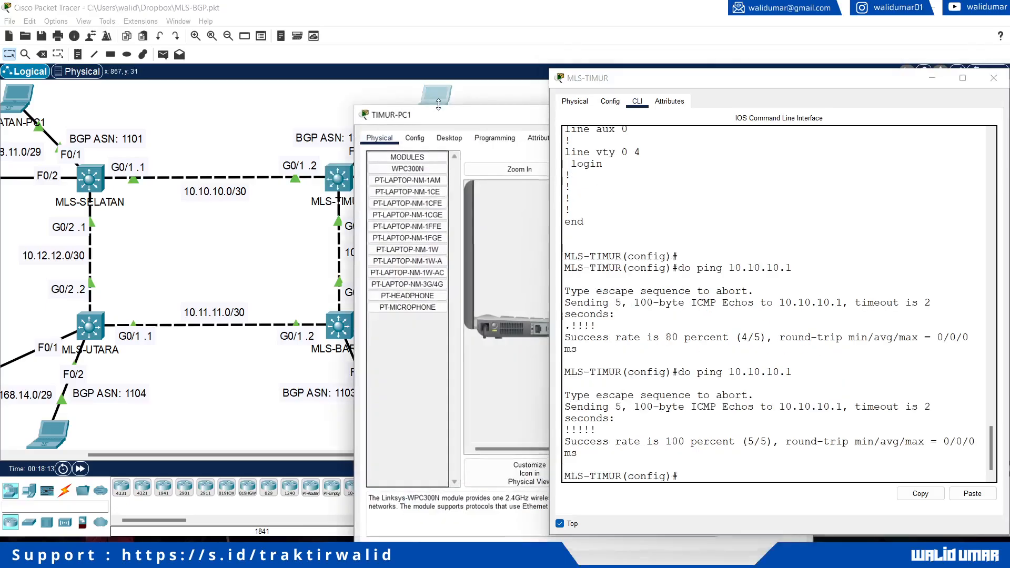
drag(438, 116, 254, 82)
click(265, 103)
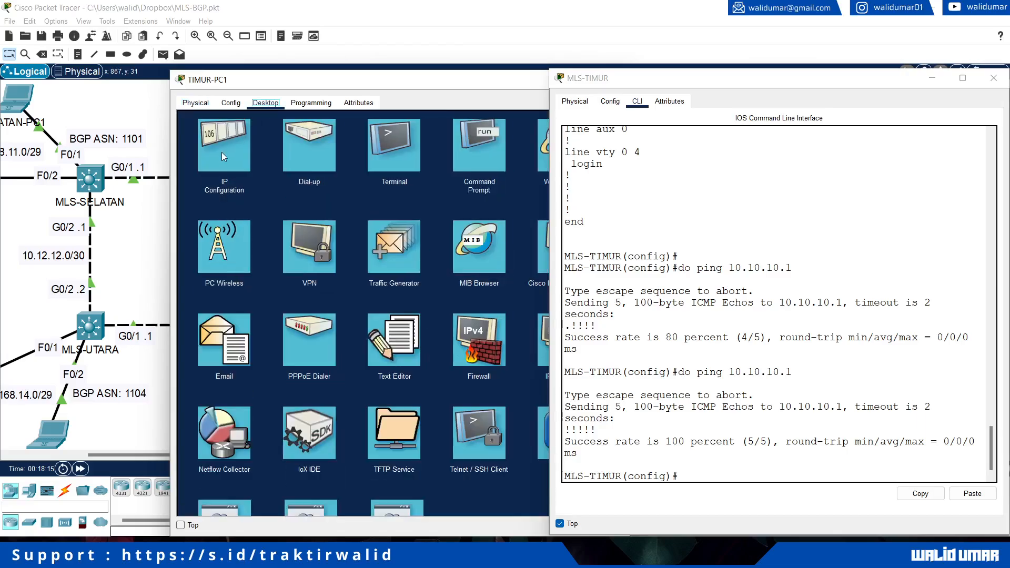
click(222, 153)
click(213, 166)
drag(436, 82, 315, 72)
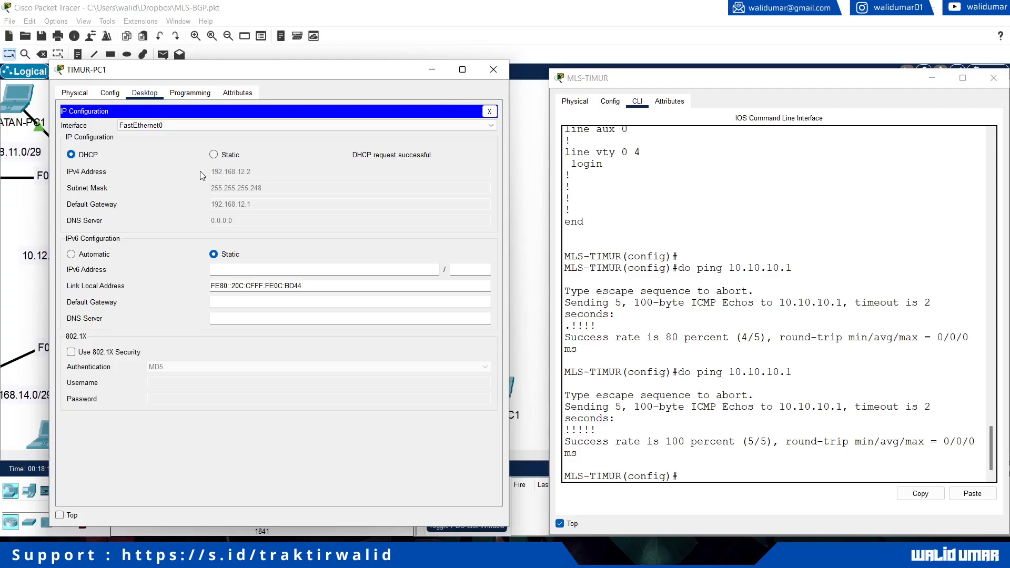
click(486, 75)
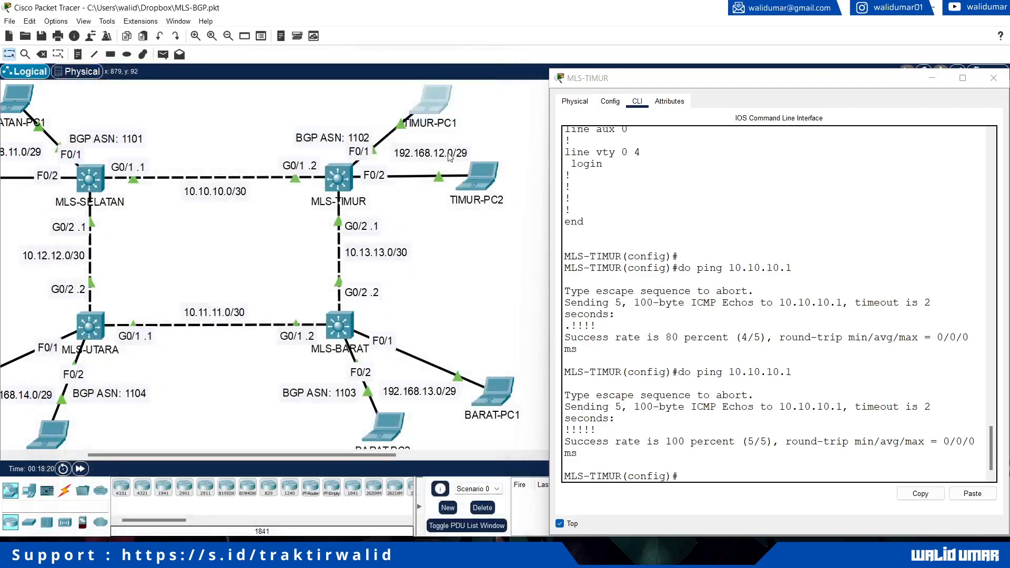
Set TIMUR-PC2's IP configuration to DHCP, check the leased address, and close the PC's window.
click(484, 180)
click(449, 102)
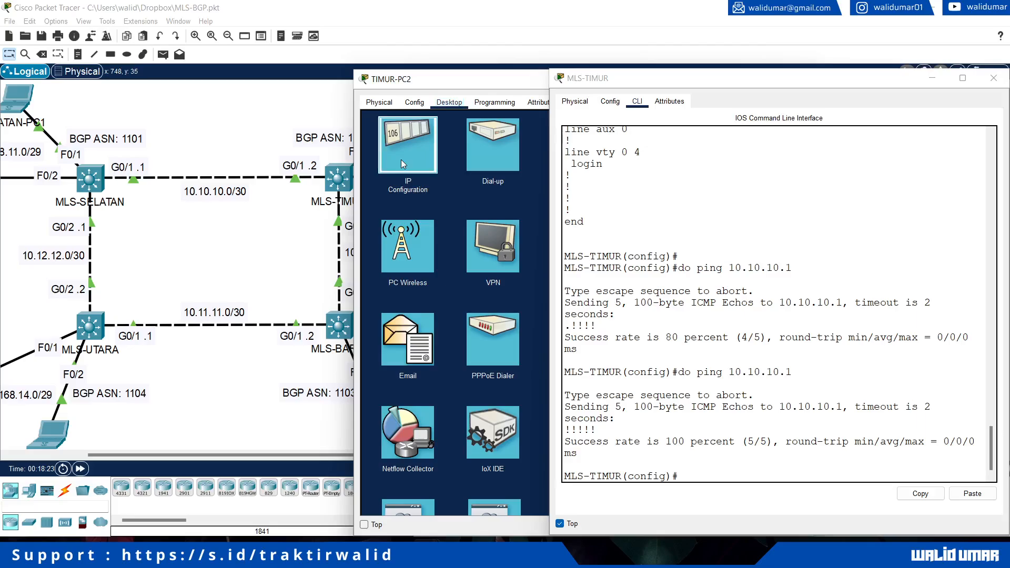
click(399, 163)
click(394, 164)
drag(449, 79, 179, 63)
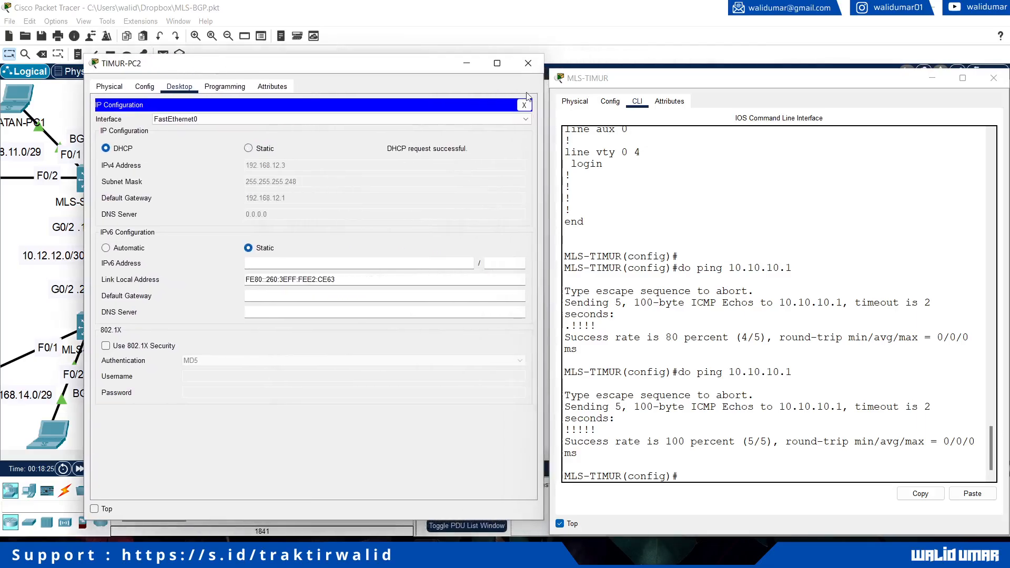
click(529, 65)
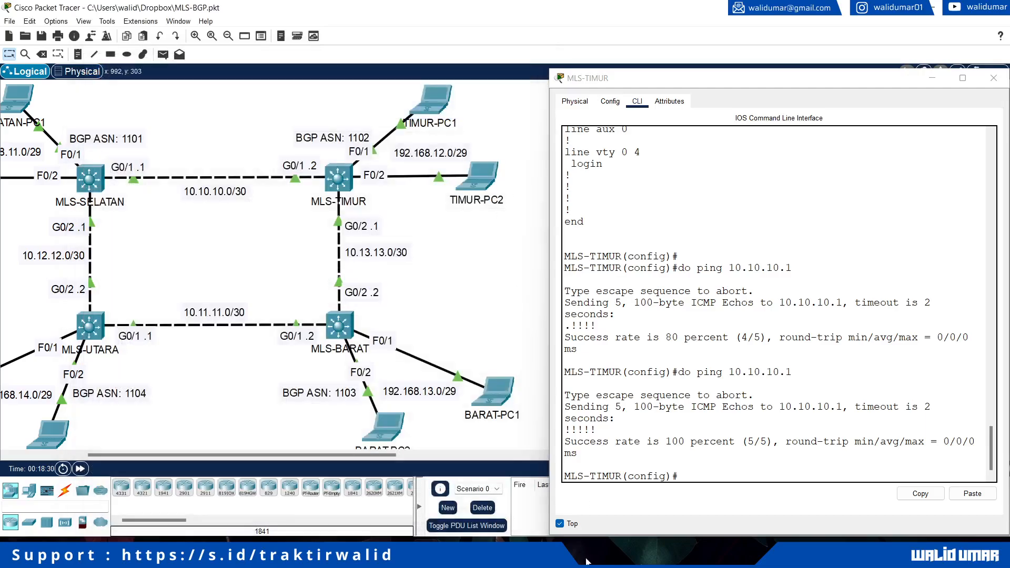
Close MLS-TIMUR's window and open MLS-BARAT's command line beside the topology.
click(557, 527)
click(558, 525)
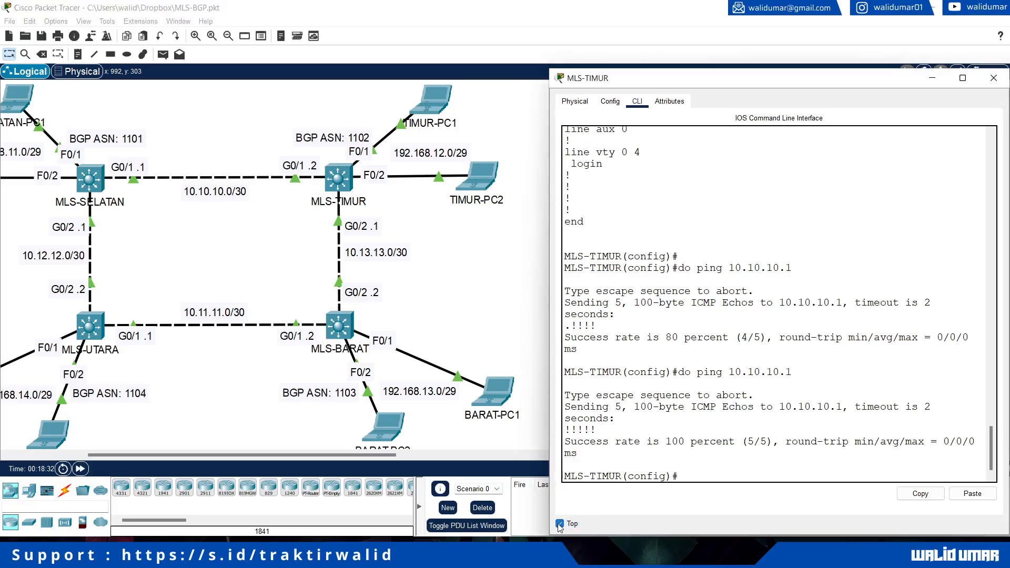
click(993, 78)
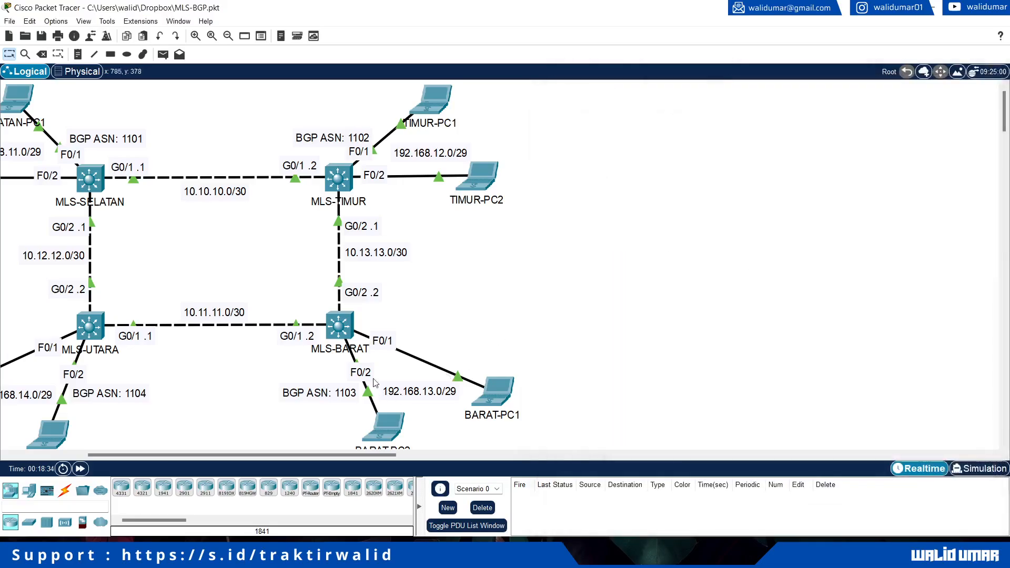
click(339, 326)
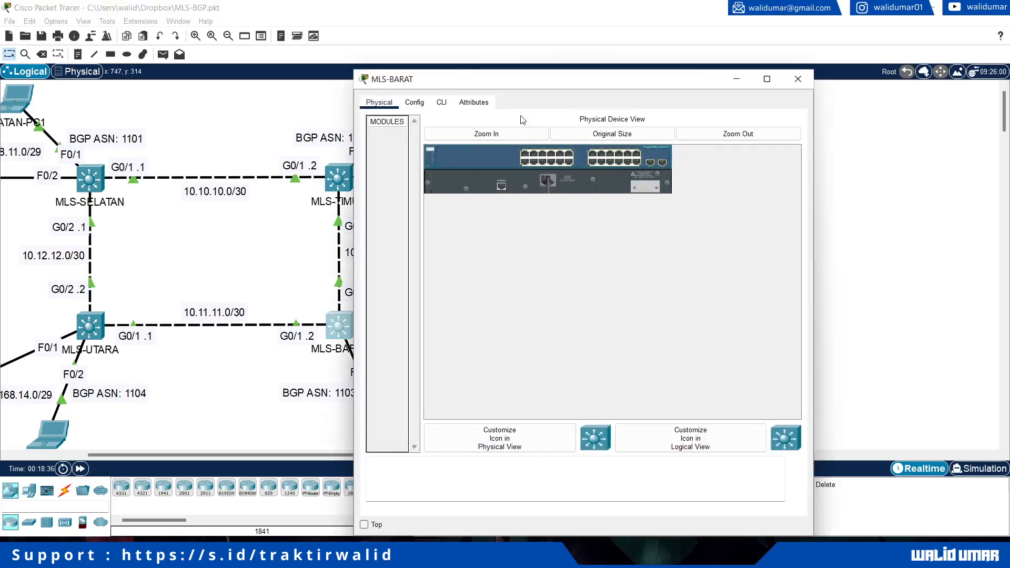
click(441, 102)
drag(474, 79, 664, 64)
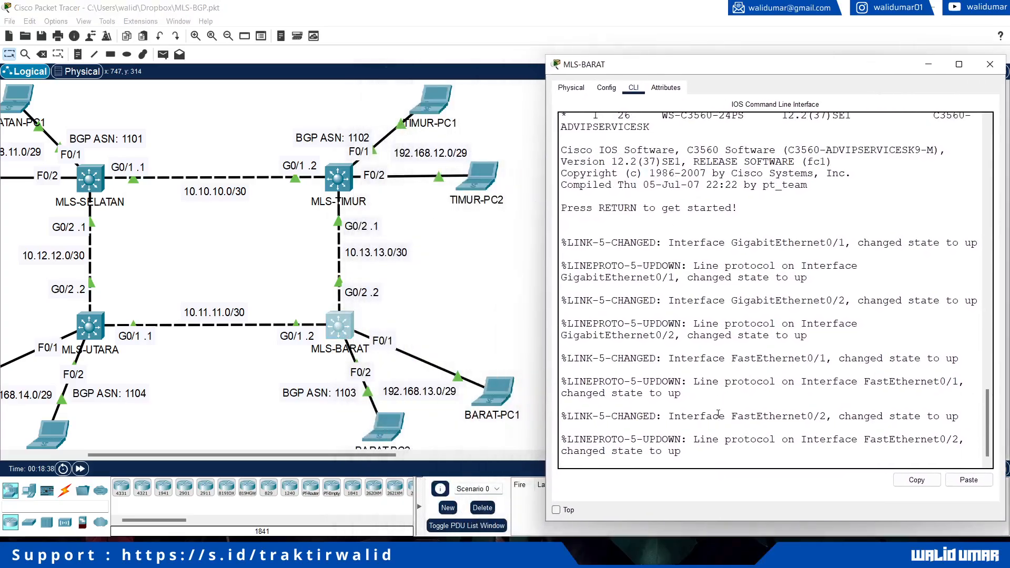
Enter global configuration mode on the new switch and set its hostname to MLS-BARAT.
key(Return)
text(en)
key(Return)
text(conf t)
key(Return)
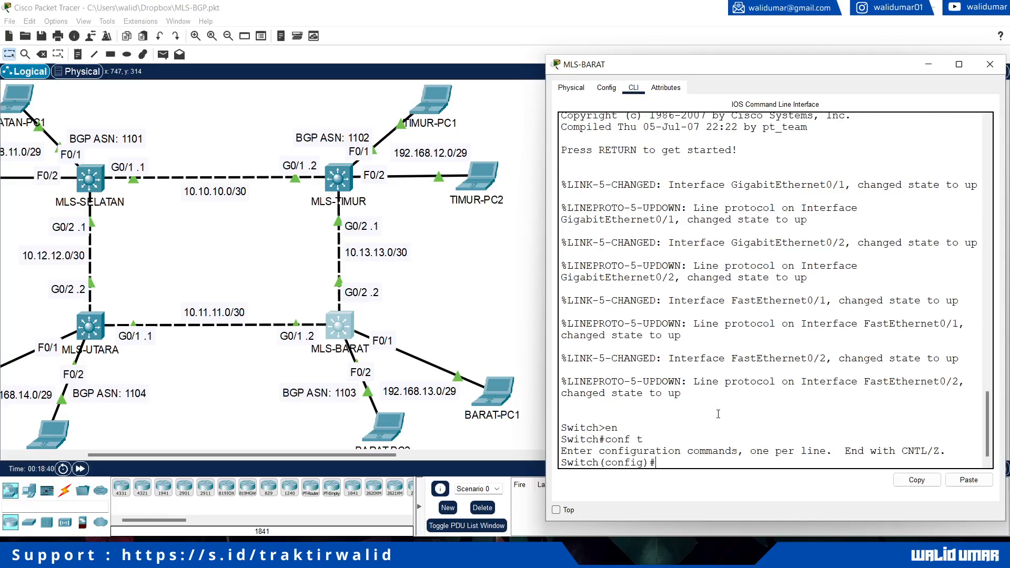
text(hostname MLS-BARAT)
key(Return)
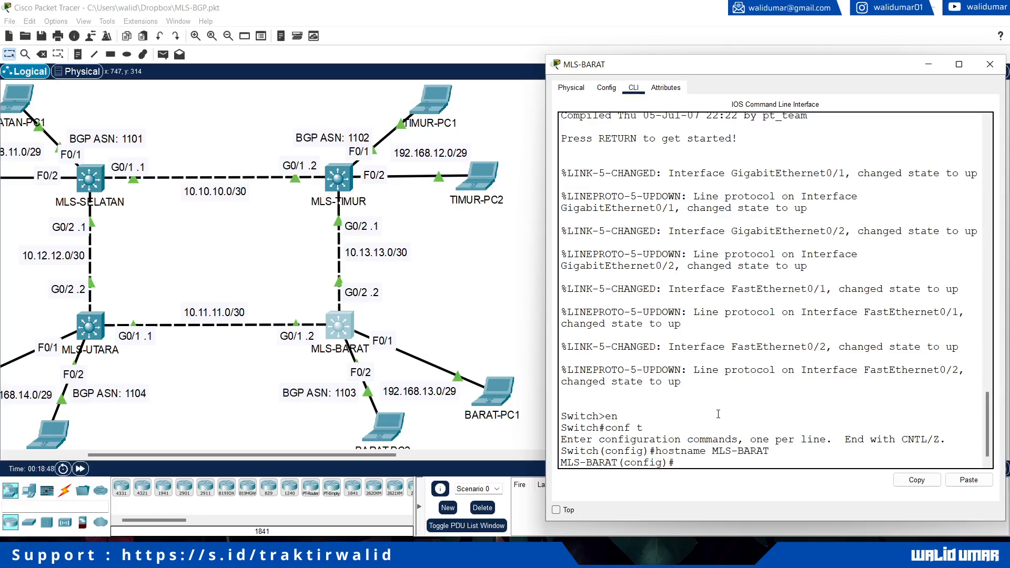
Convert MLS-BARAT's uplinks g0/1-2 to routed ports with no switchport.
text(int range g0/1-2)
key(Return)
text(swi)
key(Tab)
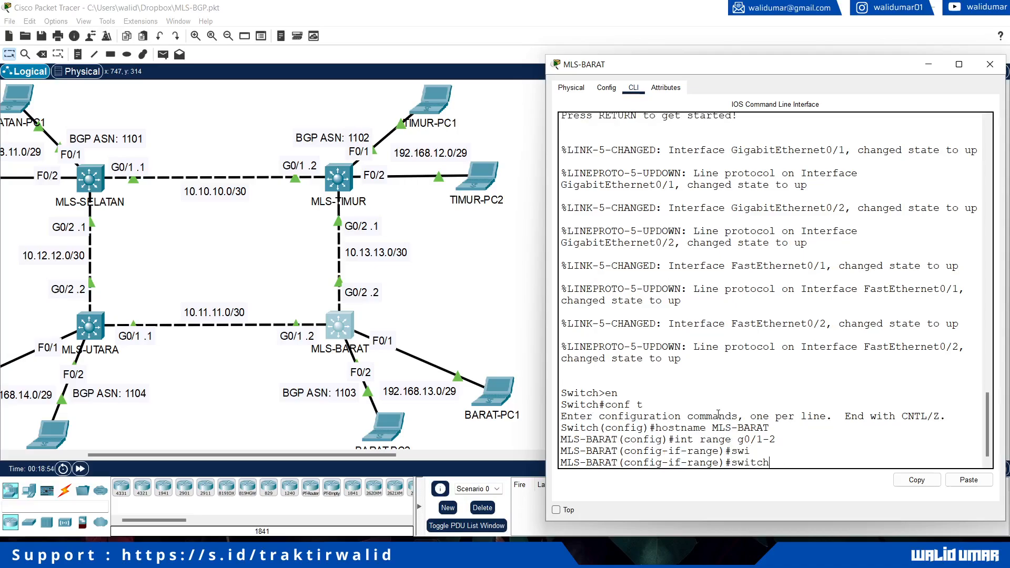
key(BackSpace)
key(BackSpace)
key(BackSpace)
text(no swi)
key(Tab)
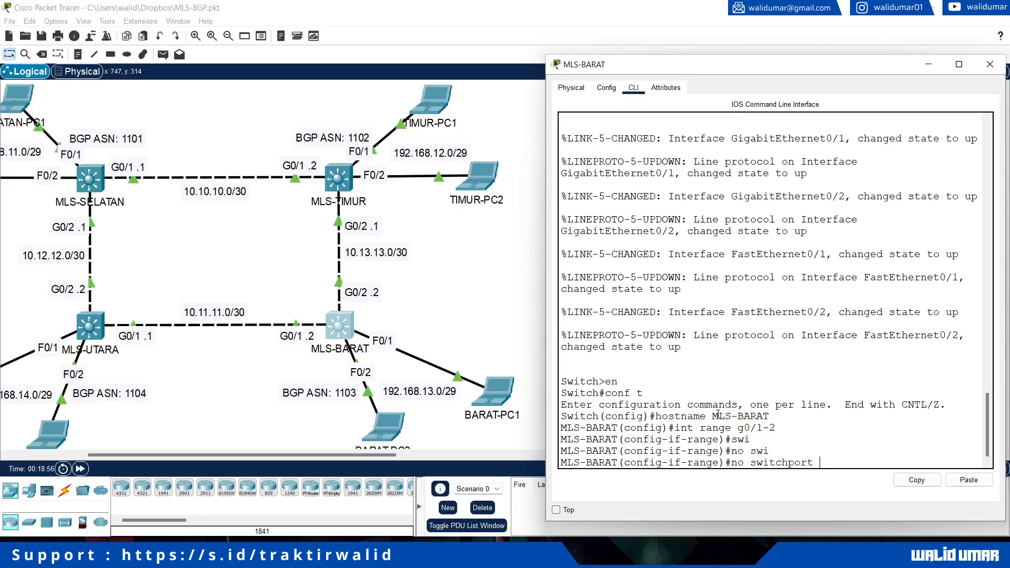
key(Return)
text(exit)
key(Return)
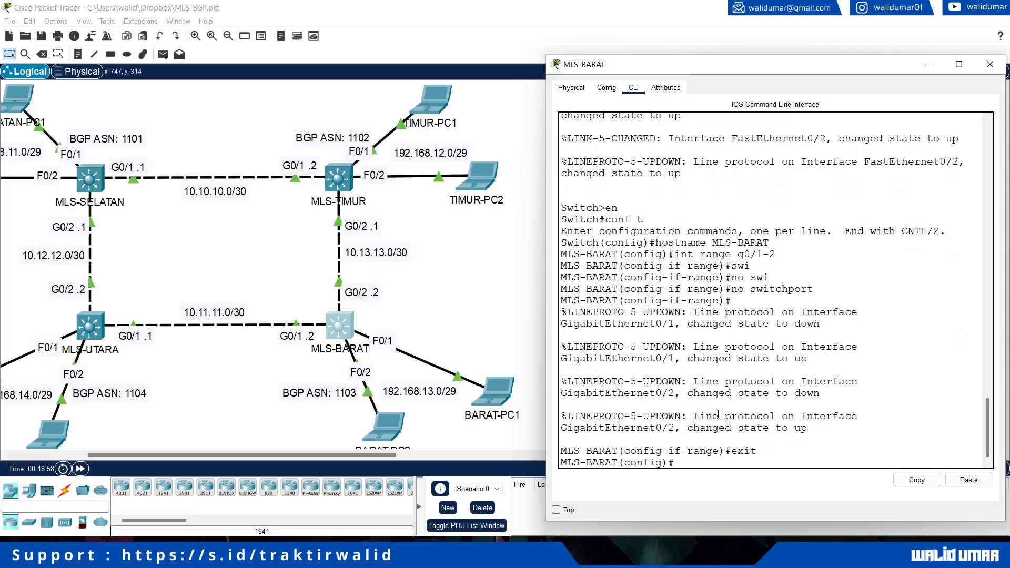
Create VLAN 13 on MLS-BARAT and name it vlan_13.
text(vlan 13)
key(Return)
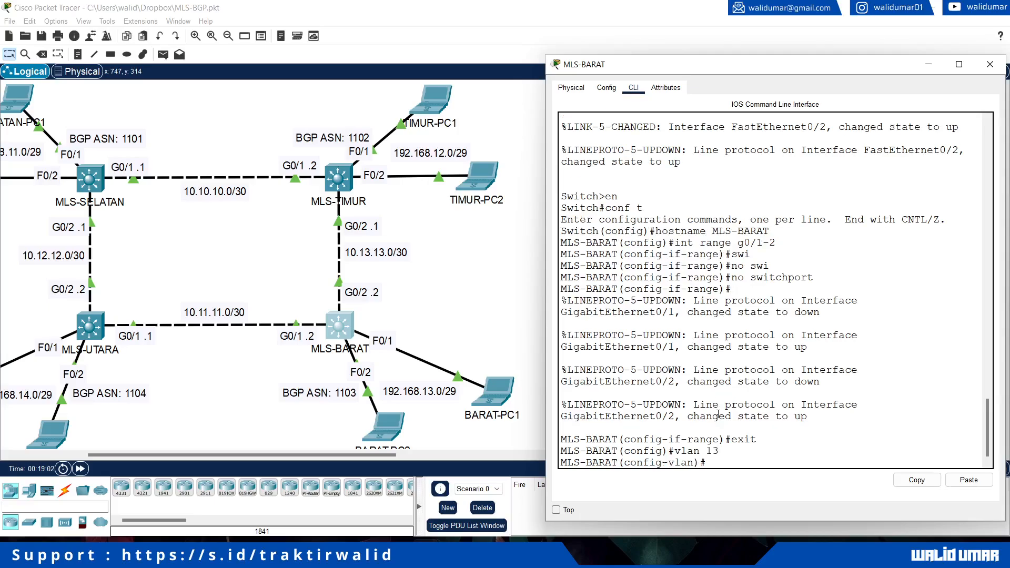
text(name vlan_13)
key(Return)
text(exit)
key(Return)
Configure MLS-BARAT's ports fa0/1-2 as access ports in VLAN 13.
text(int)
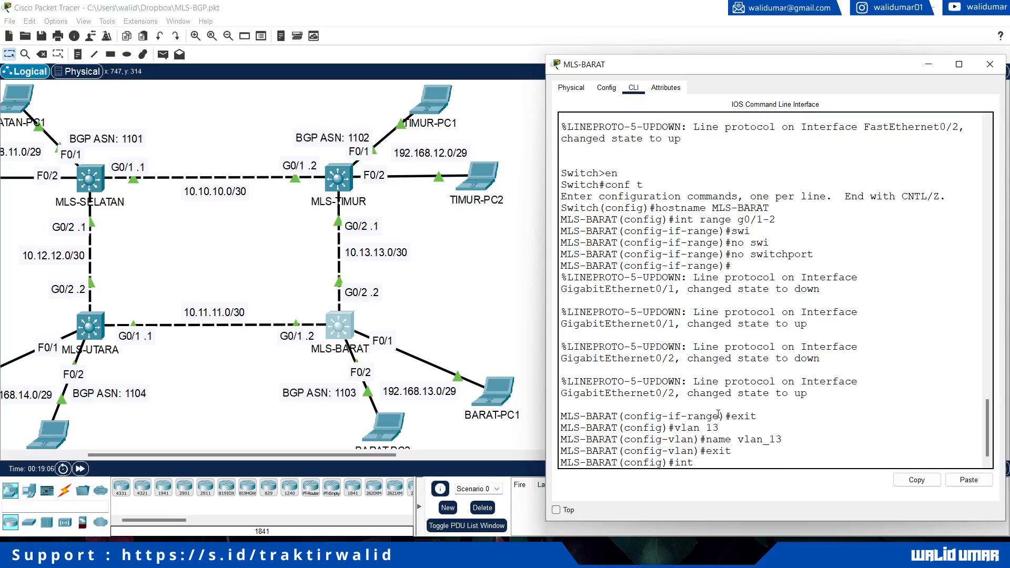
text( range fa0/1-2)
key(Return)
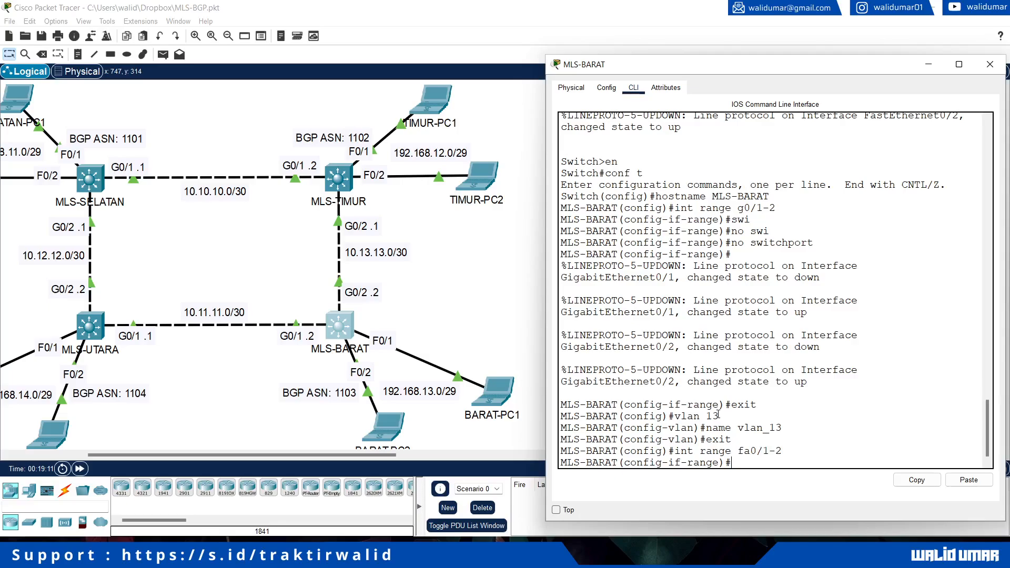
text(swi)
key(Tab)
text(mo)
key(Tab)
text(ac)
key(Tab)
key(Return)
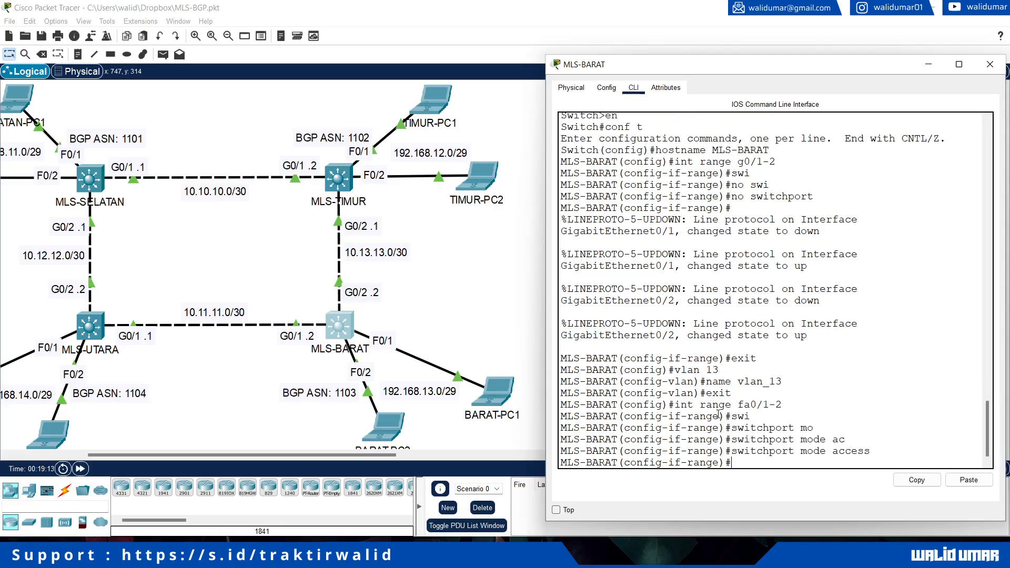
text(swi)
key(Tab)
text(ac)
key(Tab)
text(vl)
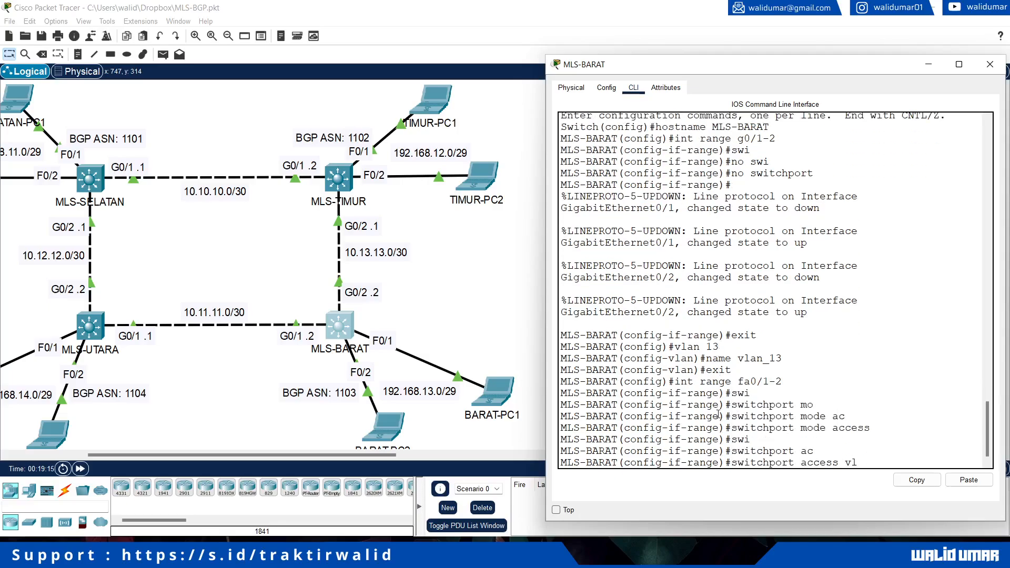
key(Tab)
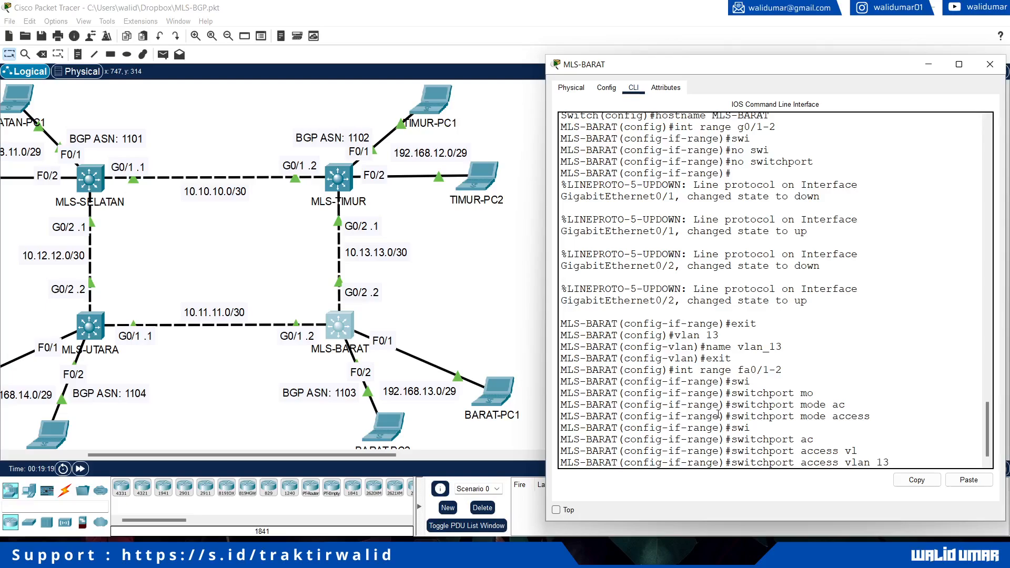
key(Return)
text(exi)
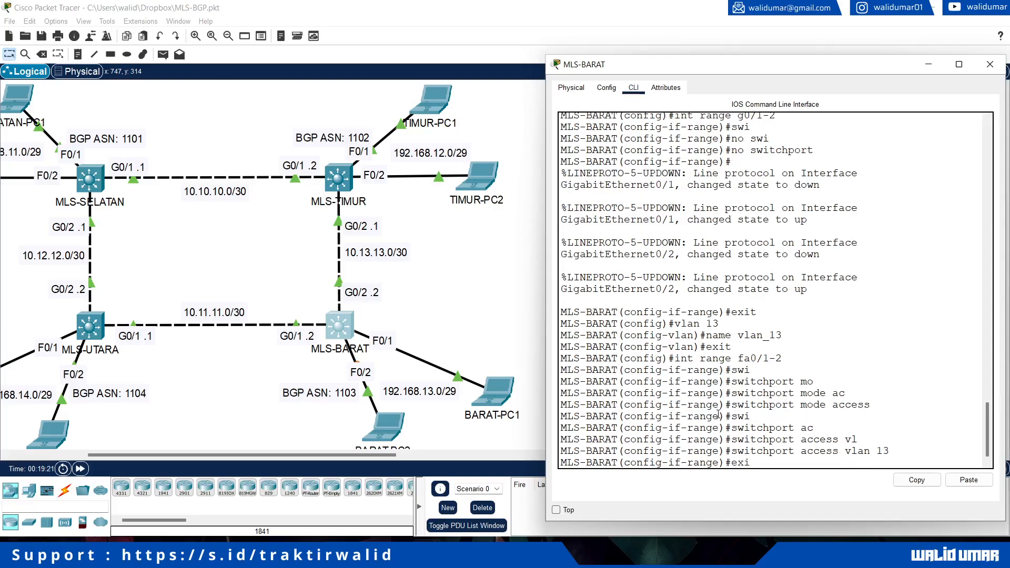
text(t)
key(Return)
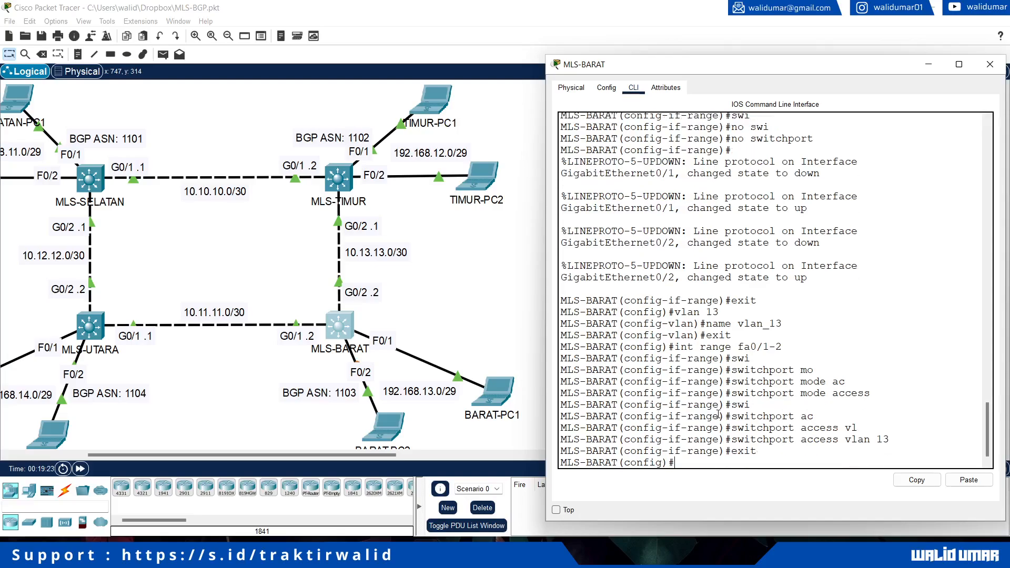
Assign IP address 192.168.13.1 255.255.255.248 to MLS-BARAT's VLAN 13 interface.
text(int vlan 13)
key(Return)
text(ip add )
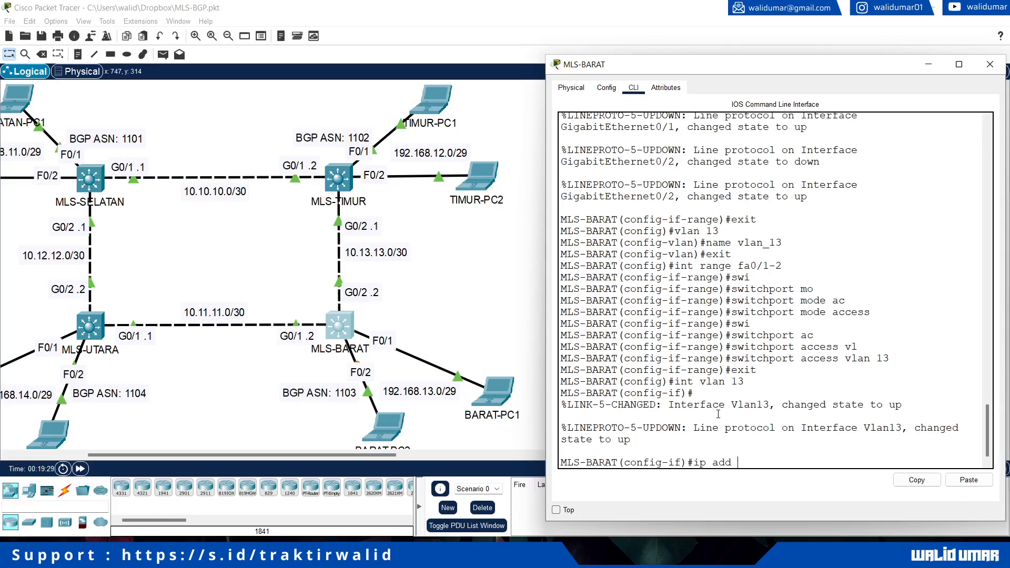
text(192.168.13.1 255.255.255.248)
key(Return)
text(exit)
key(Return)
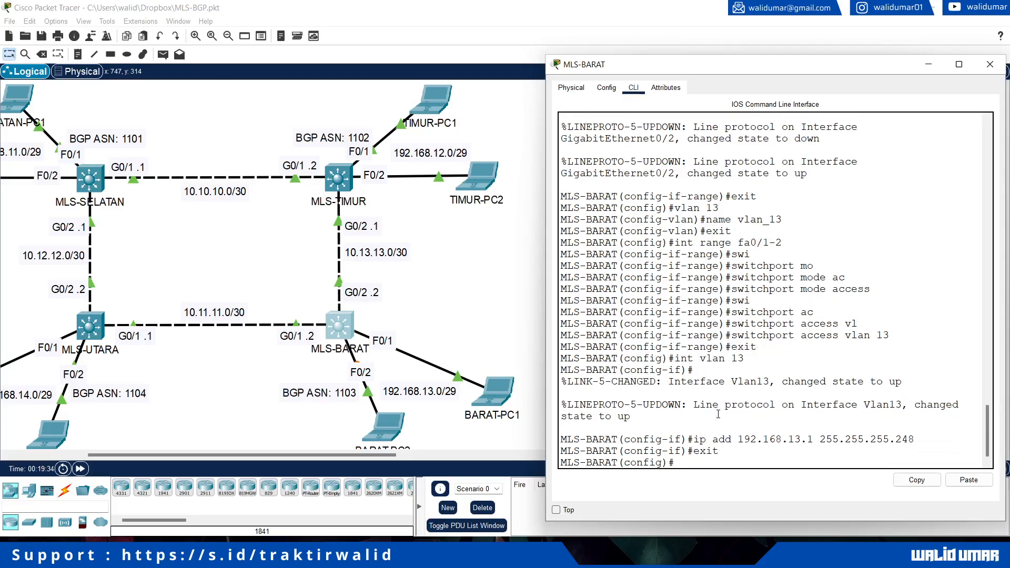
Assign IP address 10.11.11.2 255.255.255.252 to MLS-BARAT's g0/1 uplink toward MLS-UTARA.
text(int g0/1)
key(Return)
text(ig-if)#i)
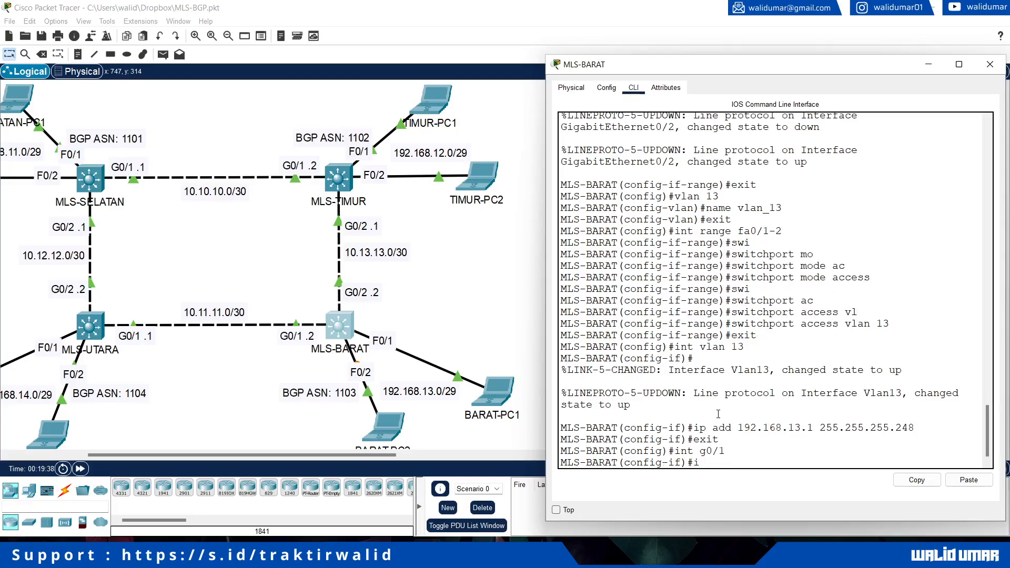
text(p add 10.11.11.2 255.255.255.252)
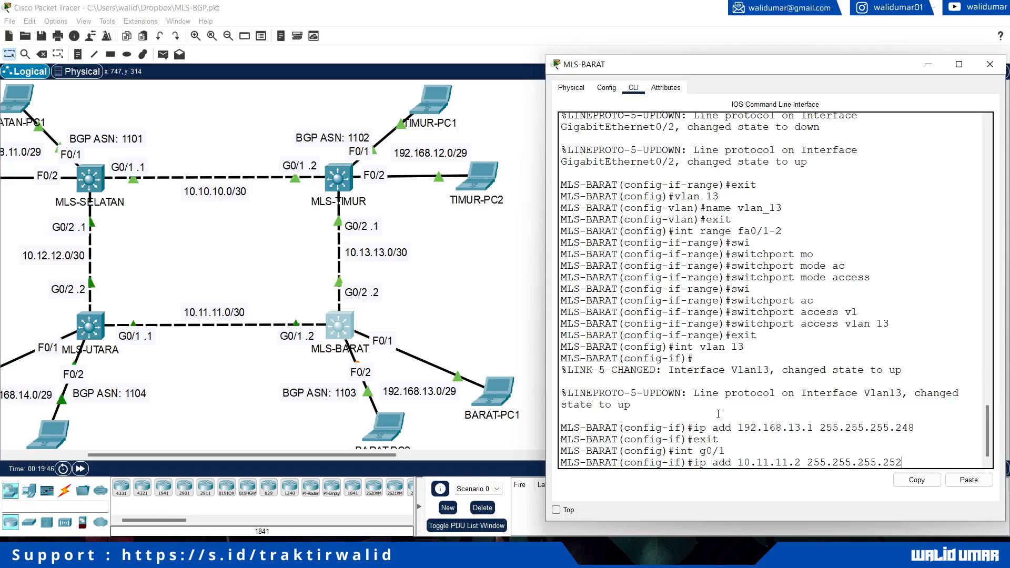
key(Return)
text(exit)
key(Return)
Assign IP address 10.13.13.2 255.255.255.252 to MLS-BARAT's g0/2 uplink toward MLS-TIMUR.
text(int)
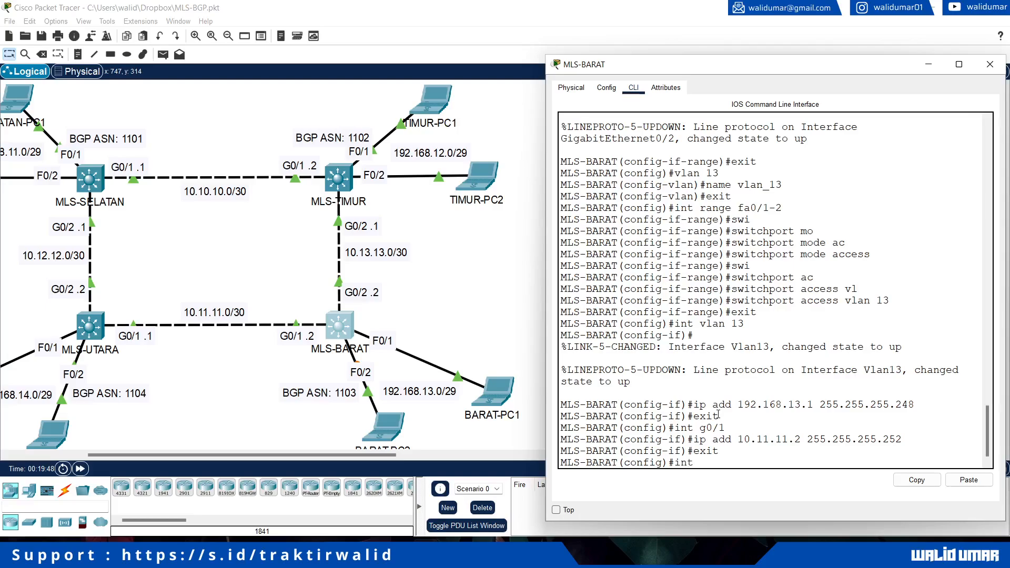
text( g0/1)
key(BackSpace)
text(2)
key(Return)
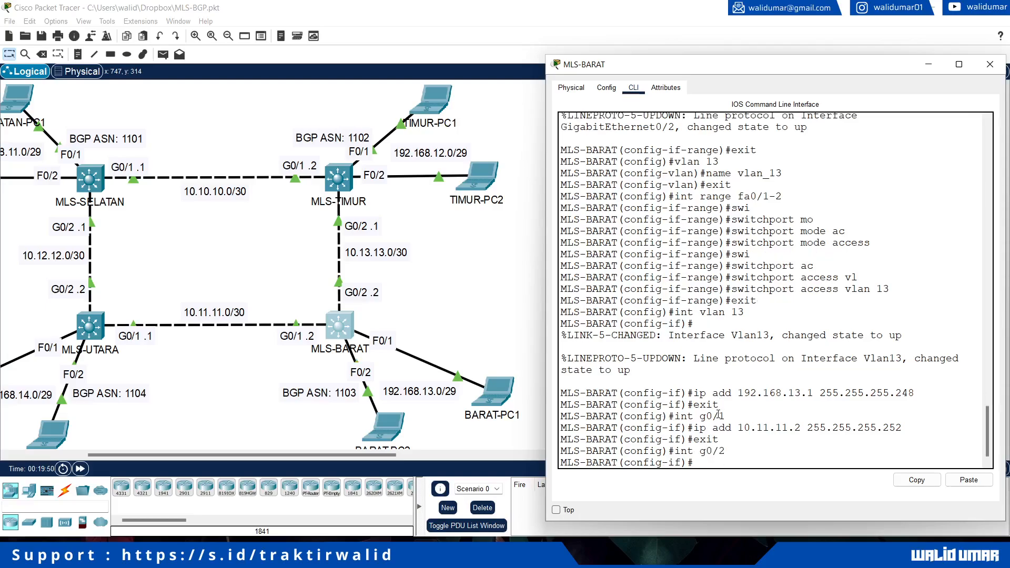
text(ip add 10.13.13.2 255.255.255.25)
key(Return)
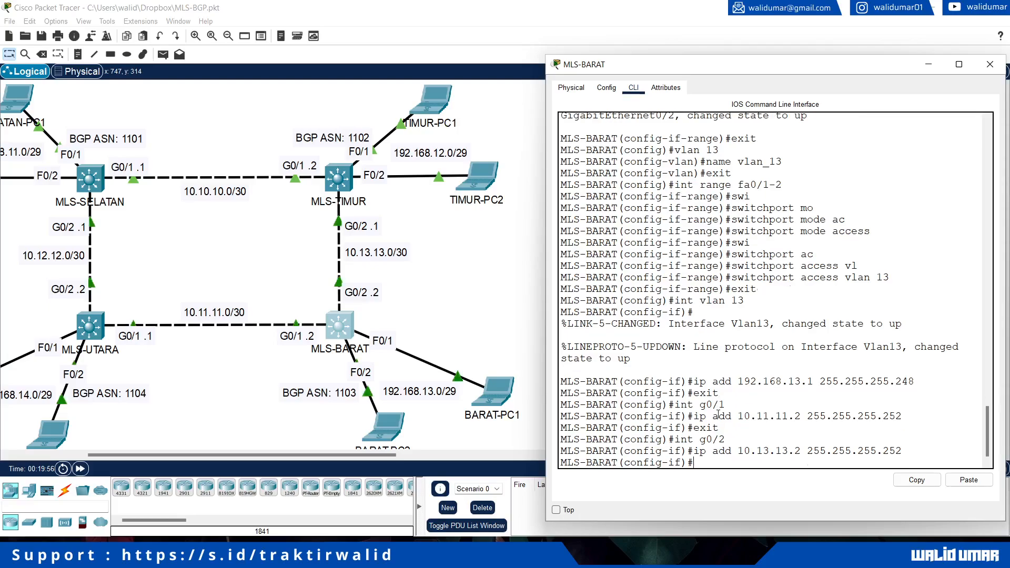
text(e)
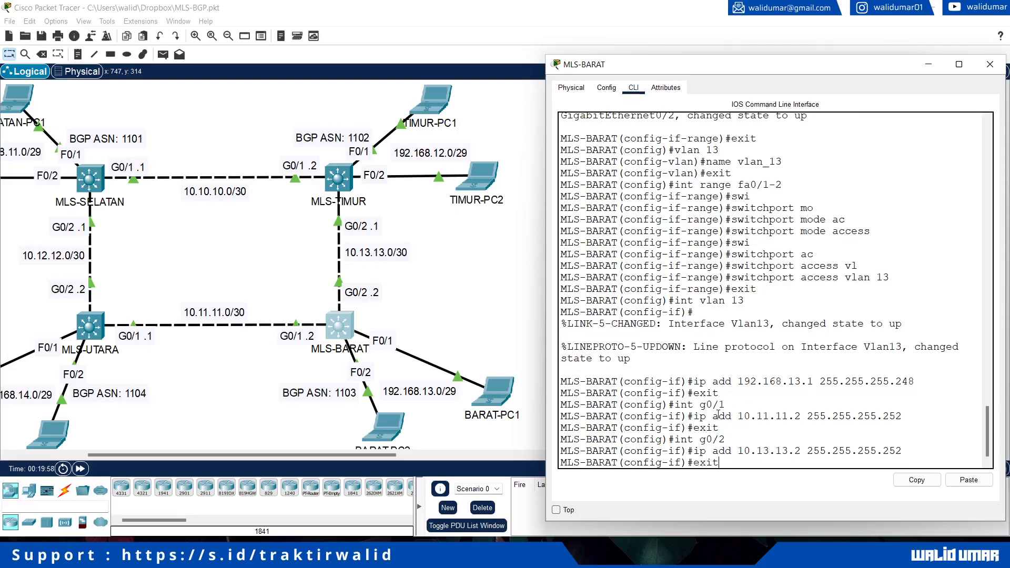
text(xit)
key(Return)
Display MLS-BARAT's running configuration and examine its access ports, routed uplinks and VLAN interface addressing.
text(do s)
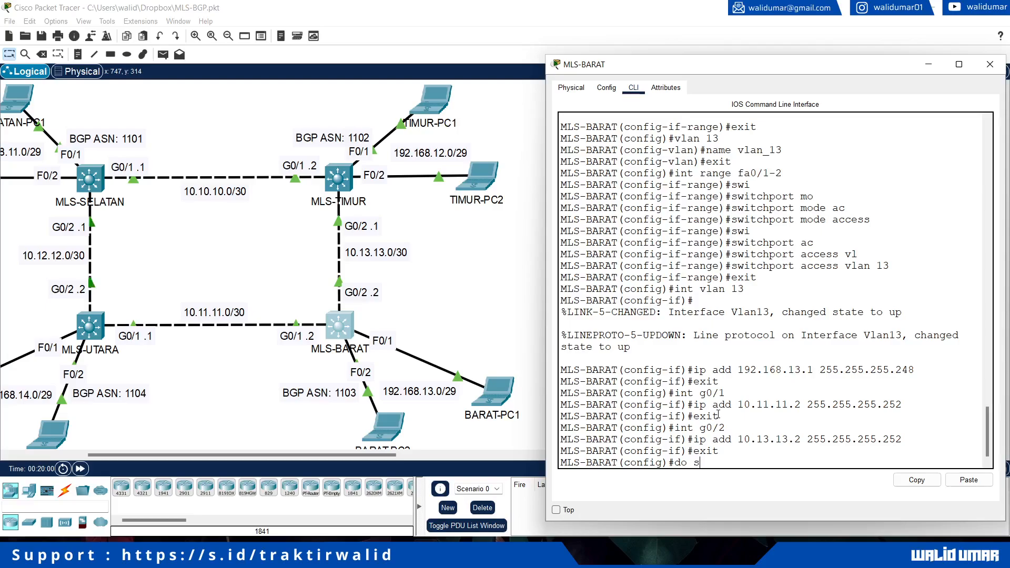
text(h ru)
key(Return)
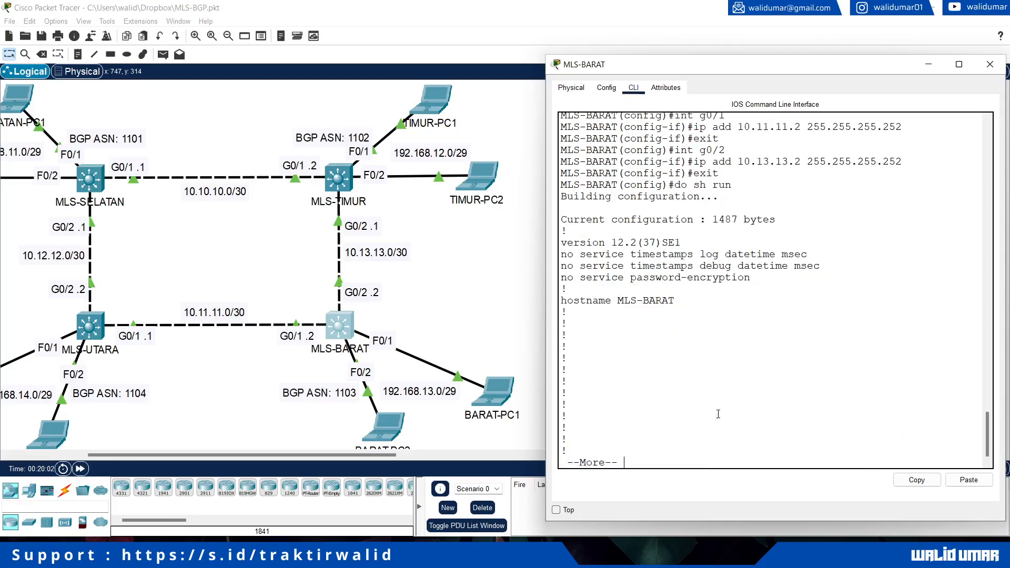
key(space)
key(Return)
key(Return)
key(Return)
key(Return)
key(Return)
key(Return)
key(Return)
key(Return)
key(Return)
key(Return)
key(Return)
key(Return)
key(Return)
key(Return)
key(Return)
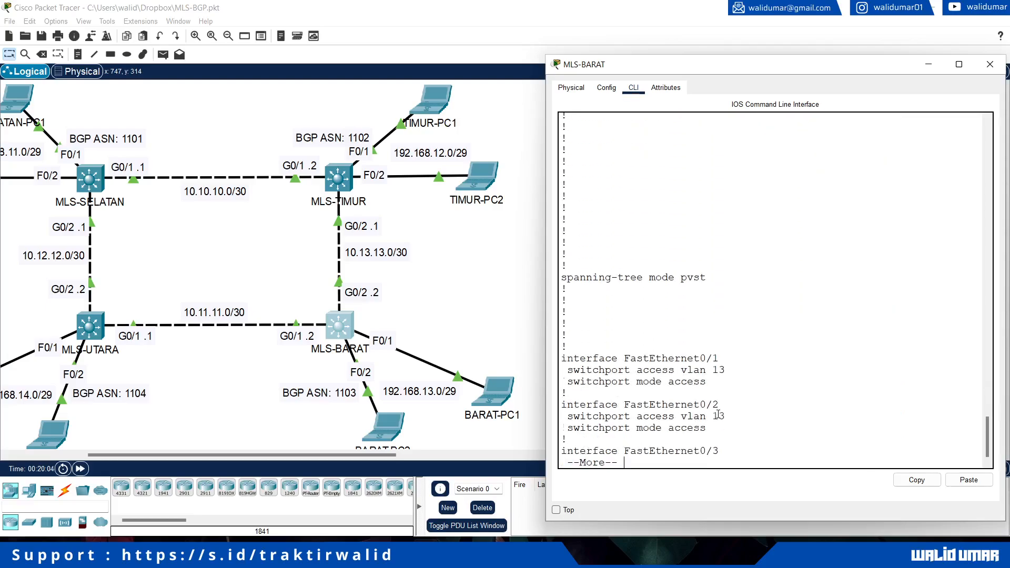
key(Return)
key(Return)
key(Return)
key(Return)
key(Return)
key(Return)
key(Return)
key(Return)
key(Return)
key(Return)
key(Return)
key(Return)
key(Return)
key(Return)
key(Return)
key(Return)
key(Return)
key(Return)
key(Return)
key(Return)
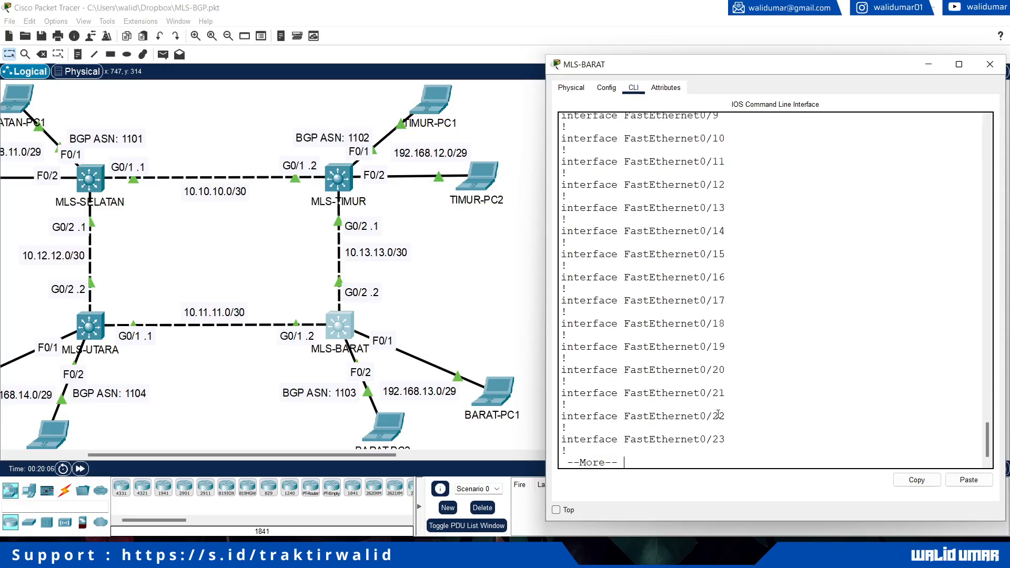
key(Return)
key(Return)
key(Return)
key(Return)
key(Return)
key(Return)
key(Return)
key(Return)
key(Return)
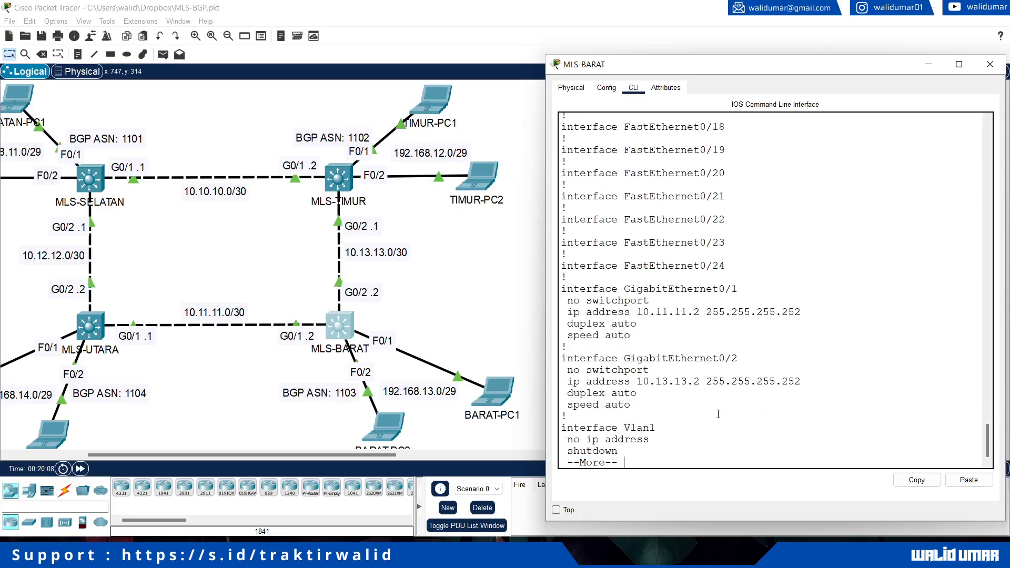
key(Return)
key(Return)
key(Return)
key(Return)
key(Return)
key(Return)
key(Return)
key(Return)
key(Return)
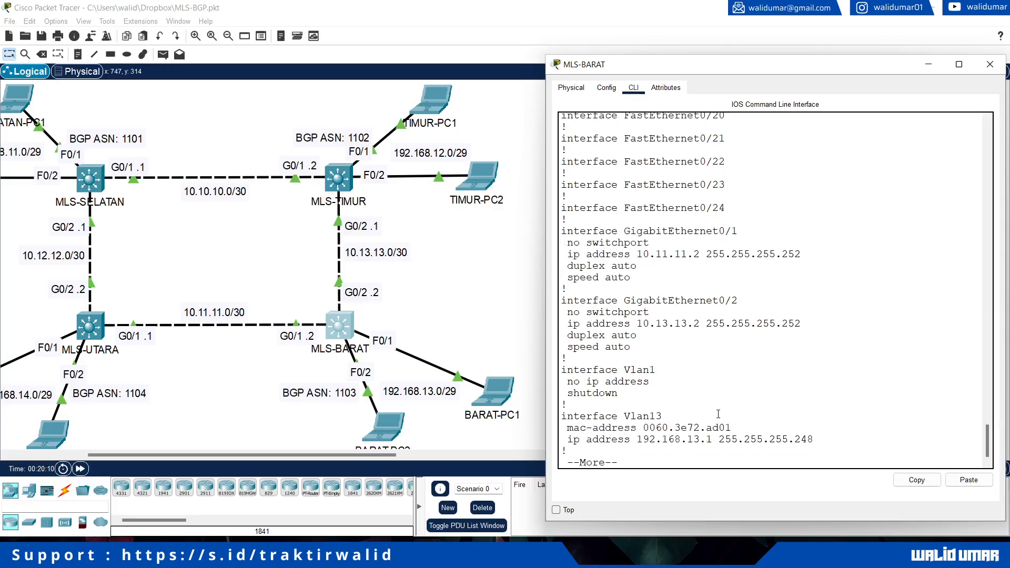
Create DHCP pool vlan_13 on MLS-BARAT with network 192.168.13.0 255.255.255.248 and default gateway 192.168.13.1.
text(qip dhcp po)
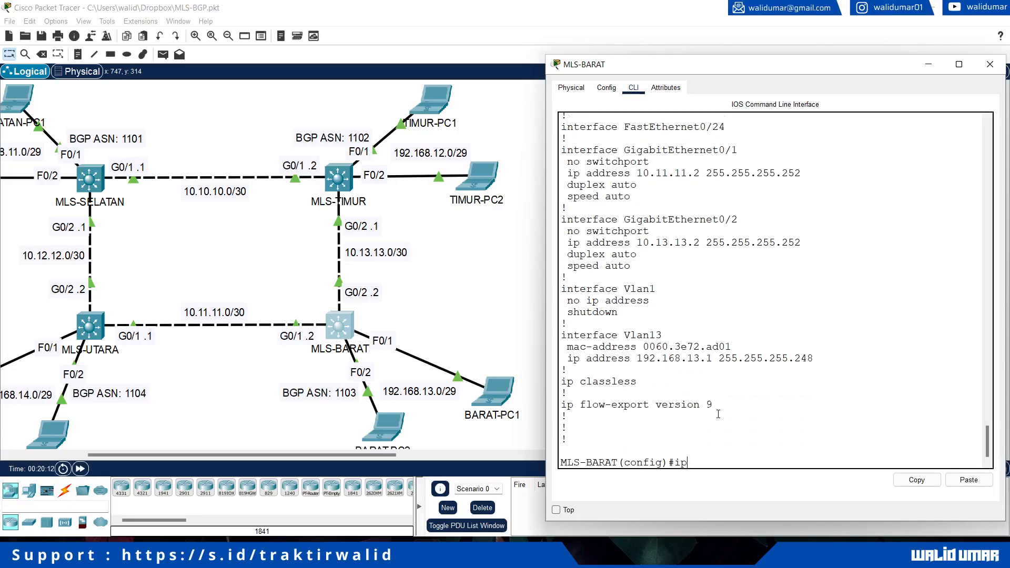
text(ol vlan_13)
key(Return)
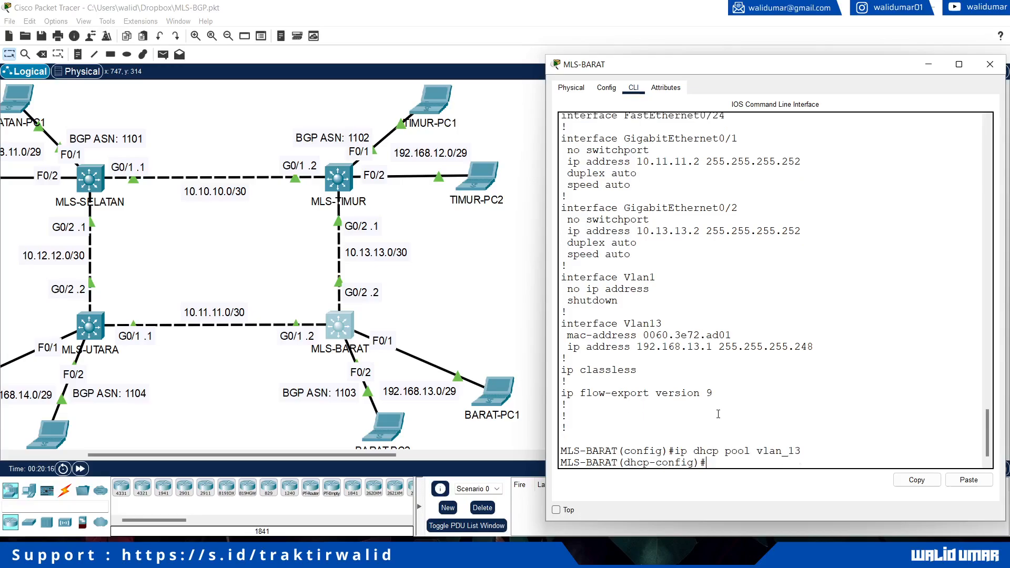
text(na)
key(BackSpace)
text(etwork 192.168.13.0 255.255.255.248)
key(Return)
text(def 192.)
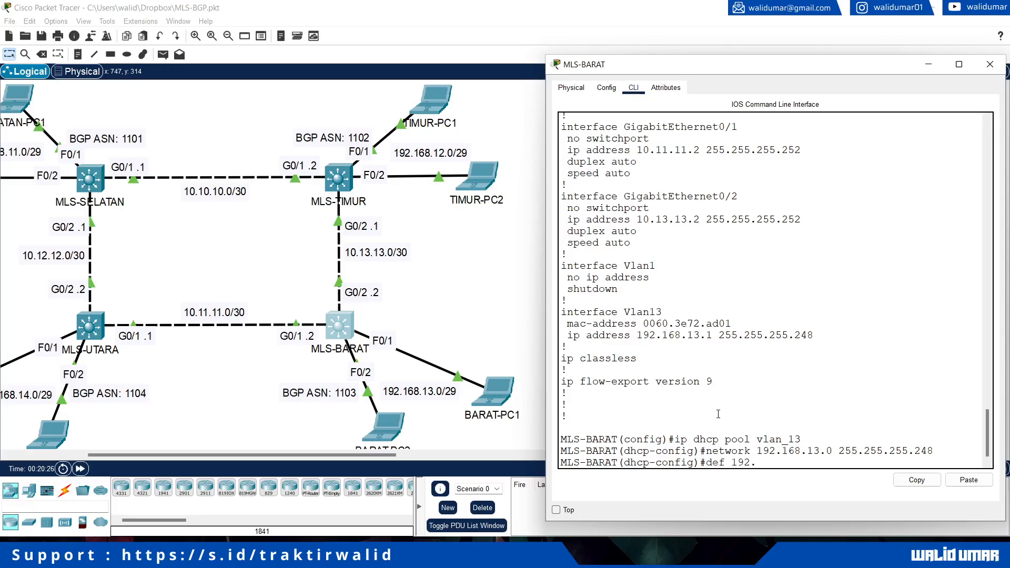
text(168.13.1)
key(Return)
text(exit)
key(Return)
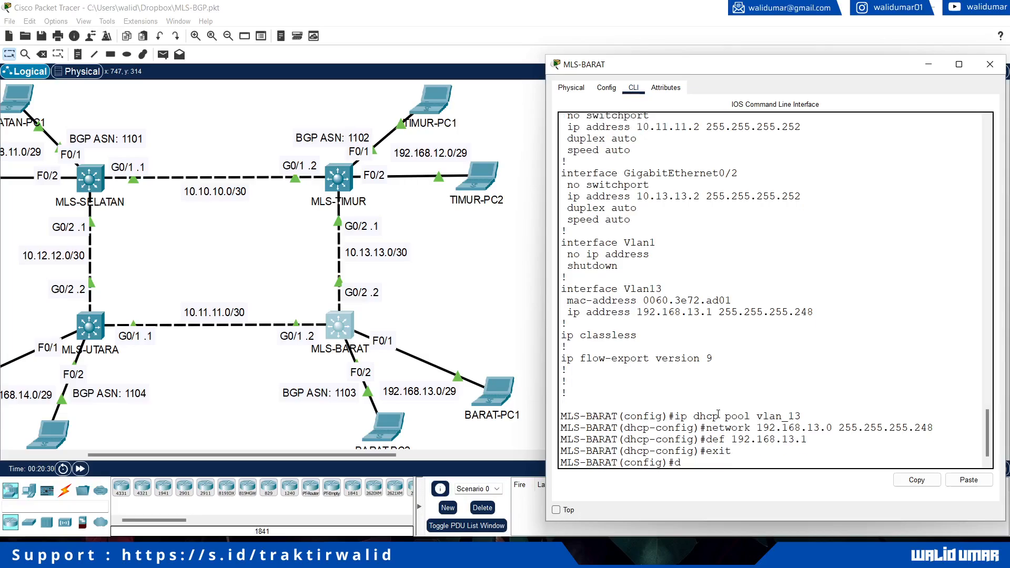
key(BackSpace)
scroll(426, 132, down, 2)
scroll(426, 121, up, 2)
click(424, 107)
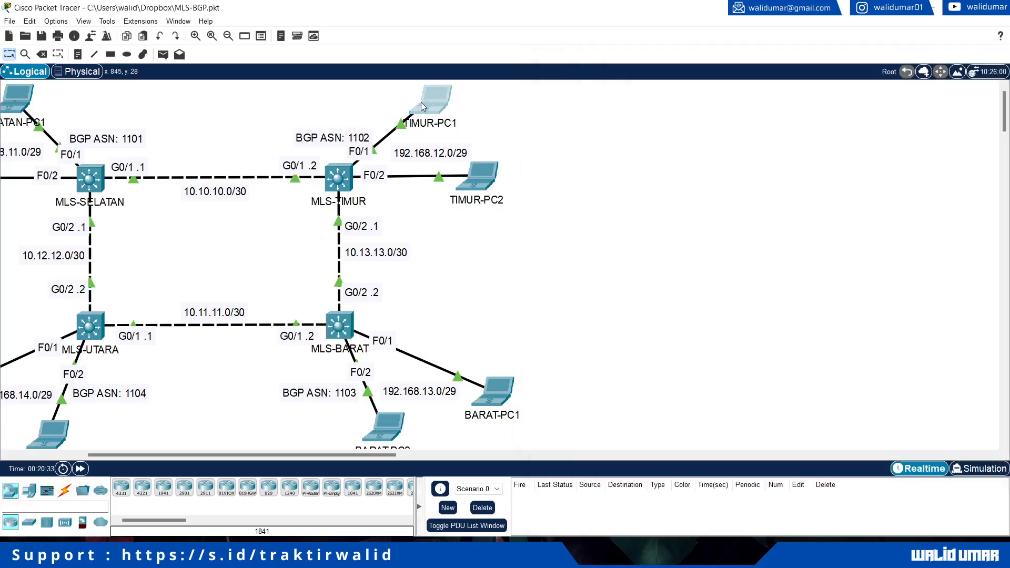
click(403, 135)
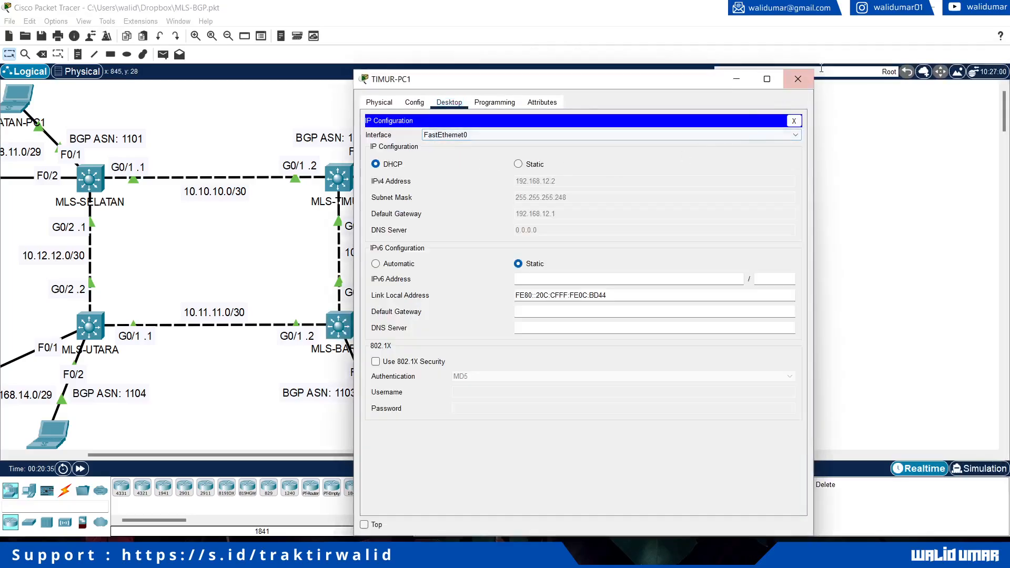
click(798, 79)
Switch BARAT-PC1's IPv4 configuration to DHCP and close its window.
click(503, 395)
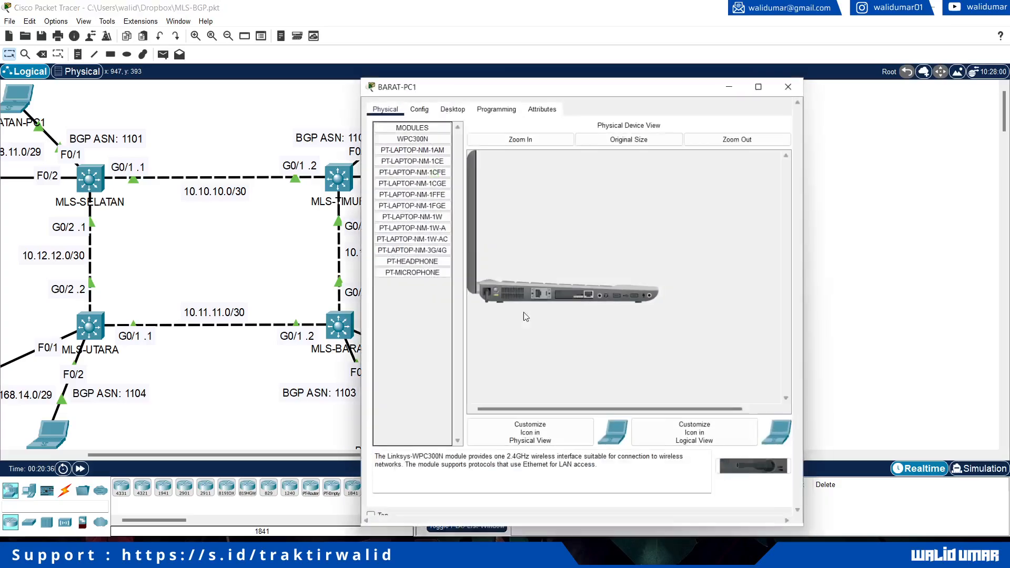
click(449, 102)
click(413, 138)
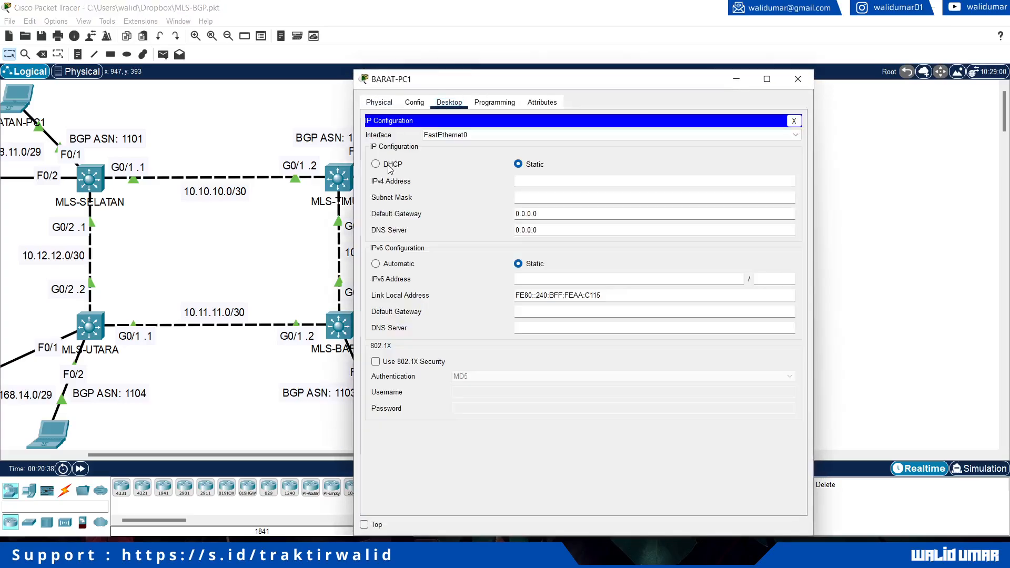
click(395, 165)
scroll(321, 355, down, 1)
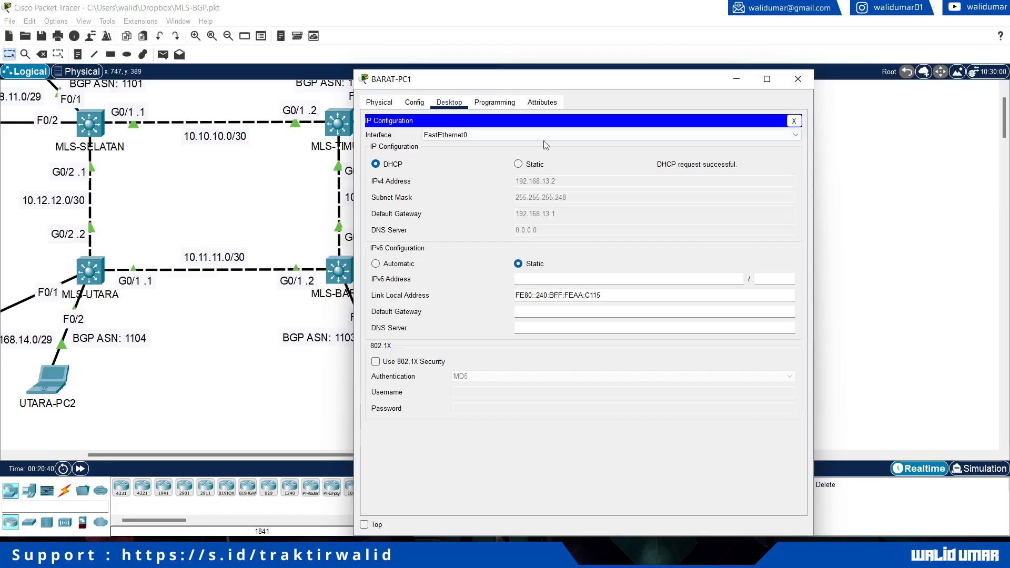
click(798, 79)
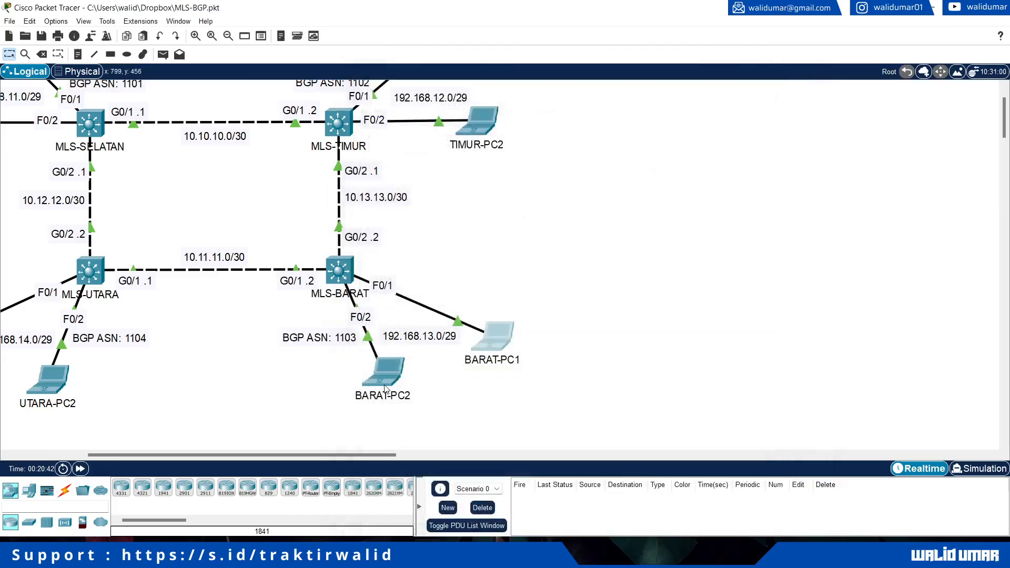
Switch BARAT-PC2's IPv4 configuration to DHCP and close its window.
click(382, 384)
click(441, 104)
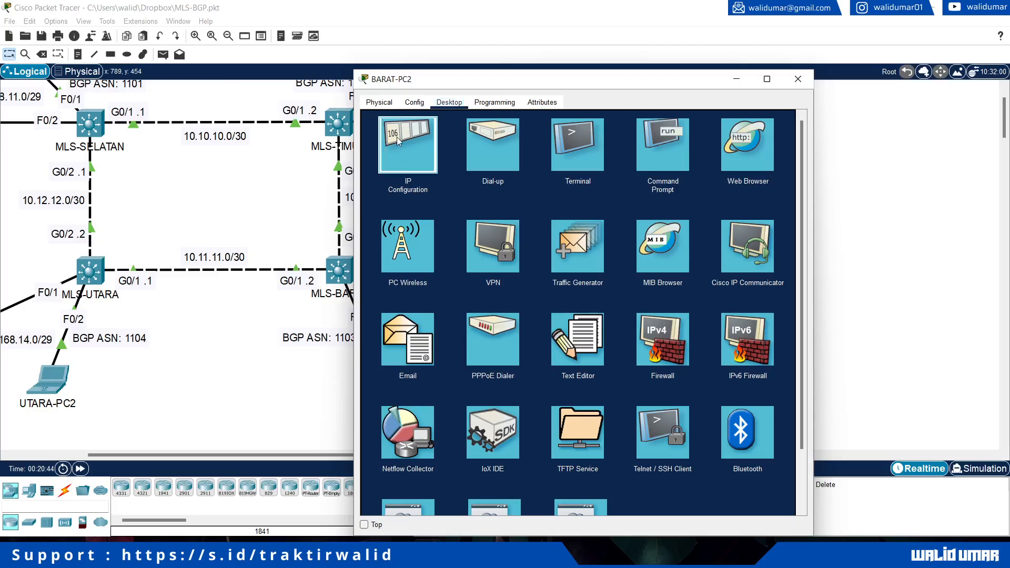
click(409, 143)
click(393, 164)
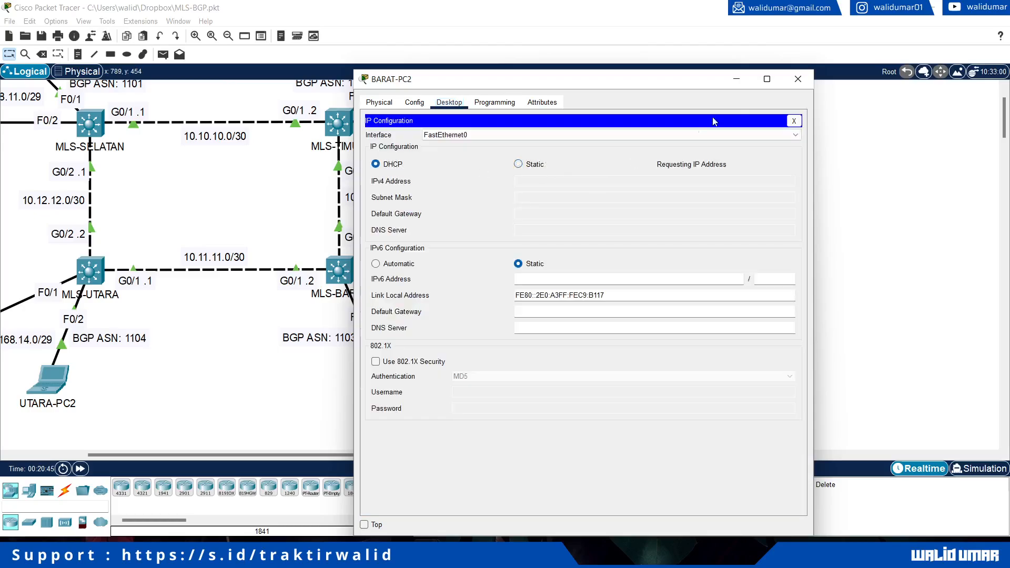
click(797, 80)
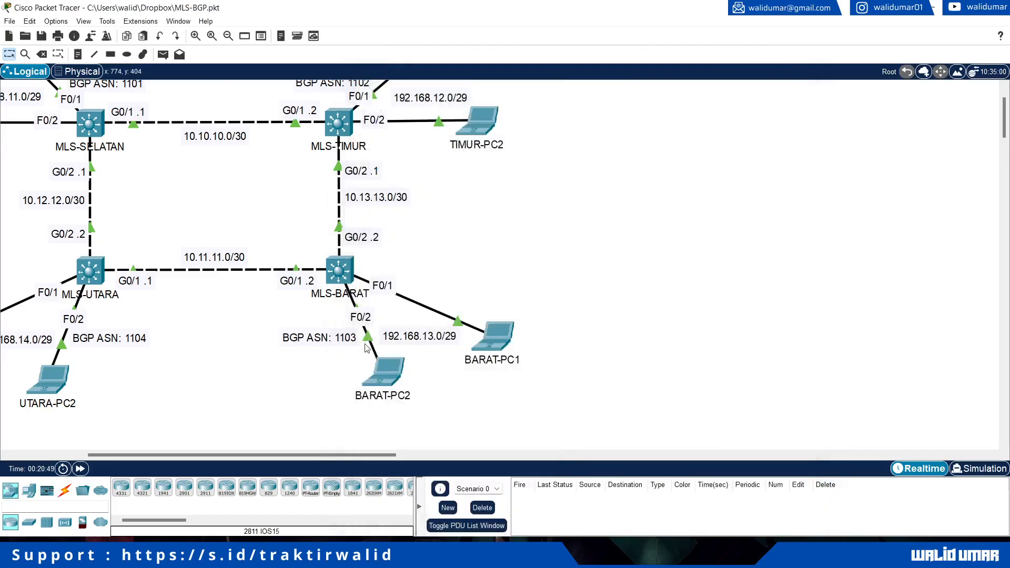
Ping the two BARAT laptops from MLS-BARAT, at 192.168.13.2 twice and at 192.168.13.3 once.
click(339, 271)
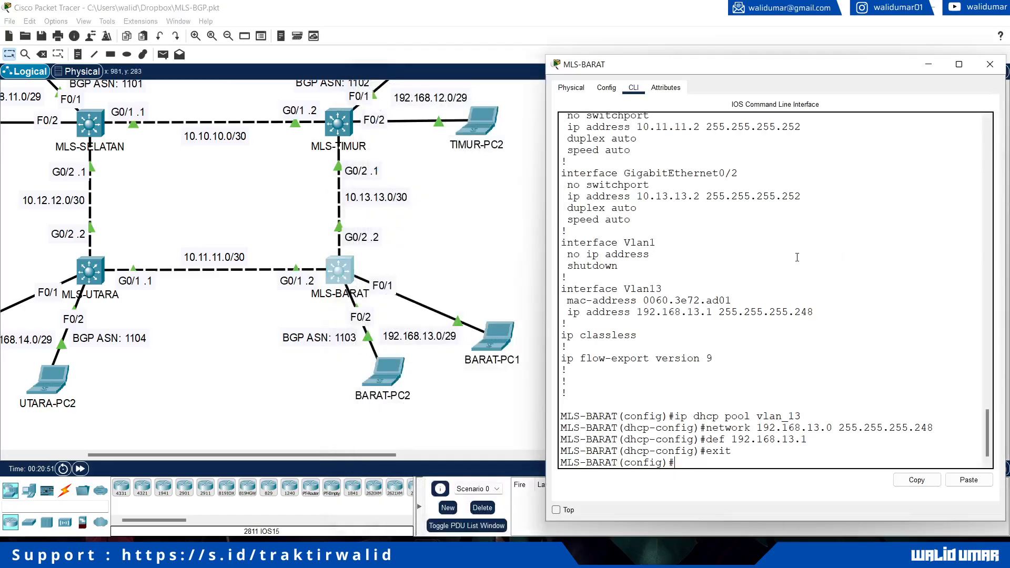
text(do ping 192.168.13.2)
key(Return)
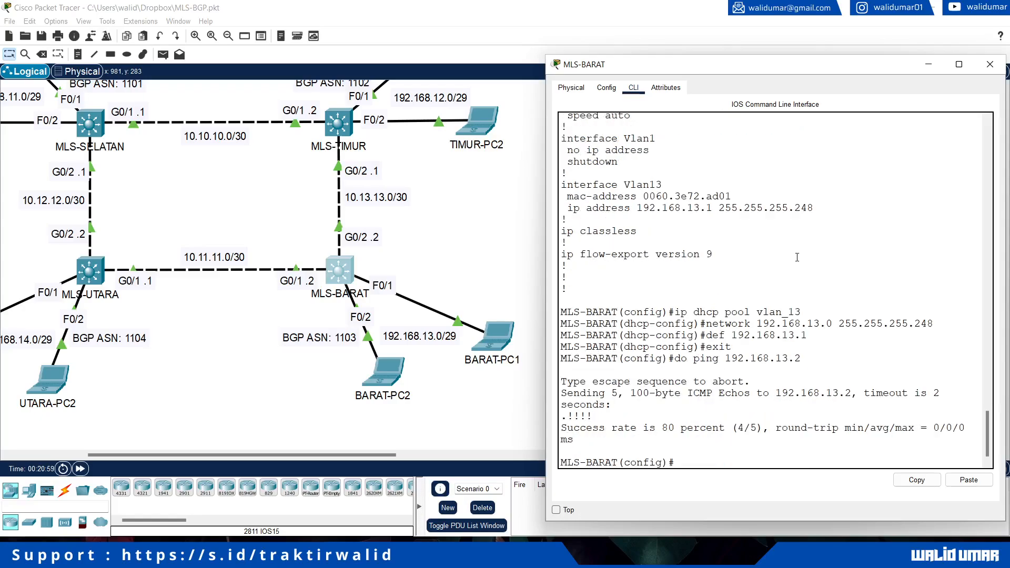
key(Up)
key(Return)
key(Up)
key(BackSpace)
text(3.3)
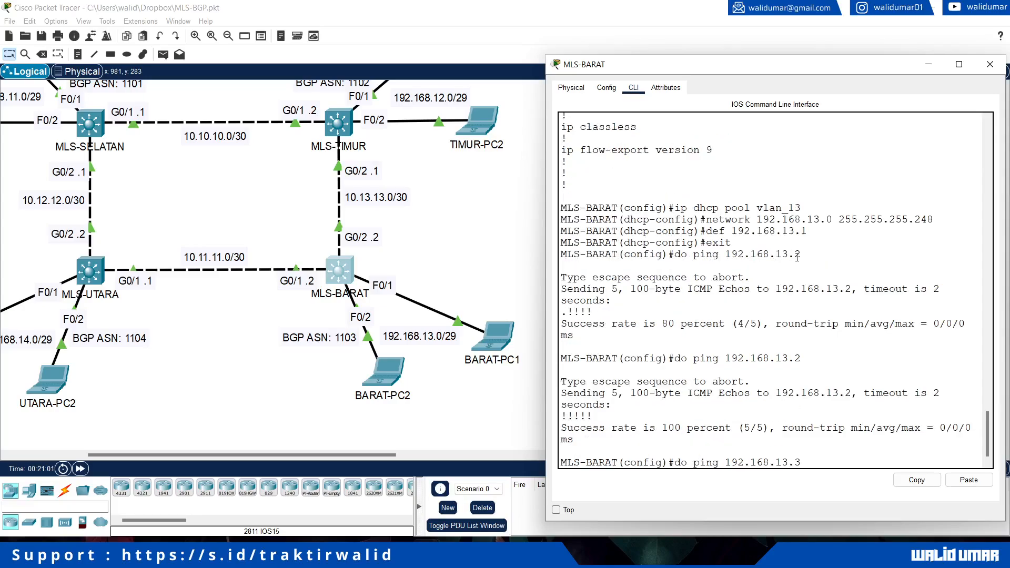
key(Return)
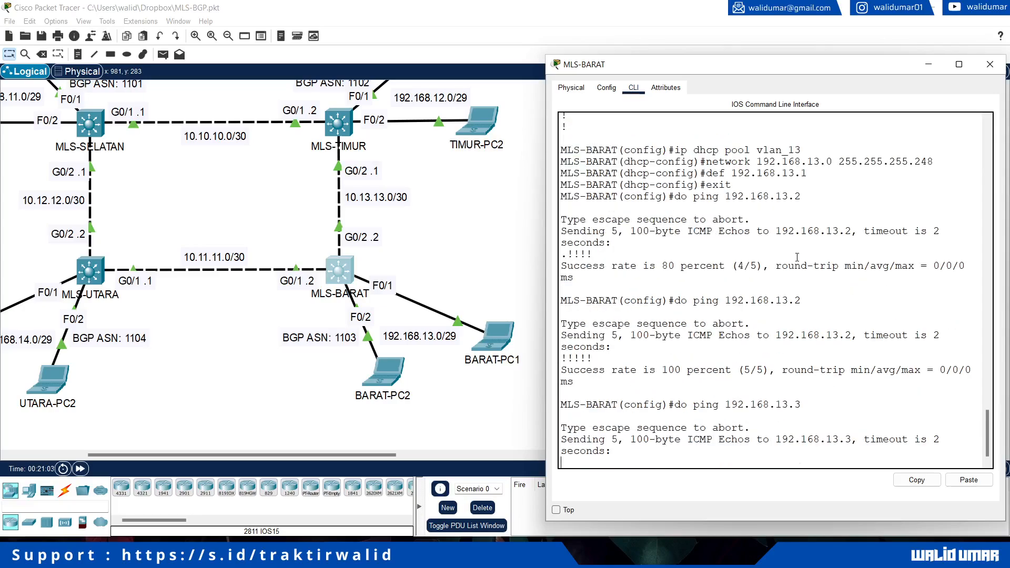
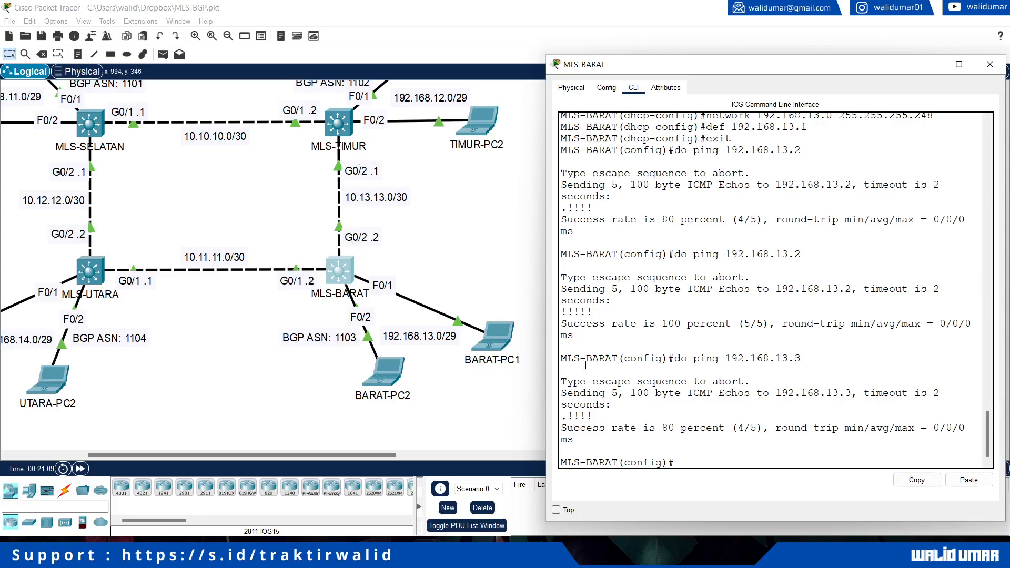
Ping MLS-TIMUR's uplink address 10.13.13.1 from MLS-BARAT twice.
text(do ping 10.13.13.1)
key(Return)
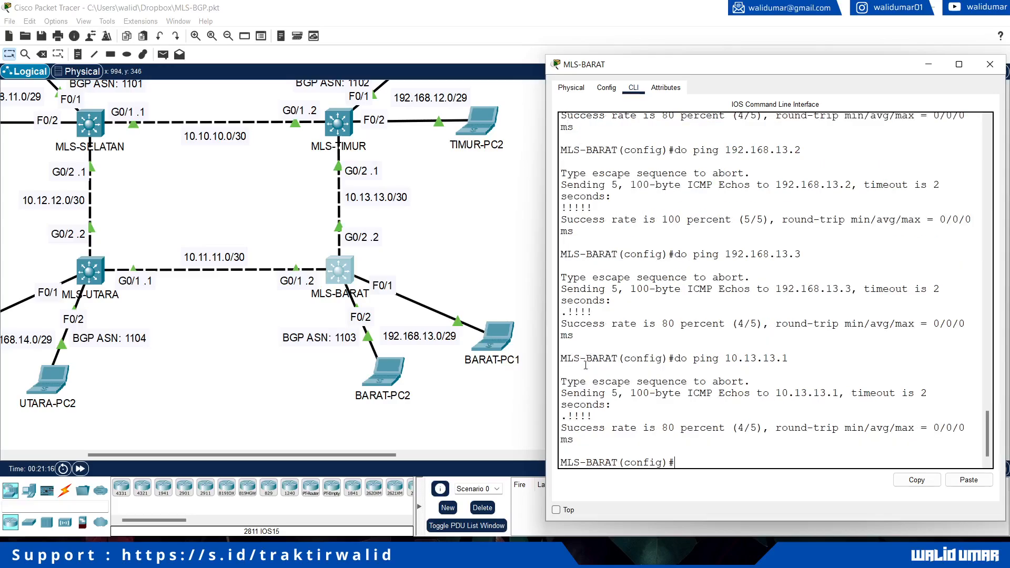
key(Up)
key(Return)
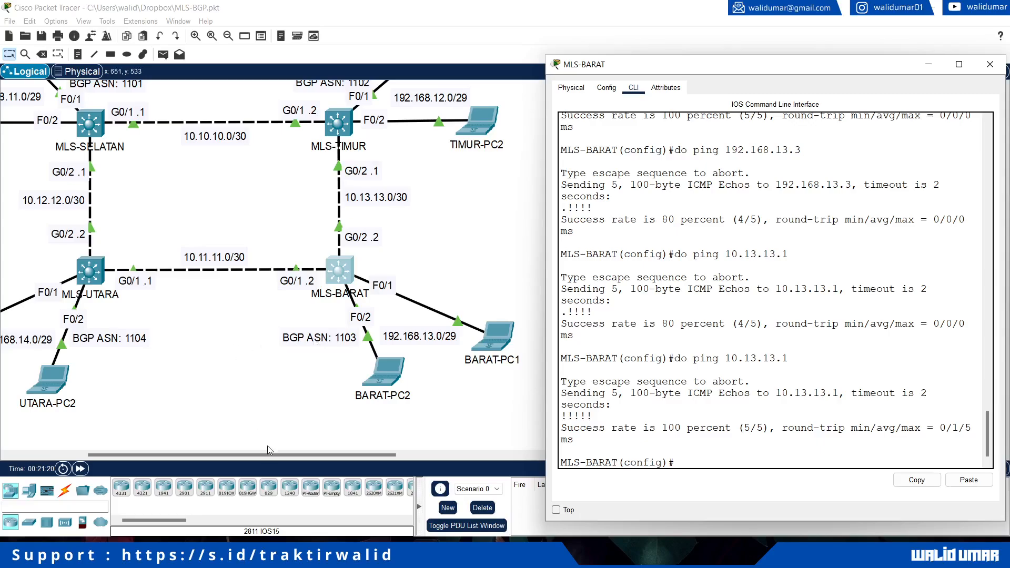
Open MLS-UTARA's command line, enter global configuration mode and set the hostname to MLS-UTARA.
drag(269, 455, 235, 457)
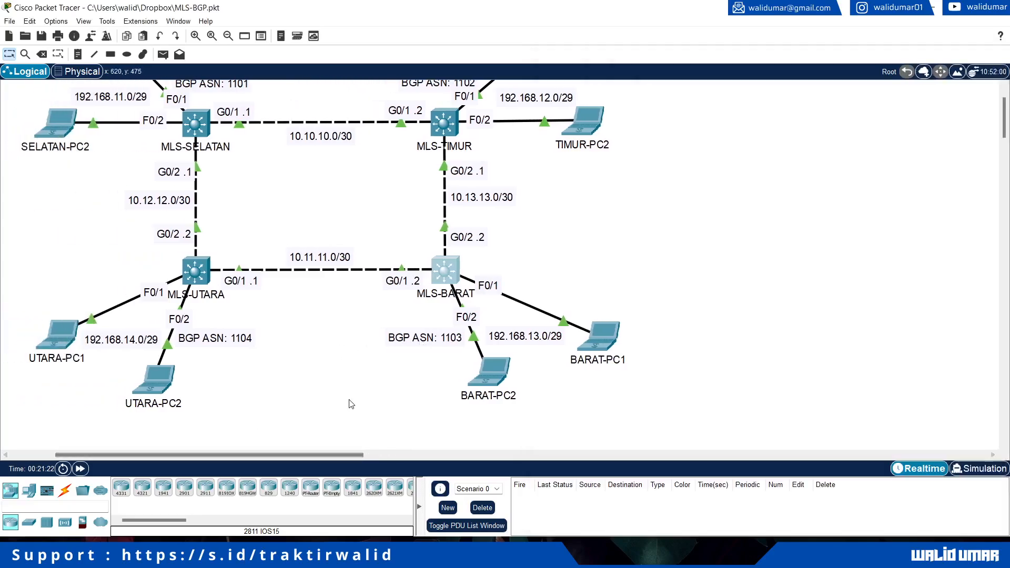
click(198, 282)
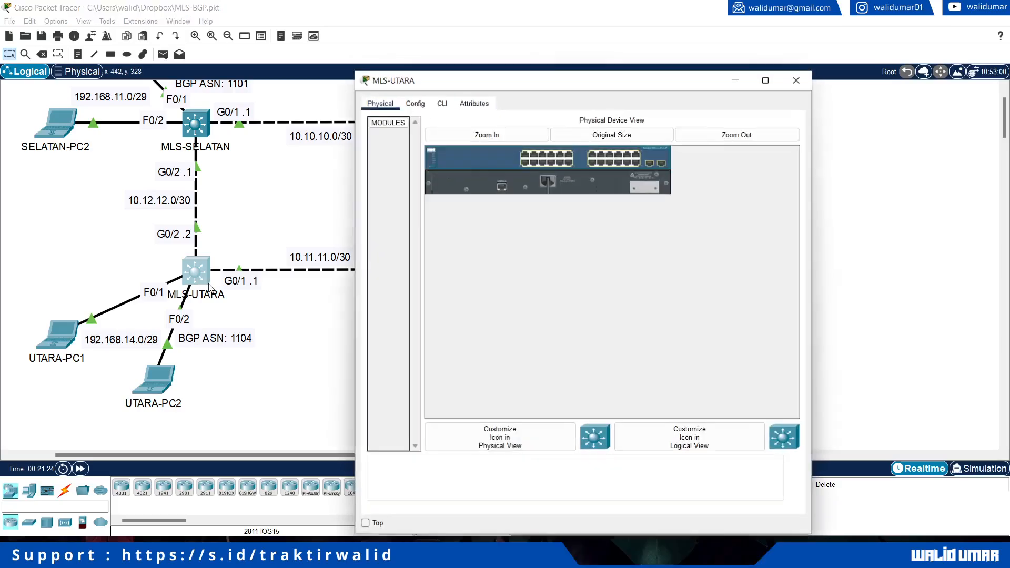
click(441, 102)
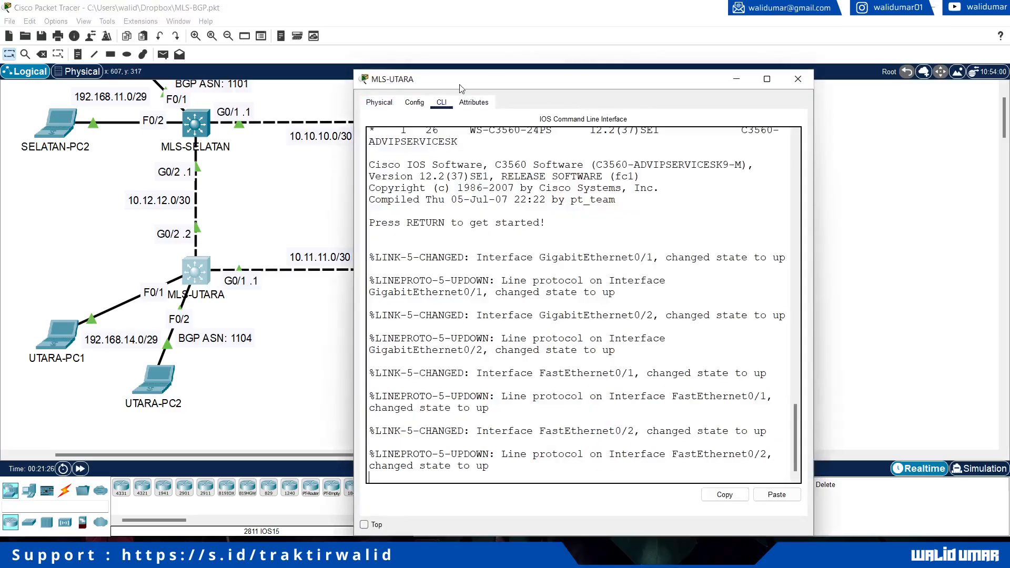
drag(473, 79, 662, 70)
key(Return)
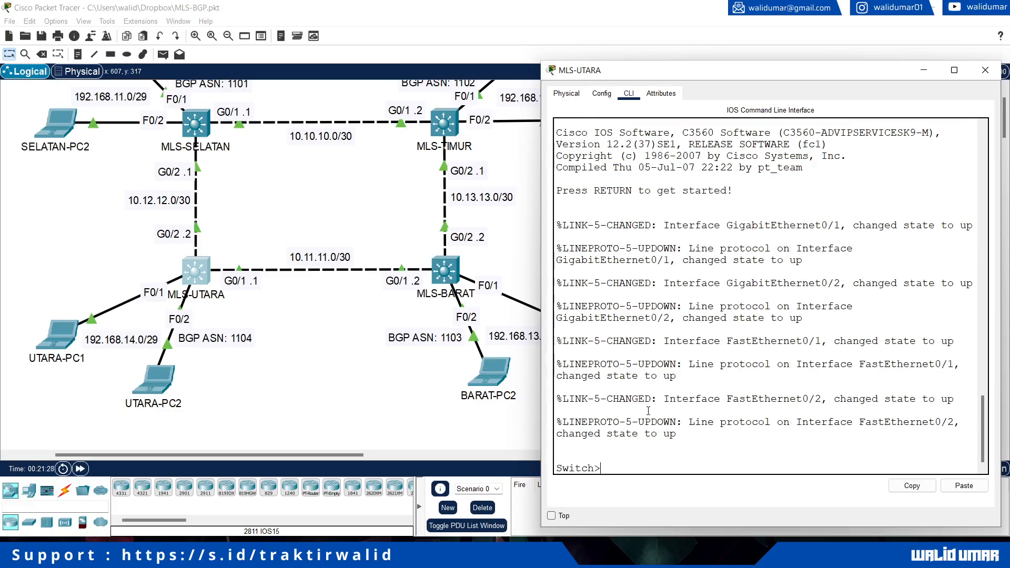
text(en)
key(Return)
text(conf t)
key(Return)
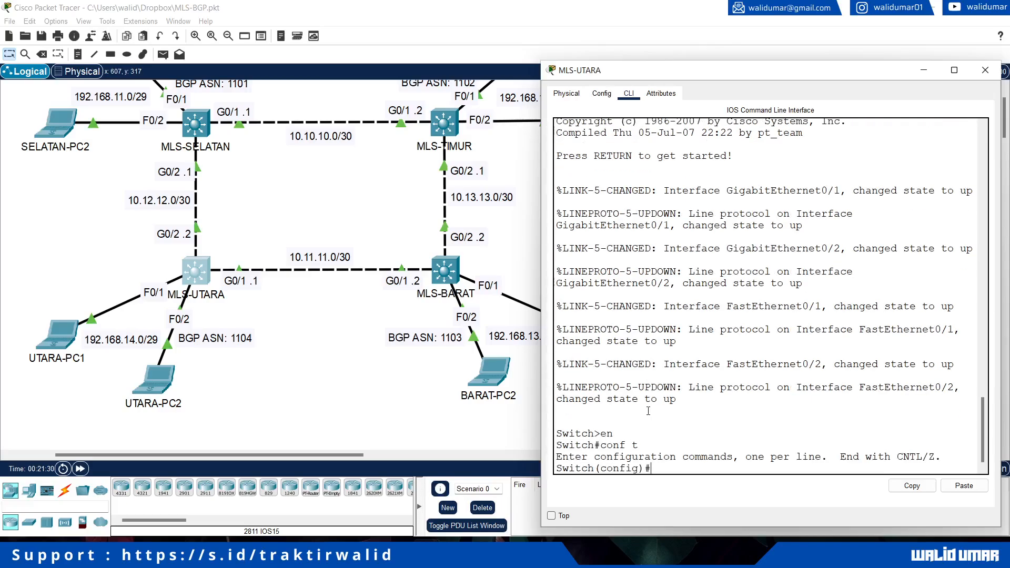
text(hostname MLS-UTARA)
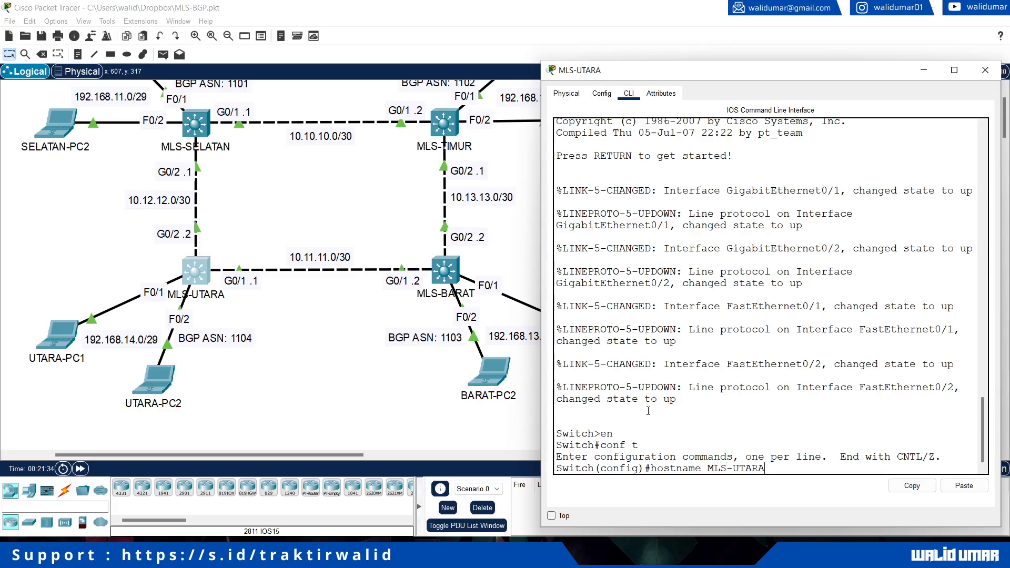
key(Return)
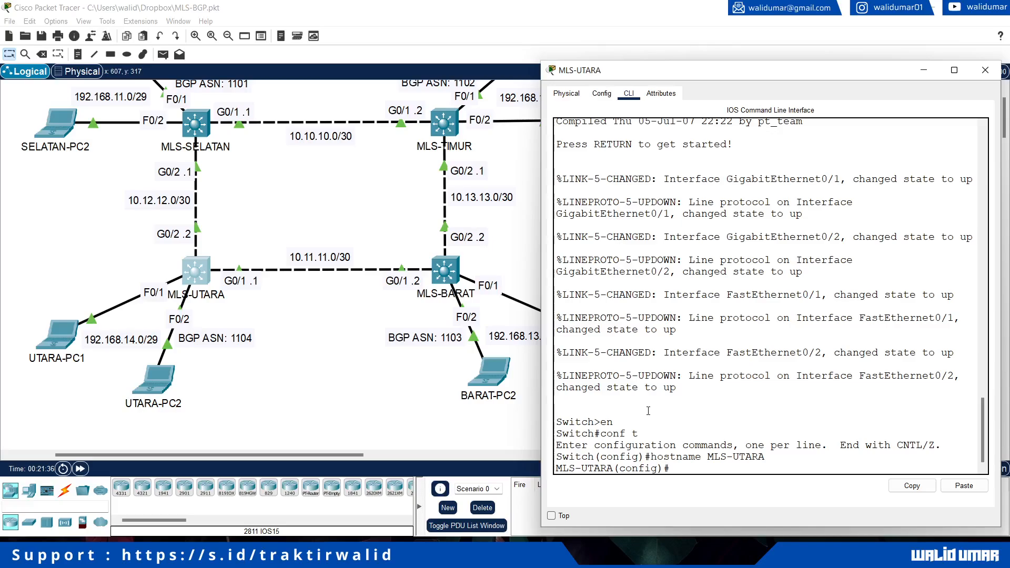
Create VLAN 14 on MLS-UTARA and name it vlan_14.
text(vlan 14)
key(Return)
text(name vlan_14)
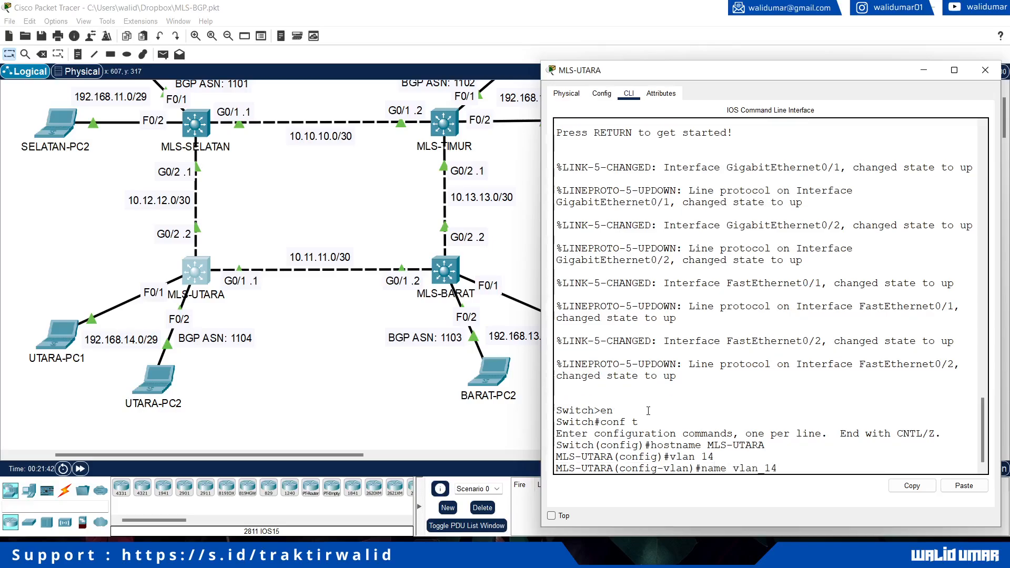
key(Return)
text(exit)
key(Return)
Set MLS-UTARA's port range fa0/1-2 to switchport access mode.
text(i)
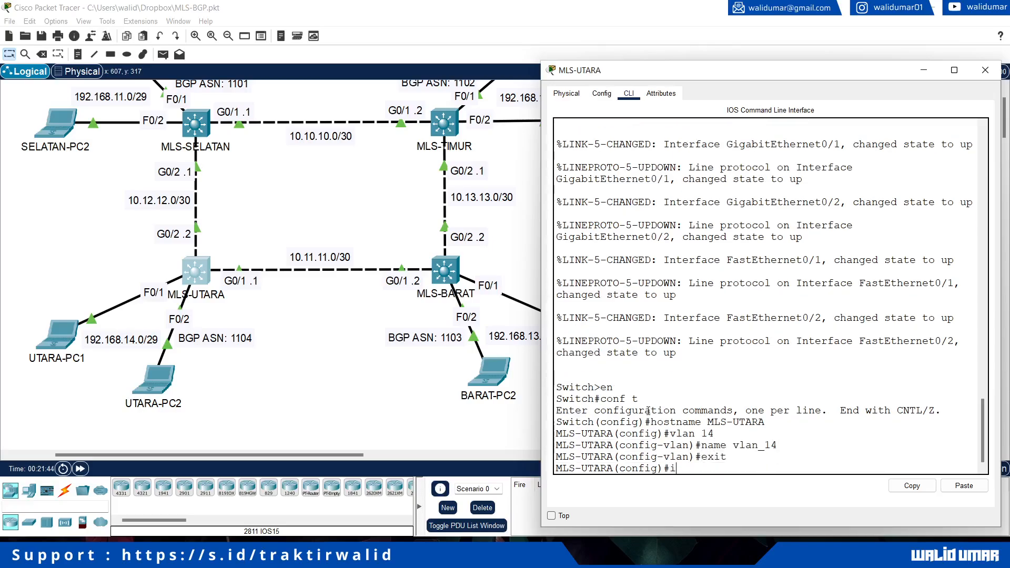
text(nt range fa0)
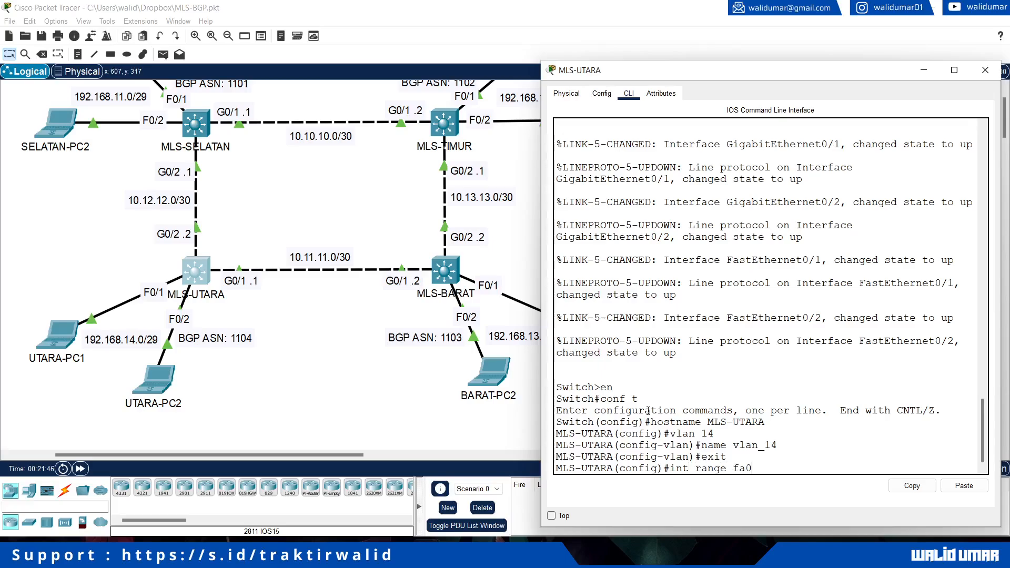
text(/1-2)
key(Return)
text(swi)
key(Tab)
text(mo)
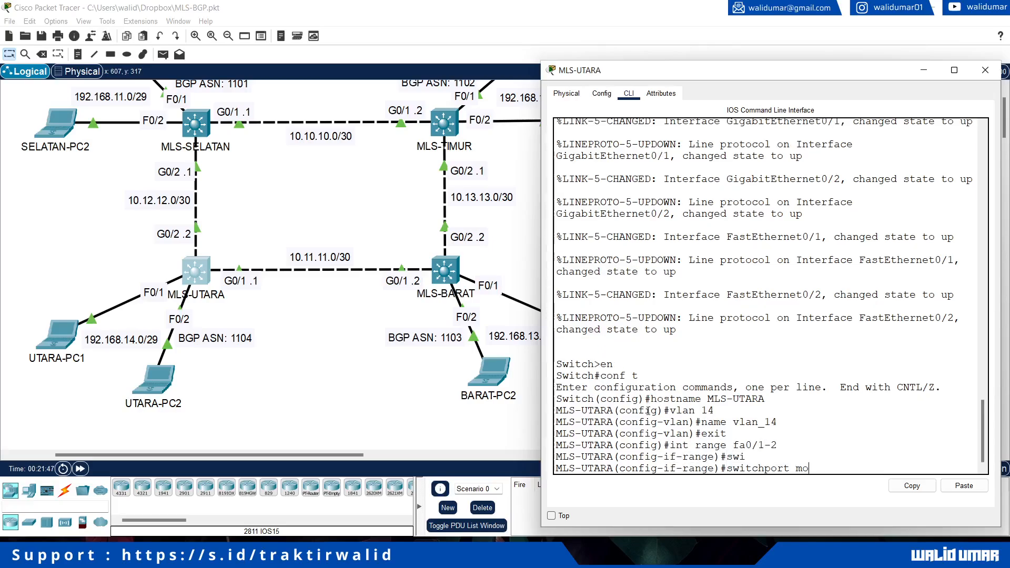
key(Tab)
text(ac)
key(Tab)
key(Return)
Assign MLS-UTARA's fa0/1-2 access ports to VLAN 14 and leave the interface range configuration.
text(swi)
key(Tab)
text(ac)
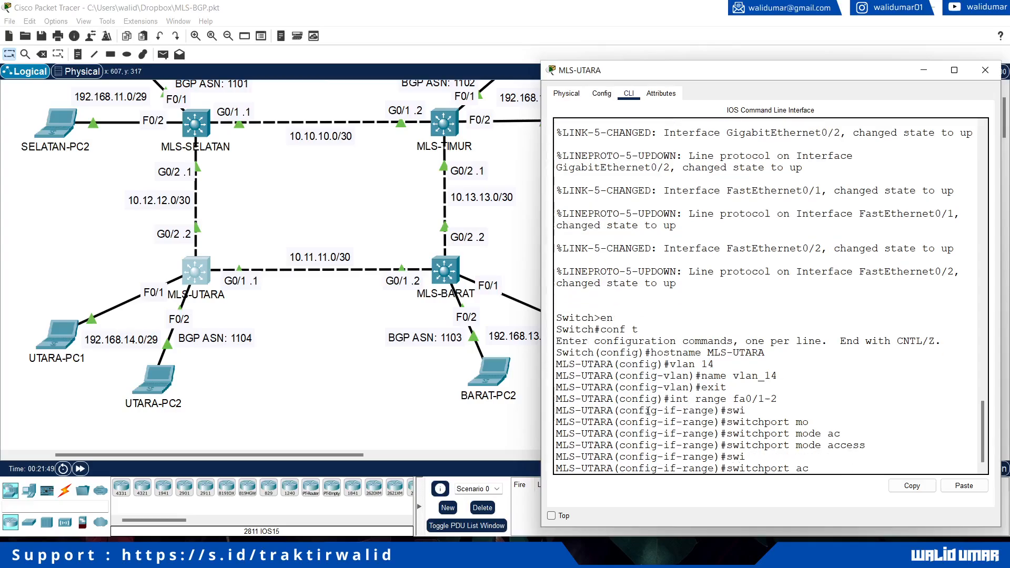
key(Tab)
text(vl)
key(Tab)
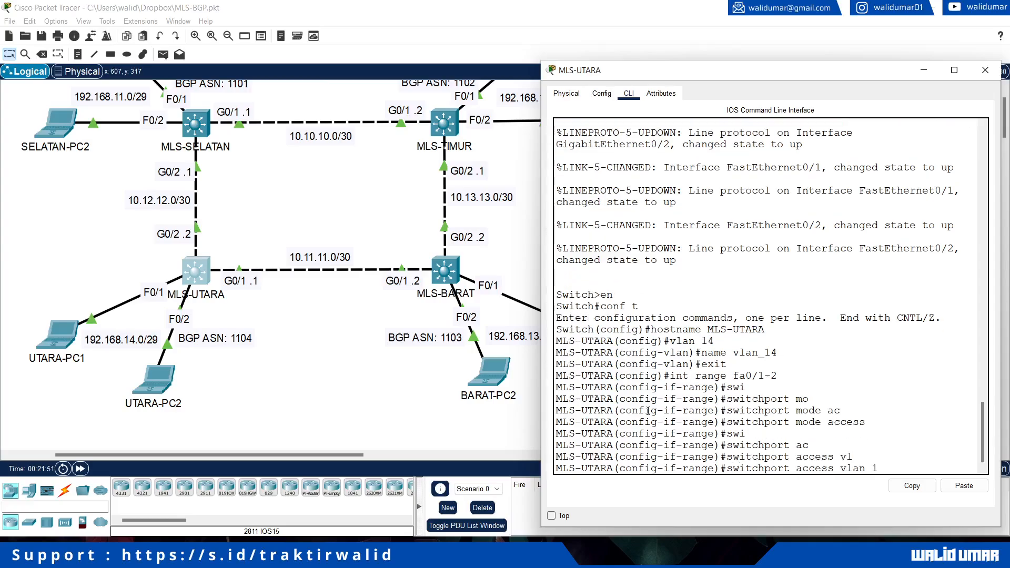
text(14)
key(Return)
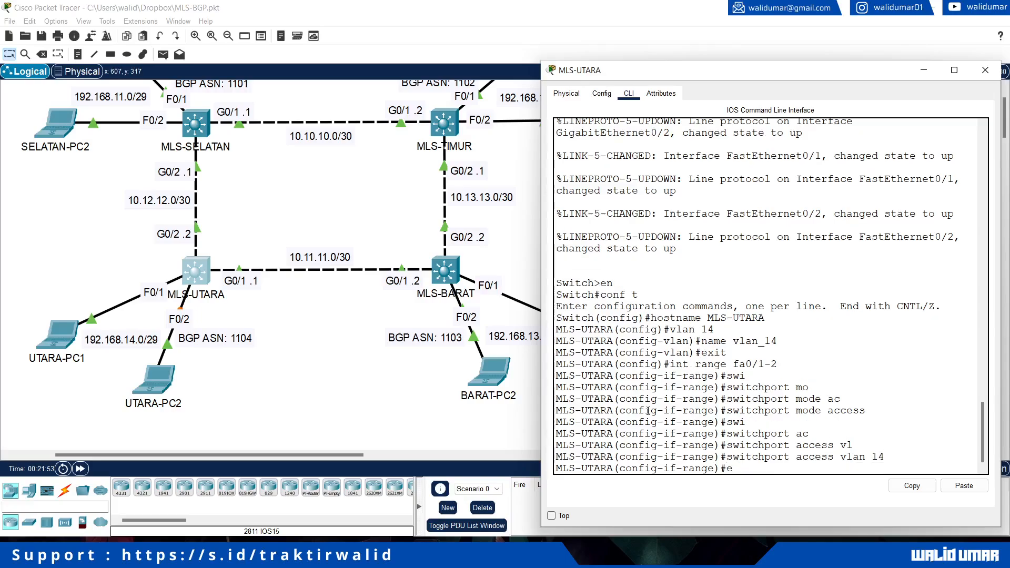
text(exit)
key(Return)
Assign IP address 192.168.14.1 with mask 255.255.255.248 to MLS-UTARA's VLAN 14 interface and leave the interface configuration.
text(int vlan 14)
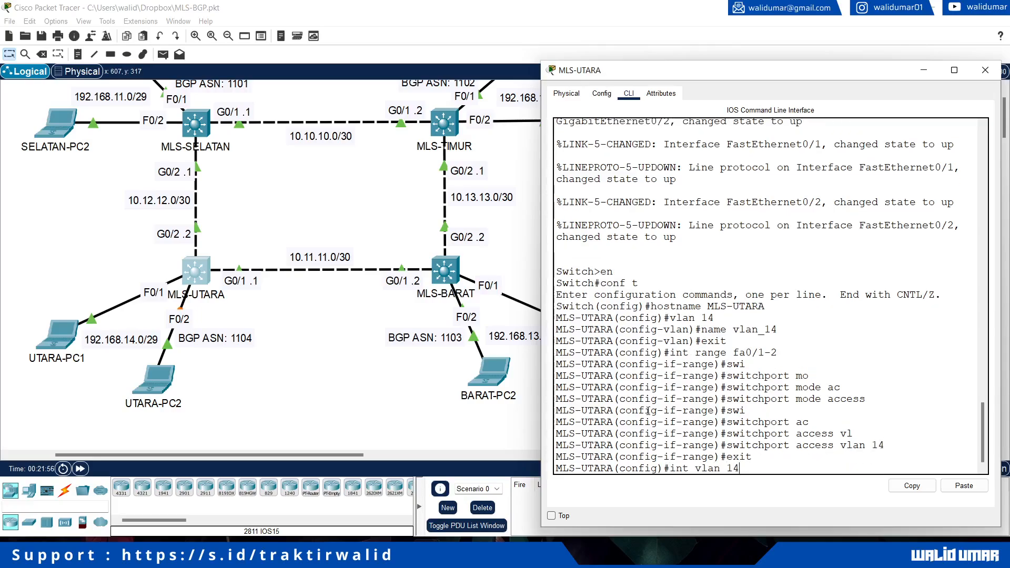
key(Return)
text(ip )
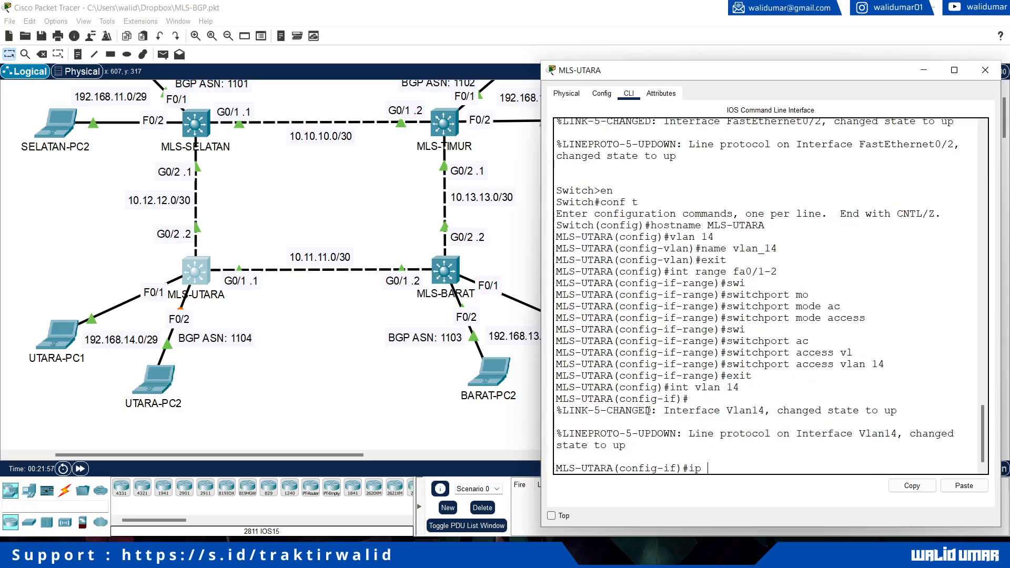
text(add 192.168.14.1 255.2)
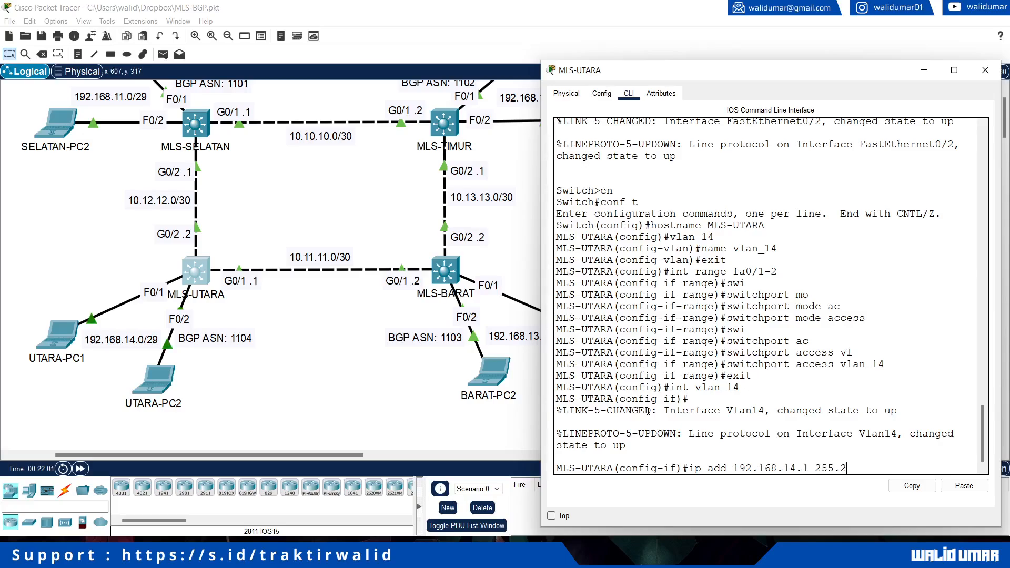
text(55.25.255.248)
key(Return)
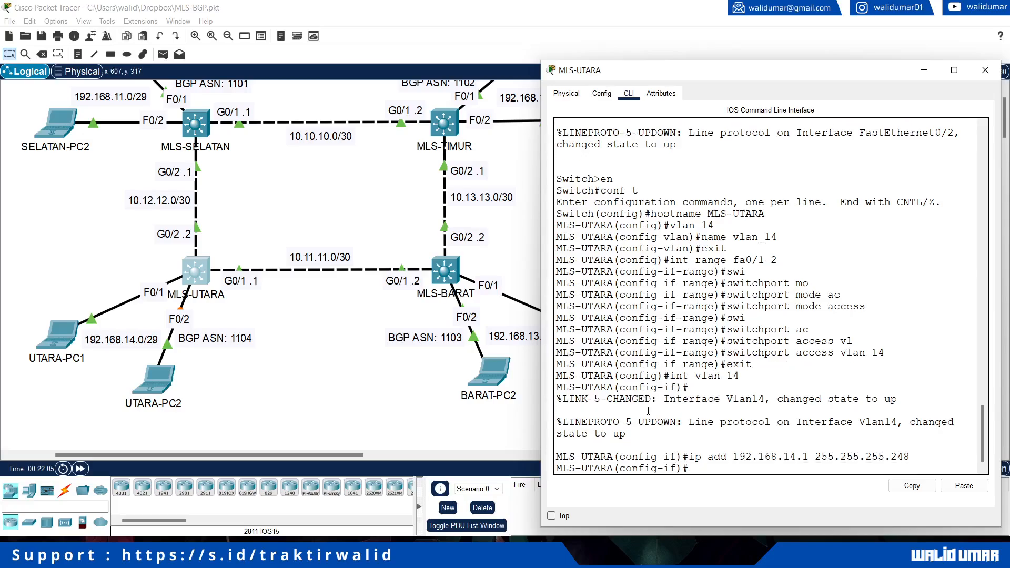
text(exit)
key(Return)
Create the DHCP pool vlan_14 on MLS-UTARA for network 192.168.14.0 with mask 255.255.255.248.
text(ip dhcp pool)
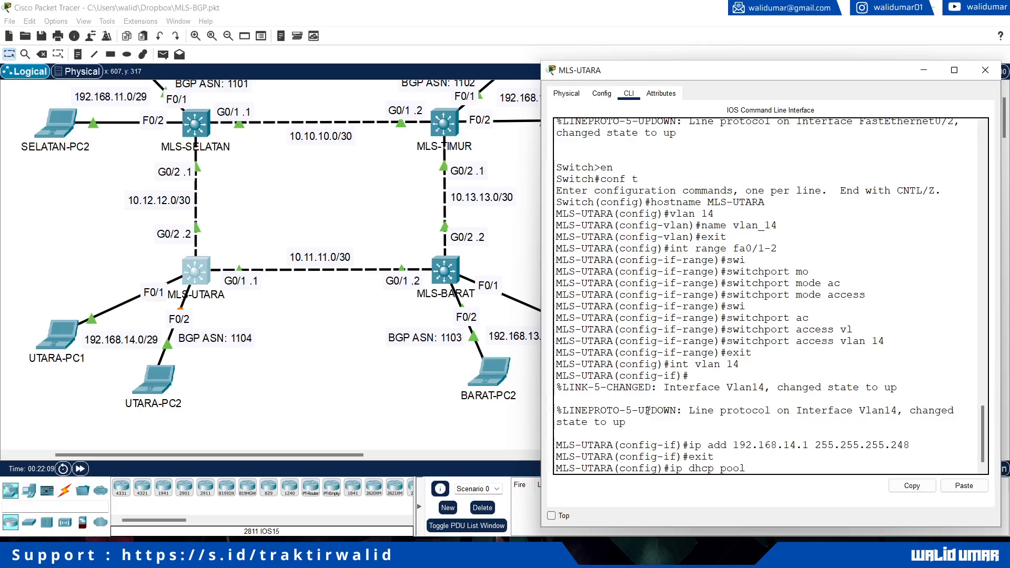
text( vlan_14)
key(Return)
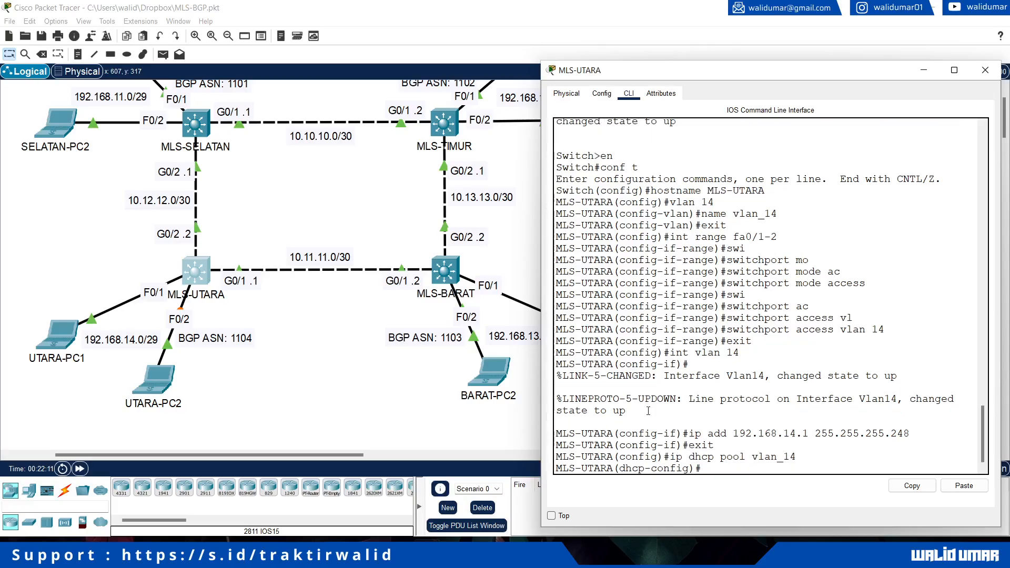
text(network 192)
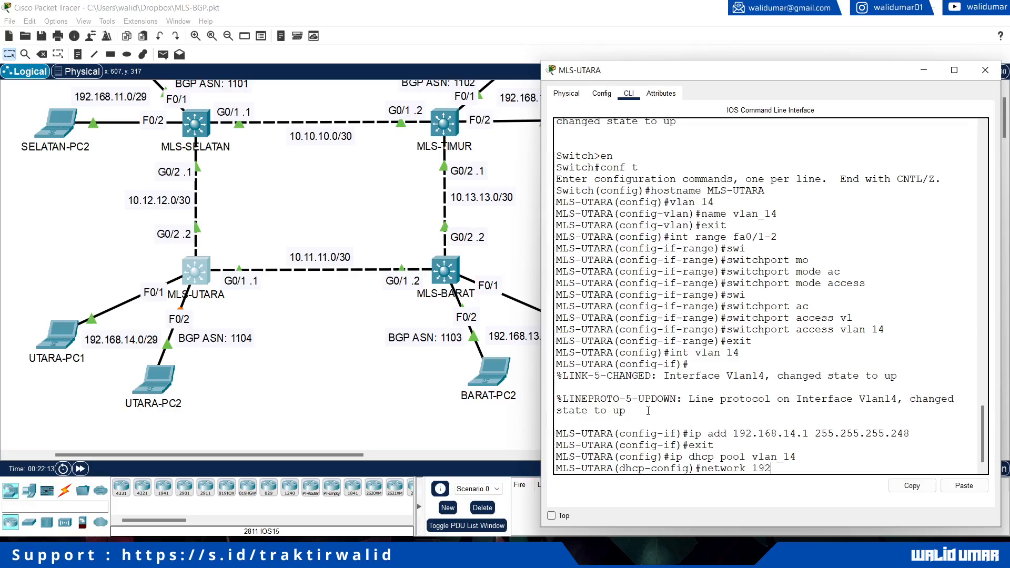
text(.168.14.0 0.)
text(55.255.255.248)
key(Return)
Set the vlan_14 DHCP pool's default router to 192.168.14.1 and leave the pool configuration.
text(def 1)
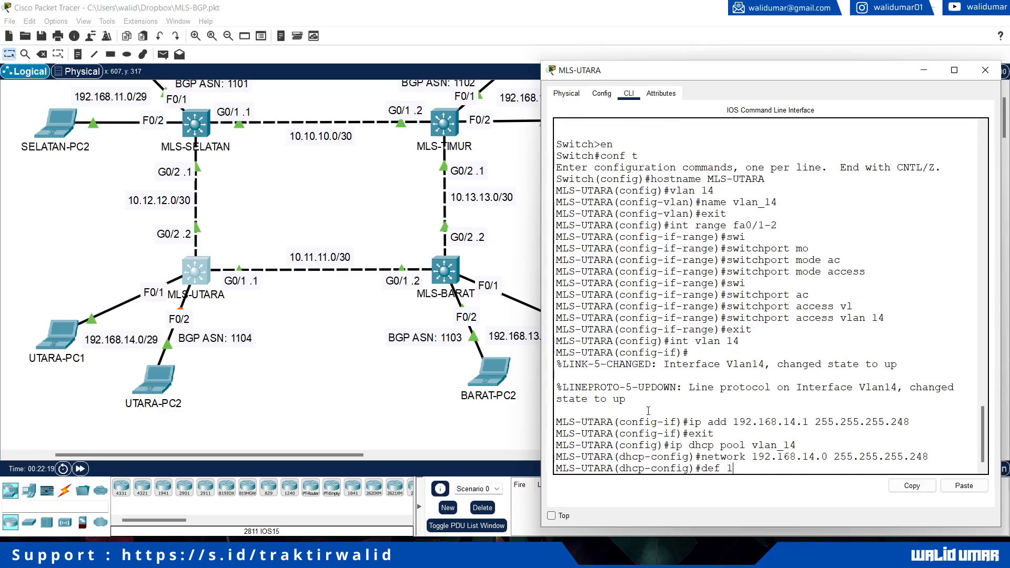
text(92.168.14.1)
key(Return)
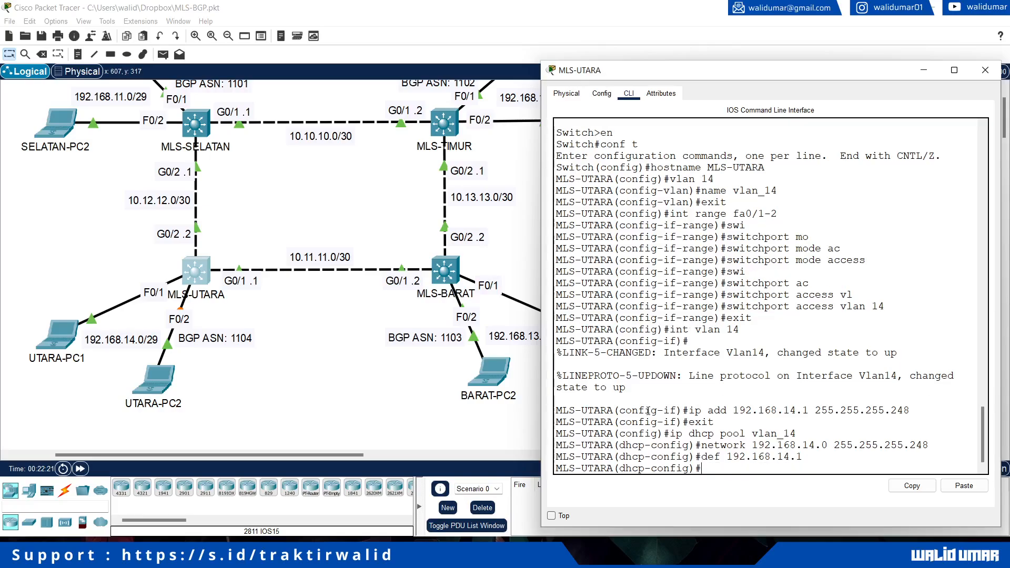
text(exit)
key(Return)
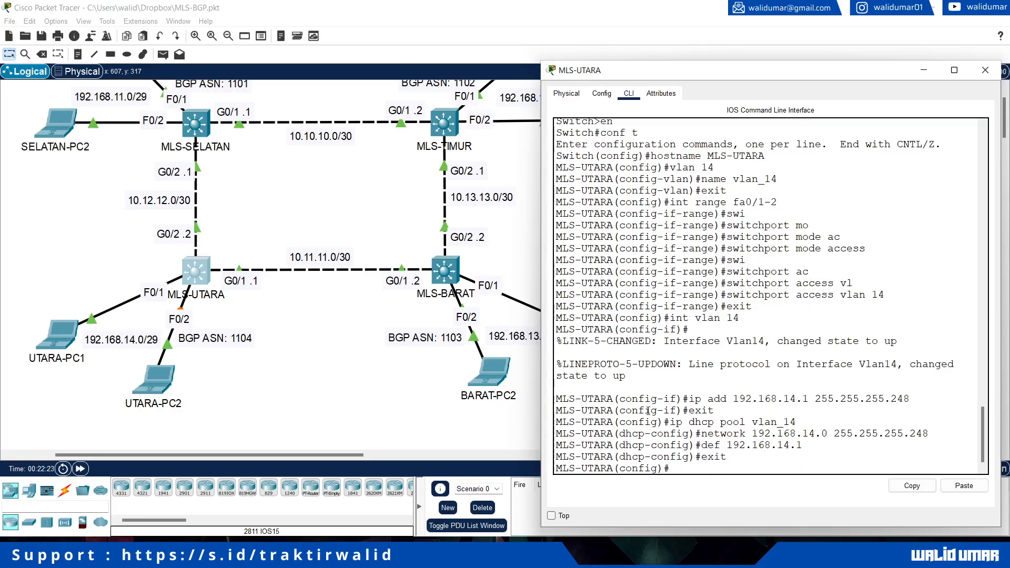
Turn MLS-UTARA's port range g0/1-2 into routed ports with no switchport, and leave the interface range configuration.
text(int ange)
key(BackSpace)
key(BackSpace)
text(range g0/1-2)
key(Return)
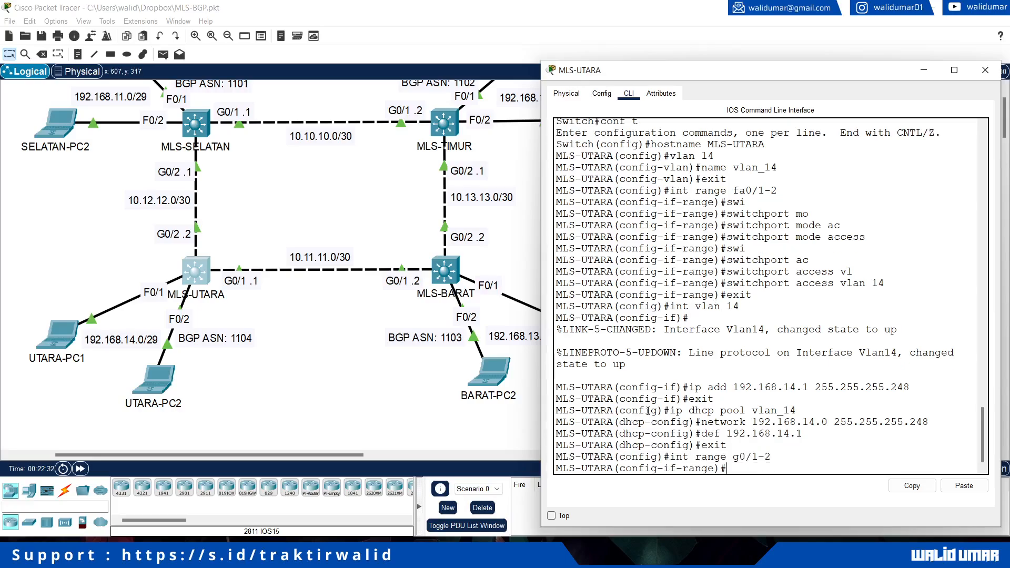
text(swi)
key(Tab)
key(BackSpace)
key(BackSpace)
key(BackSpace)
key(BackSpace)
key(BackSpace)
key(BackSpace)
key(BackSpace)
key(BackSpace)
key(BackSpace)
key(BackSpace)
key(BackSpace)
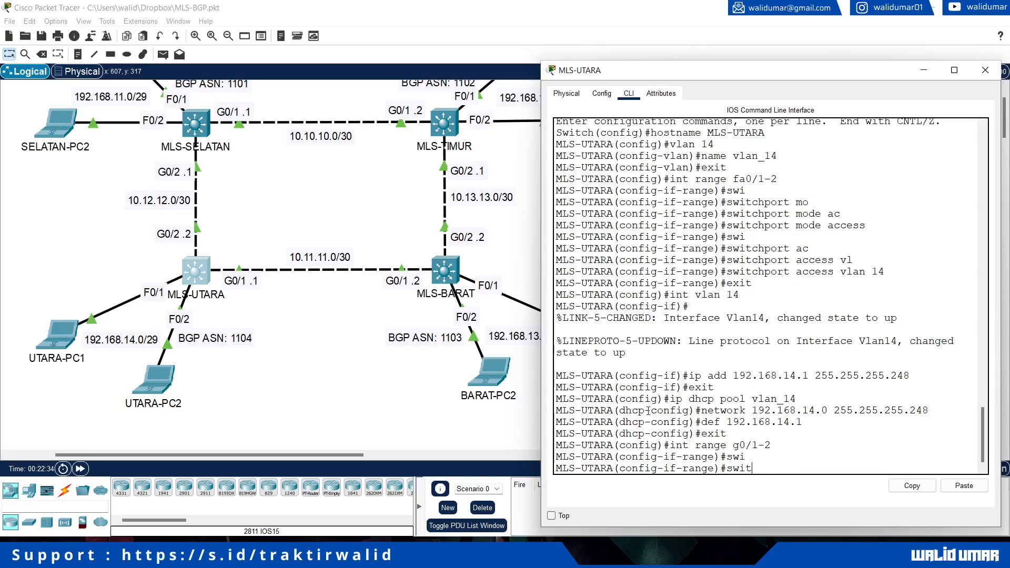
text(no swi)
key(Tab)
text(m)
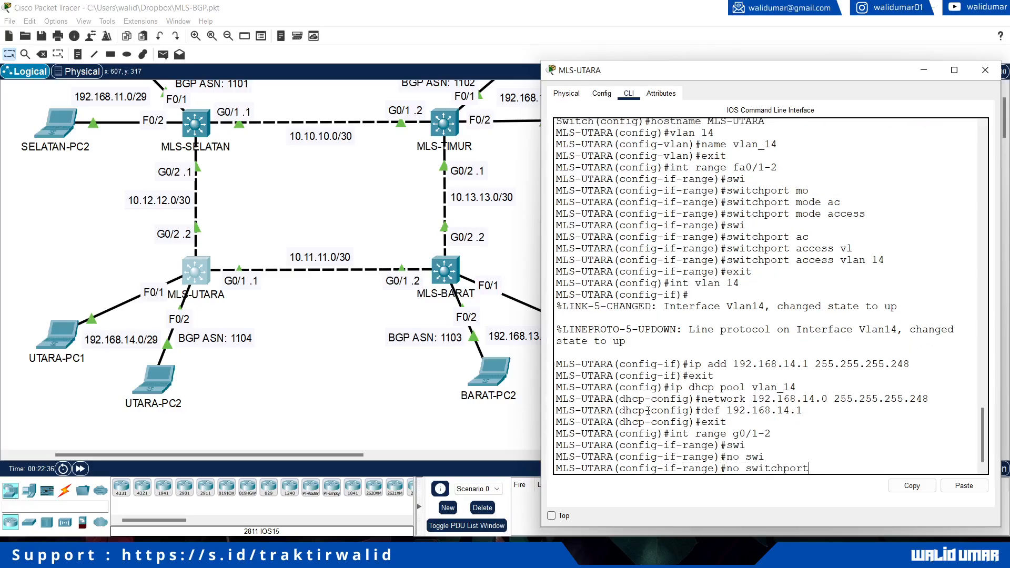
key(Return)
key(Return)
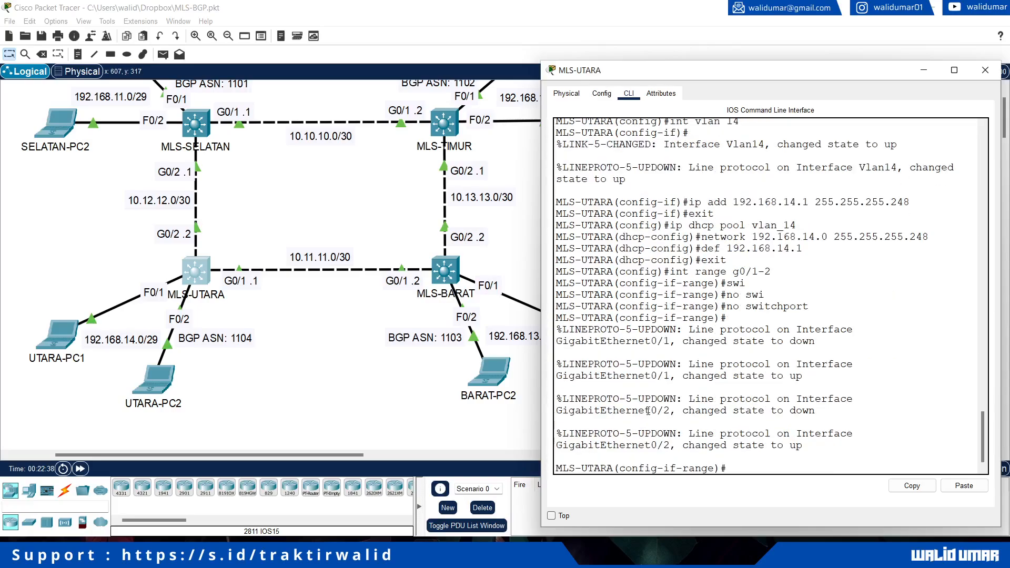
text(exit)
key(Return)
Assign IP address 10.11.11.1 with mask 255.255.255.252 to MLS-UTARA's interface g0/1 and leave the interface configuration.
text(int g0/1)
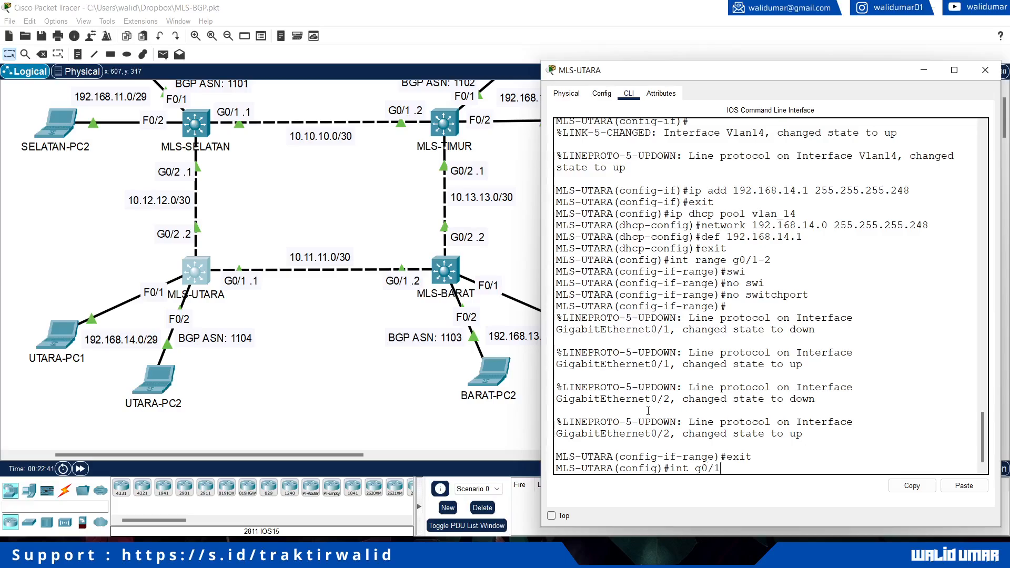
key(Return)
text(ip)
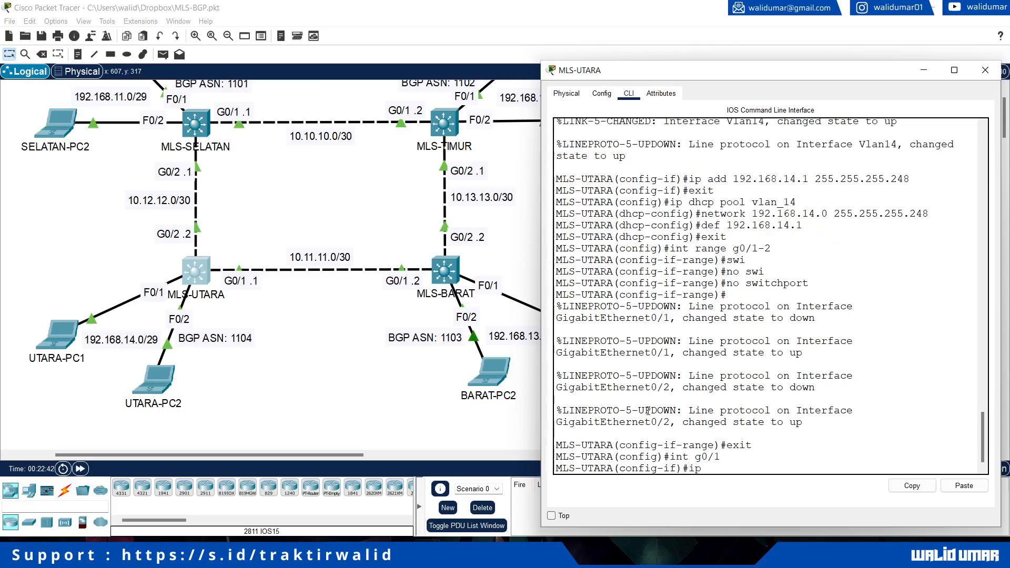
text( add 10.11.11.1 255.255.255.252)
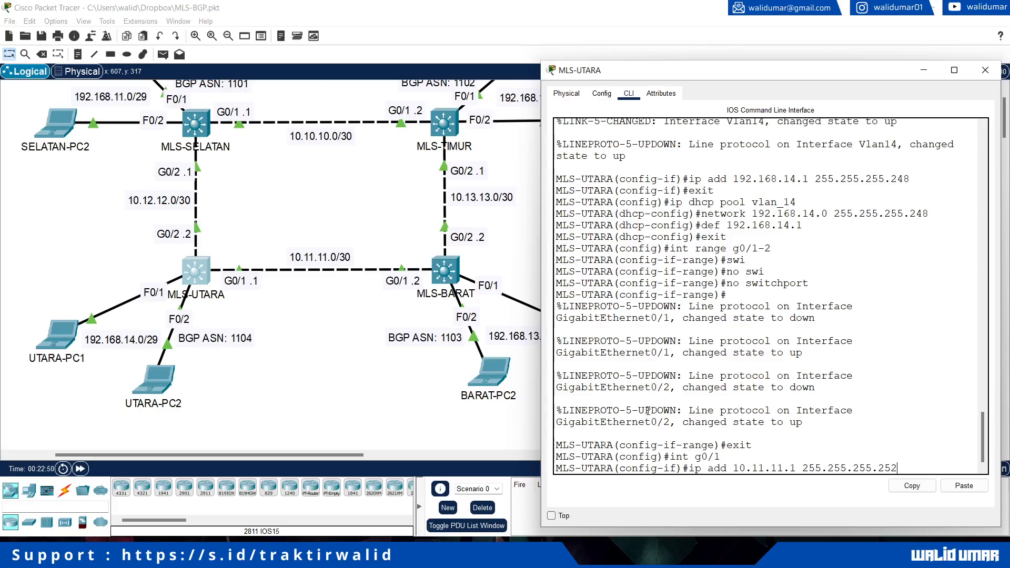
key(Return)
text(exit)
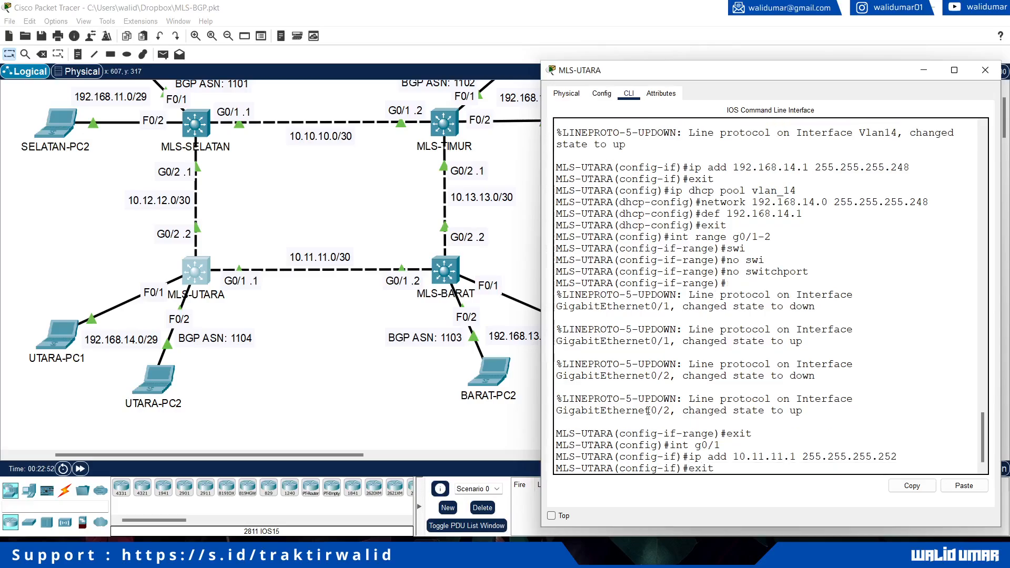
key(Return)
Assign IP address 10.12.12.2 with mask 255.255.255.252 to MLS-UTARA's interface g0/2 and leave the interface configuration.
text(int g0/2)
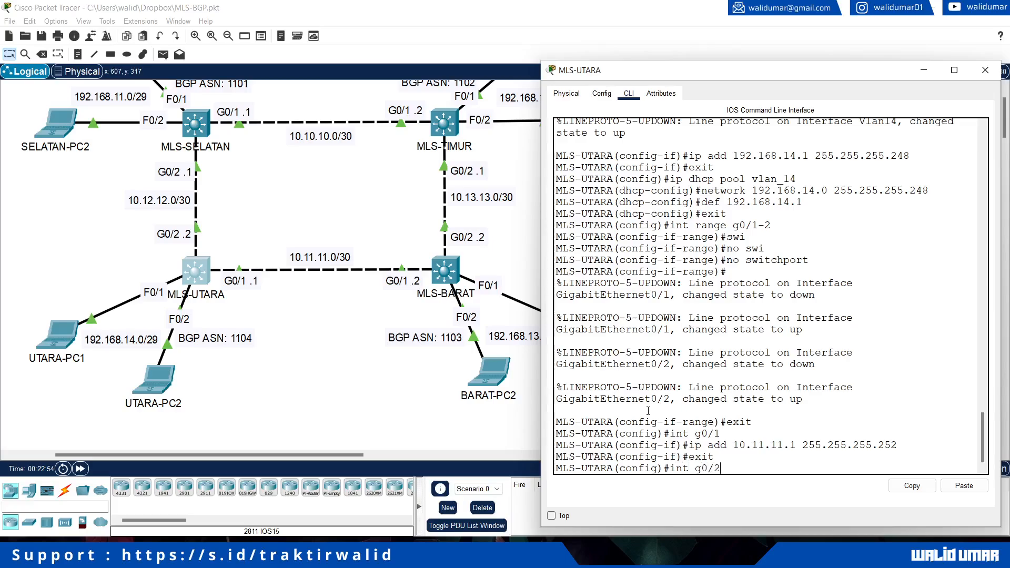
key(Return)
text(ip add 192)
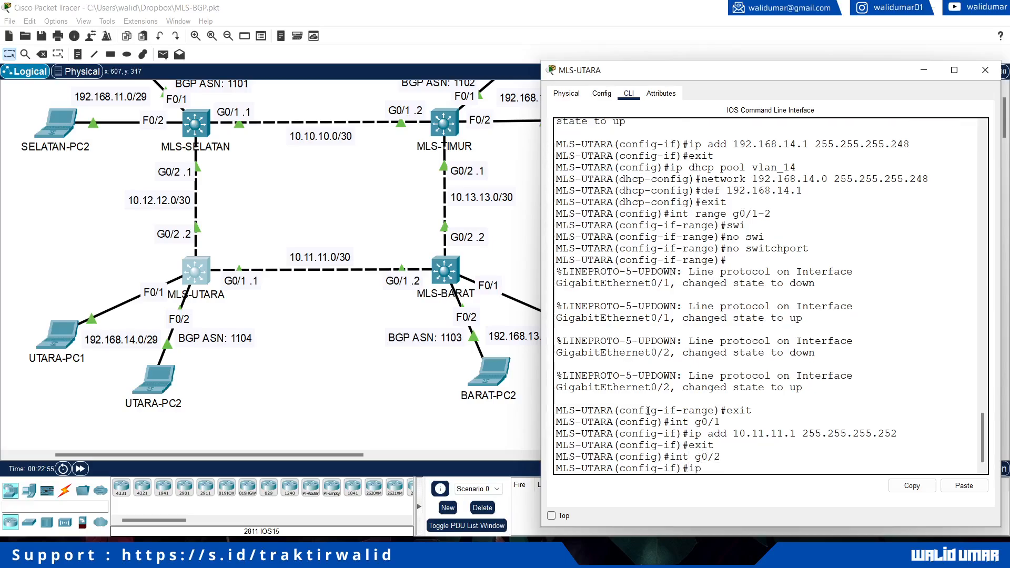
key(BackSpace)
key(BackSpace)
text(10)
text(.12.)
text(12.2 255.255.2)
text(55.255.252)
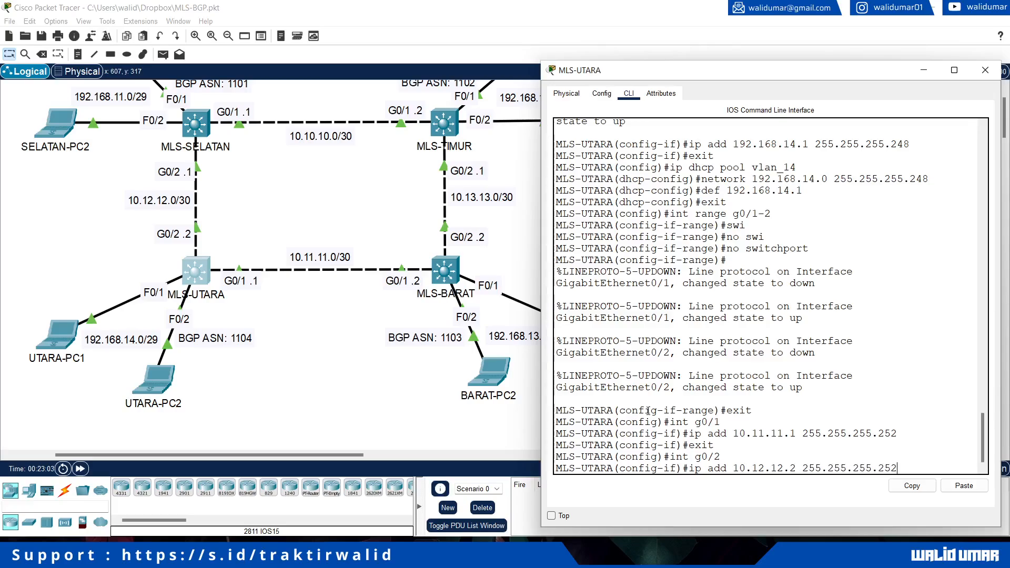
key(Return)
text(no shutdo)
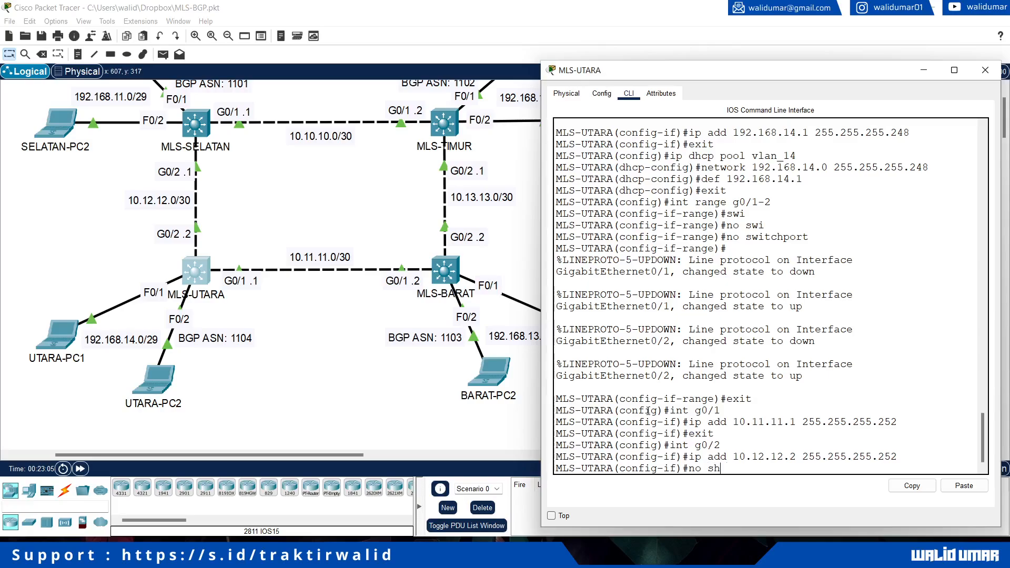
key(BackSpace)
key(BackSpace)
key(BackSpace)
key(BackSpace)
key(BackSpace)
key(BackSpace)
key(BackSpace)
key(BackSpace)
key(BackSpace)
text(exit)
key(Return)
Review MLS-UTARA's running configuration through to its end, checking the DHCP pool, access ports, routed uplinks and VLAN 14 interface.
text(do sh run)
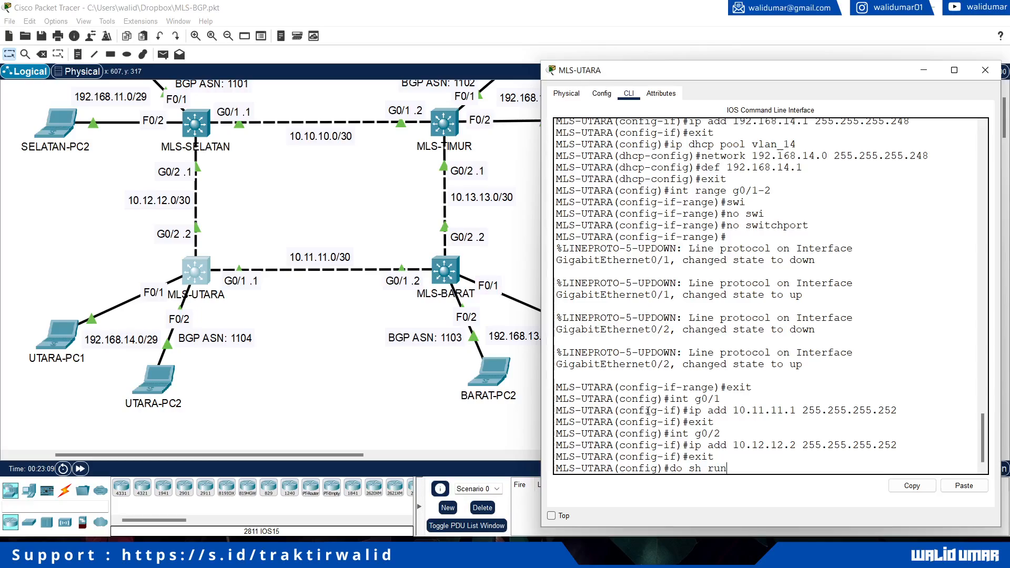
key(Return)
key(space)
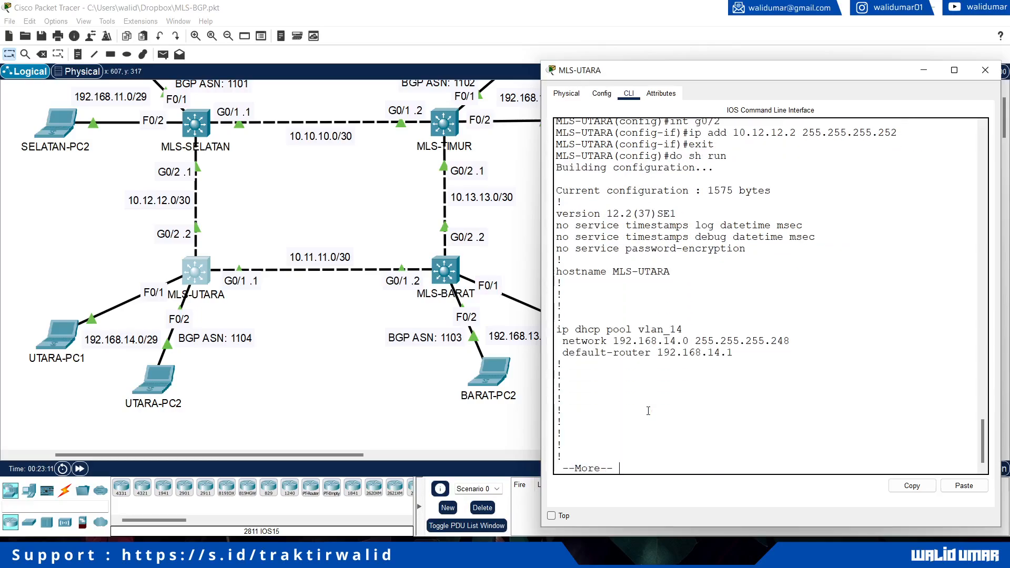
key(Return)
key(Return)
key(Return)
key(Return)
key(Return)
key(Return)
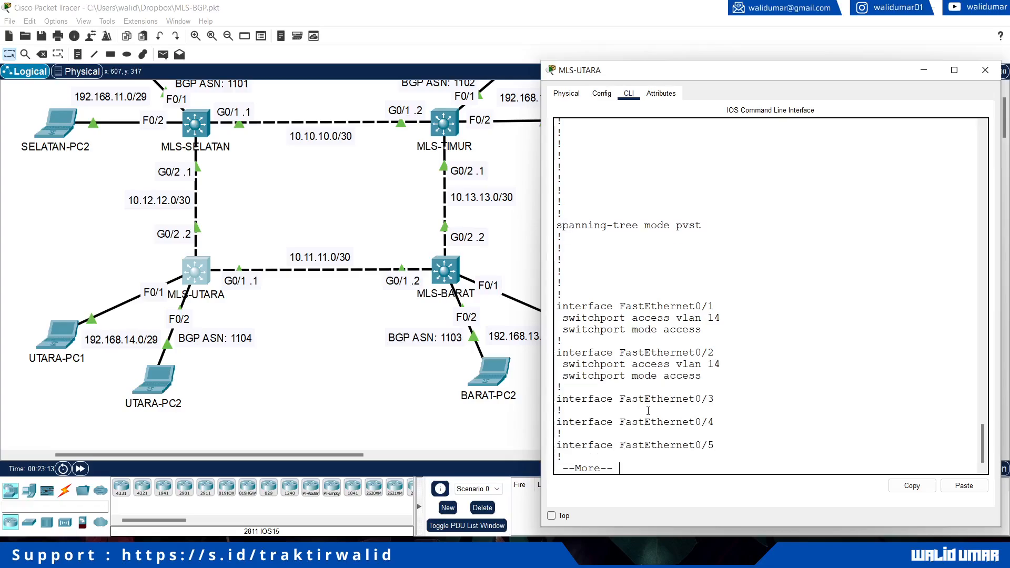
key(Return)
key(Return)
key(Return)
key(Return)
key(Return)
key(Return)
key(Return)
key(Return)
key(Return)
key(Return)
key(Return)
key(Return)
key(Return)
key(Return)
key(Return)
key(Return)
key(Return)
key(Return)
key(Return)
key(Return)
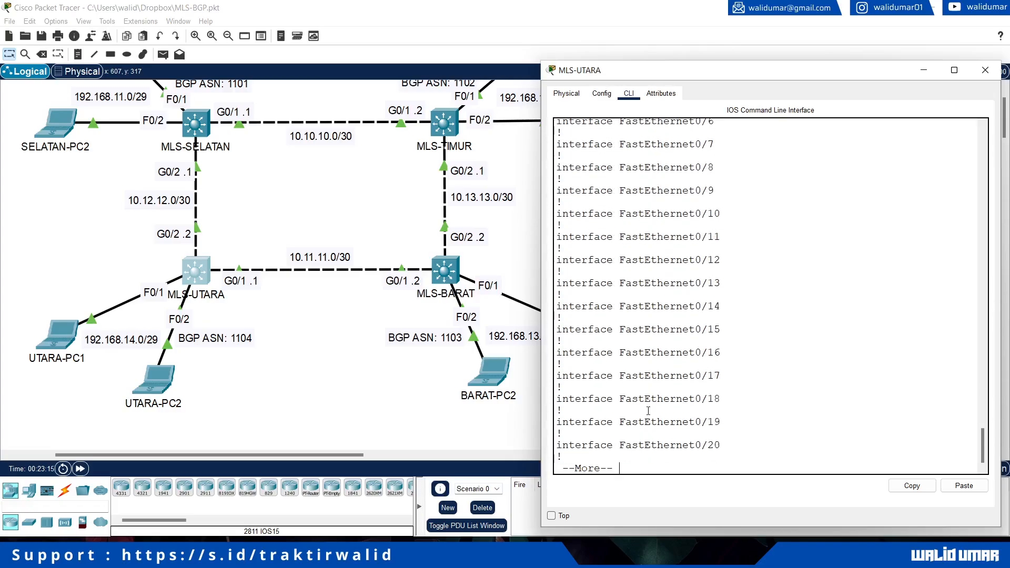
key(Return)
key(Return)
key(Return)
key(Return)
key(Return)
key(Return)
key(Return)
key(Return)
key(Return)
key(Return)
key(Return)
key(Return)
key(Return)
key(Return)
key(Return)
key(Return)
key(Return)
key(Return)
key(Return)
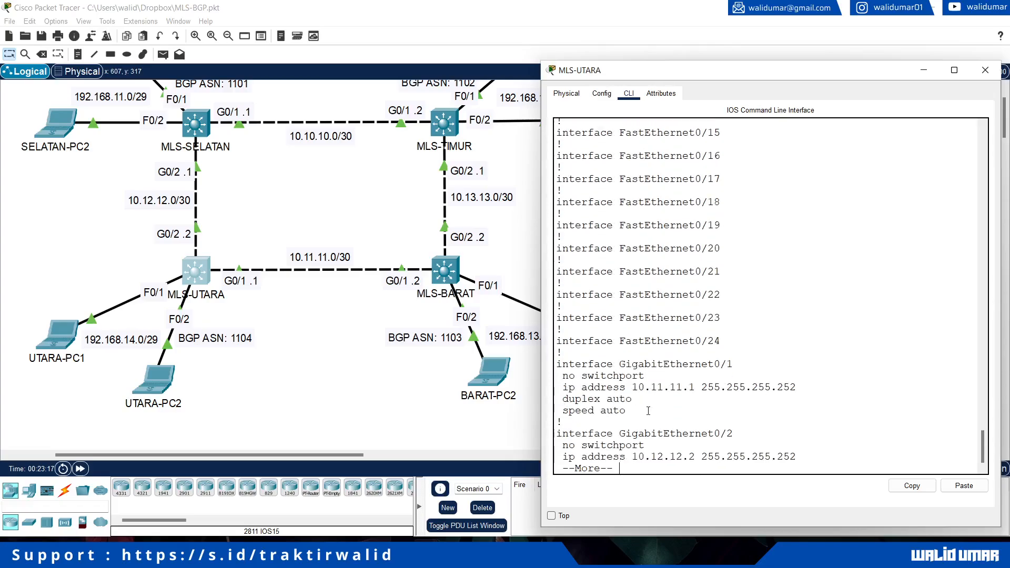
key(Return)
key(Return)
key(Return)
key(Return)
key(Return)
key(Return)
key(Return)
key(Return)
key(Return)
key(Return)
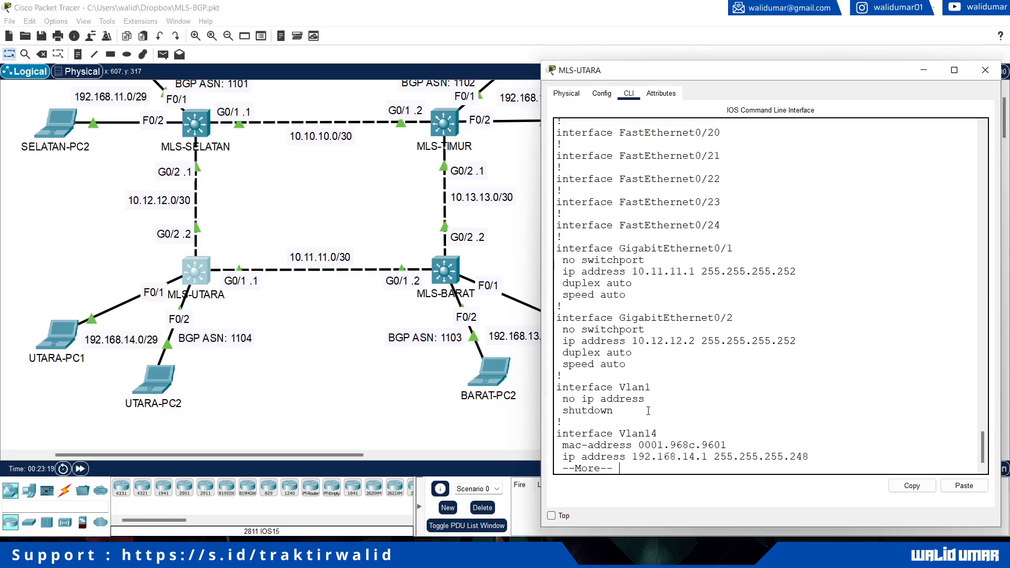
key(Return)
key(Return)
key(Return)
key(Return)
key(Return)
key(Return)
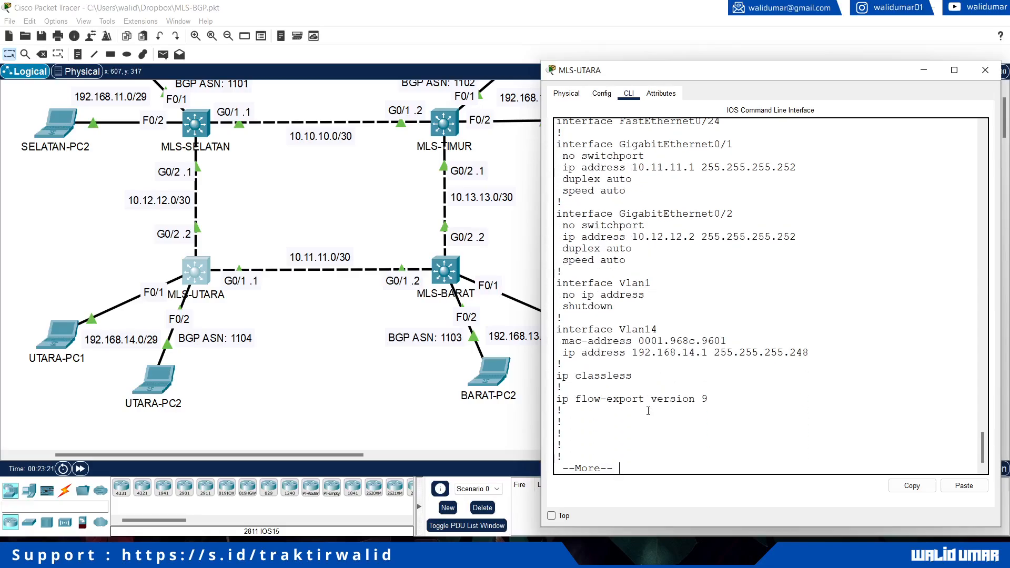
key(Return)
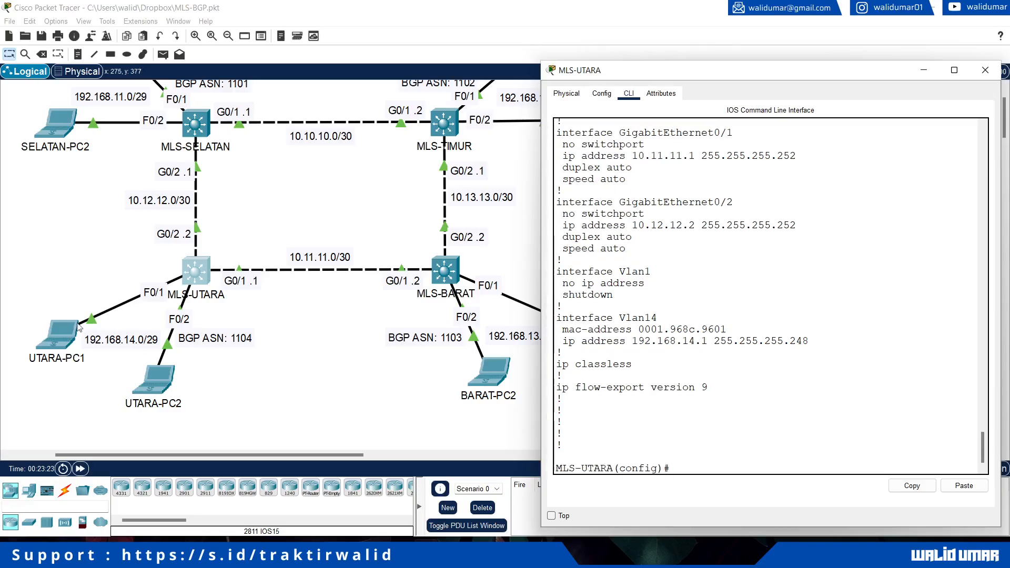
Switch UTARA-PC1's IPv4 configuration from static addressing to DHCP.
click(59, 336)
click(59, 335)
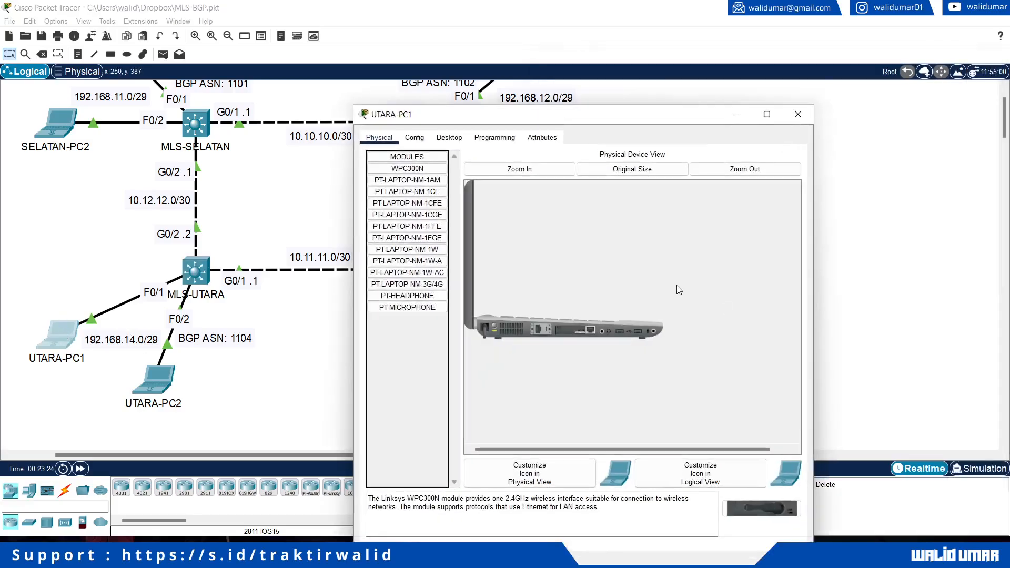
click(449, 137)
click(415, 196)
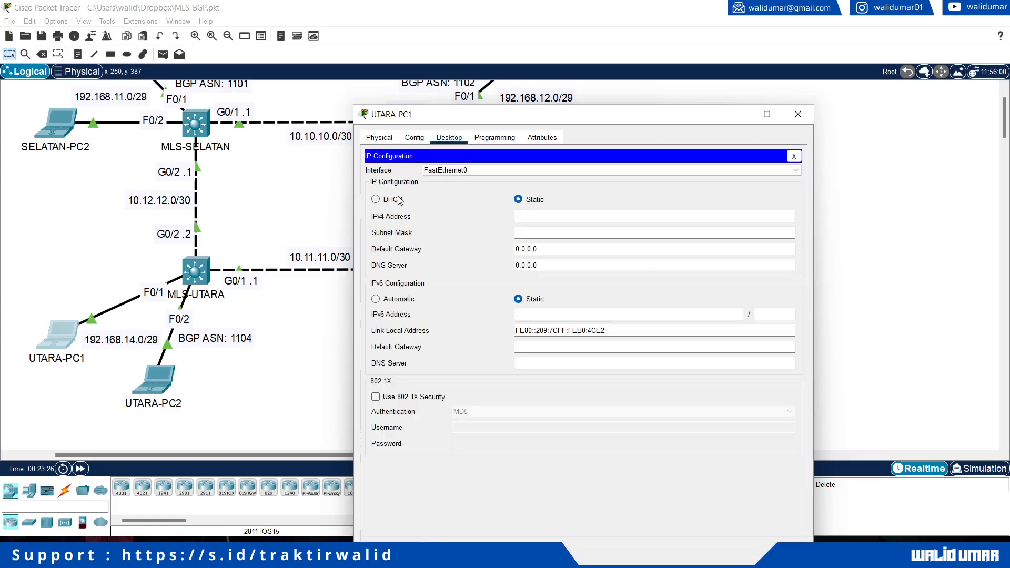
click(400, 199)
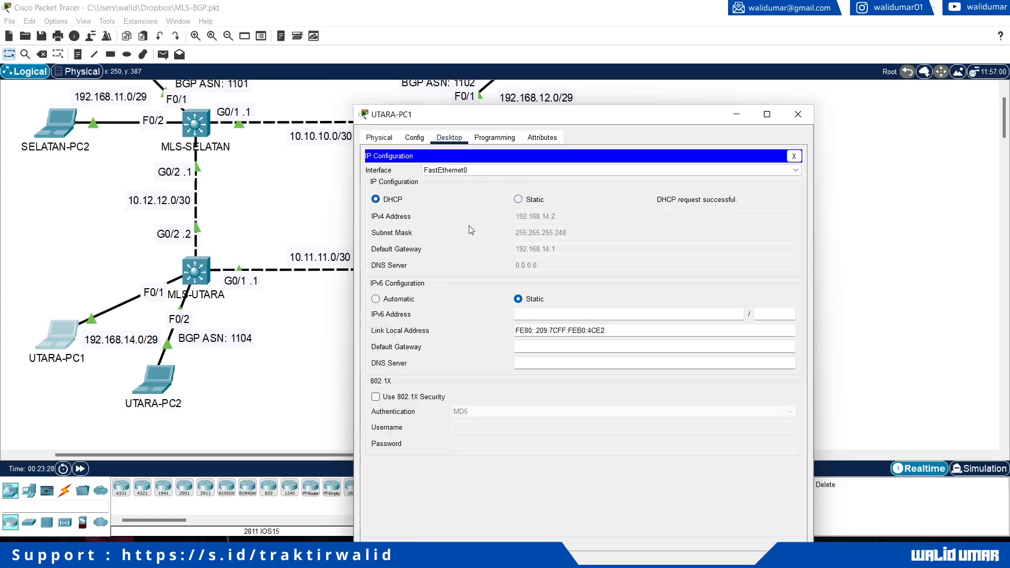
Switch UTARA-PC2's IPv4 configuration from static addressing to DHCP.
click(164, 392)
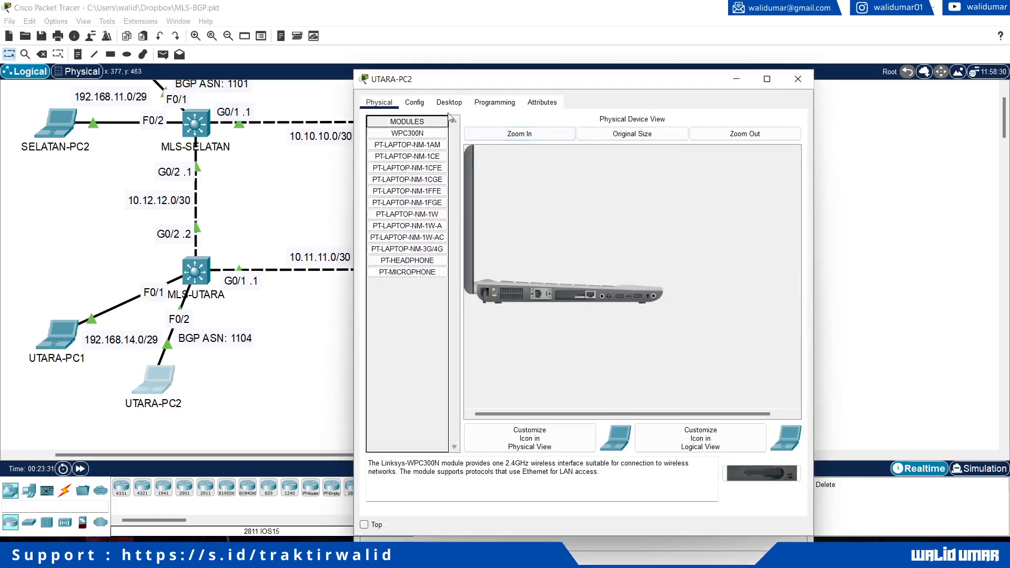
click(449, 102)
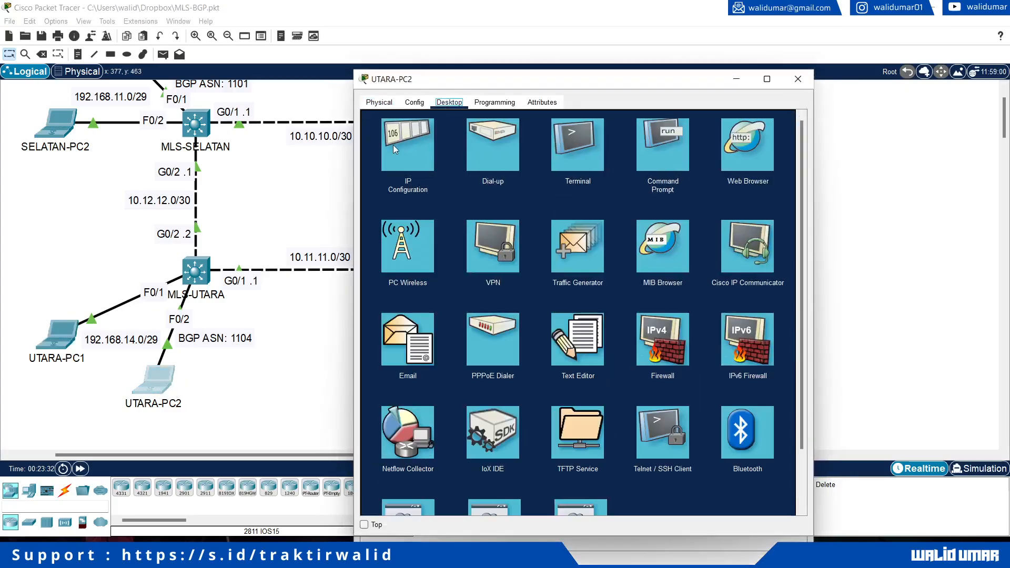
click(392, 145)
click(393, 164)
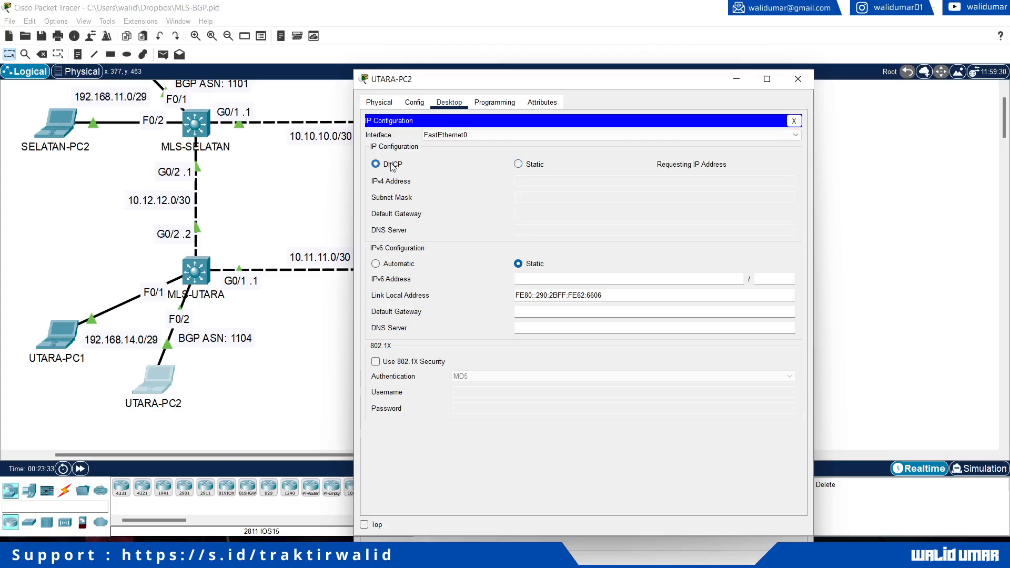
click(345, 358)
From MLS-UTARA's command line, ping MLS-BARAT's uplink address 10.11.11.2 twice.
click(203, 280)
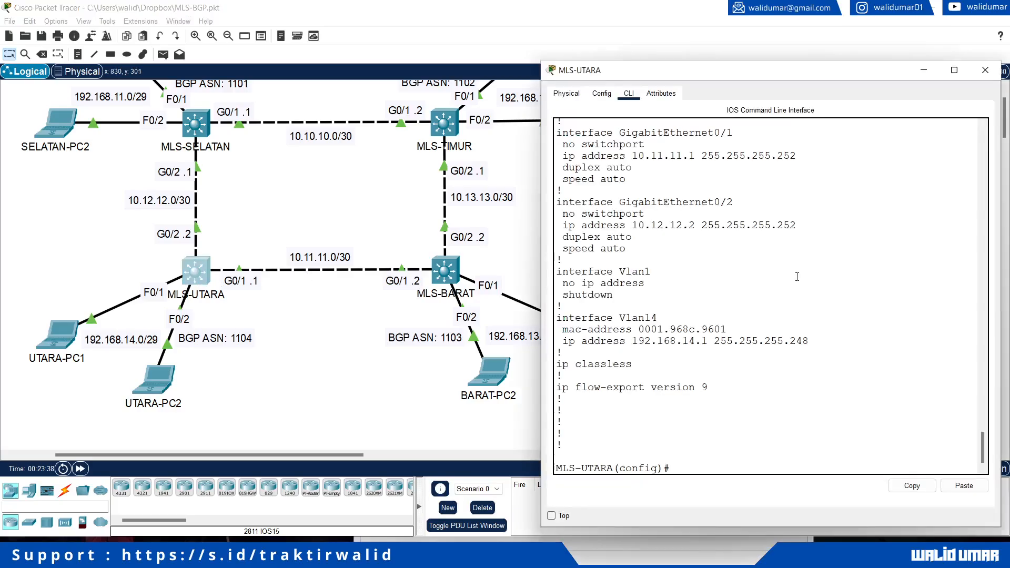
text(do ping 10.11.)
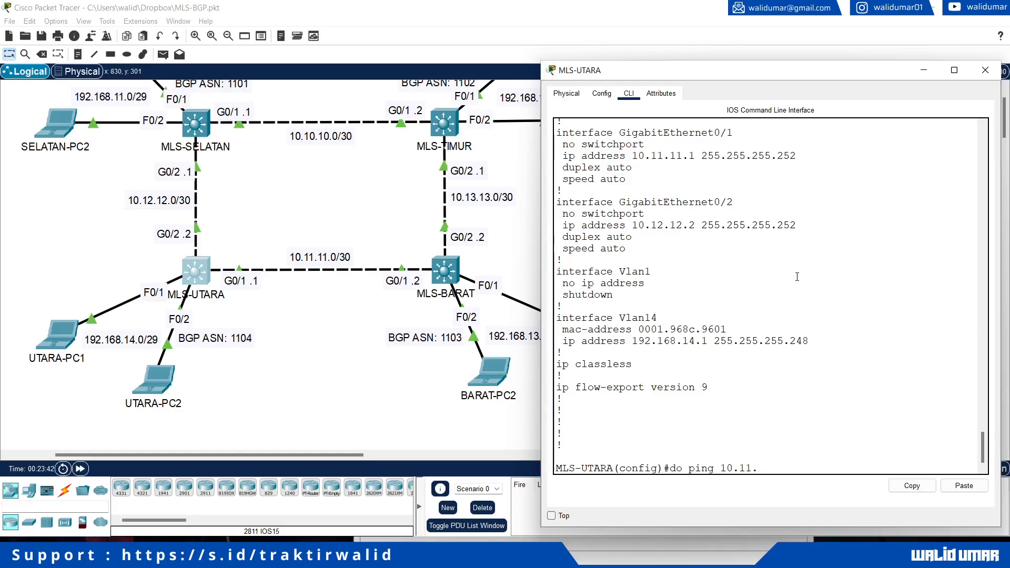
text(11.2)
key(Return)
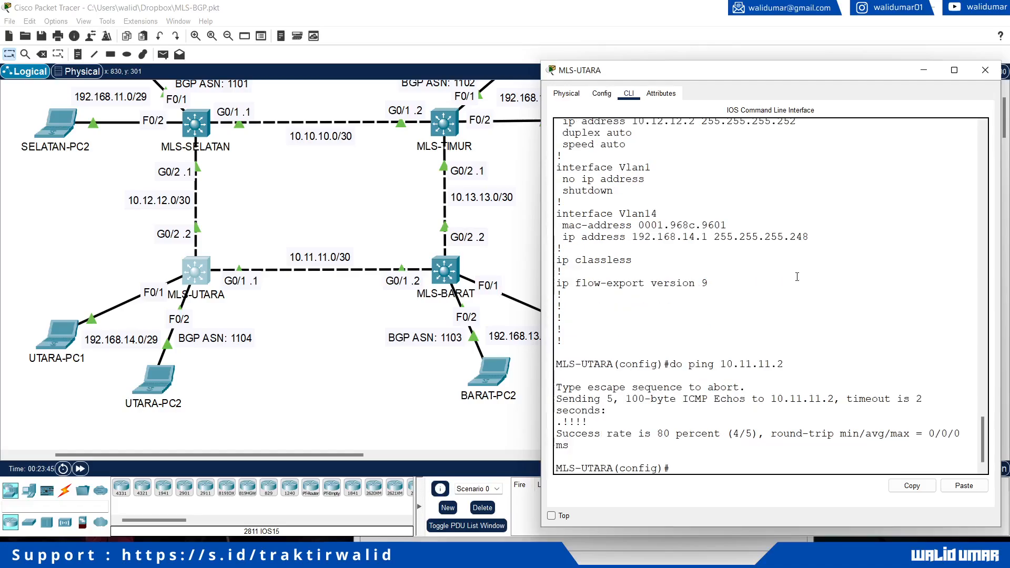
key(Up)
key(Return)
Ping MLS-SELATAN's uplink address 10.12.12.1 twice from MLS-UTARA.
key(Up)
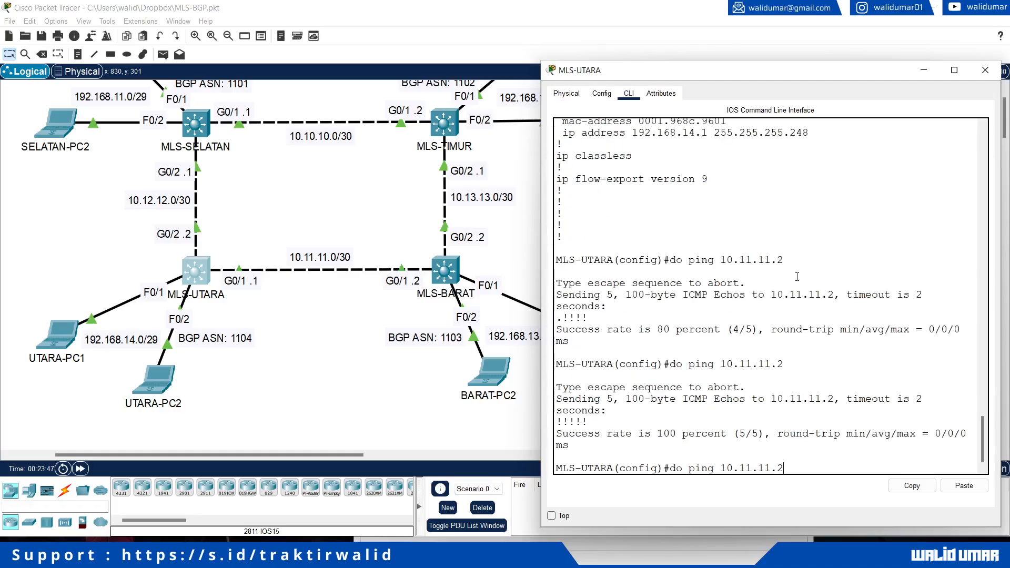
key(BackSpace)
text(2.12.1)
key(Return)
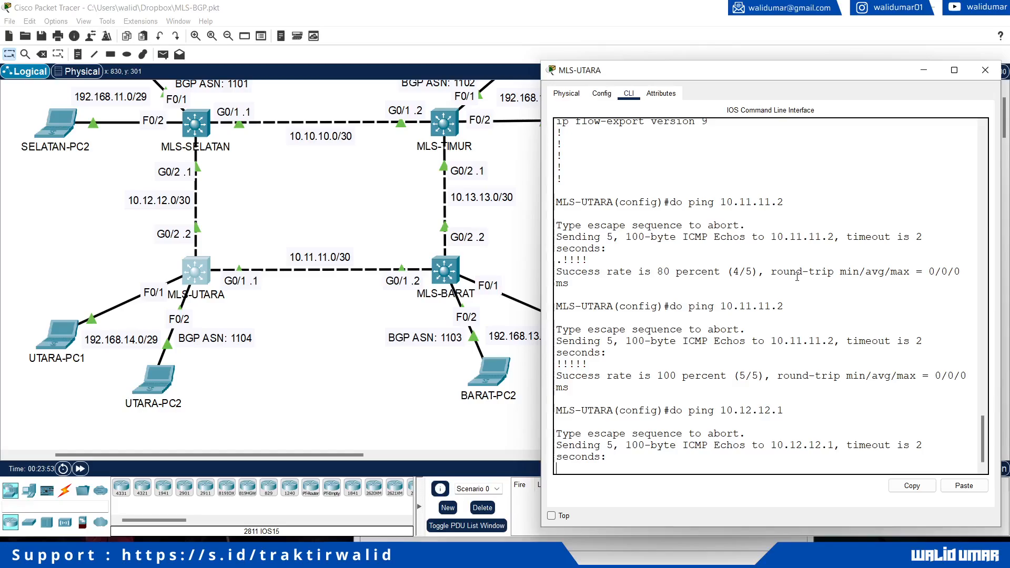
key(Up)
key(Return)
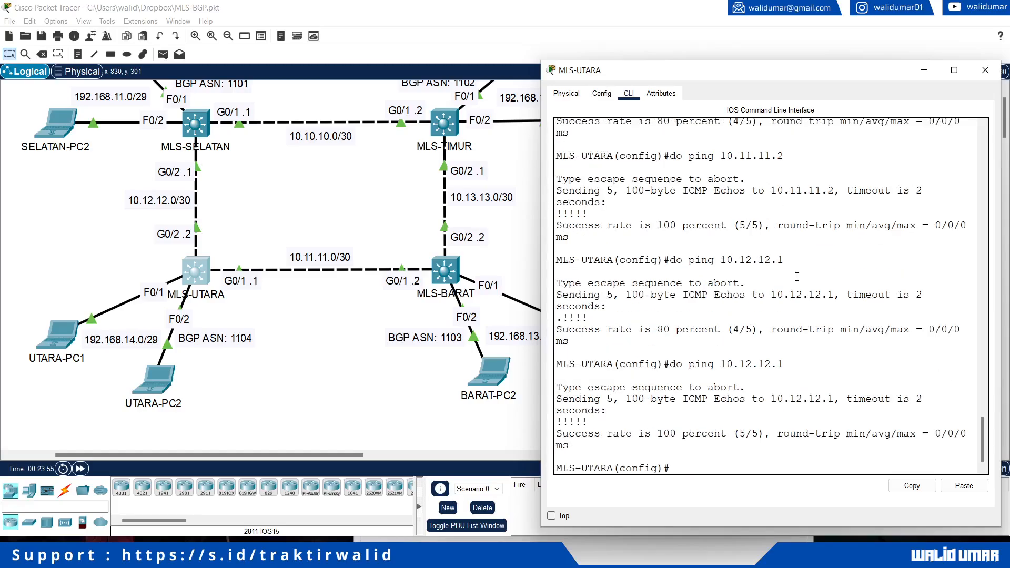
Ping UTARA-PC1 at 192.168.14.2 twice from MLS-UTARA.
key(Up)
key(BackSpace)
key(BackSpace)
key(BackSpace)
text(192.158)
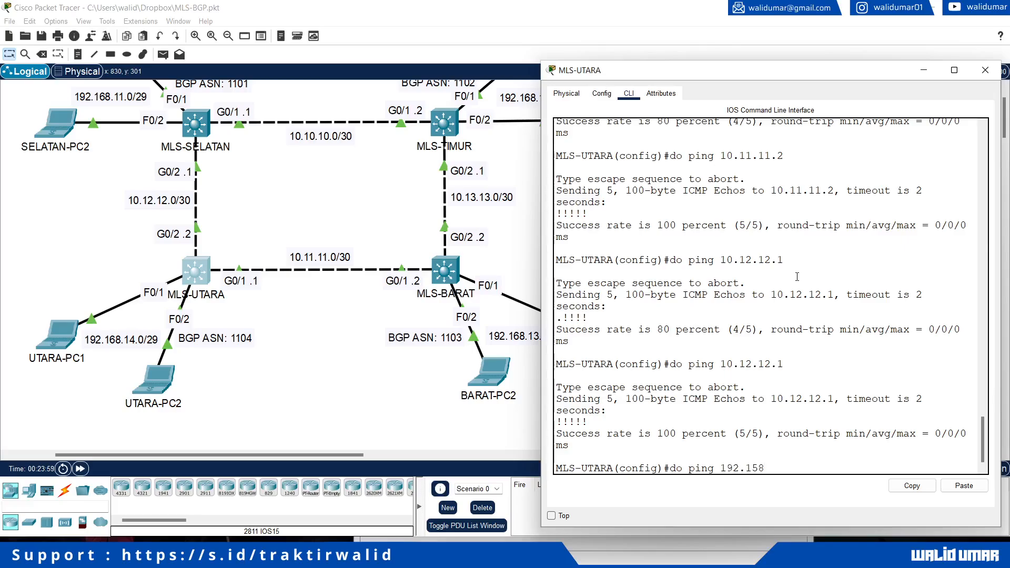
key(BackSpace)
key(BackSpace)
text(68.14.)
key(BackSpace)
text(4.2)
key(Return)
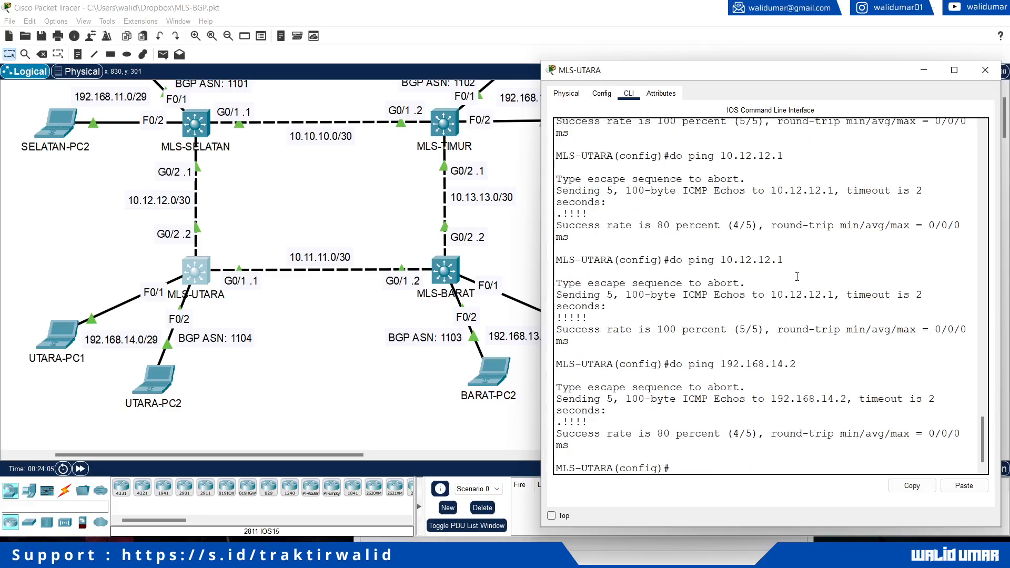
key(Up)
key(Return)
Ping 192.168.14.3 twice from MLS-UTARA to test the second PC, and close the switch's window.
key(Up)
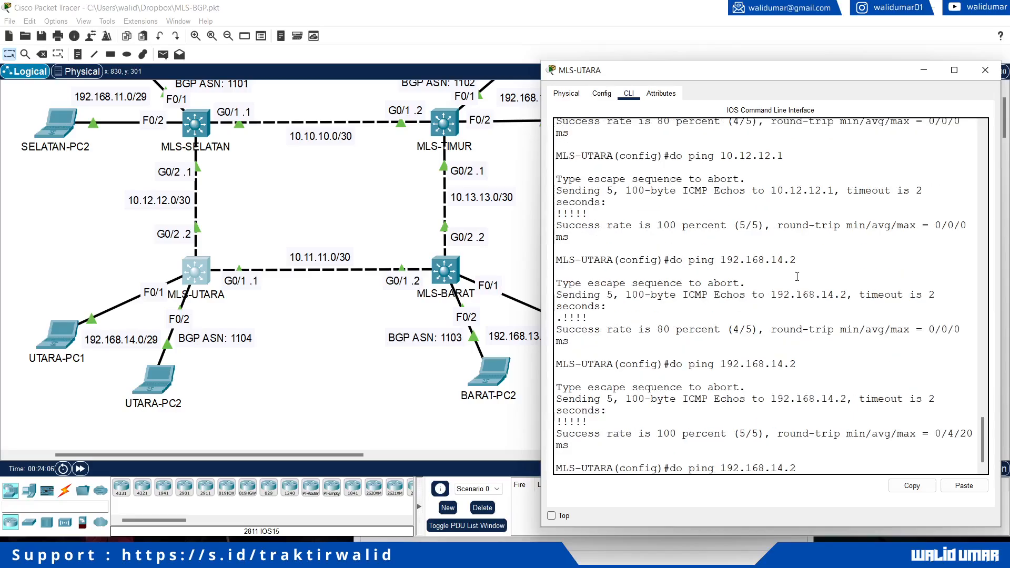
text(3)
key(Return)
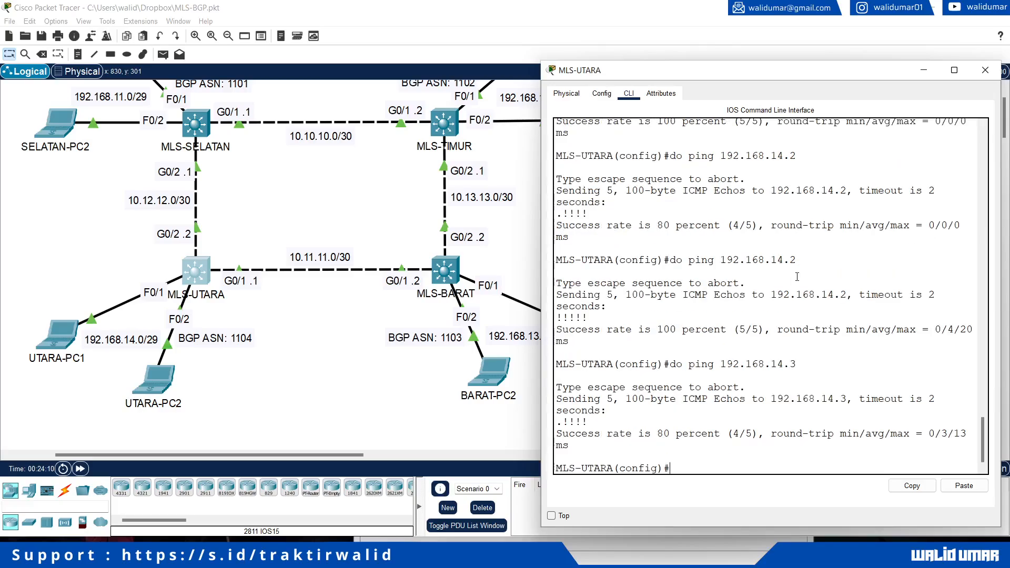
key(Up)
key(Return)
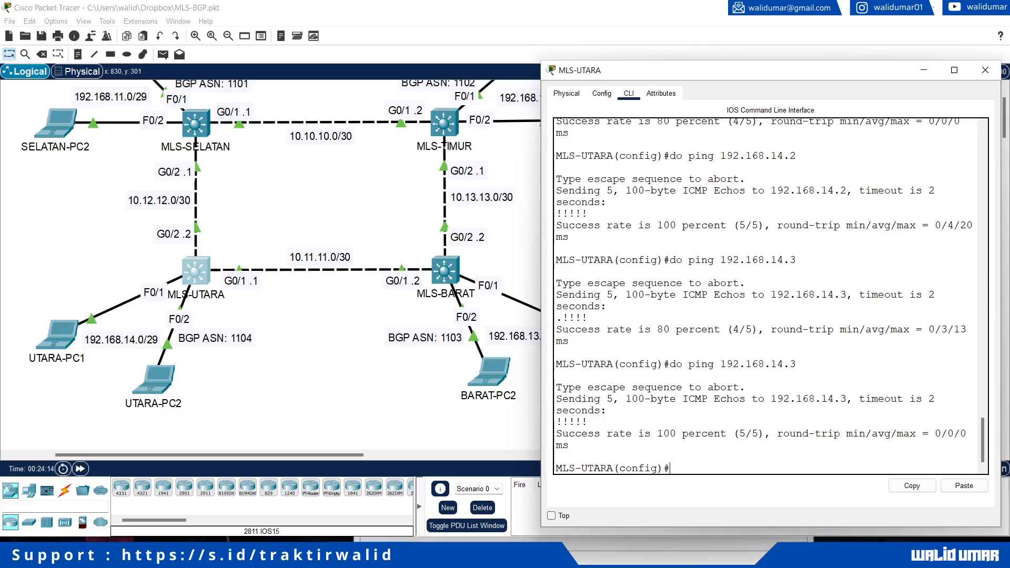
click(985, 70)
Open MLS-SELATAN's command line and move its window so that more of the topology can be seen.
scroll(594, 232, up, 1)
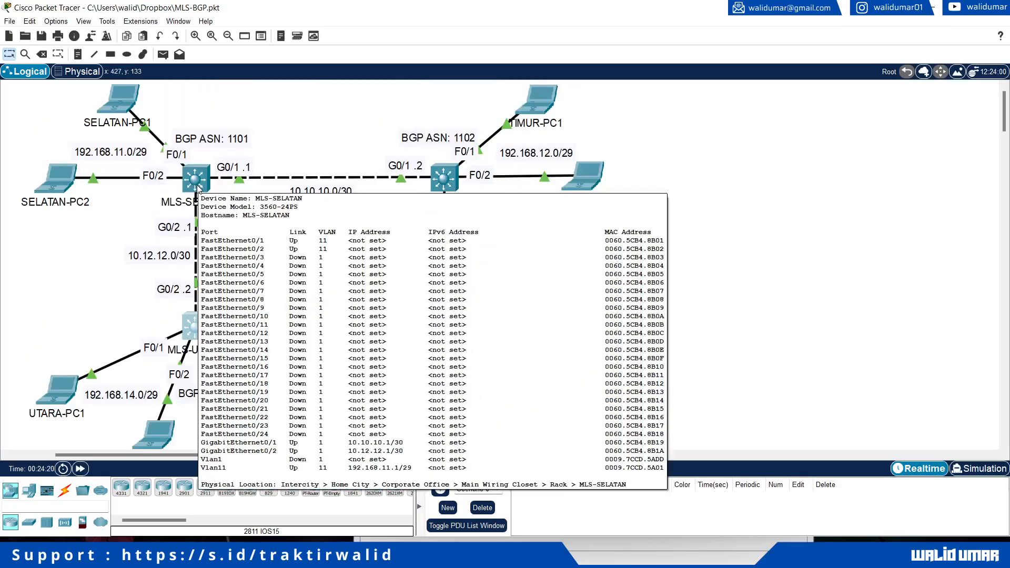
click(198, 188)
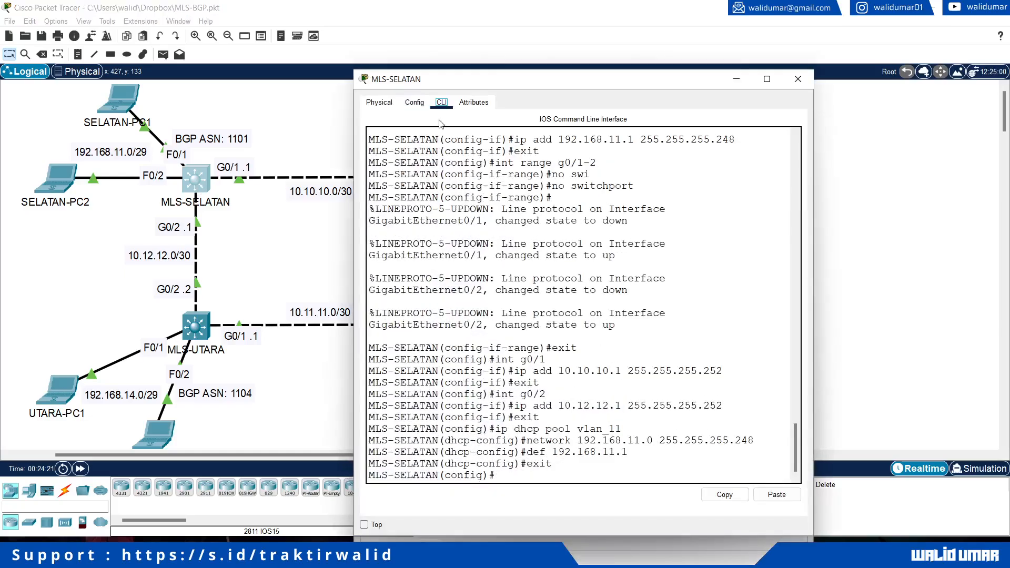
drag(465, 86, 572, 76)
click(629, 469)
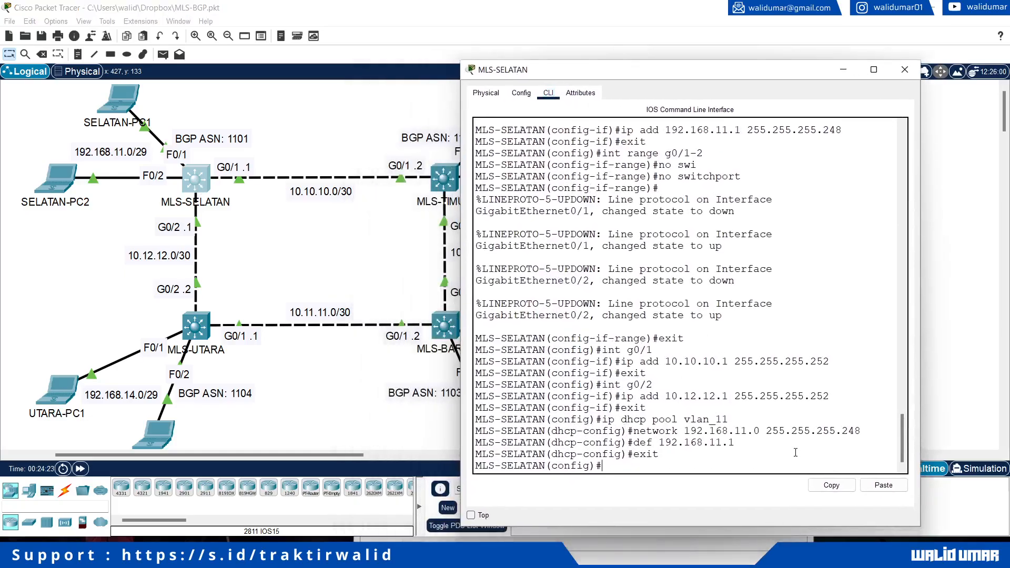
Look up the argument that router bgp accepts and try to start BGP with AS number 1101 on MLS-SELATAN.
text(rou)
key(BackSpace)
key(BackSpace)
key(BackSpace)
key(Return)
key(Return)
text(router)
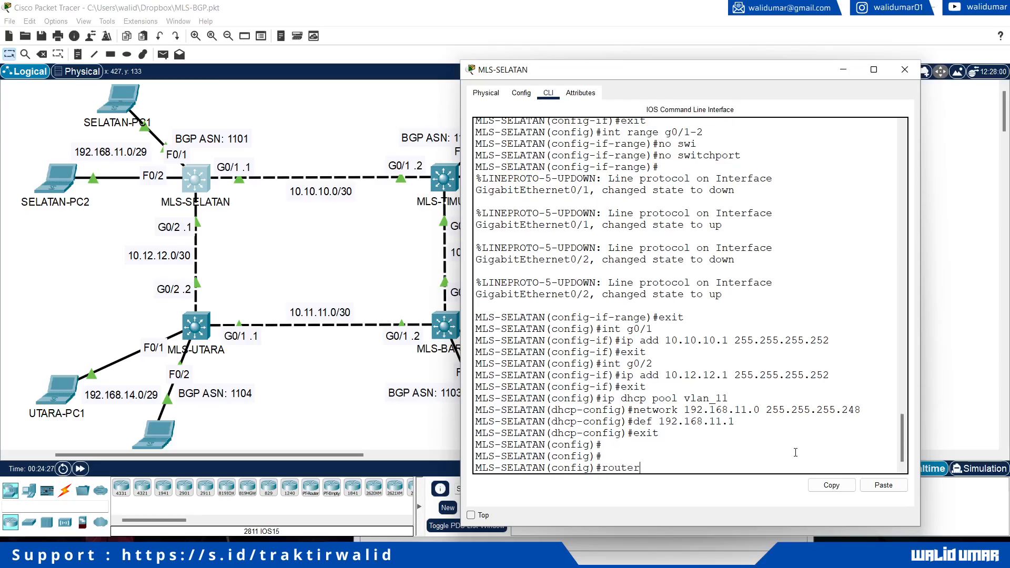
text( bgp?)
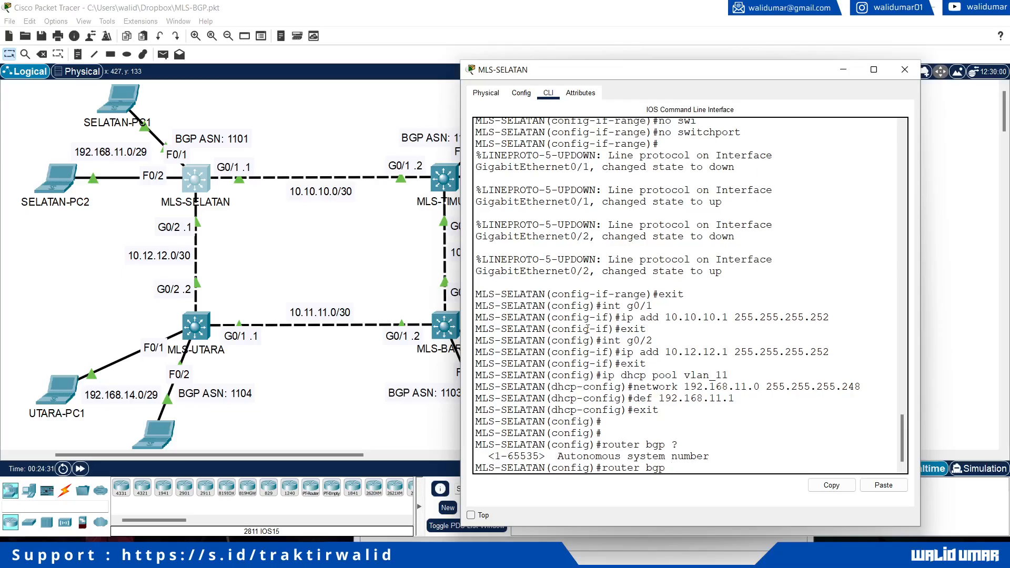
text(1101)
key(Return)
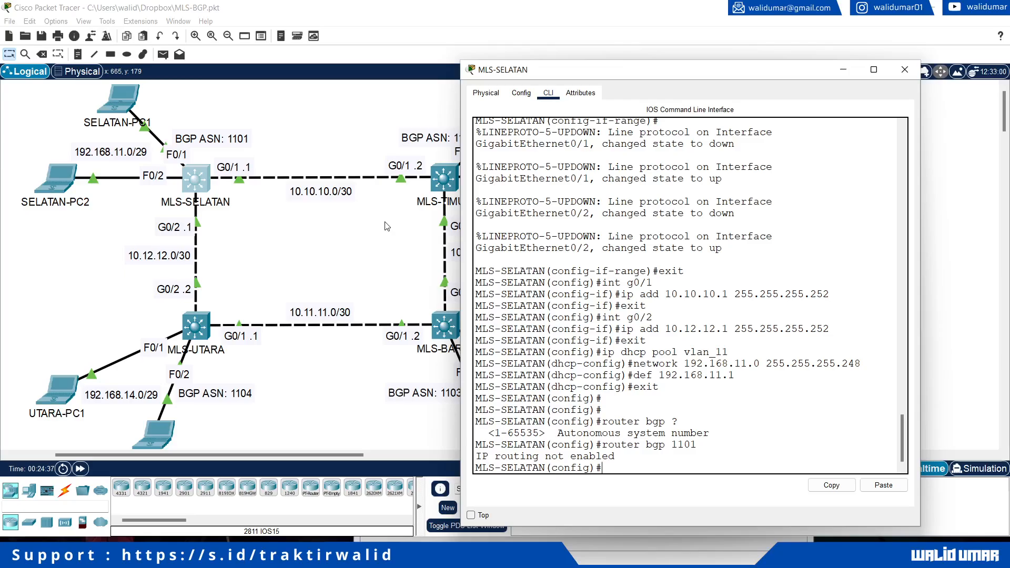
Enable IP routing on MLS-SELATAN and enter the BGP configuration for AS number 1101.
text(ip routing)
key(Return)
text(router b)
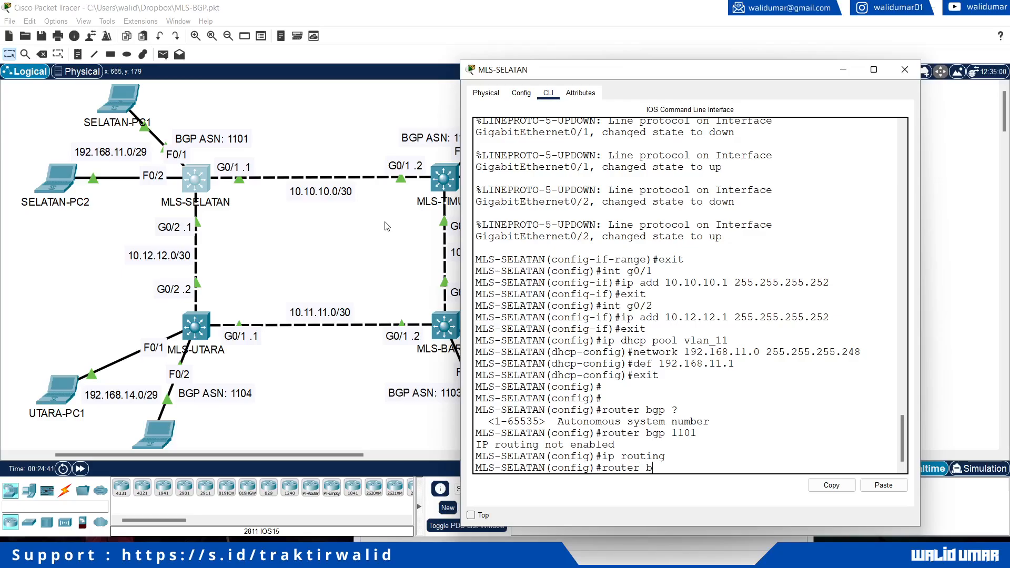
text(gp 1101)
key(Return)
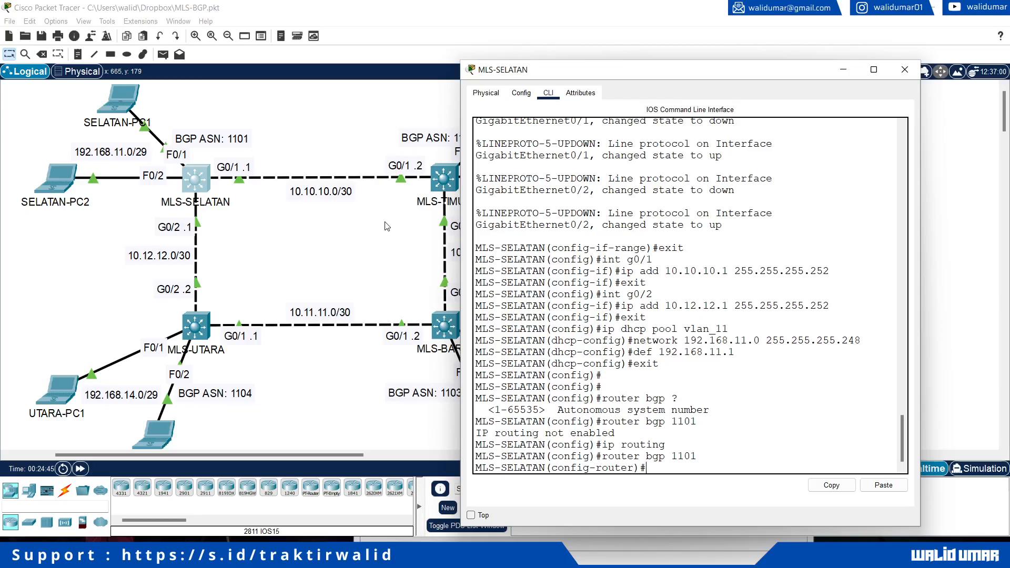
List the available BGP router commands and advertise network 192.168.11.0 with mask 255.255.255.248 on MLS-SELATAN.
text(?)
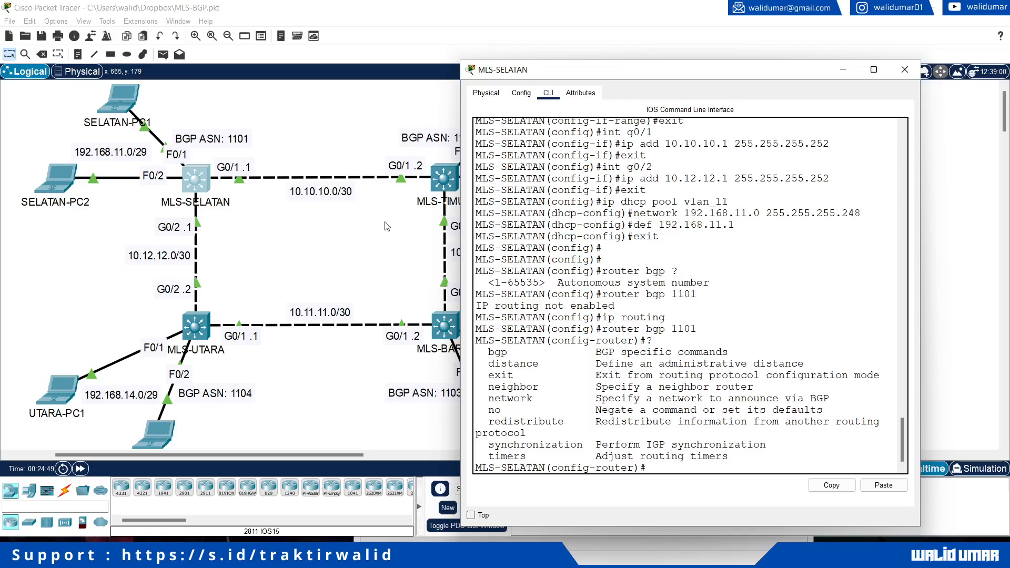
text(netwo)
key(Tab)
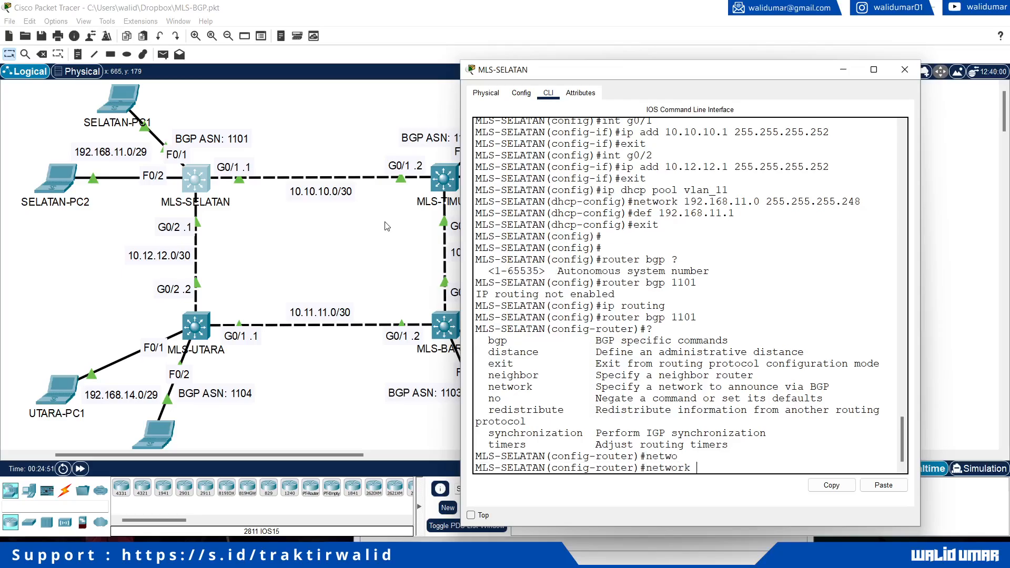
text(192.168.11.0 ma)
text(sk 255.255.255.)
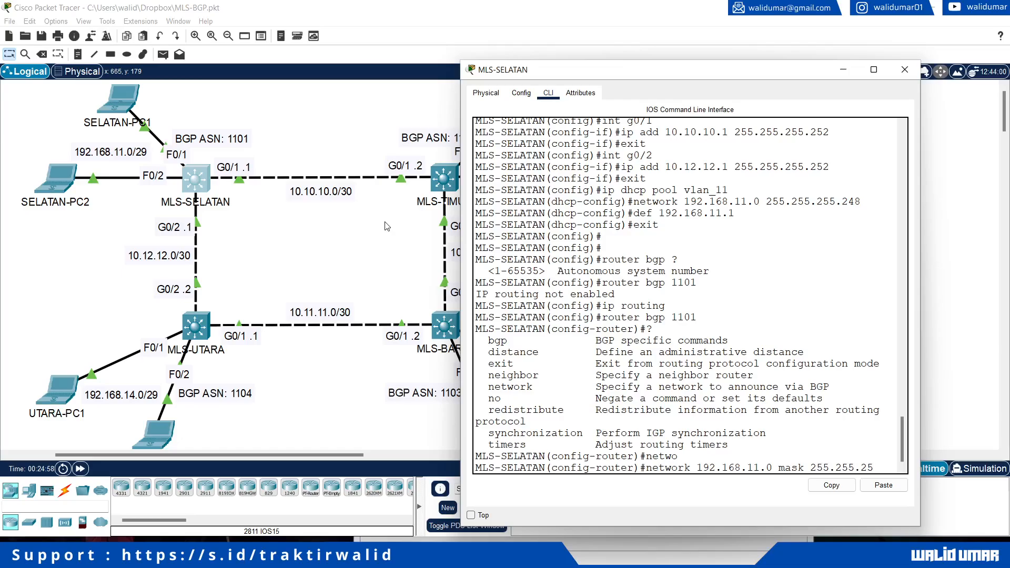
text(248)
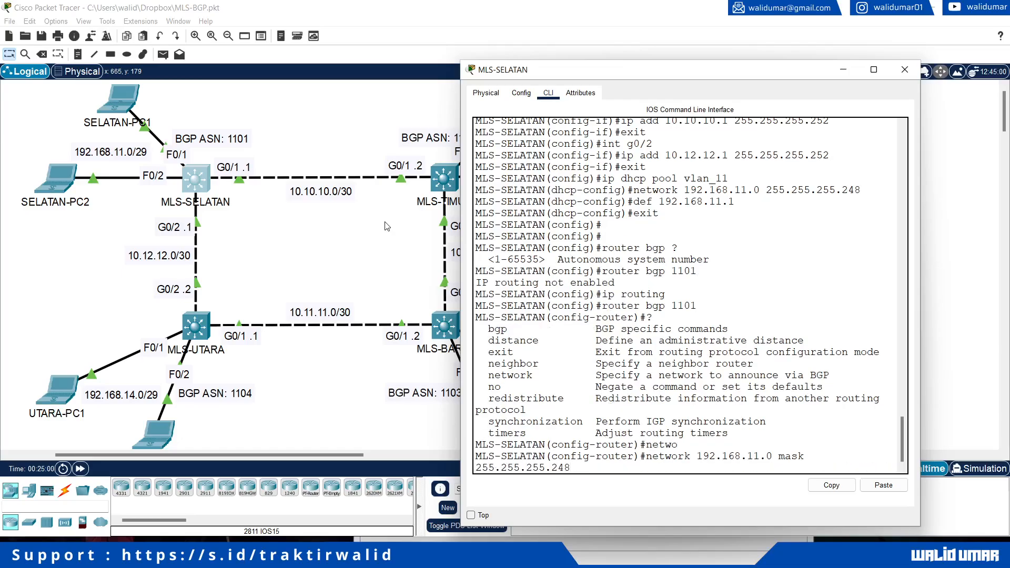
key(Return)
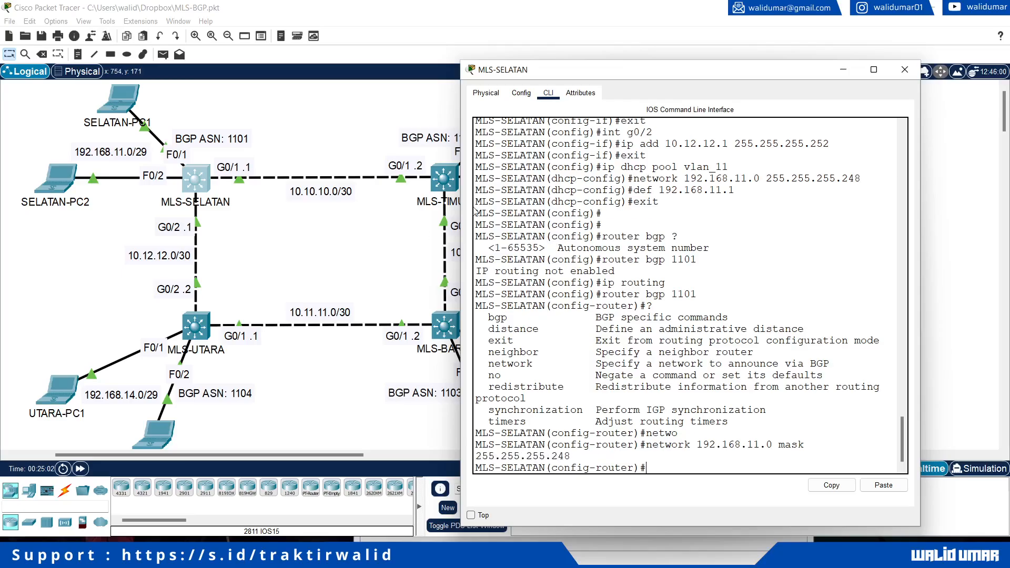
Widen the console window and advertise networks 10.10.10.0 and 10.12.12.0 in BGP, each with mask 255.255.255.252.
drag(920, 346, 968, 345)
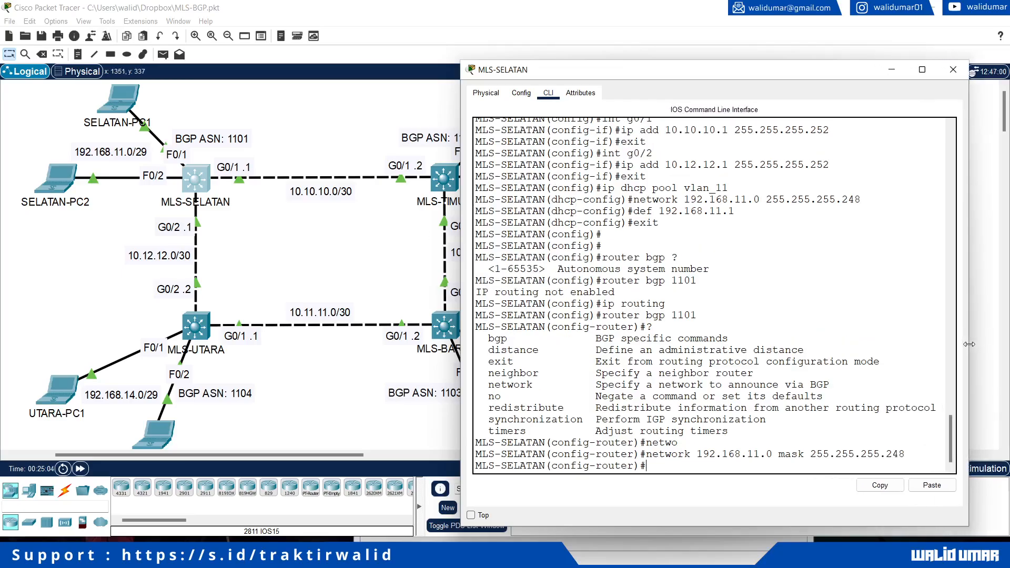
text(network 10.10.10.0 mask 255.255.)
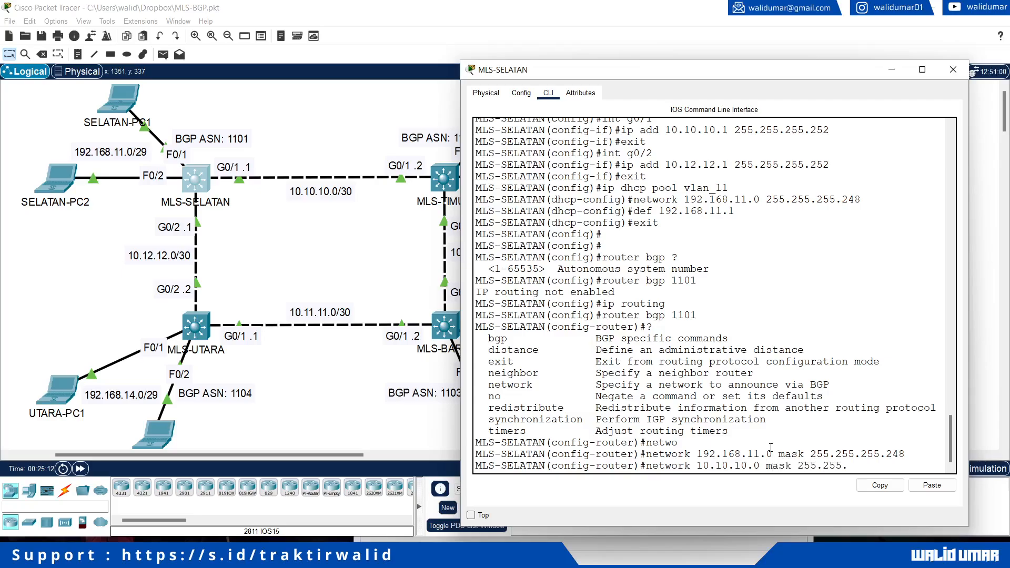
text(255.252)
key(Return)
text(n)
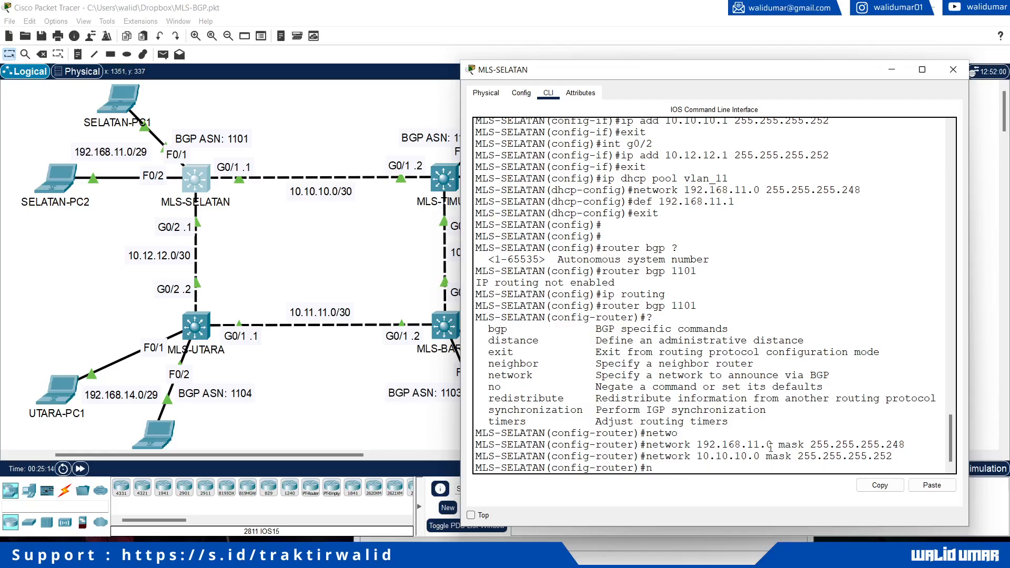
text(etwork 10.12.12.0 mask 255.255.255.252)
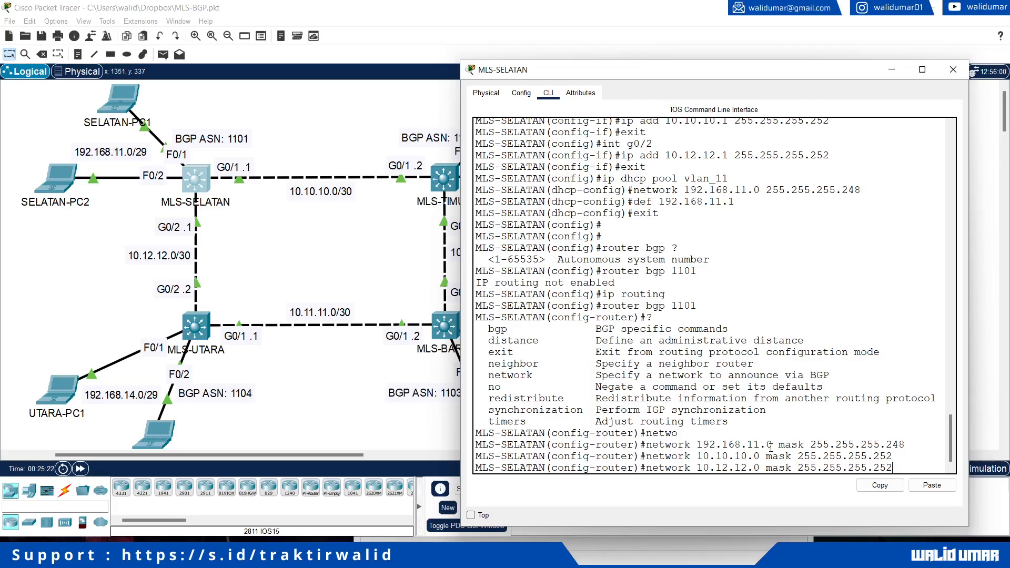
key(Return)
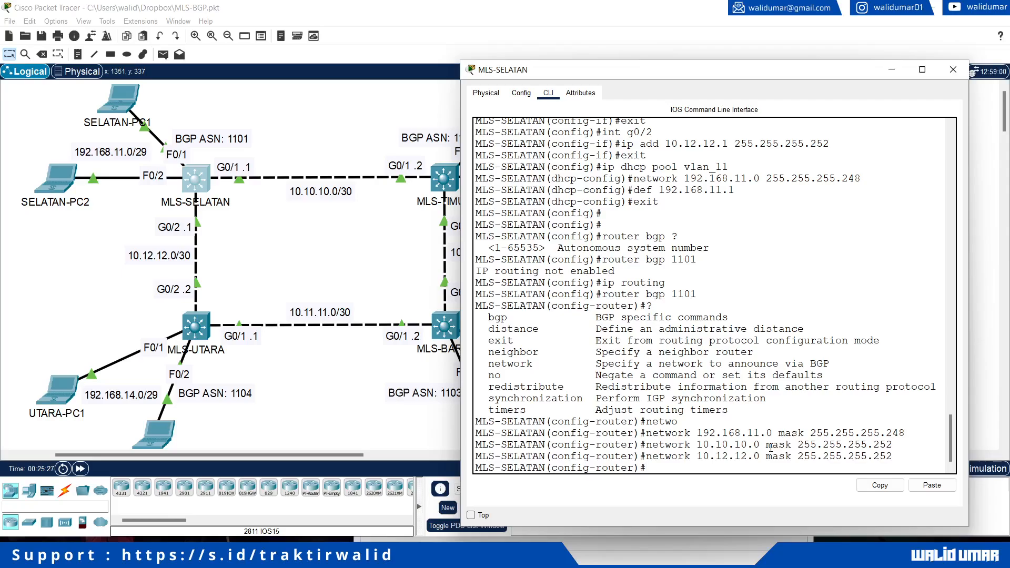
Look up the neighbor command's arguments and add BGP neighbor 10.10.10.2 with remote AS 1102 on MLS-SELATAN.
text(nei)
key(Tab)
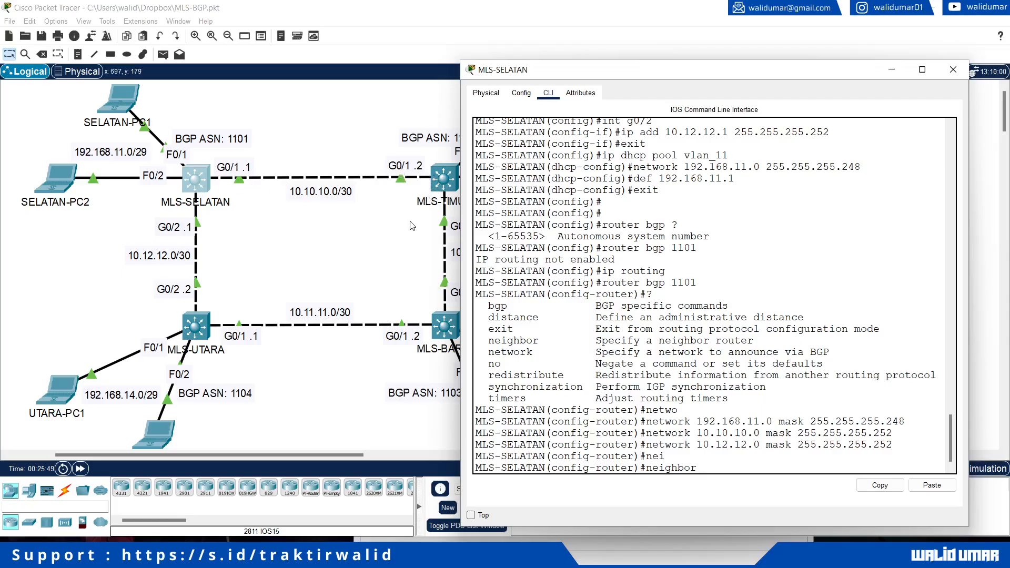
text(?)
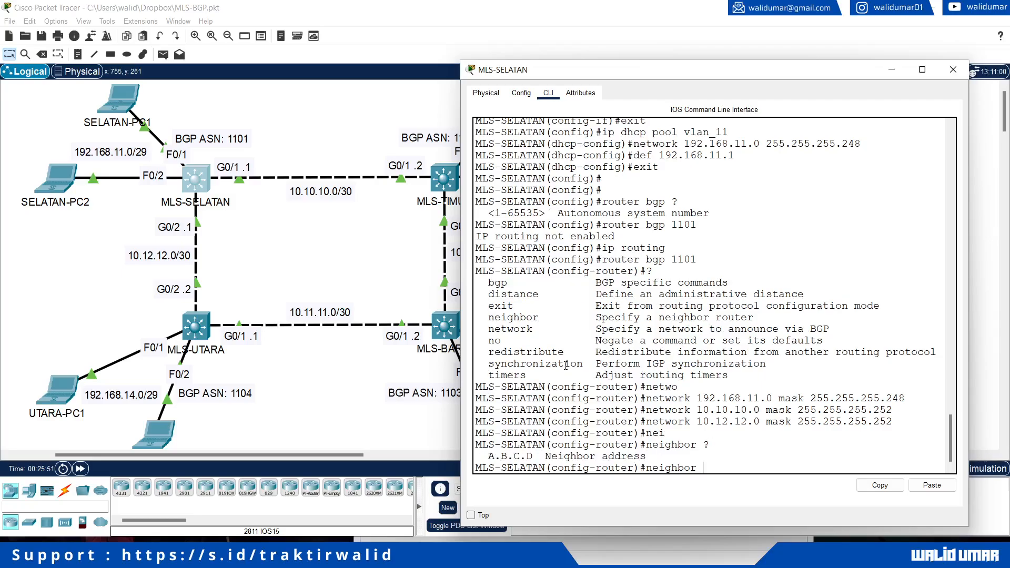
text(10.10.10.2 ?)
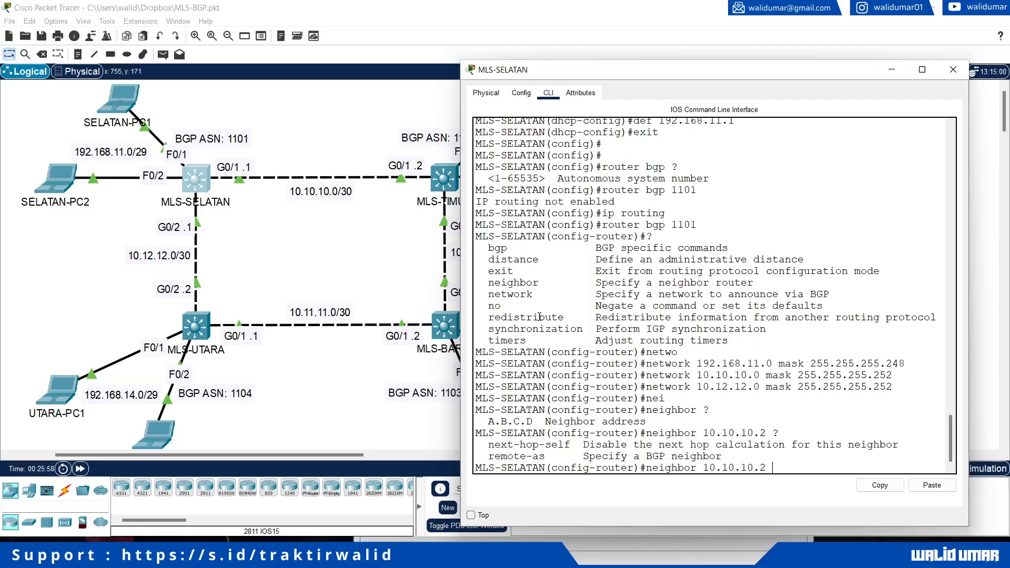
text(remote-as)
drag(581, 78, 622, 76)
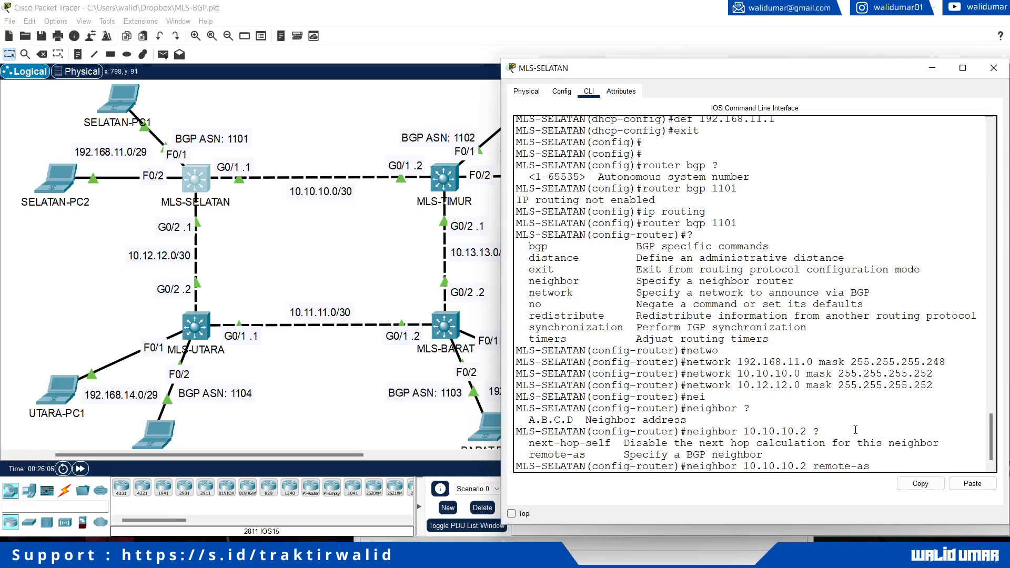
text(1102)
key(Return)
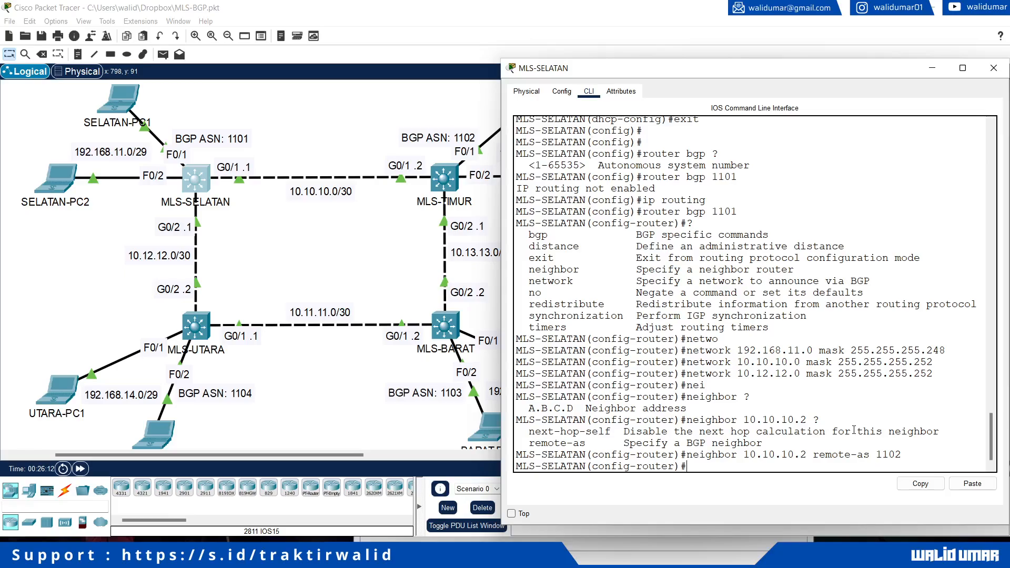
Add BGP neighbor 10.12.12.2 with remote AS 1104 on MLS-SELATAN and leave the BGP configuration.
text(neigh)
key(Tab)
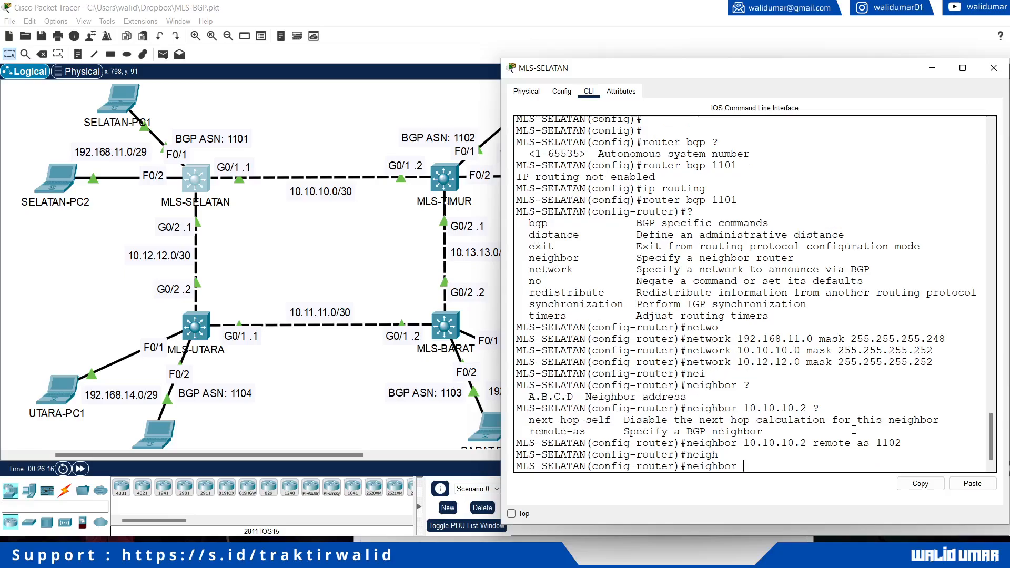
text(10.12.12.2 remote-as)
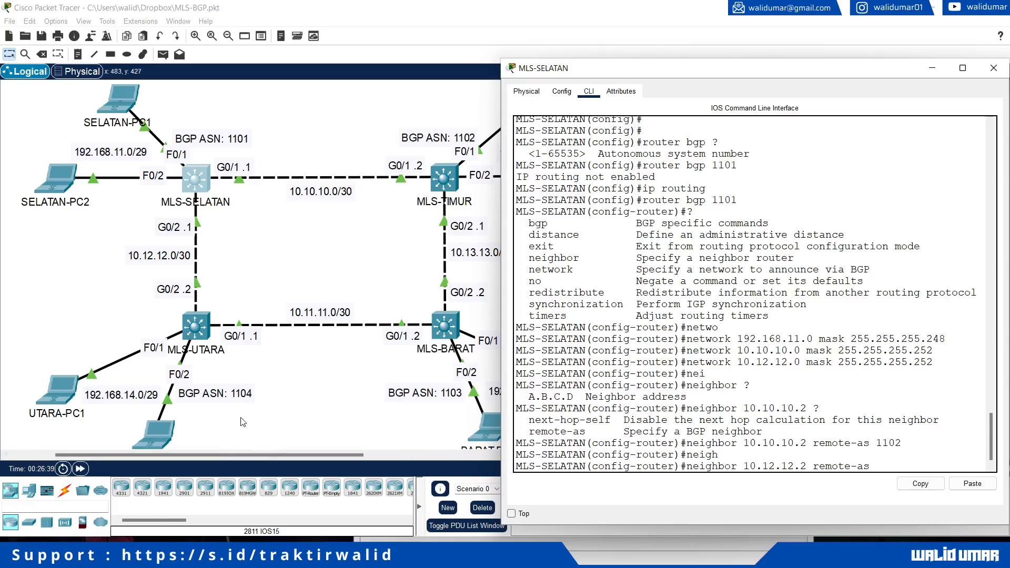
text(1104)
key(Return)
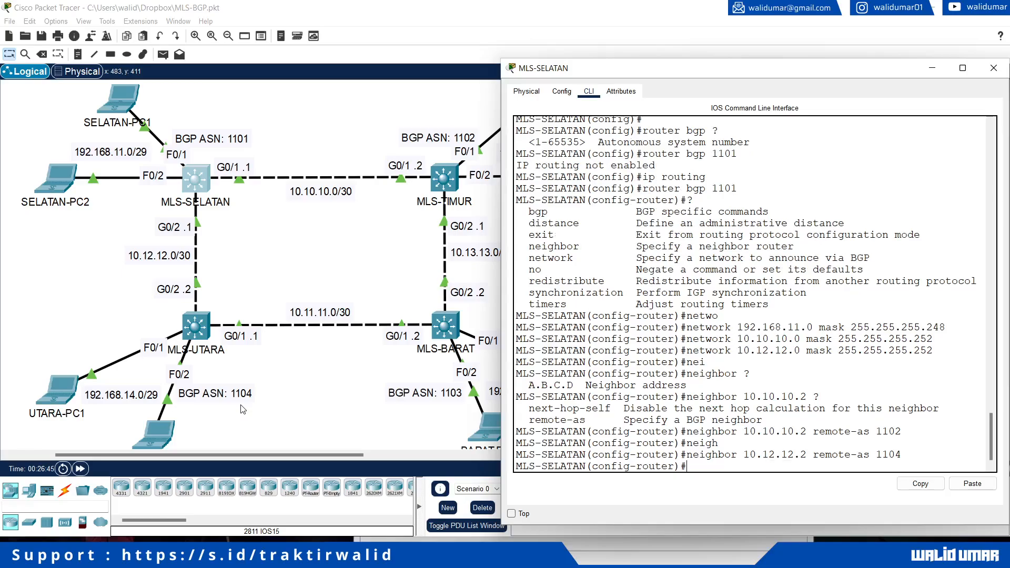
text(exit)
key(Return)
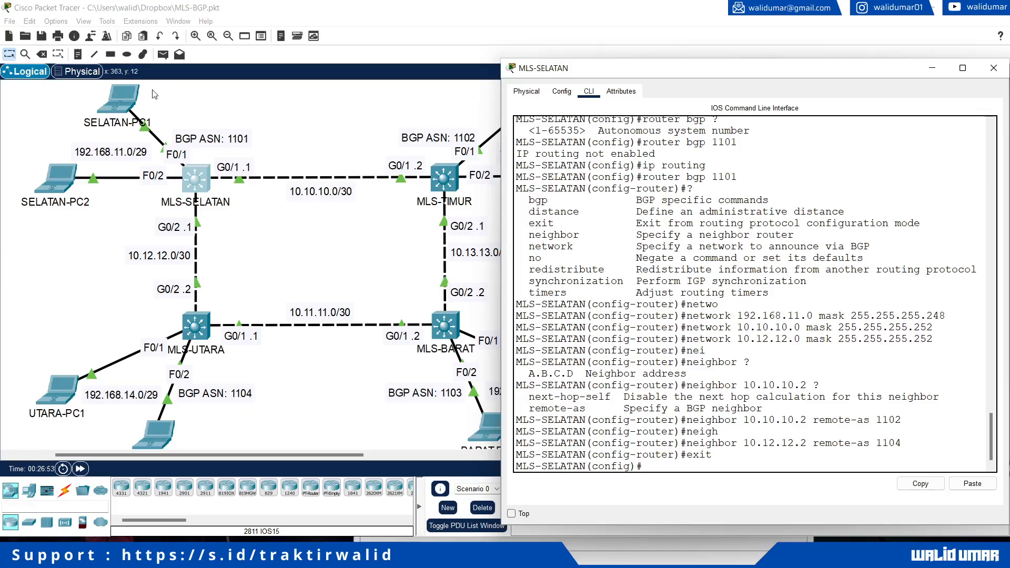
Open the MLS-TIMUR console, enable IP routing and enter the BGP configuration for AS number 1102.
click(325, 256)
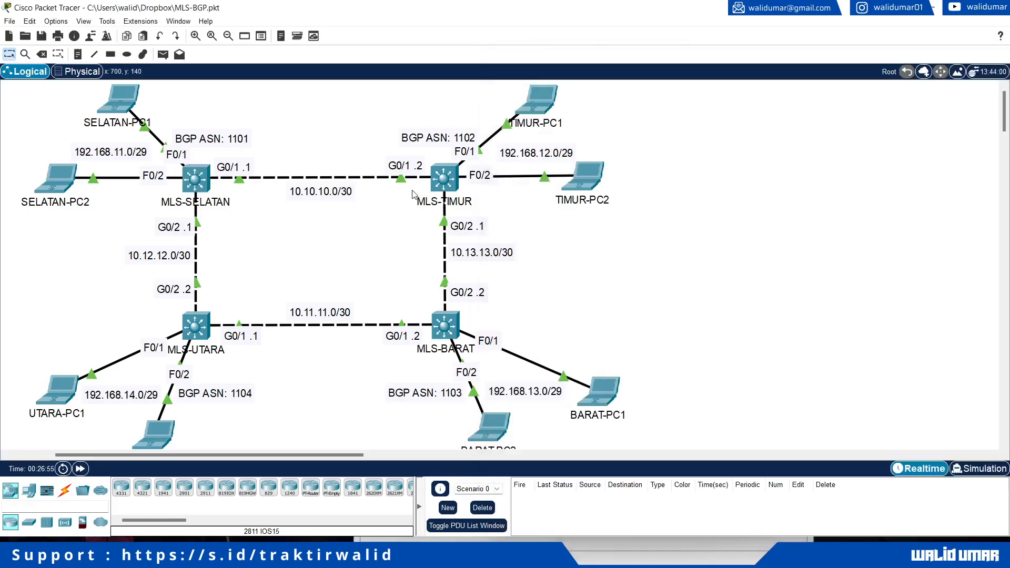
click(444, 186)
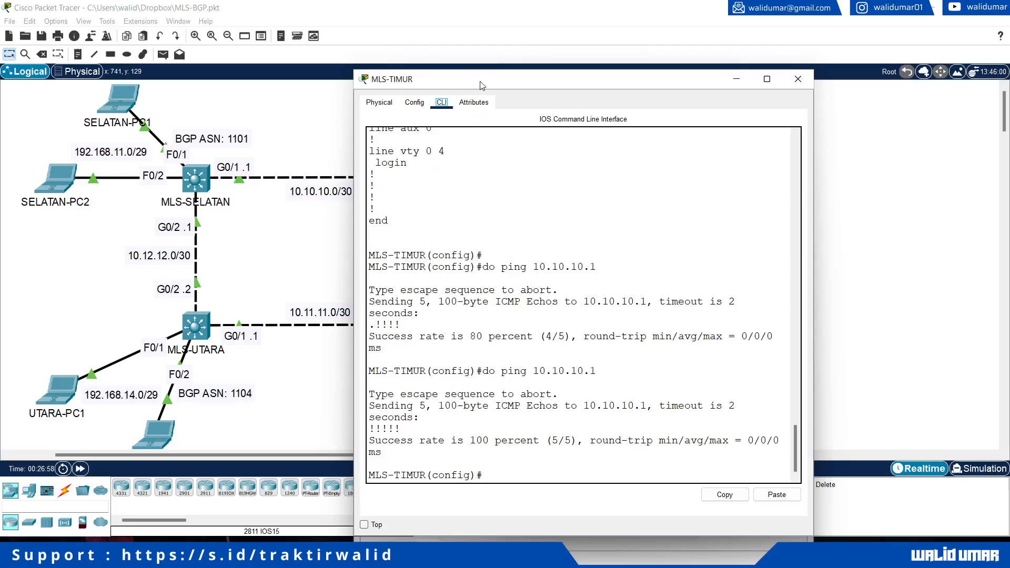
drag(484, 112, 667, 70)
click(768, 465)
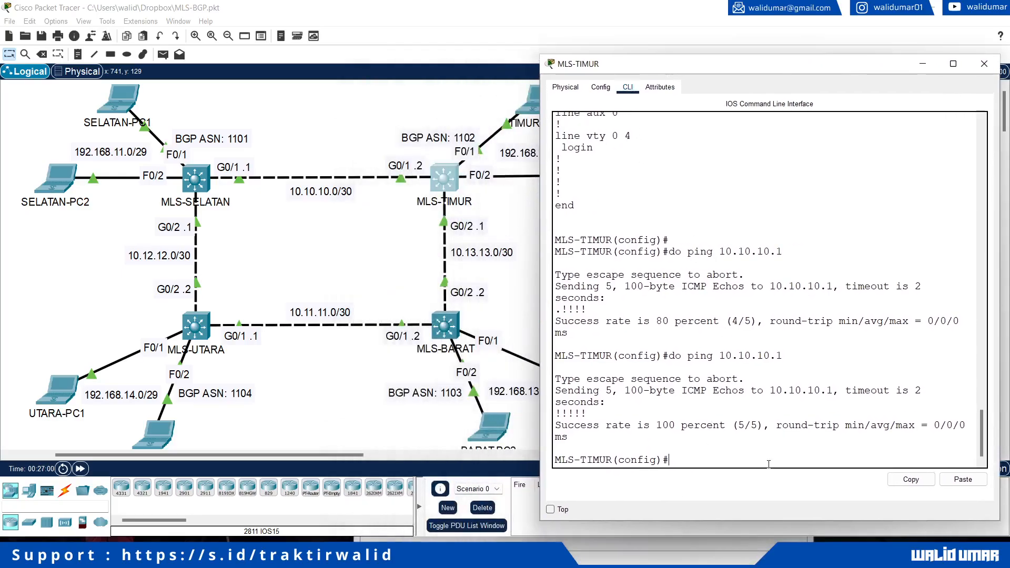
text(ip routing)
key(Return)
text(rout)
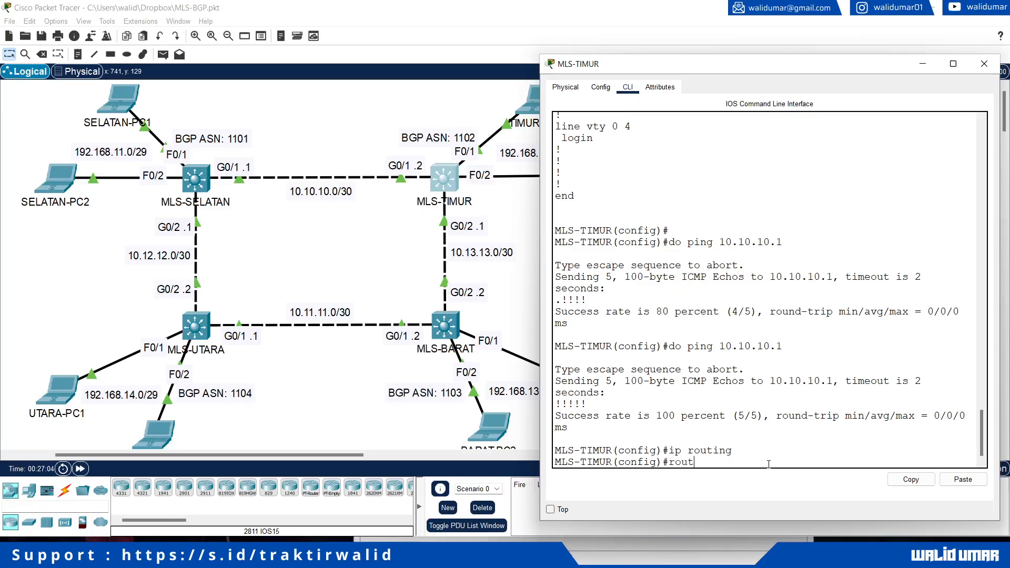
text(er bgp 1102)
key(Return)
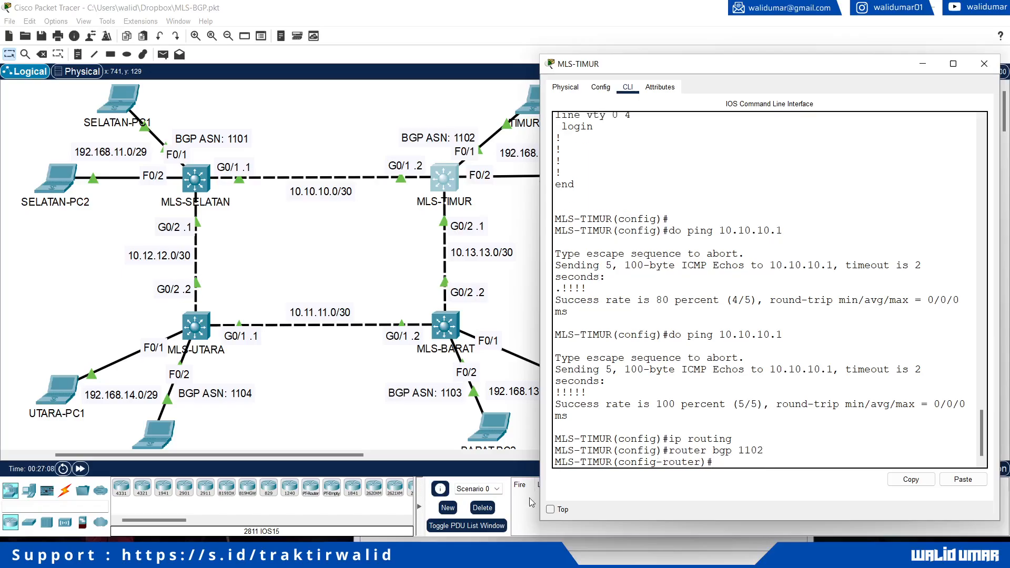
Keep the MLS-TIMUR console on top and advertise network 192.168.12.0 with mask 255.255.255.248 in BGP.
click(550, 509)
drag(361, 455, 399, 461)
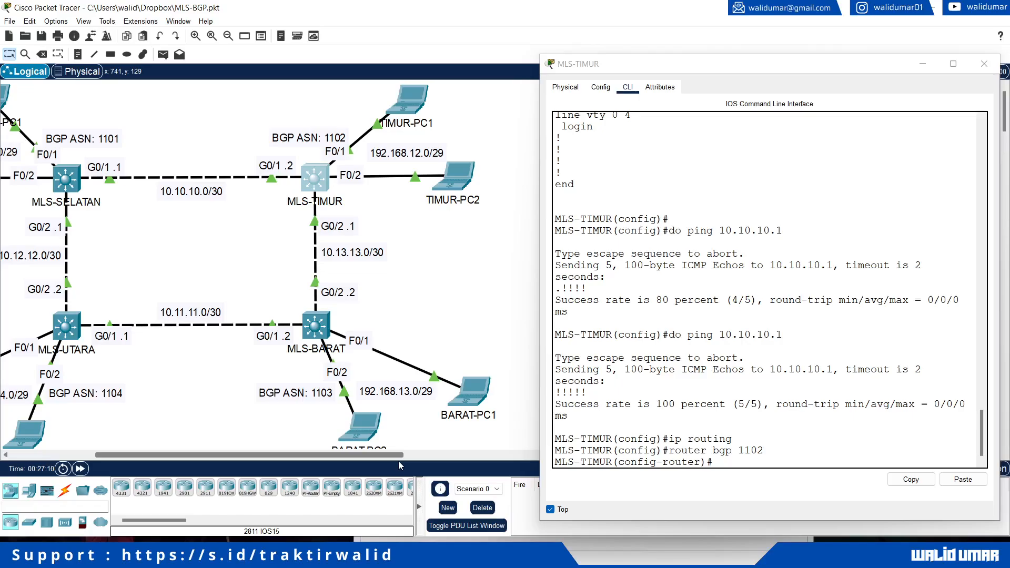
click(832, 458)
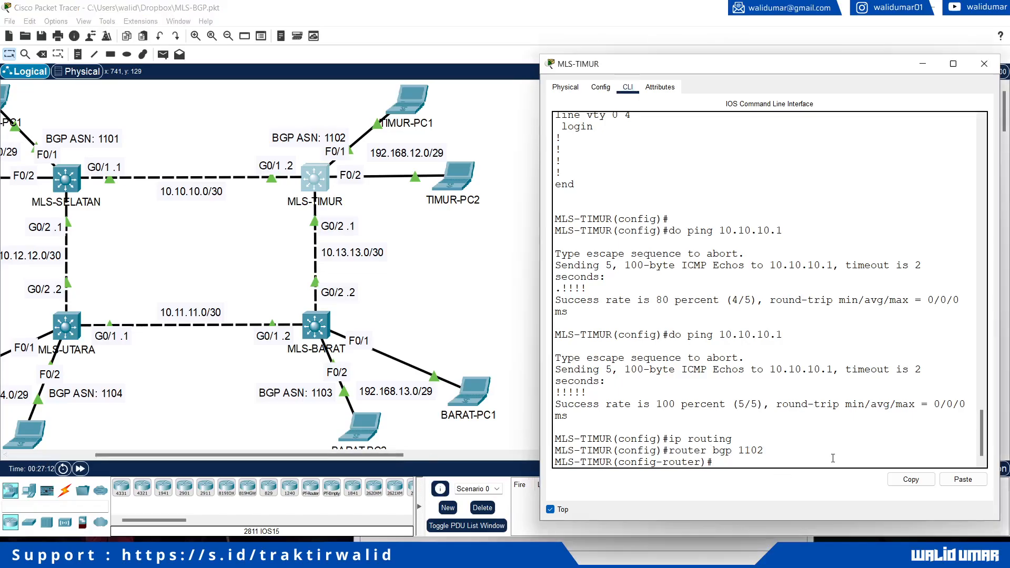
text(network )
text(192.168.1)
text(2.0 mask 255.255.2)
text(55.255.248)
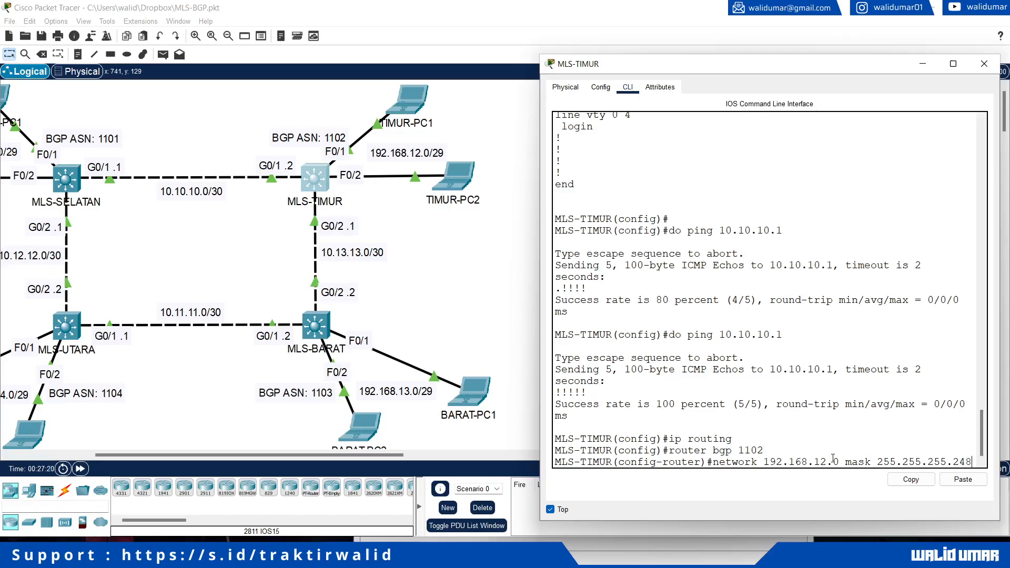
key(Return)
Advertise networks 10.10.10.0 and 10.13.13.0 in BGP on MLS-TIMUR, each with mask 255.255.255.252.
text(networ)
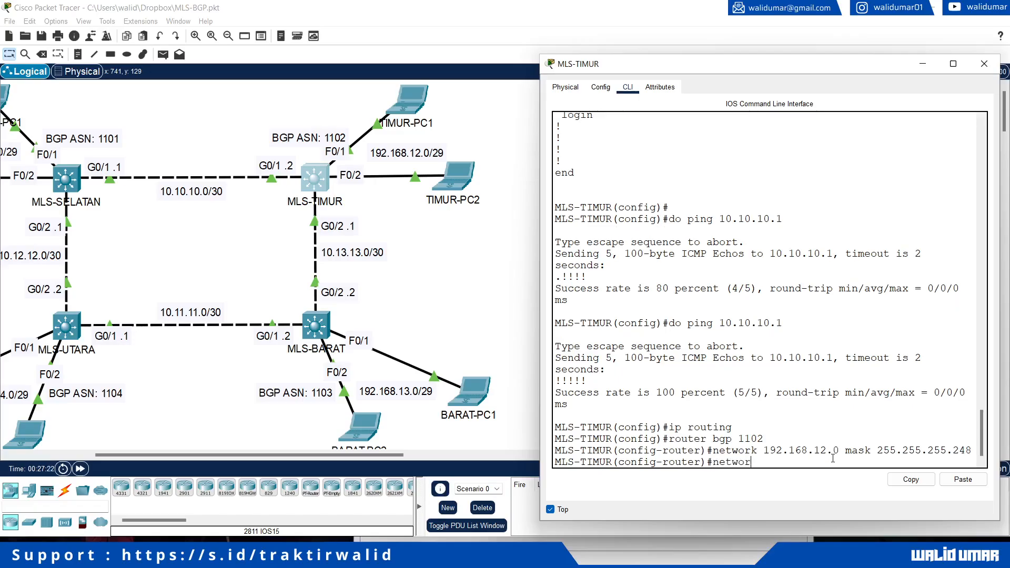
text(k 10.10.10.0 mask 255.255.255.252)
key(Return)
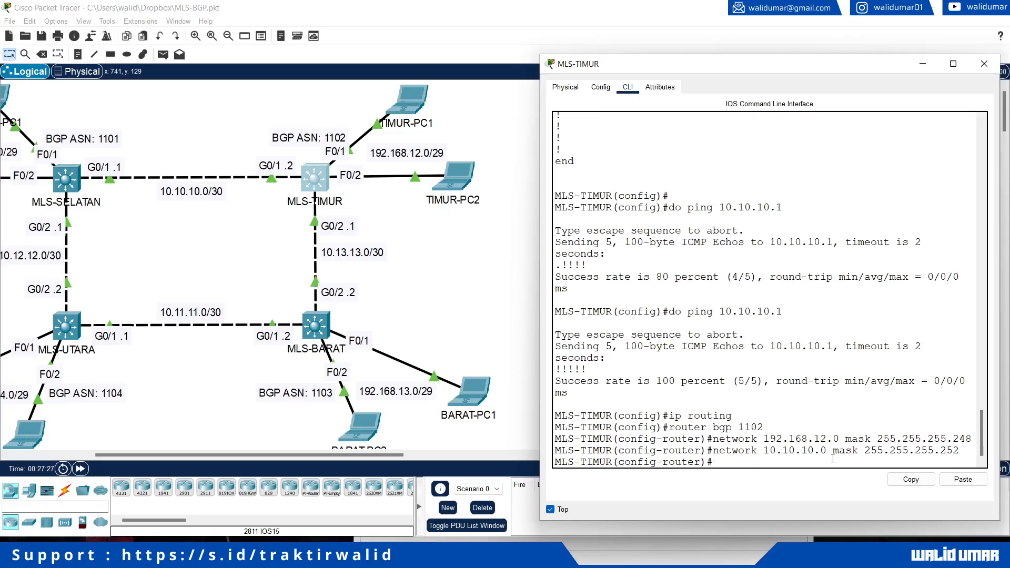
text(network 10.13.13.0 mask 255.25)
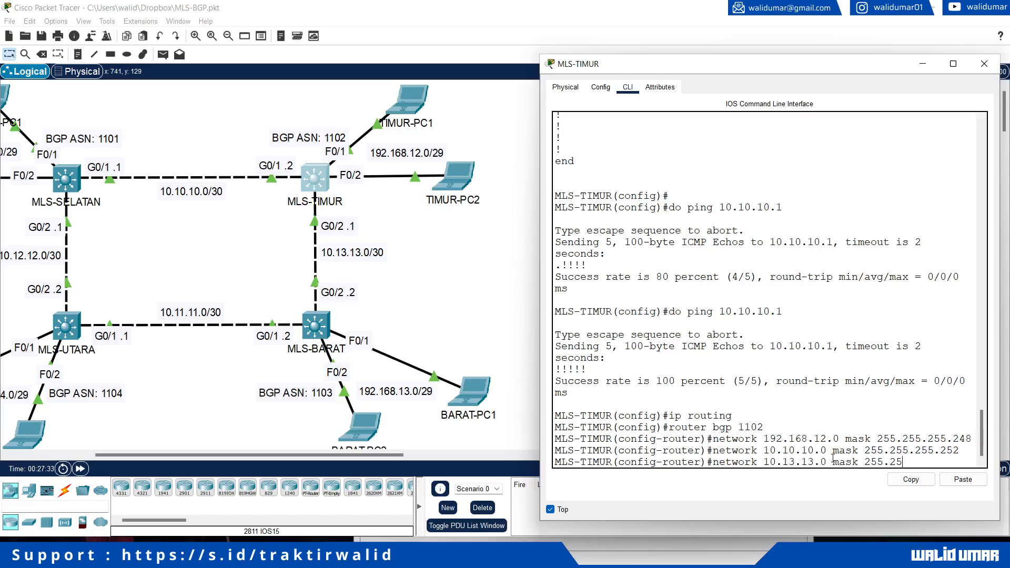
text(5.255.252)
key(Return)
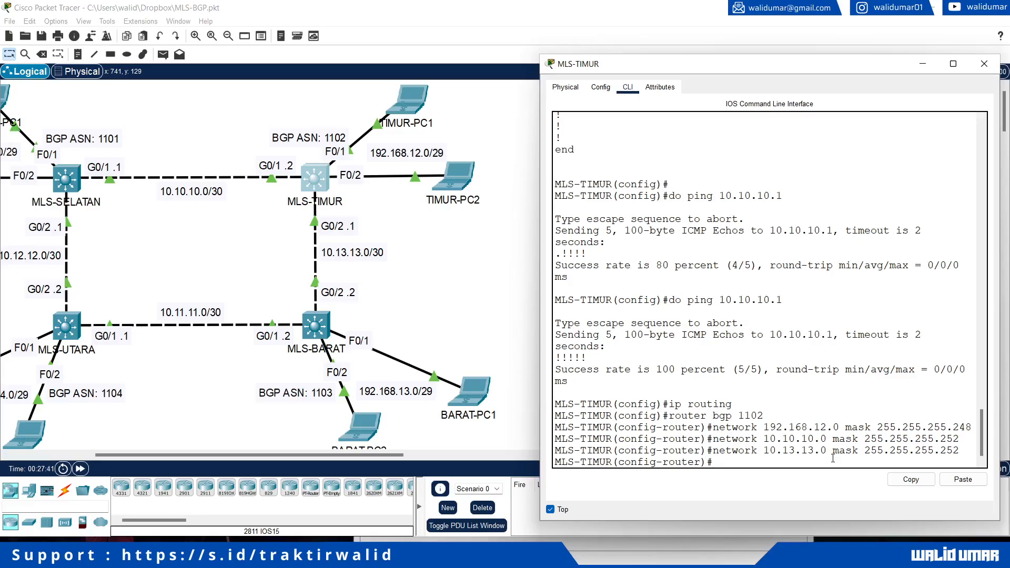
Add BGP neighbor 10.10.10.1 with remote AS 1101 on MLS-TIMUR.
text(neih)
key(Tab)
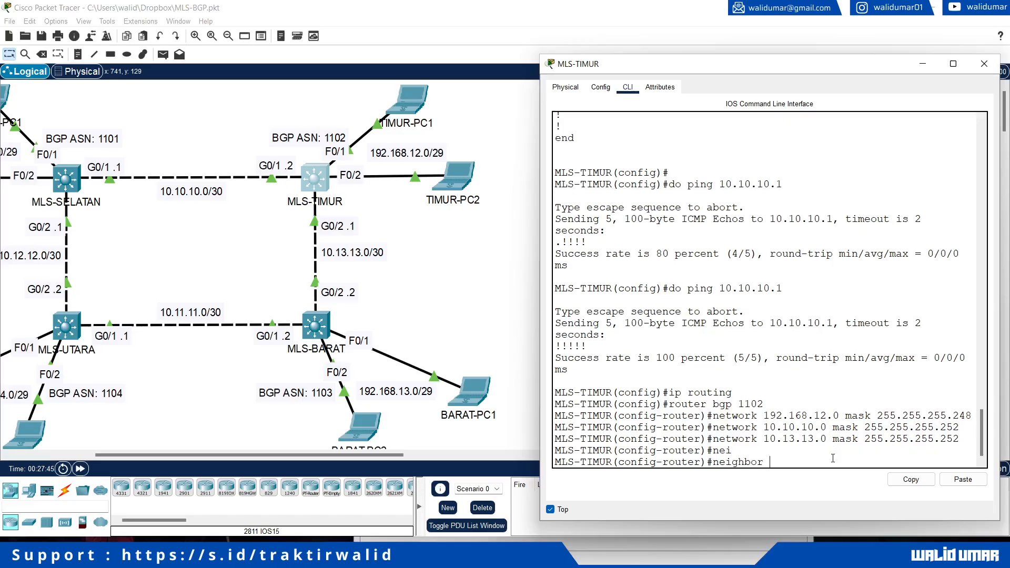
text(10.10.10.1 remote-as 1101)
key(Return)
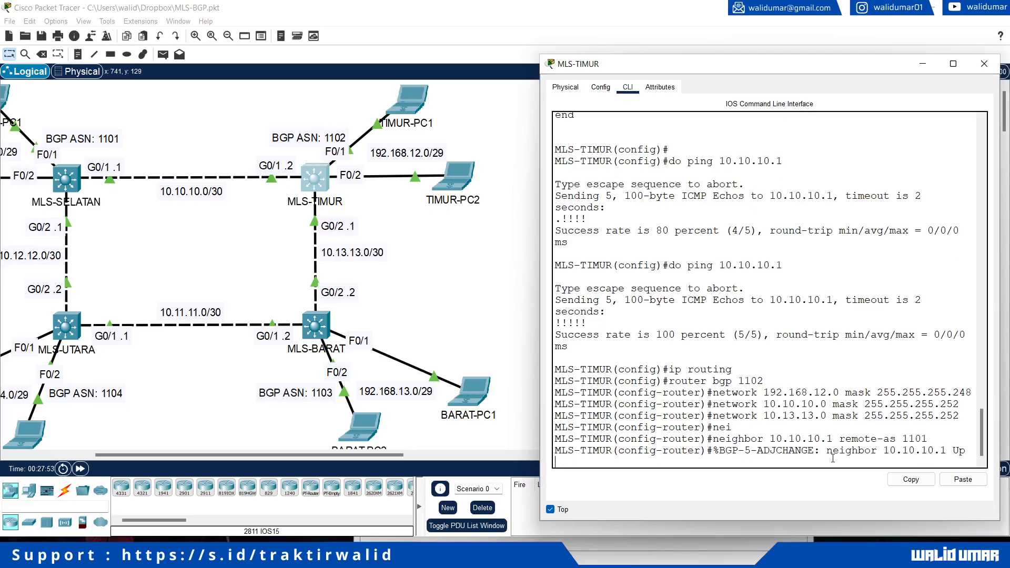
key(Return)
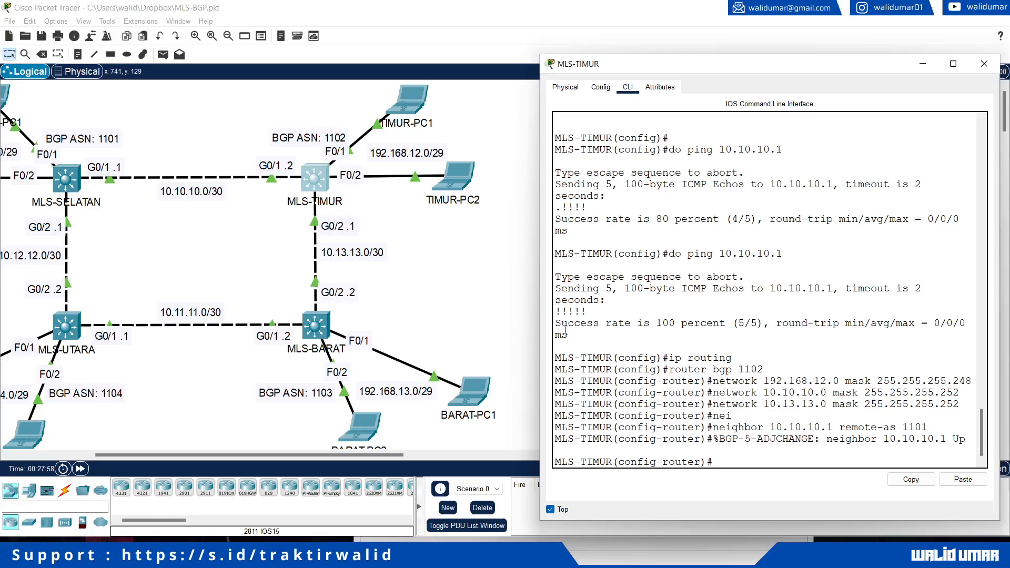
Add BGP neighbor 10.13.13.2 with remote AS 1103 on MLS-TIMUR and return to global configuration mode.
text(neigh)
key(Tab)
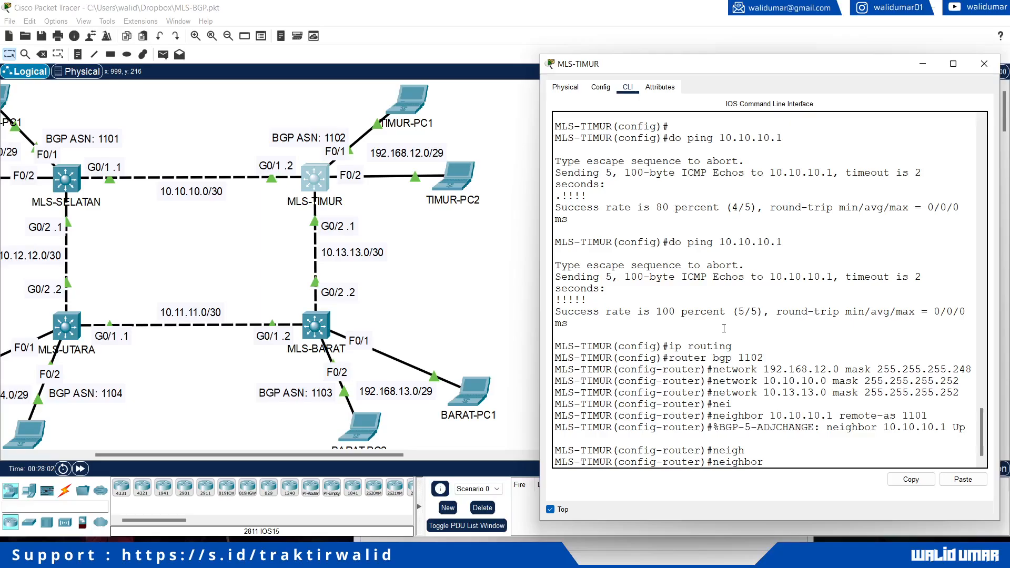
text(10.13.13.)
text(2 remote-as 1103)
key(Return)
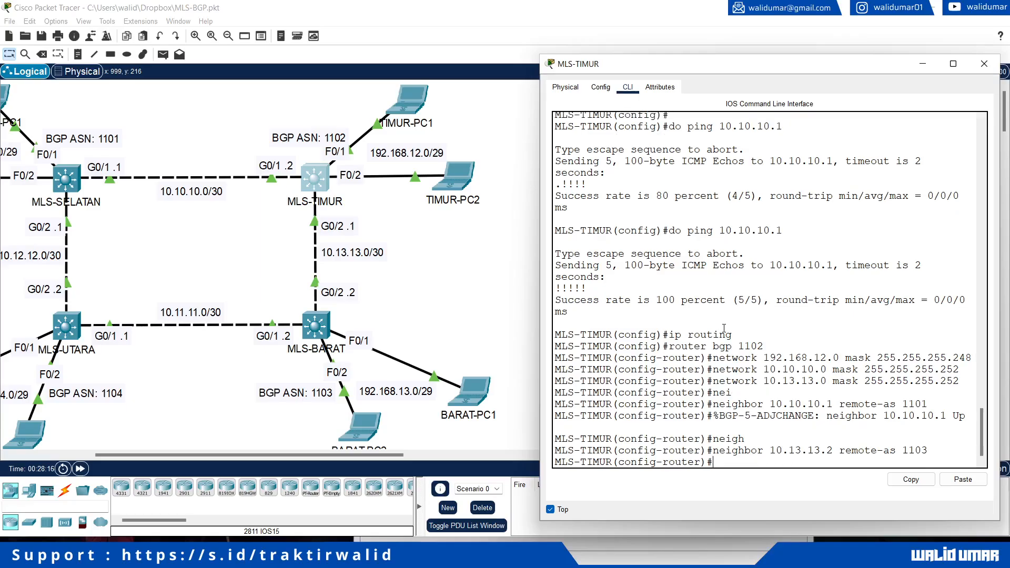
text(exit)
key(Return)
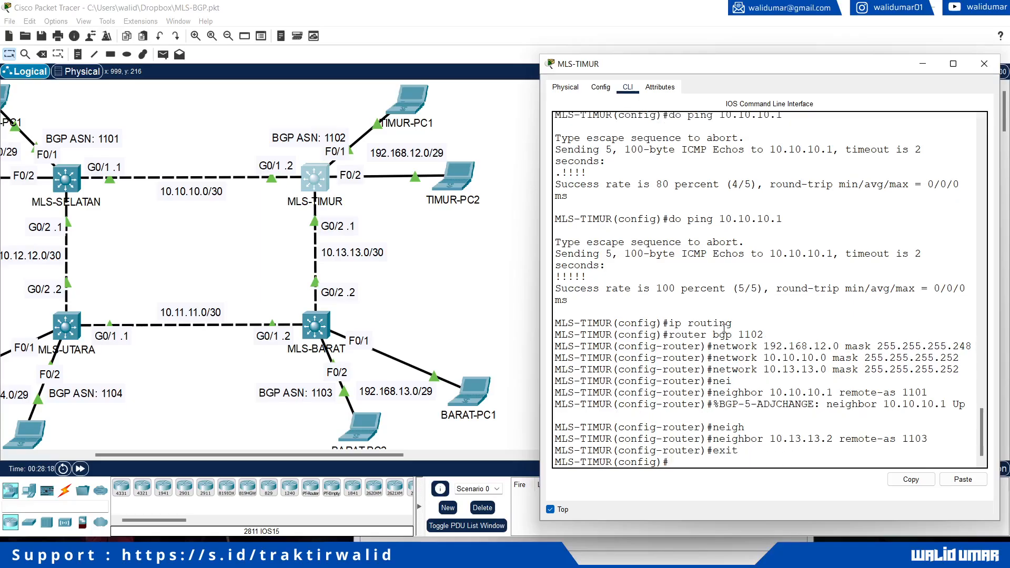
Review the BGP section of the running configuration on MLS-TIMUR, including its neighbors and networks, and close the console.
text(do sh run)
key(Return)
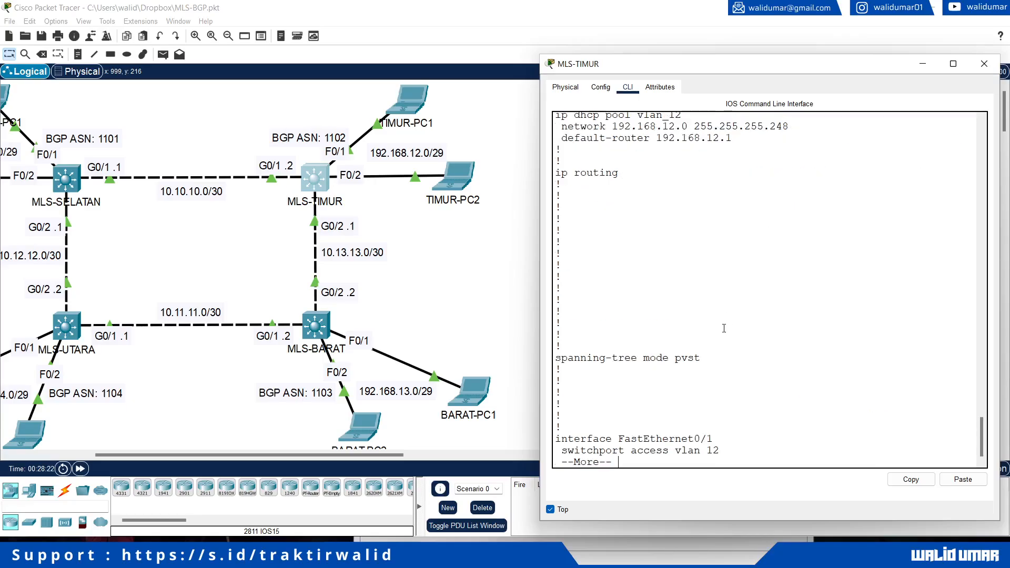
key(space)
key(space)
key(space)
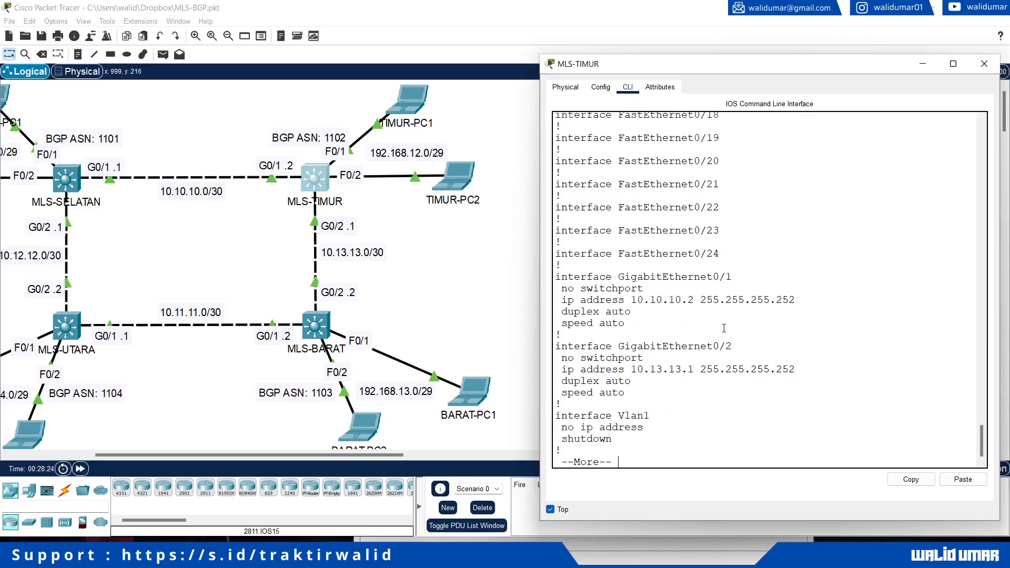
key(Return)
key(Return)
key(Return)
key(Return)
key(Return)
key(Return)
key(Return)
key(Return)
key(Return)
key(Return)
key(Return)
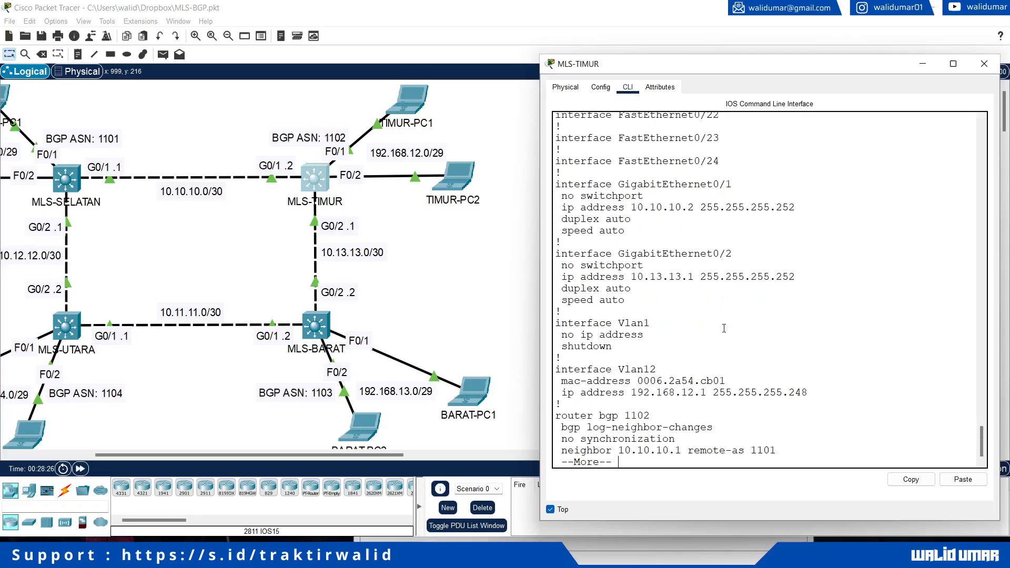
key(Return)
key(Return)
key(Return)
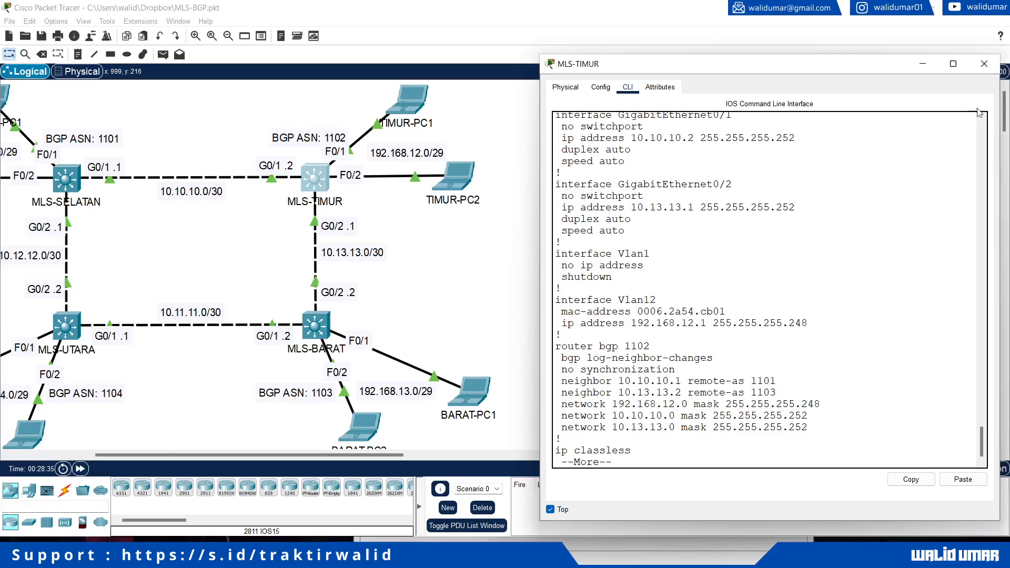
click(981, 67)
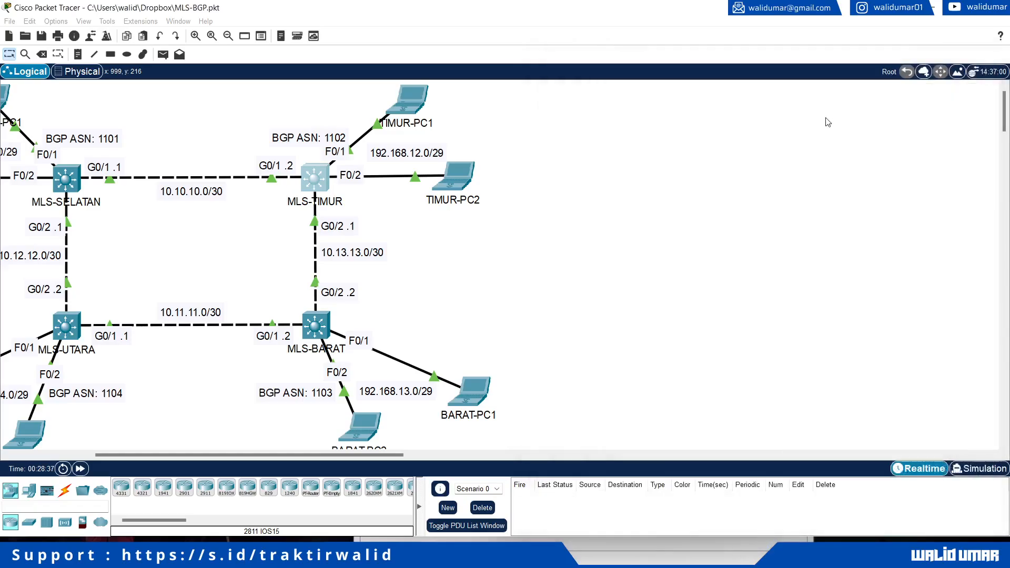
Open the MLS-BARAT console, enable IP routing and enter the BGP configuration for AS number 1103.
click(311, 326)
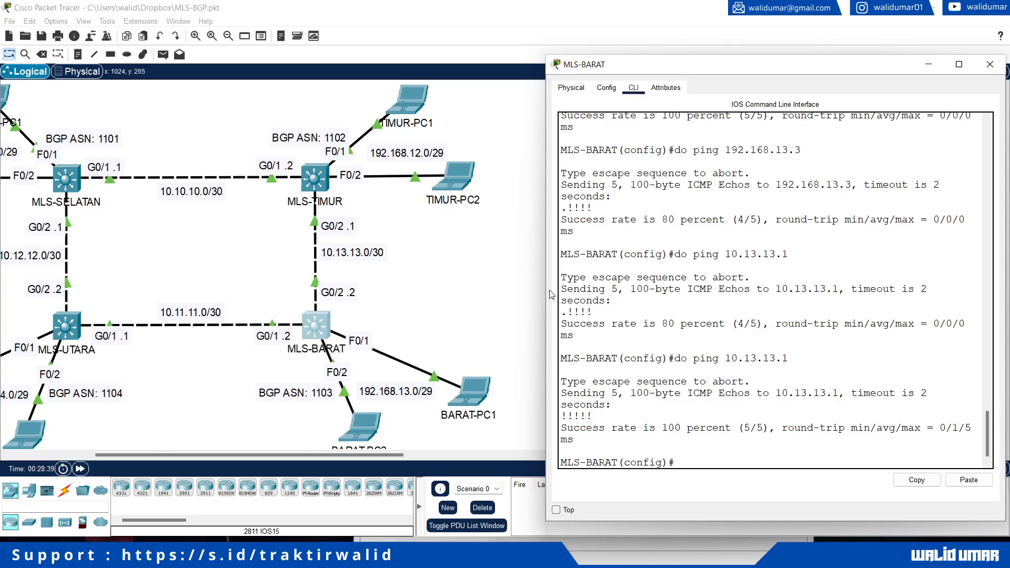
text(ip routing)
key(Return)
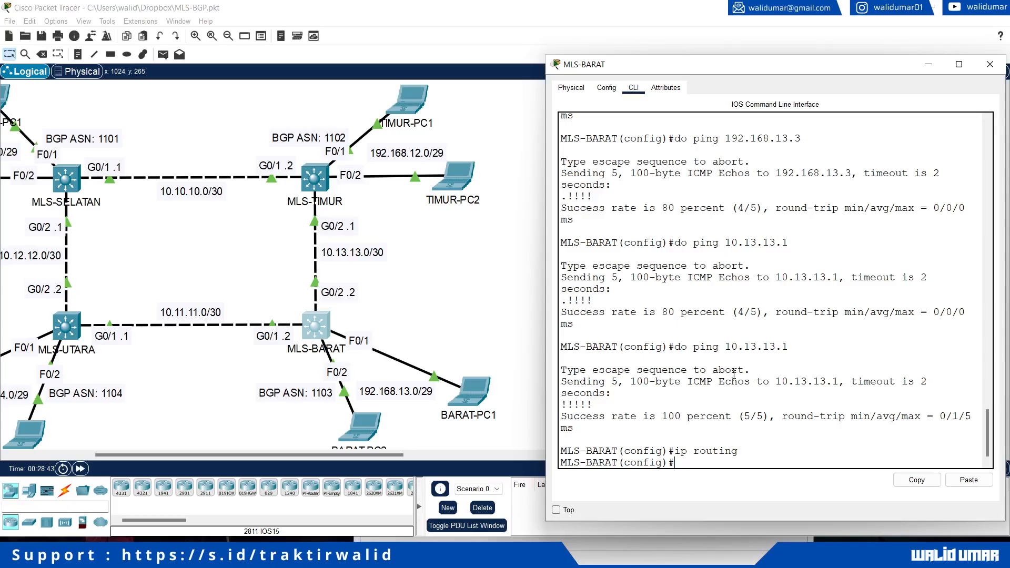
text(router bgp 1103)
key(Return)
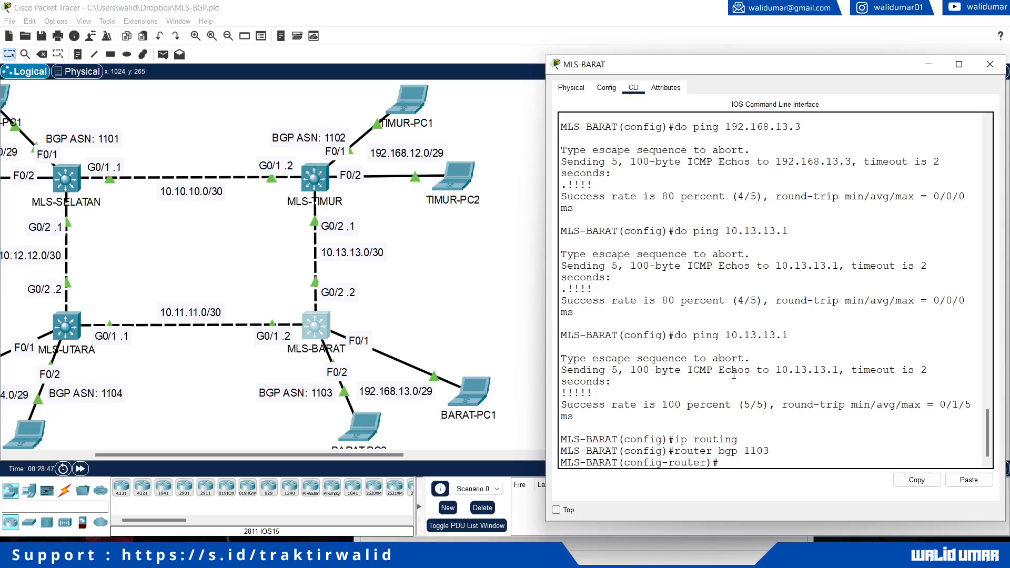
Advertise networks 10.13.13.0 and 10.11.11.0 with mask 255.255.255.252 and 192.168.13.0 with mask 255.255.255.248 in BGP on MLS-BARAT.
text(network 10.13.13.0 mask 255.255.255.252)
key(Return)
text(network)
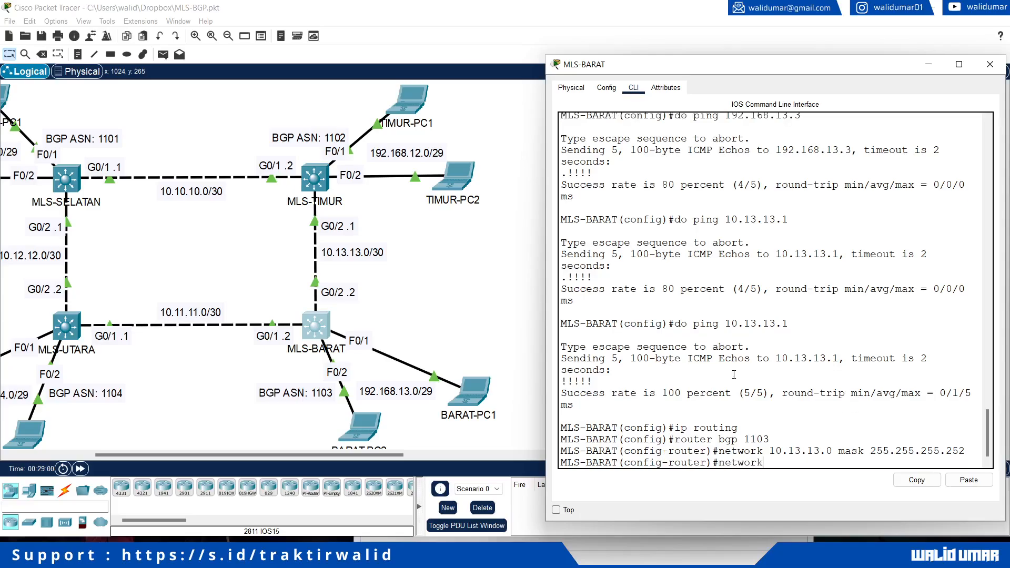
text( 10.11.11.0 mask 255.255.255.252)
key(Return)
text(network 192.16)
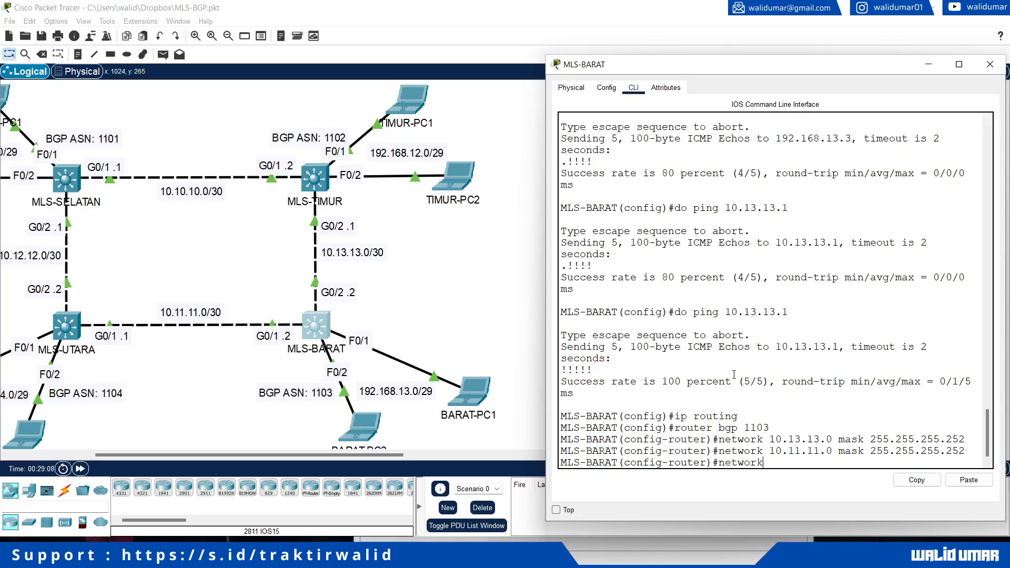
text(8.13.0 mask 255.255.255.248)
key(Return)
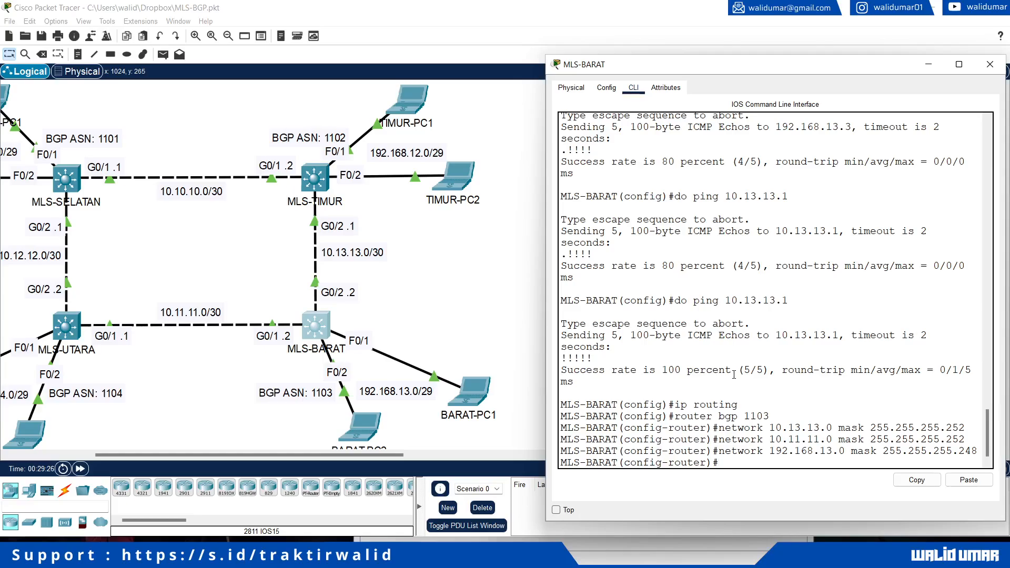
Add BGP neighbor 10.13.13.1 with remote AS 1102 on MLS-BARAT.
text(nei)
key(Tab)
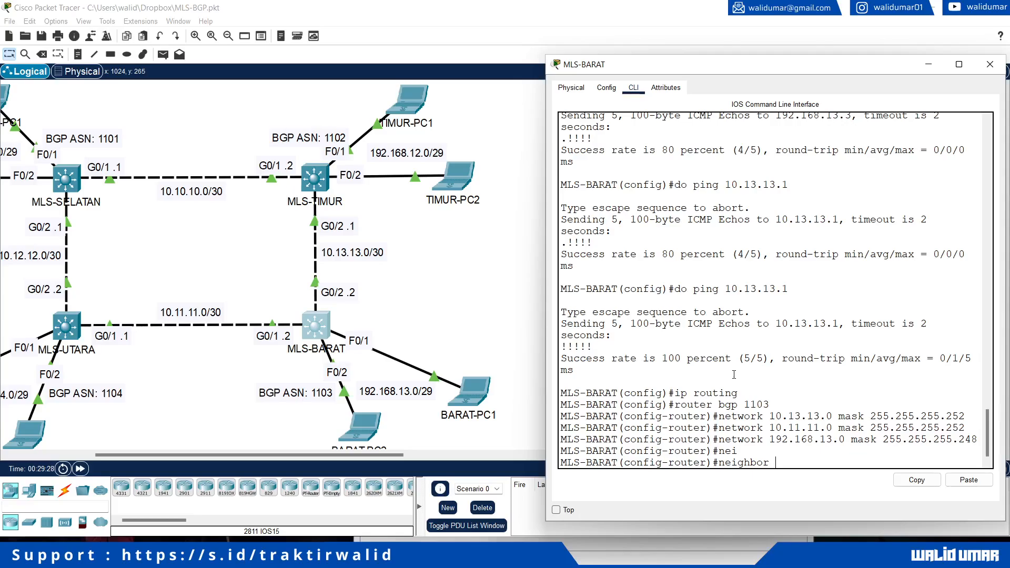
text(10.13.13.1 remote-as 1102)
key(Return)
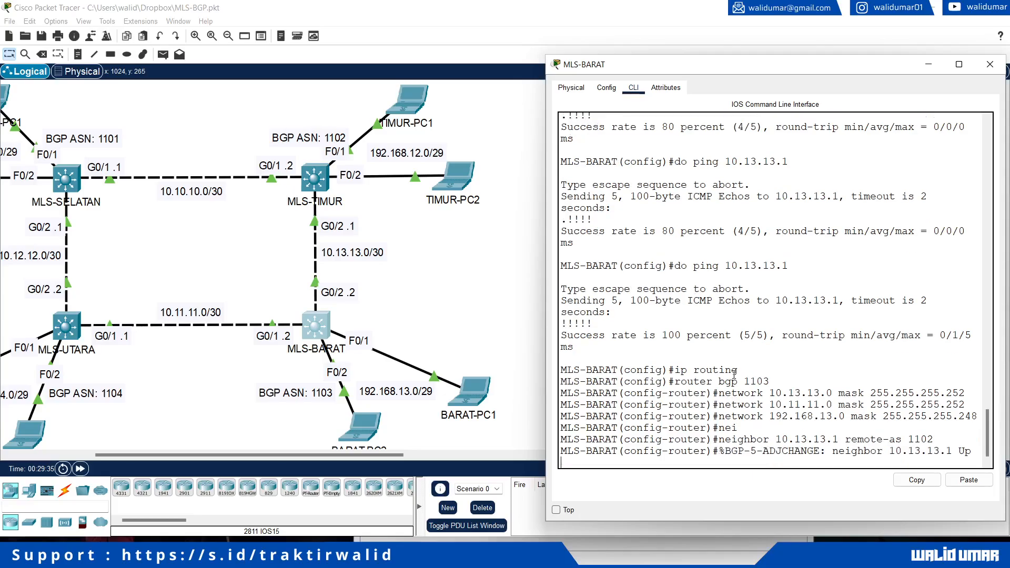
drag(734, 374, 965, 405)
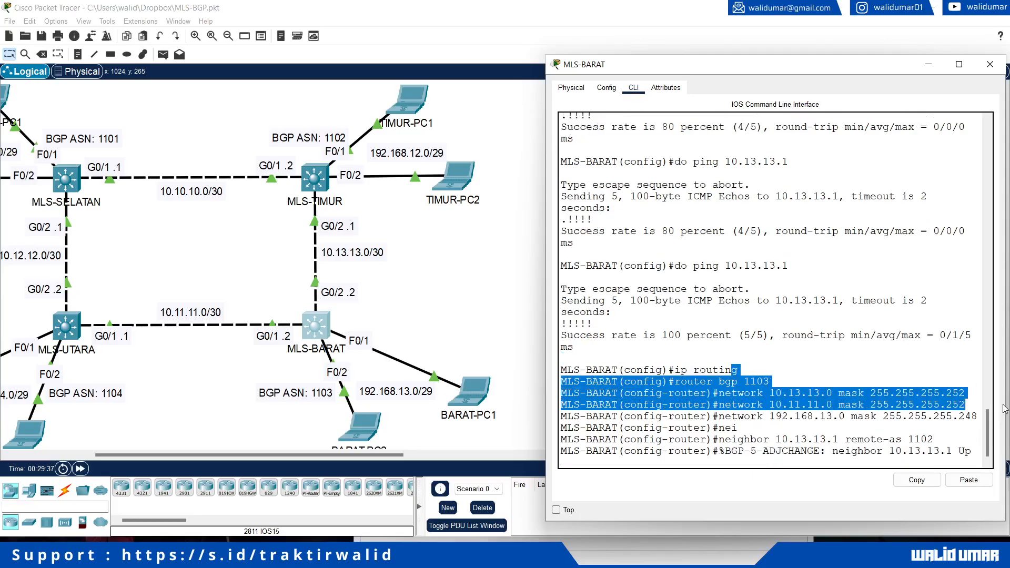
click(947, 431)
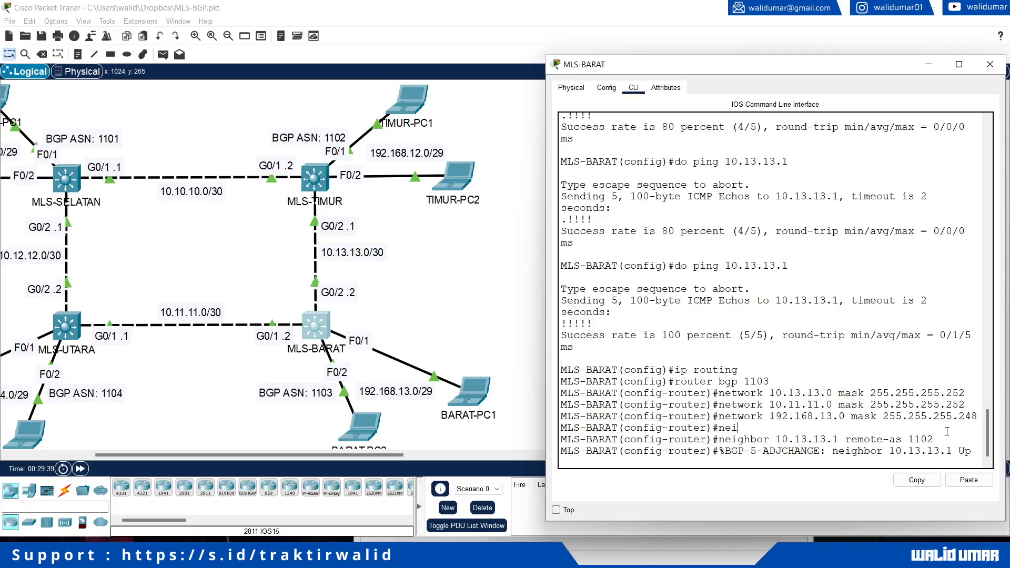
key(Return)
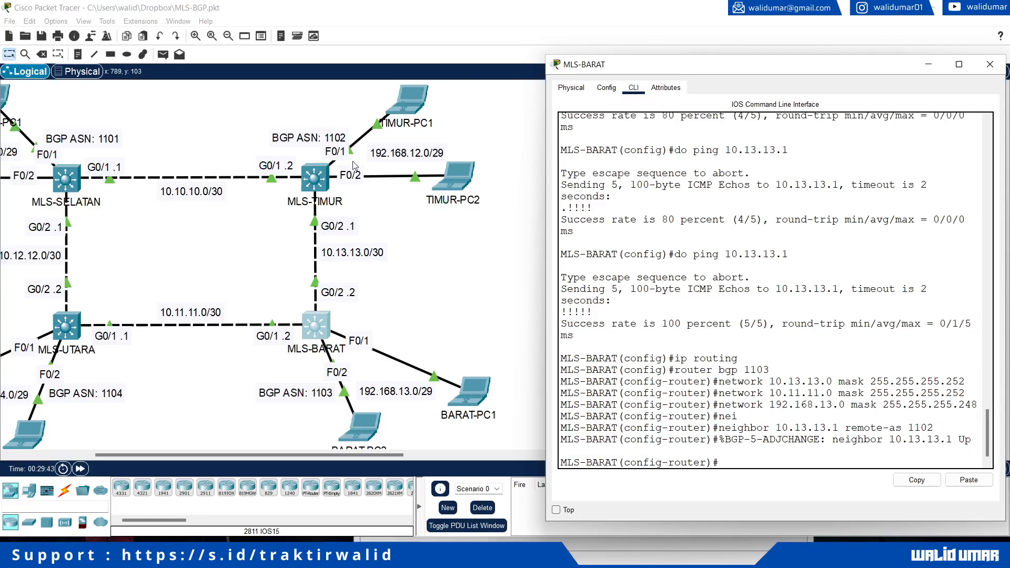
Check the MLS-TIMUR console for the BGP adjacency with MLS-BARAT.
click(316, 191)
click(315, 191)
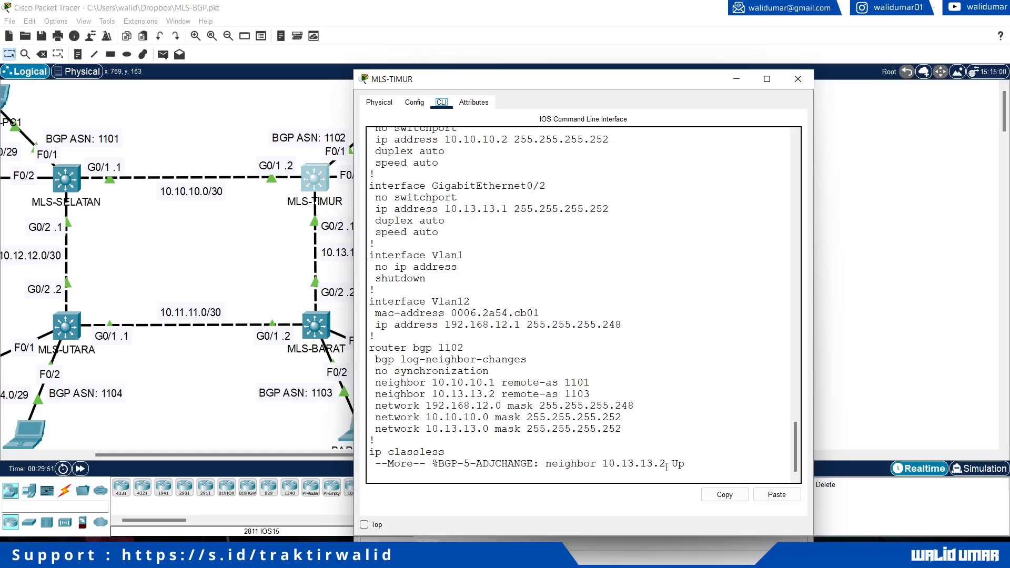
click(239, 279)
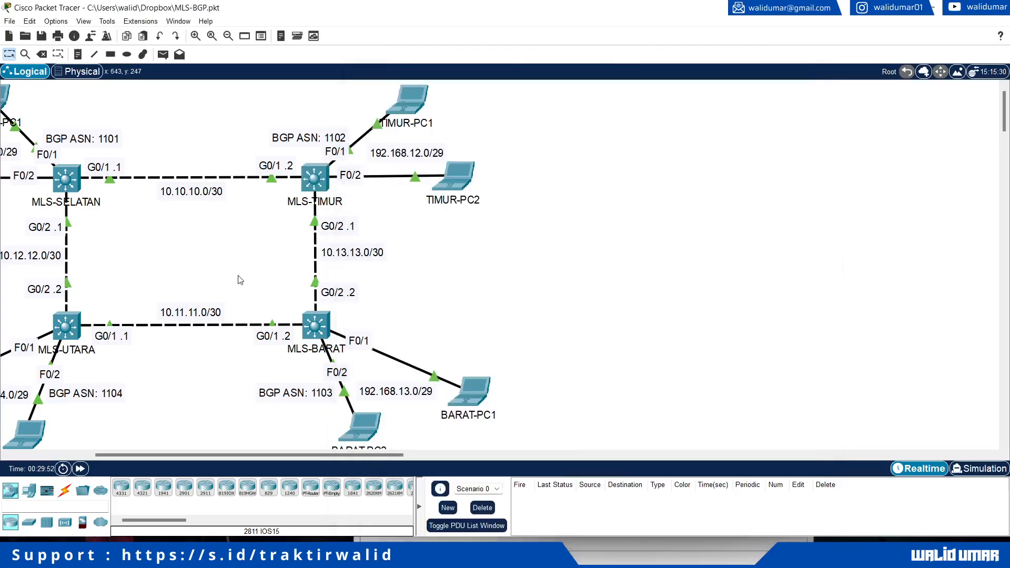
Add BGP neighbor 10.11.11.1 with remote AS 1104 on MLS-BARAT and return to global configuration mode.
click(312, 339)
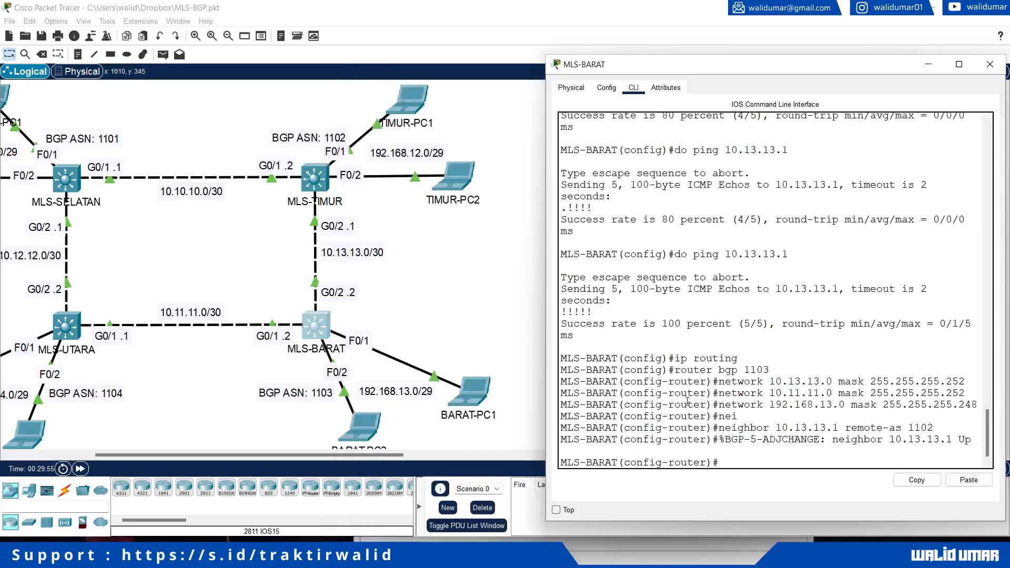
text(exi)
key(BackSpace)
key(BackSpace)
text(nei)
key(Tab)
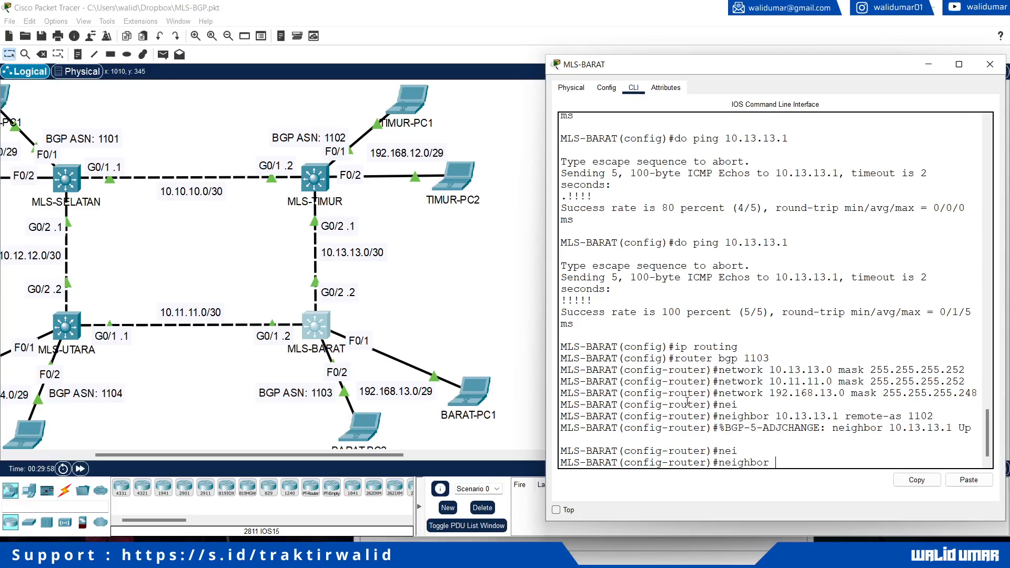
text(10.11.11.1 remote-as 1104)
key(Return)
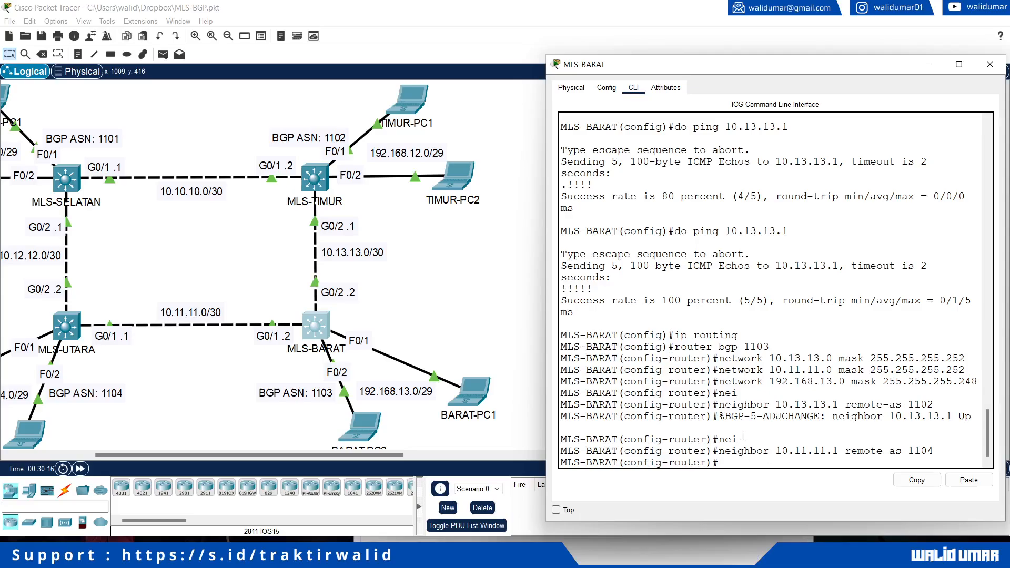
text(exit)
key(Return)
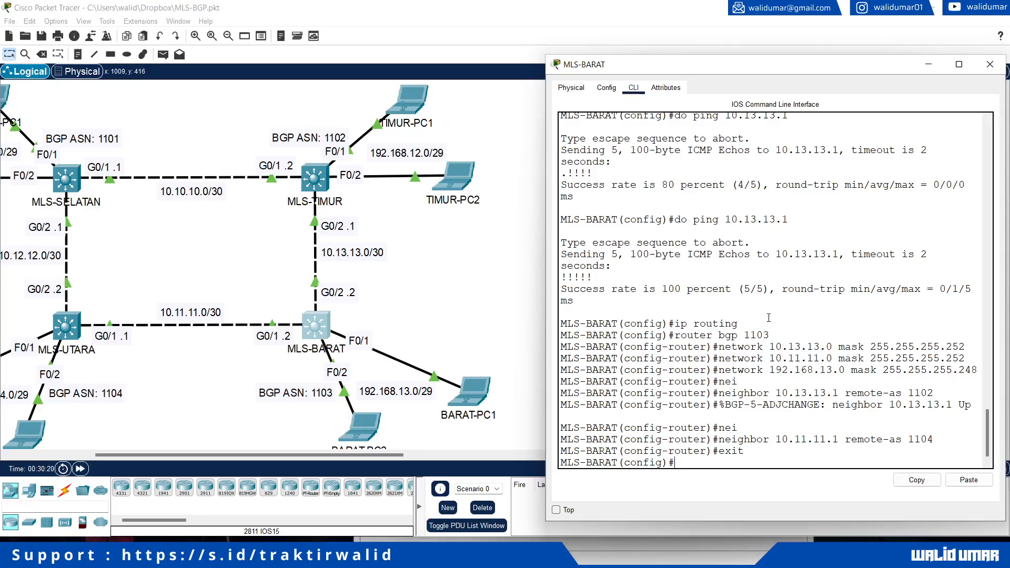
Review the BGP section of the running configuration on MLS-BARAT, including its neighbors and networks.
text(do sh run)
key(Return)
key(Return)
key(space)
key(space)
key(space)
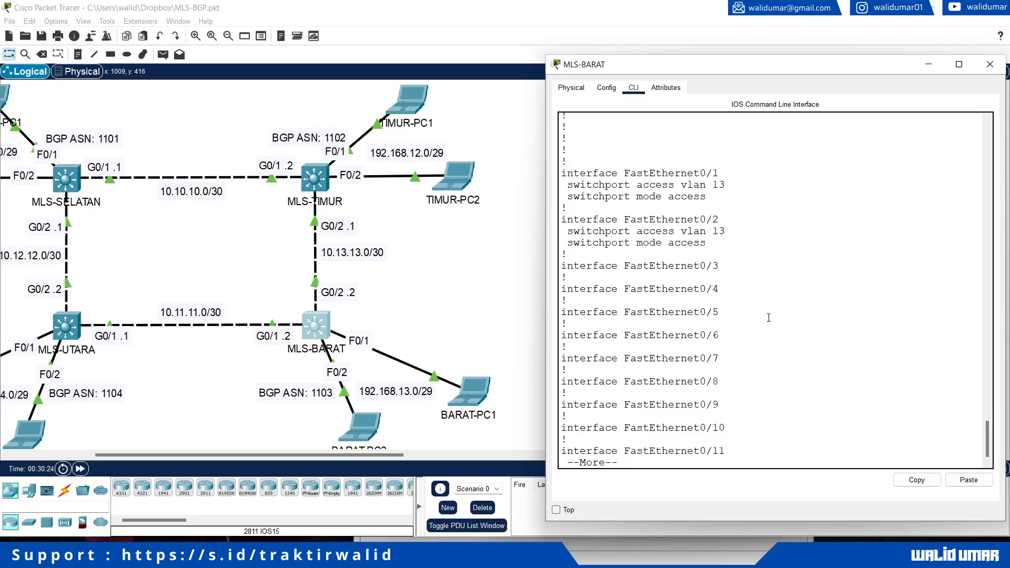
key(space)
key(Return)
key(Return)
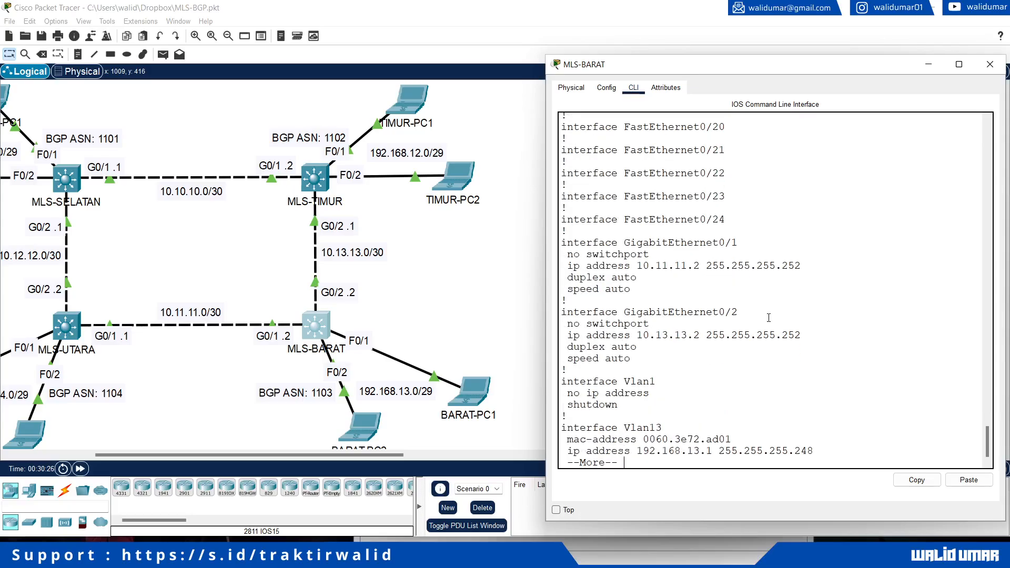
key(space)
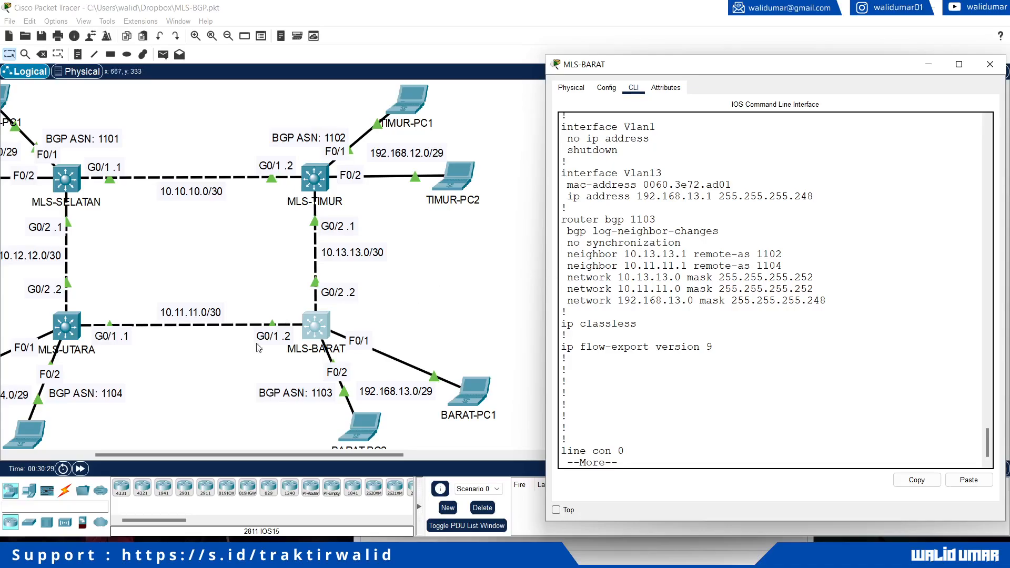
Open the MLS-UTARA console beside the topology and try to enter the BGP configuration for AS number 1104.
click(204, 456)
drag(205, 461, 158, 461)
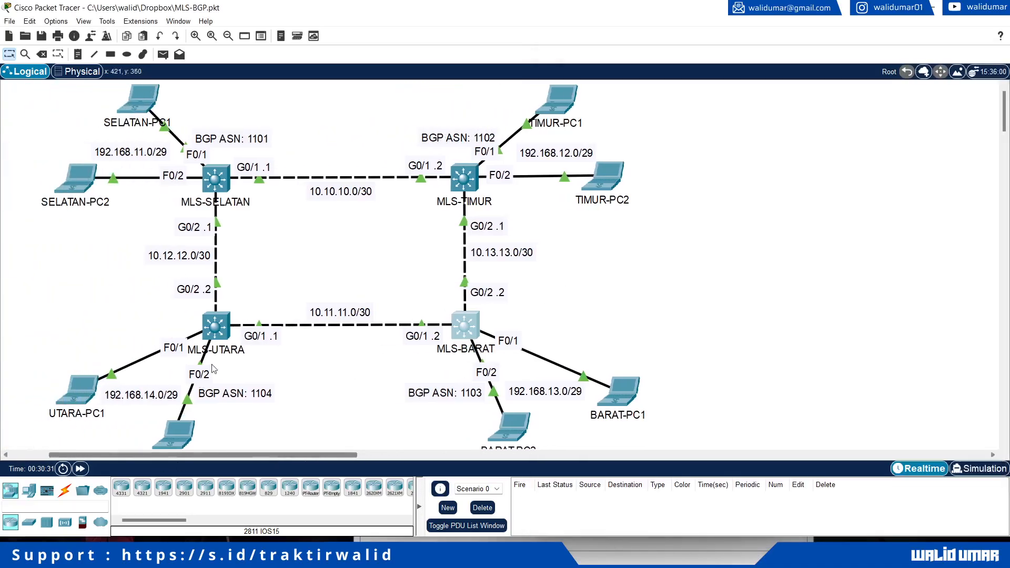
click(226, 323)
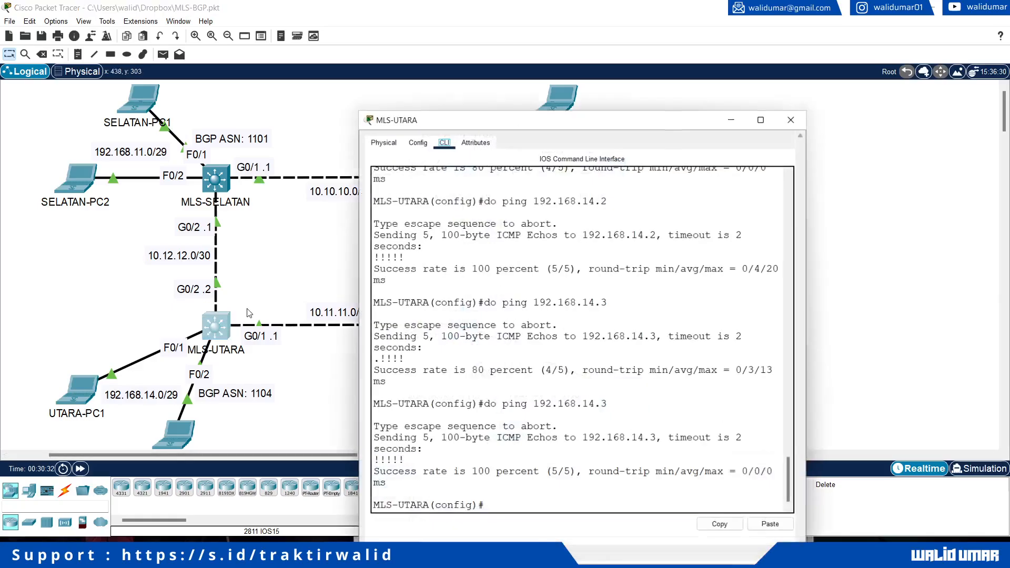
drag(489, 80, 663, 51)
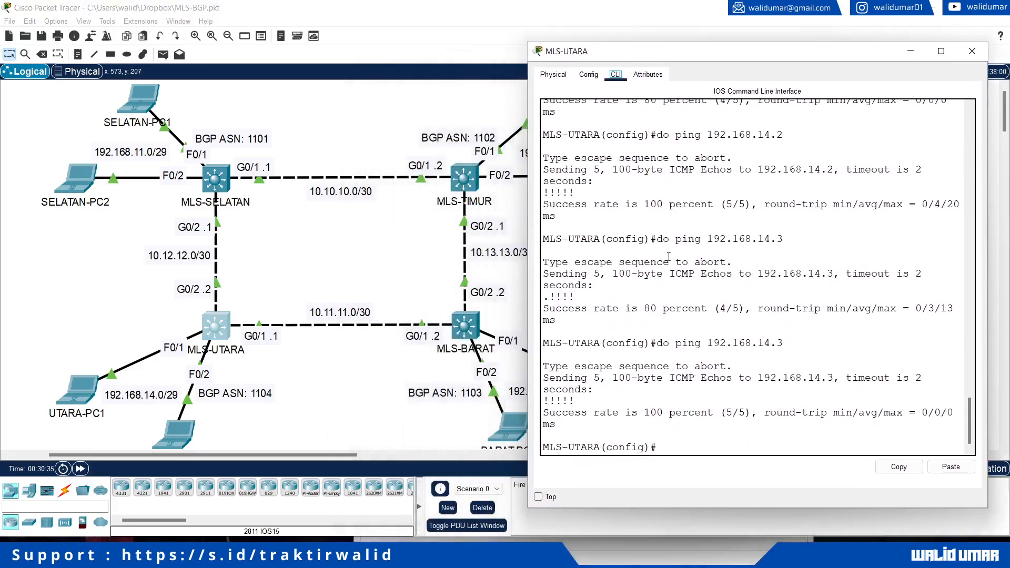
click(684, 446)
text(router bgp 1104)
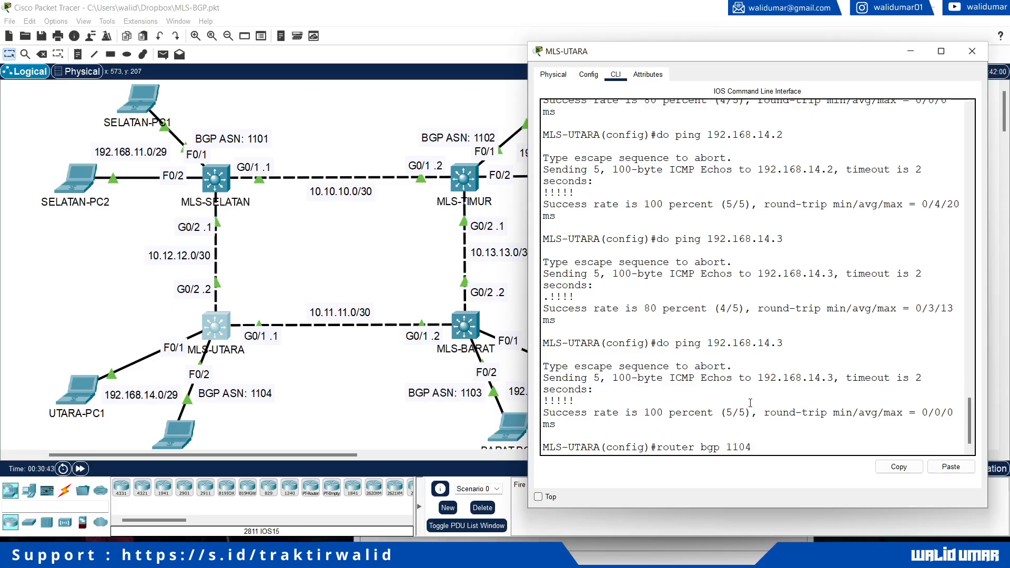
key(Return)
Enable IP routing on MLS-UTARA and enter the BGP configuration for AS number 1104.
text(ip routing)
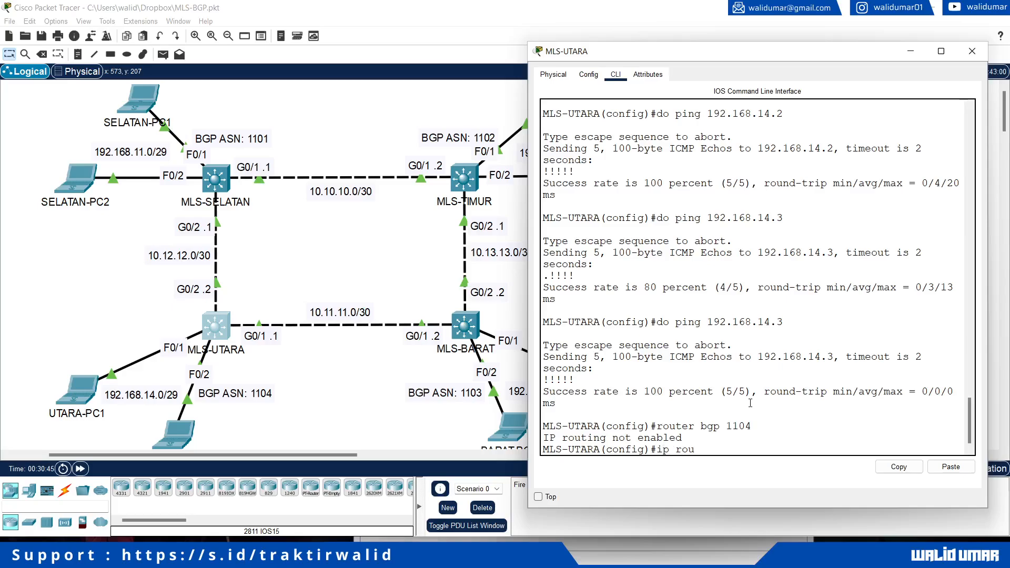
key(Return)
text(route)
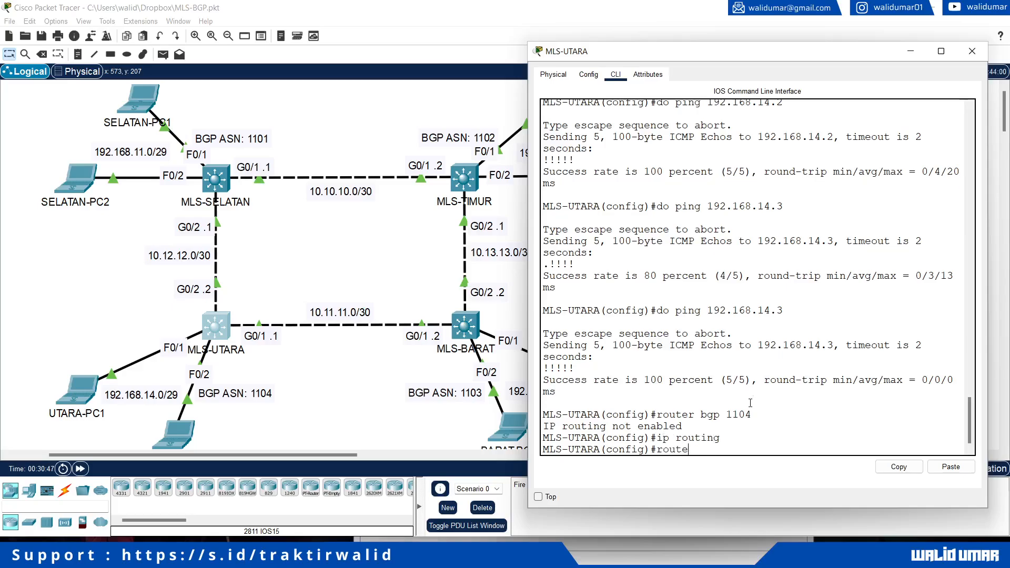
text(r bgp 1104)
key(Return)
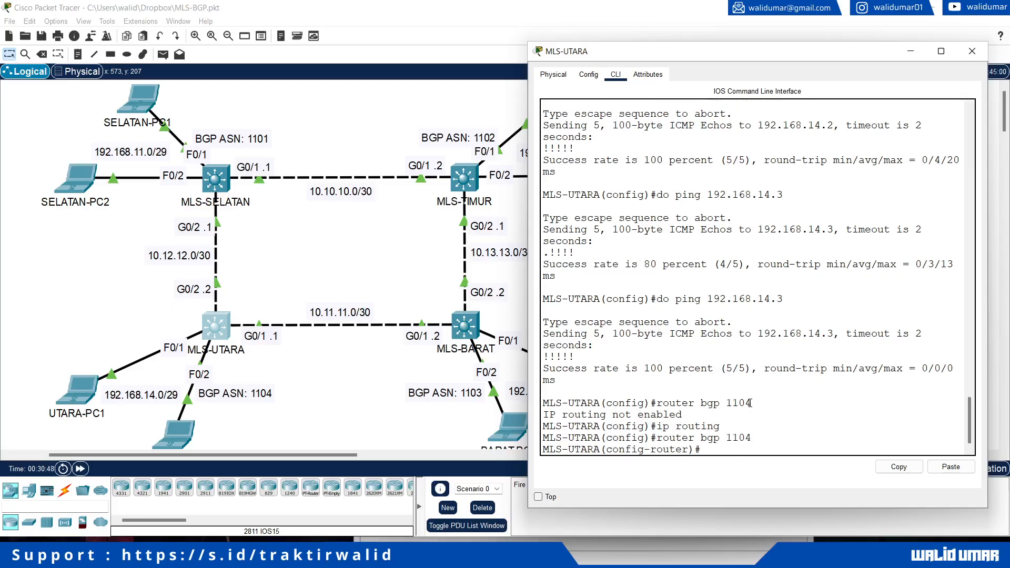
Advertise networks 10.12.12.0 and 10.11.11.0 with mask 255.255.255.252 and 192.168.14.0 with mask 255.255.255.248 in BGP on MLS-UTARA.
text(net 10.12.12.0 mask 2)
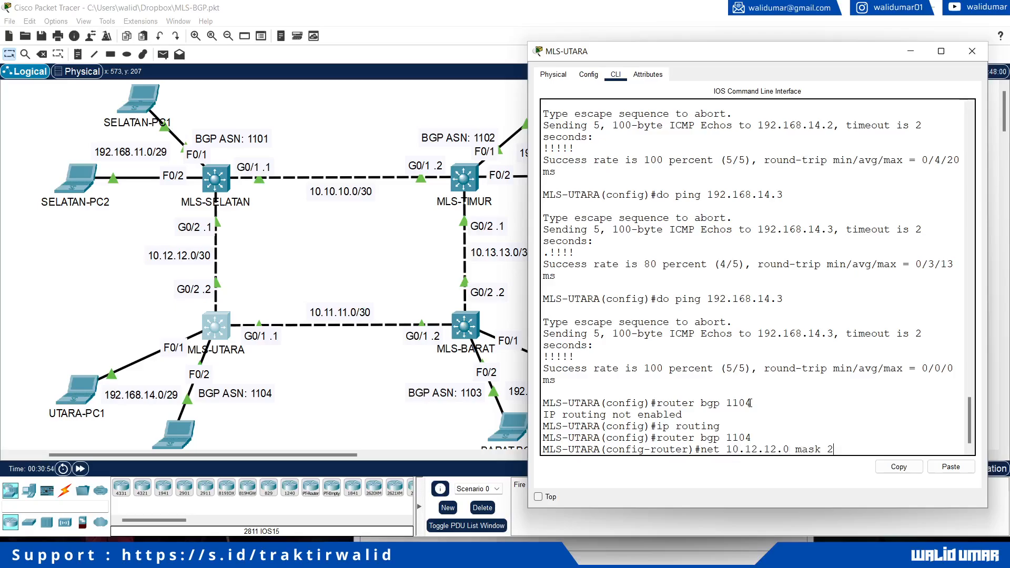
text(55.255.255.252)
key(Return)
text(net 10)
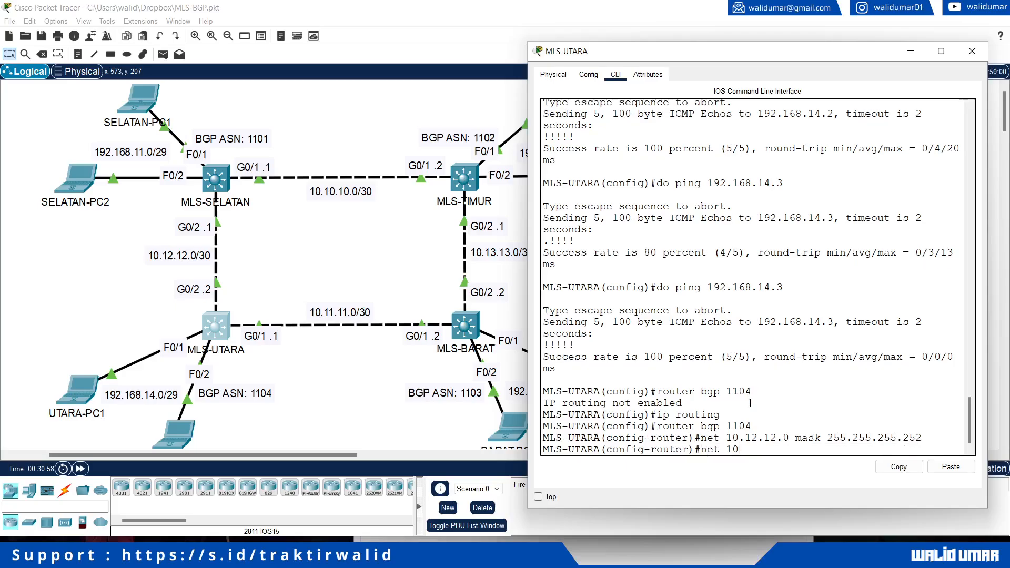
text(.11.11.0 mask 255.255.255.252)
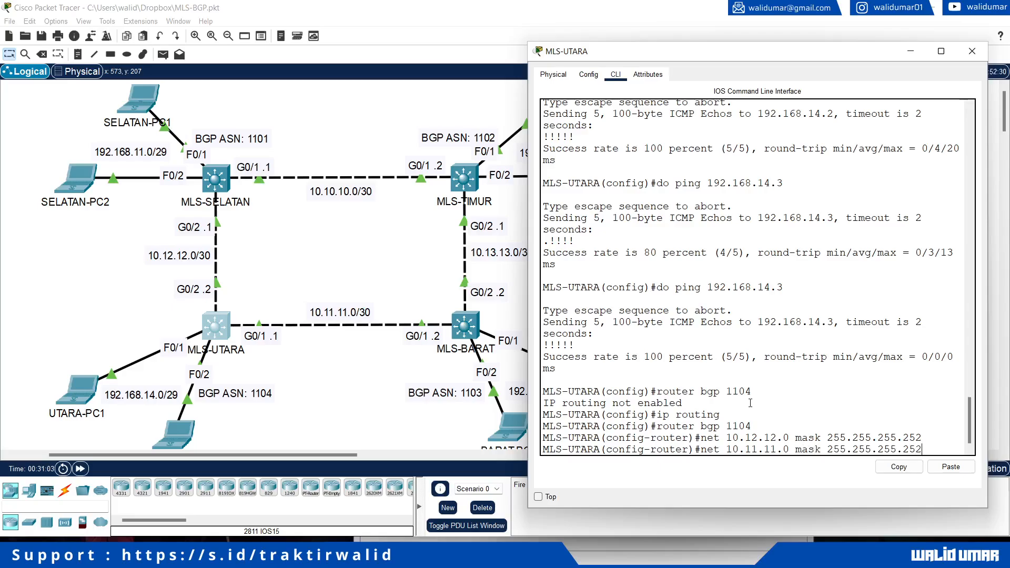
key(Return)
text(net)
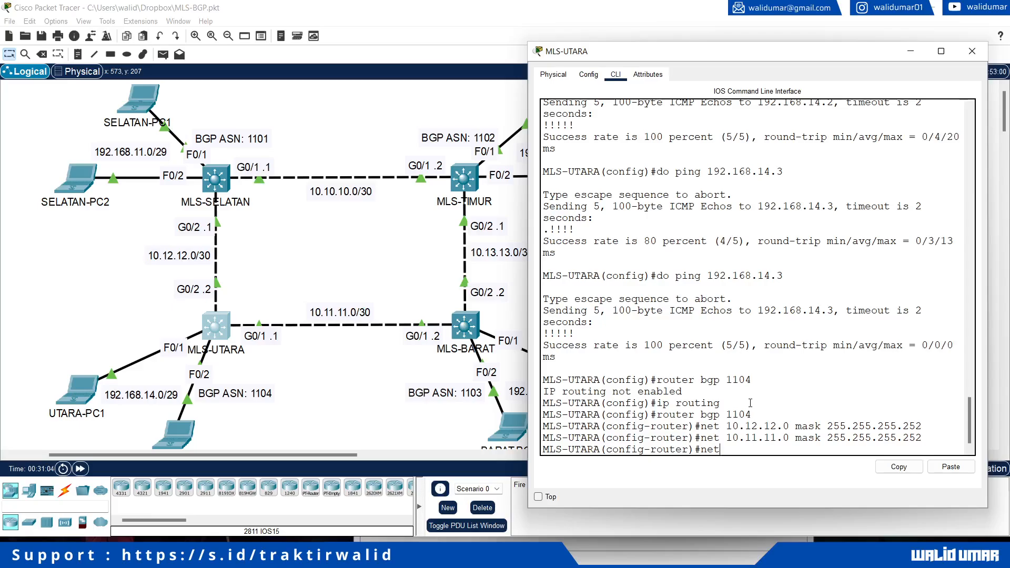
text( 192.168.14.0 mask 25.)
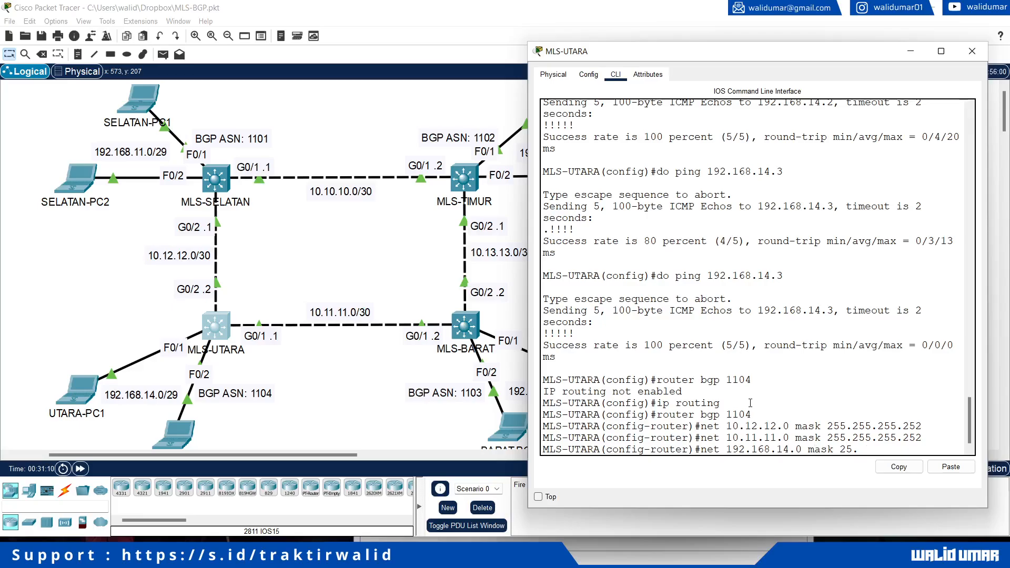
key(BackSpace)
text(5.255.255.248)
key(Return)
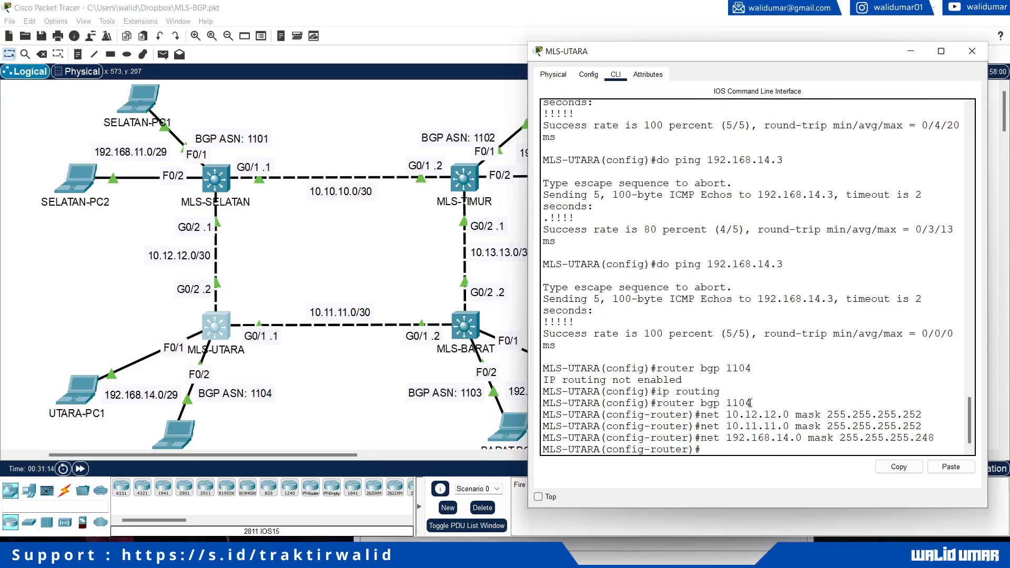
Add BGP neighbor 10.11.11.2 with remote AS 1103 on MLS-UTARA.
text(nei)
key(Tab)
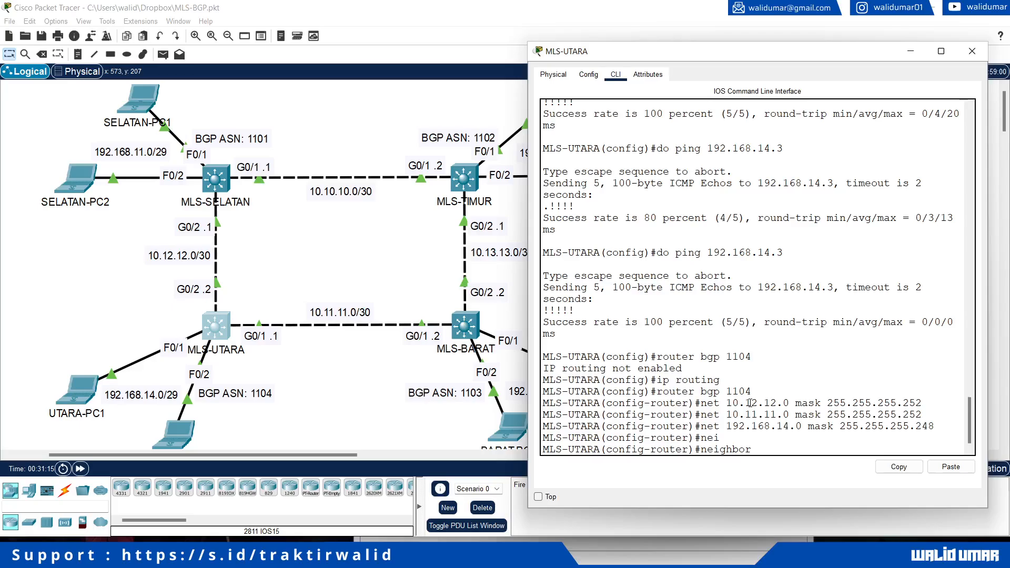
text(10.11.11.2 remote-as 1103)
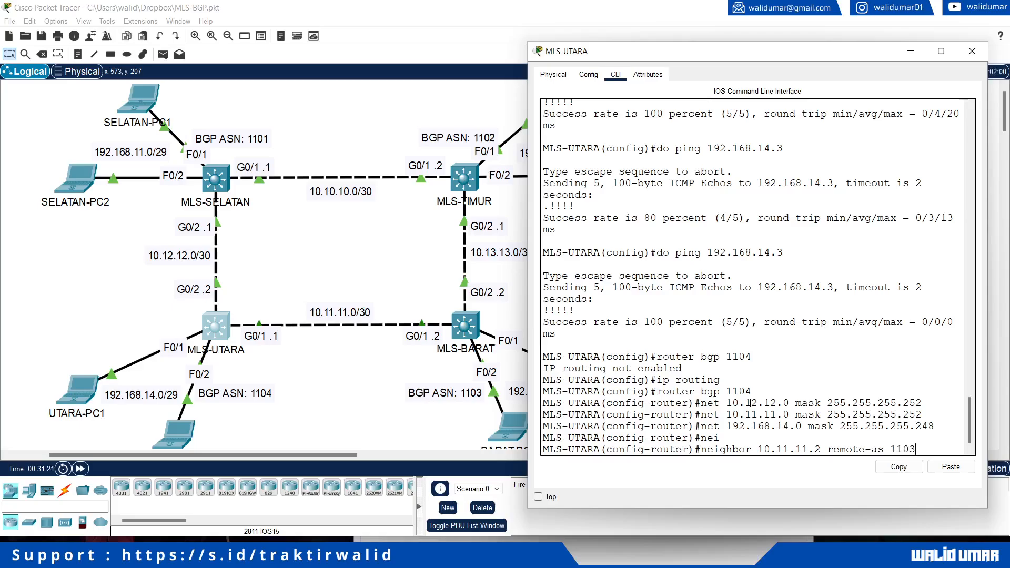
key(Return)
key(Return)
Add BGP neighbor 10.12.12.1 with remote AS 1101 on MLS-UTARA.
text(nfig-router)#neighbor)
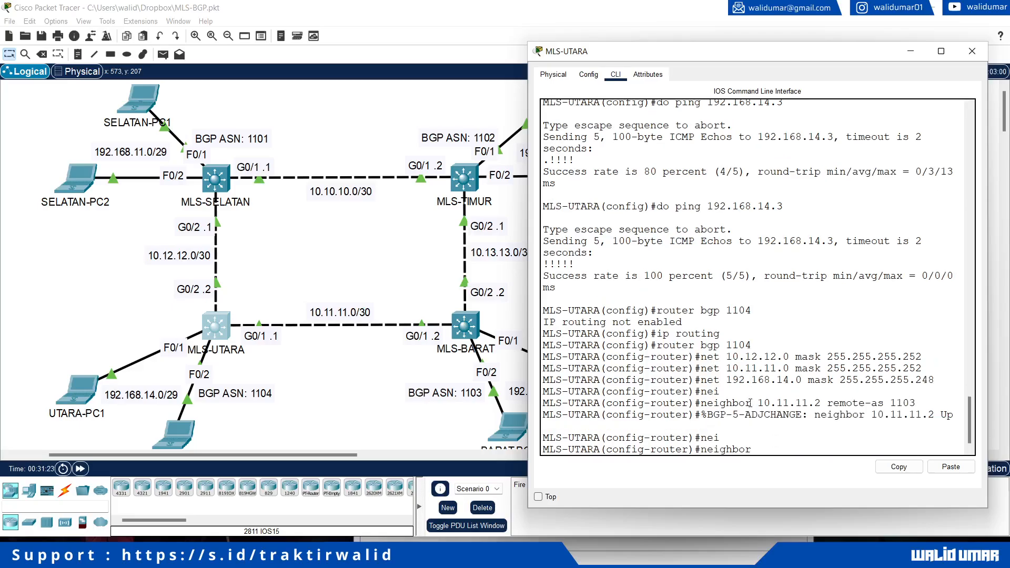
text(10.12.12.1 remote-as 1101)
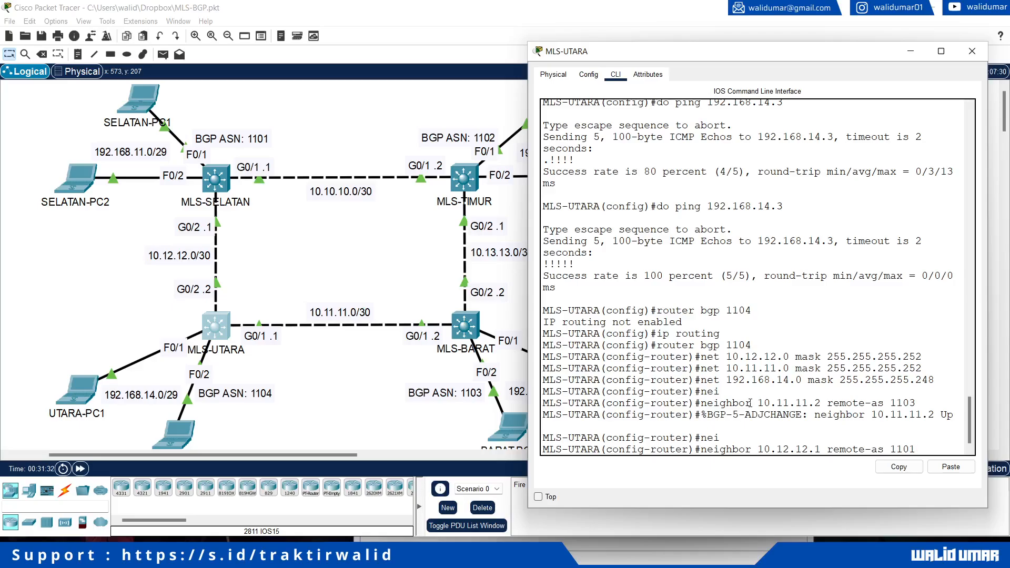
key(Return)
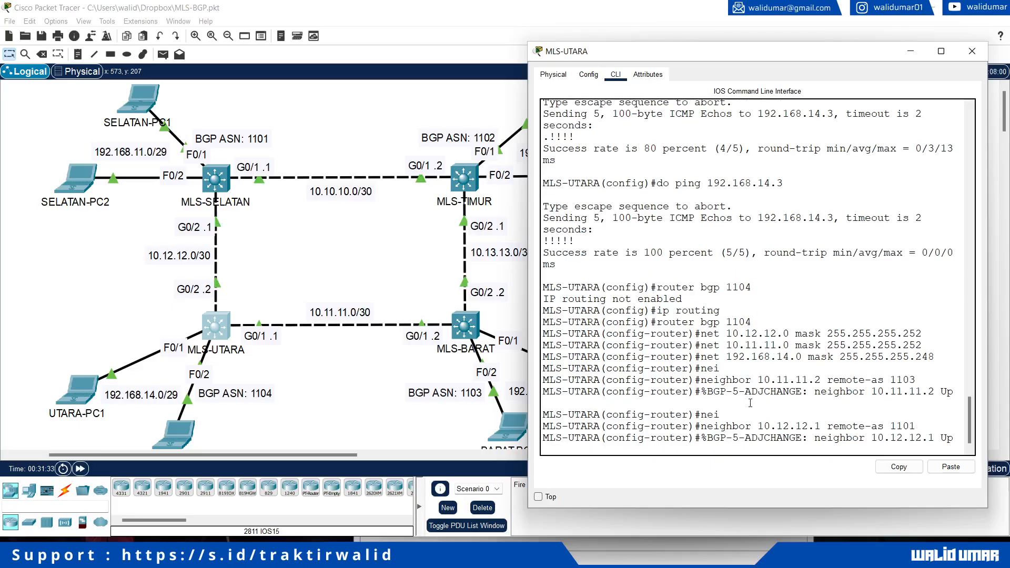
Leave the BGP configuration mode on MLS-UTARA and return to the network topology.
text(exit)
key(Return)
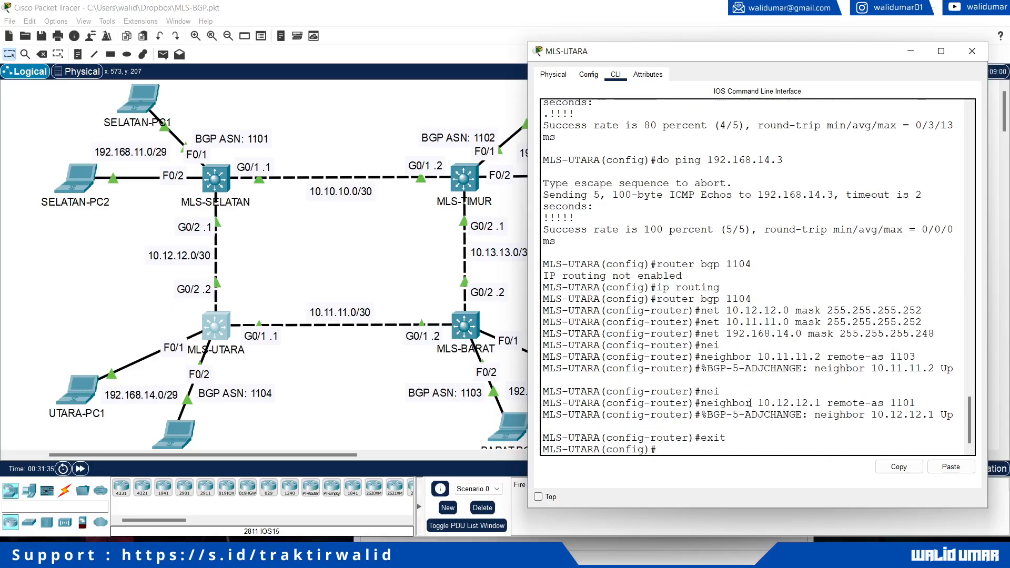
click(285, 234)
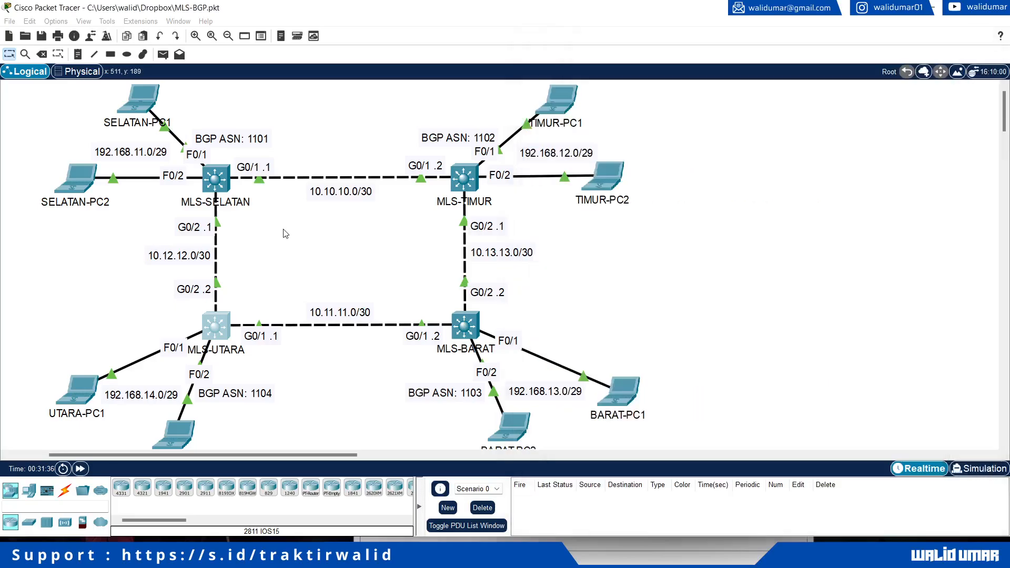
Open the MLS-SELATAN command line and exit global configuration mode to privileged EXEC mode.
click(220, 190)
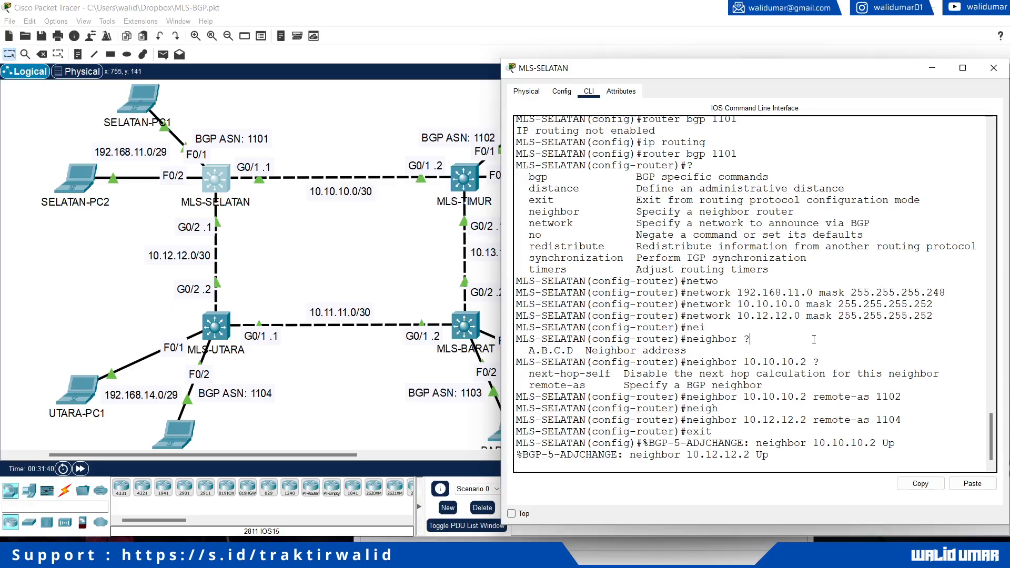
key(Return)
text(exit)
key(Return)
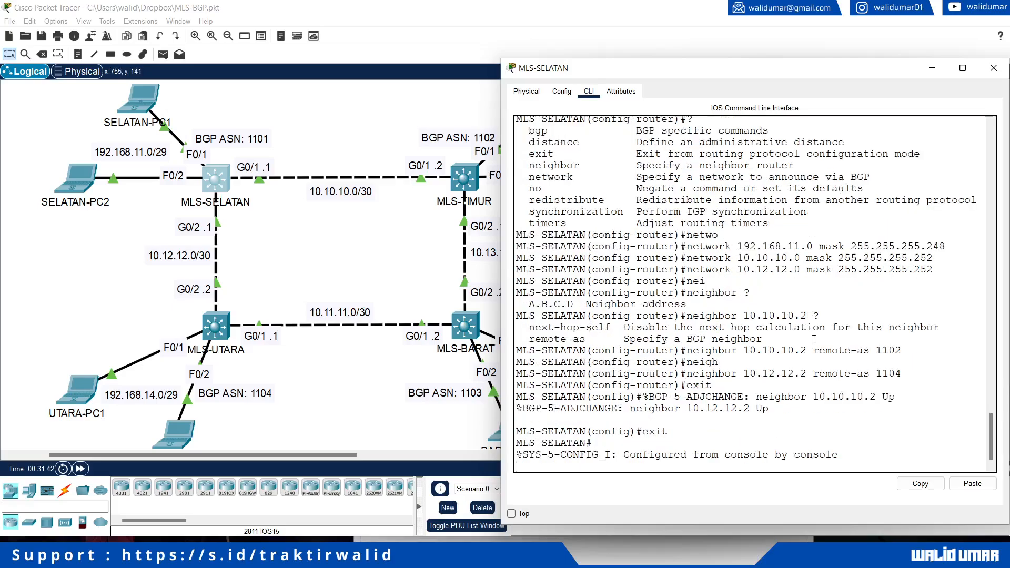
key(Return)
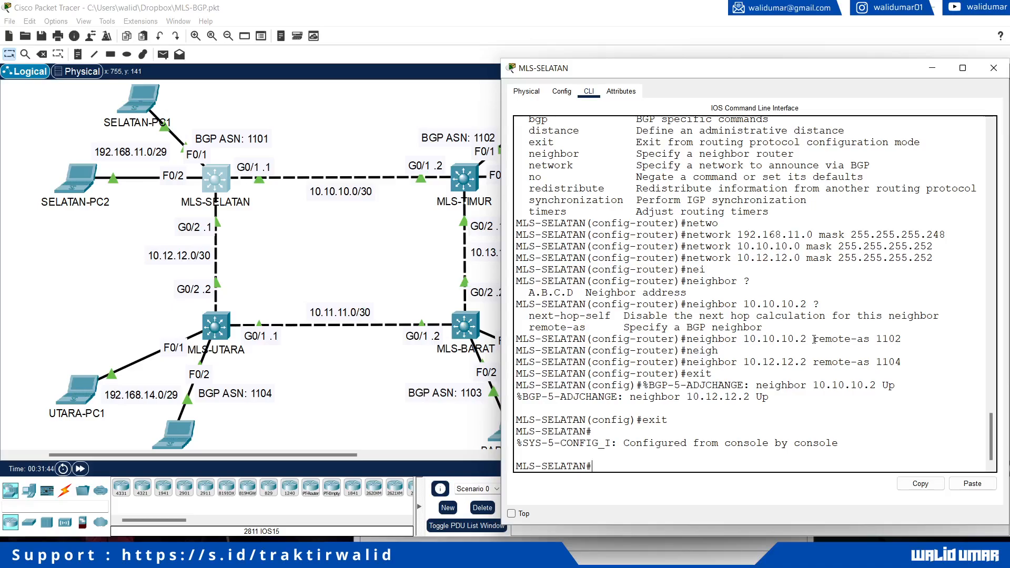
List the available options for the show, show ip and show ip bgp commands on MLS-SELATAN.
text(sho)
key(Tab)
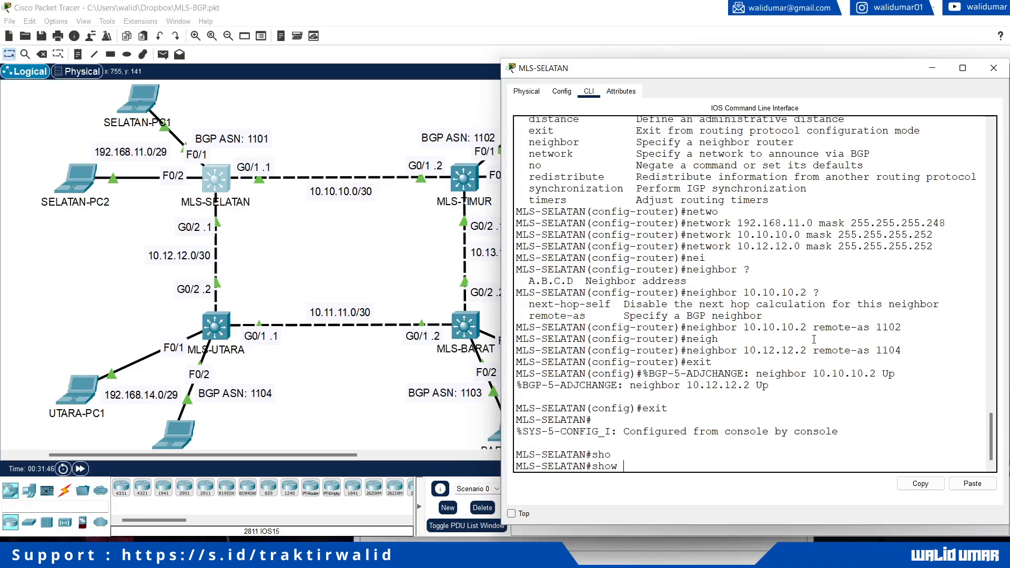
text(?)
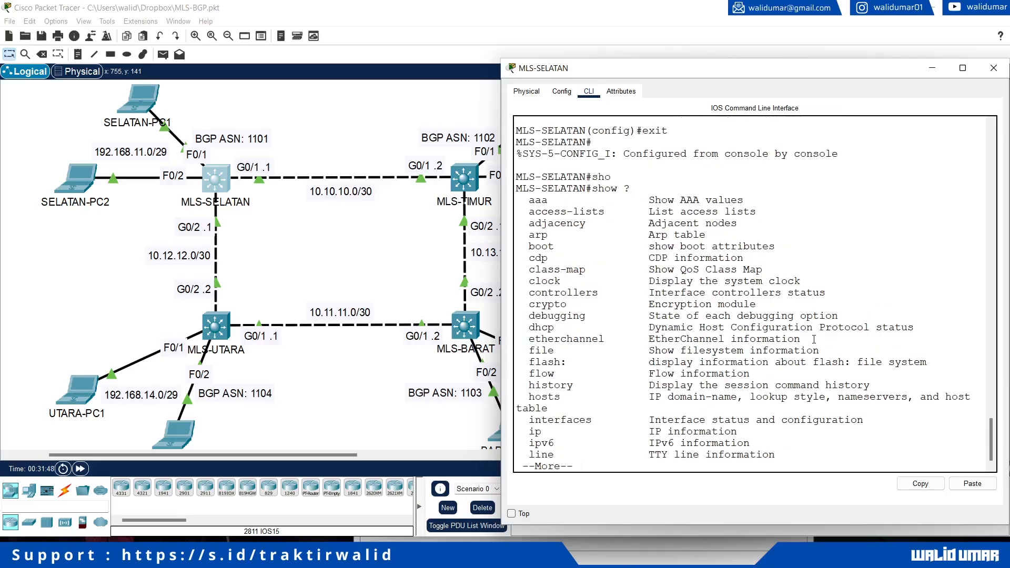
key(space)
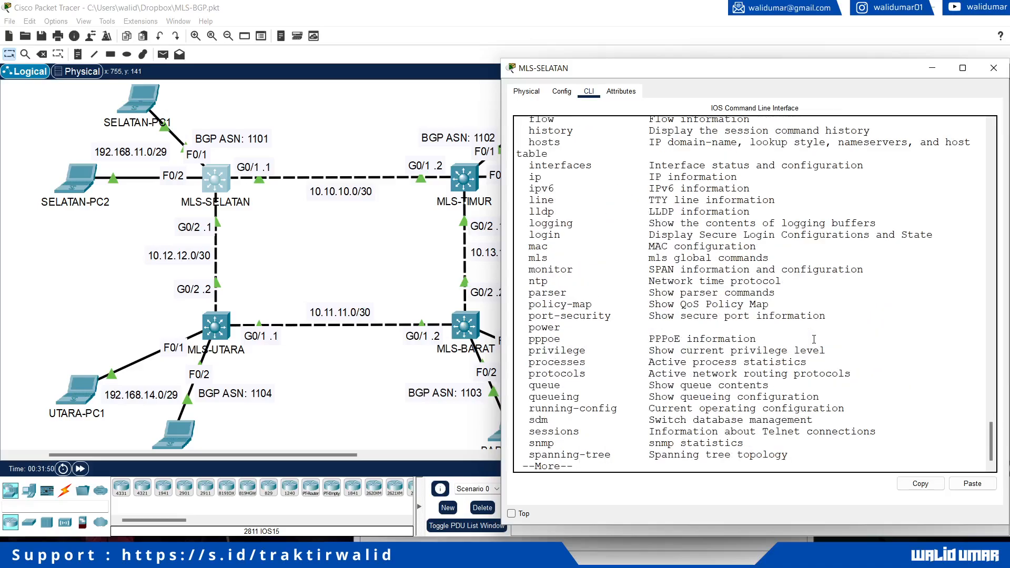
key(space)
text(ip)
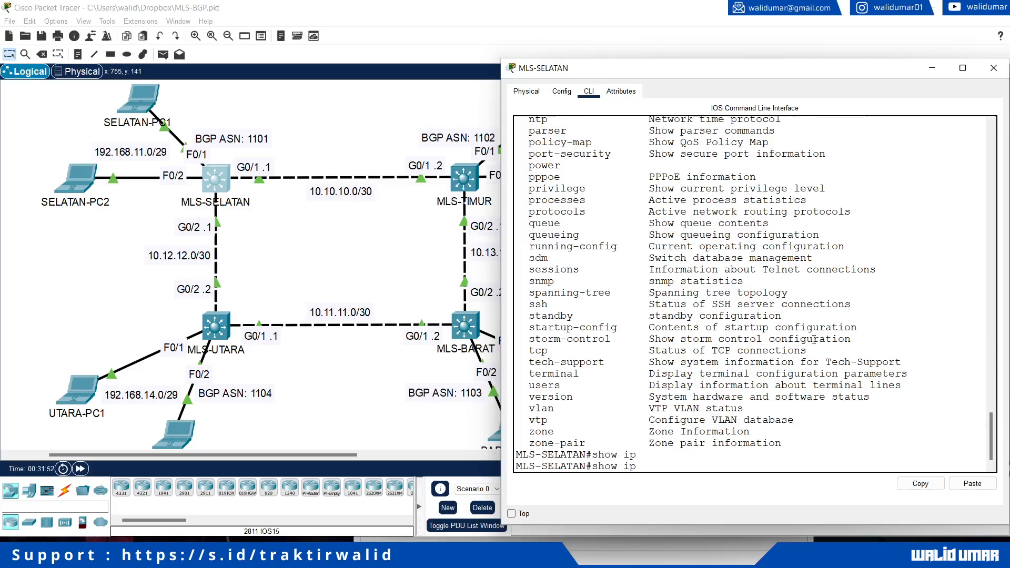
text(? ?bgp ?)
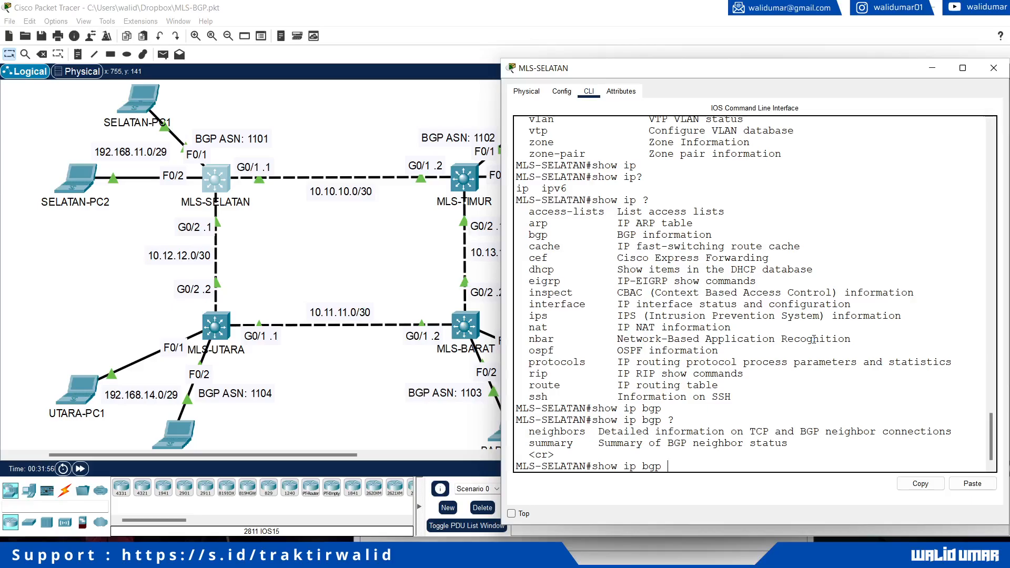
Display the full BGP table on MLS-SELATAN with show ip bgp and review its networks, next hops and paths.
key(Return)
key(space)
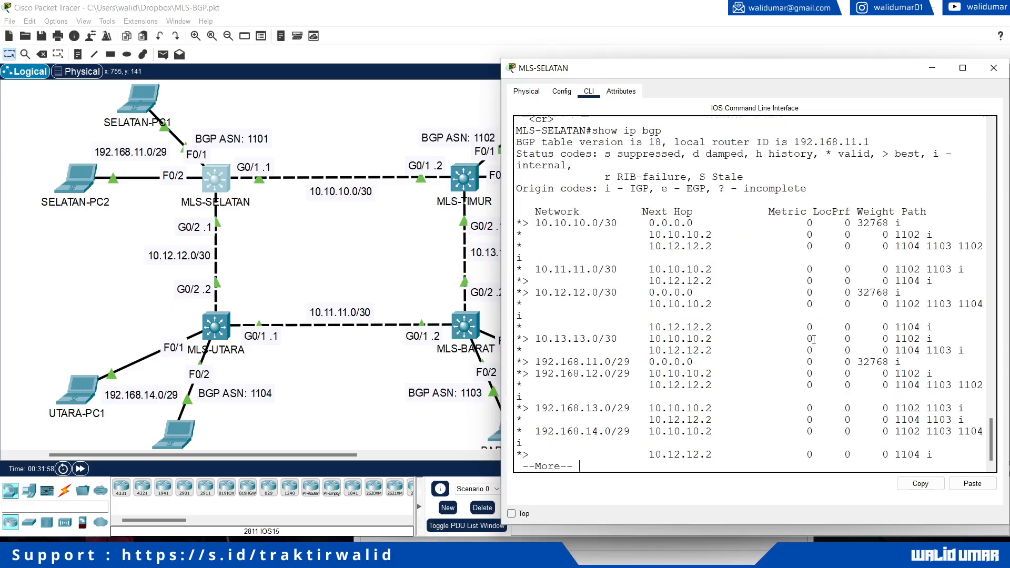
key(Return)
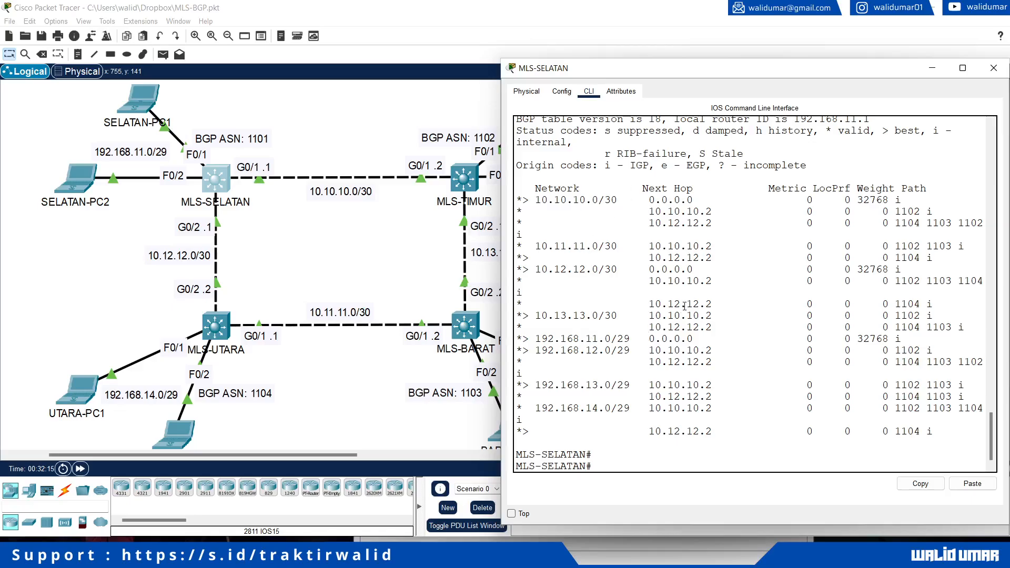
scroll(683, 305, up, 2)
scroll(684, 305, down, 2)
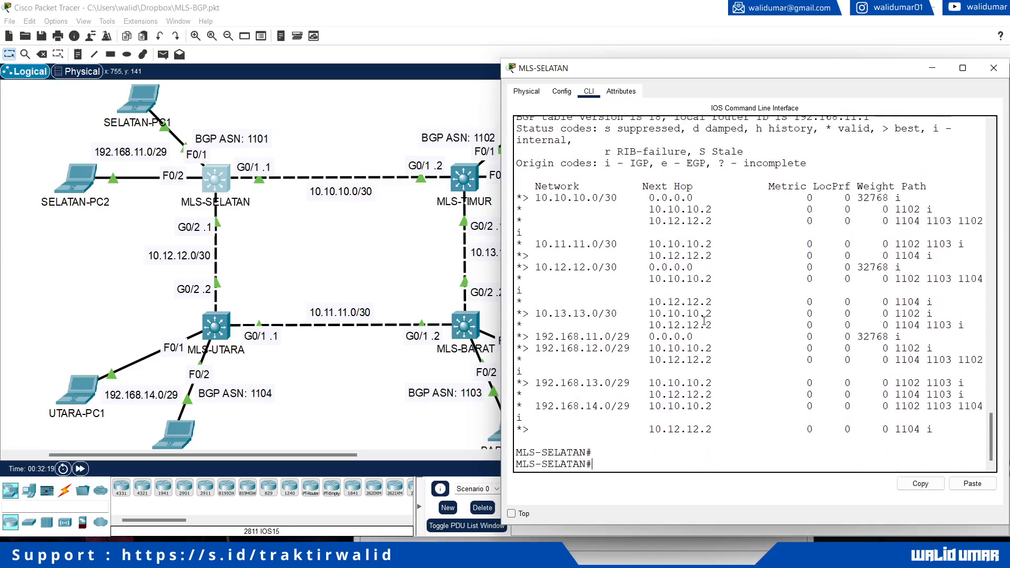
Display the BGP neighbor status overview on MLS-SELATAN with show ip bgp summary.
text(show ip bgp )
text(?)
text(sum)
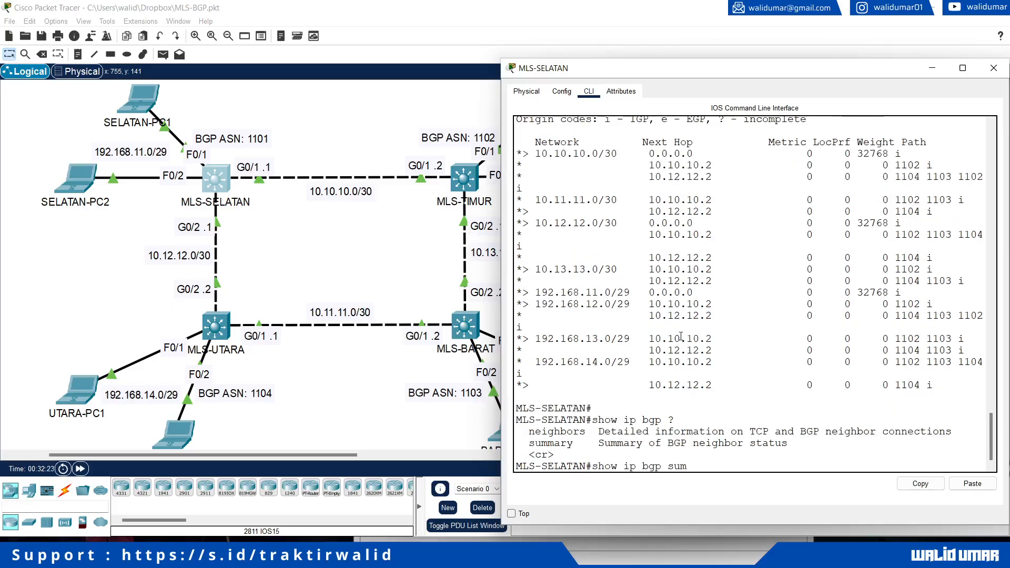
key(Tab)
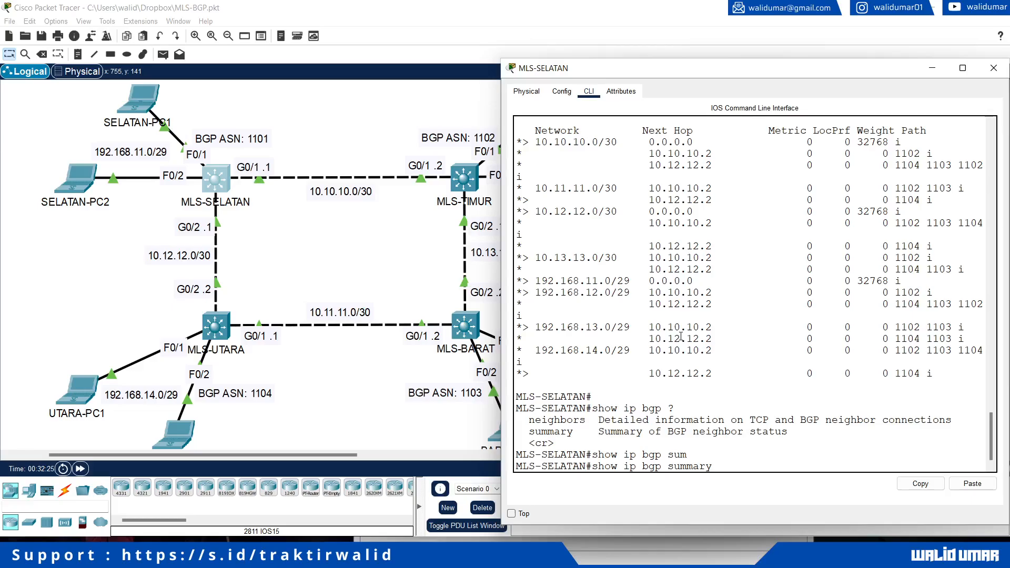
key(Return)
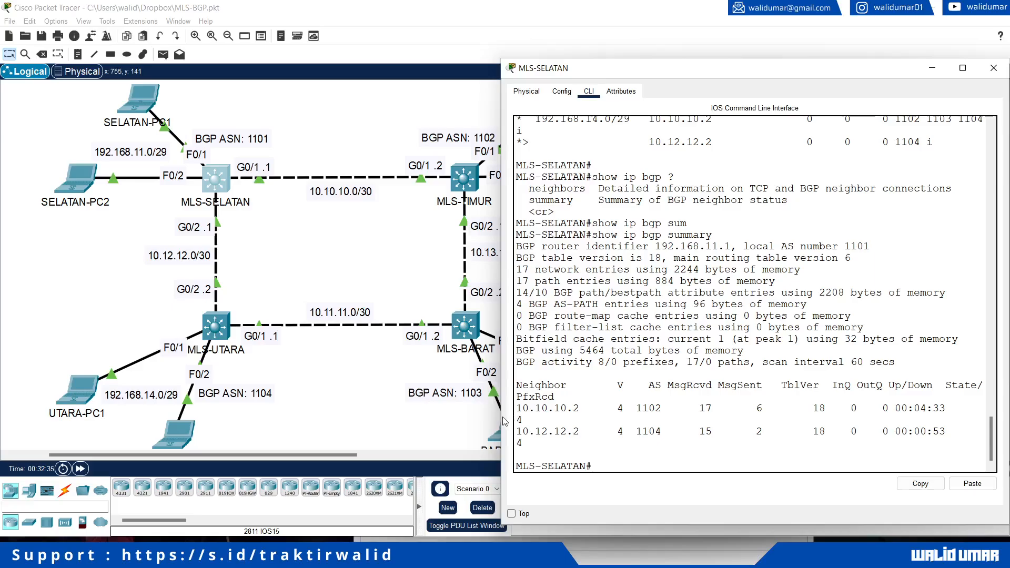
Widen the MLS-SELATAN window and examine the BGP summary's message counters, neighbor uptime, network, path and AS-PATH entries.
drag(504, 420, 327, 421)
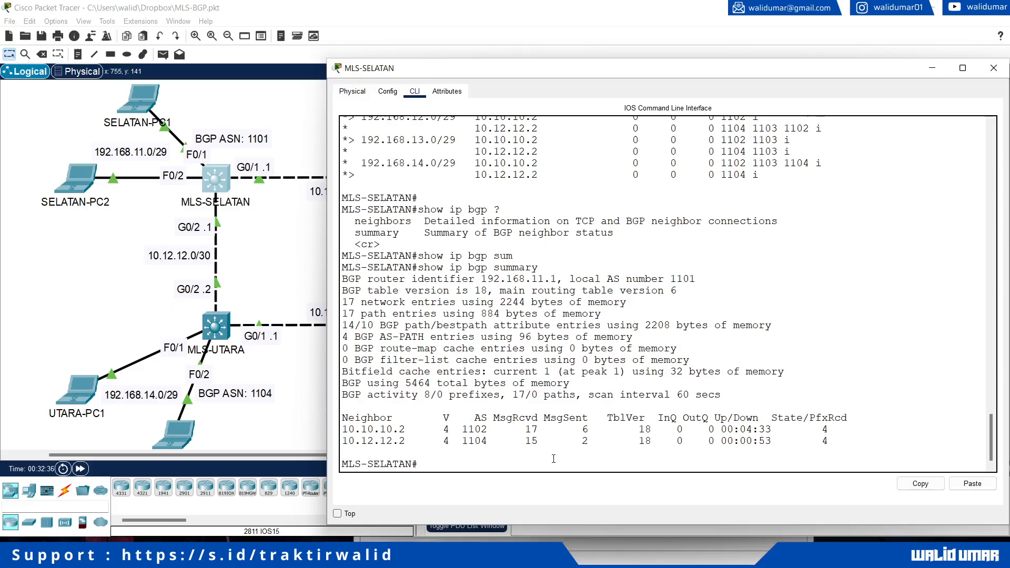
mouse_move(523, 432)
mouse_down()
mouse_move(533, 441)
mouse_move(531, 419)
mouse_move(532, 442)
mouse_up()
click(532, 441)
click(532, 442)
drag(715, 417, 773, 429)
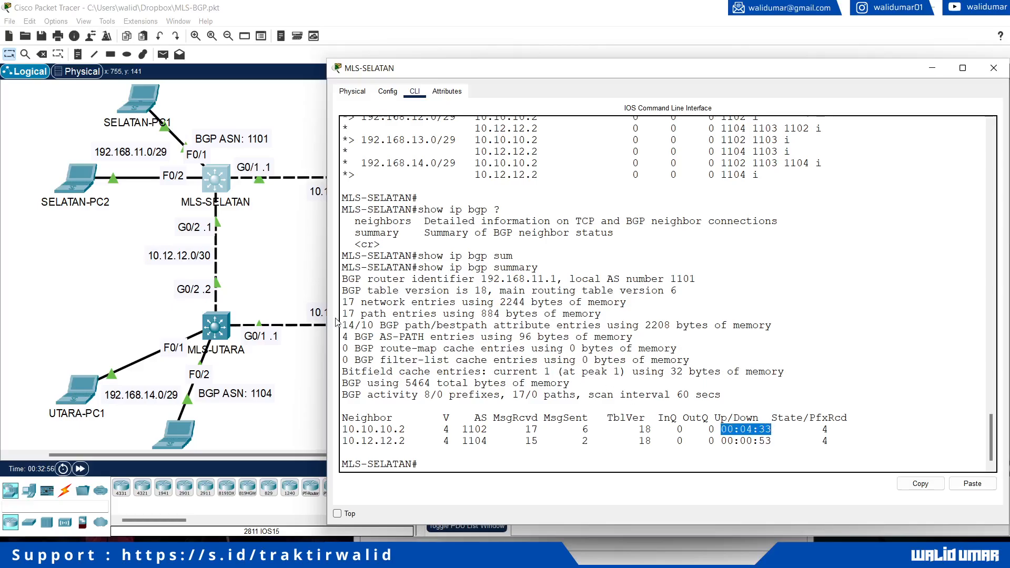
drag(348, 302, 536, 305)
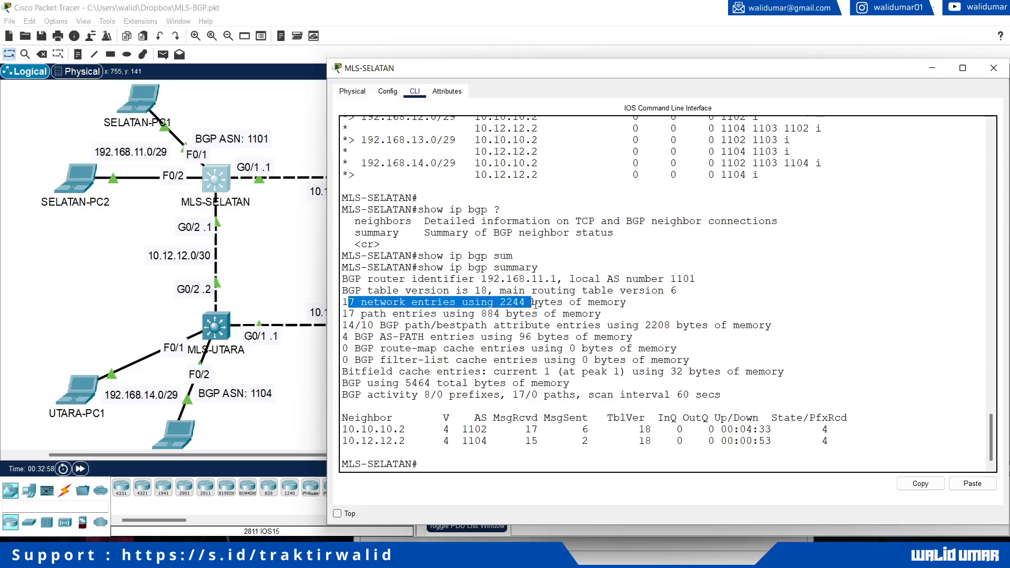
click(361, 312)
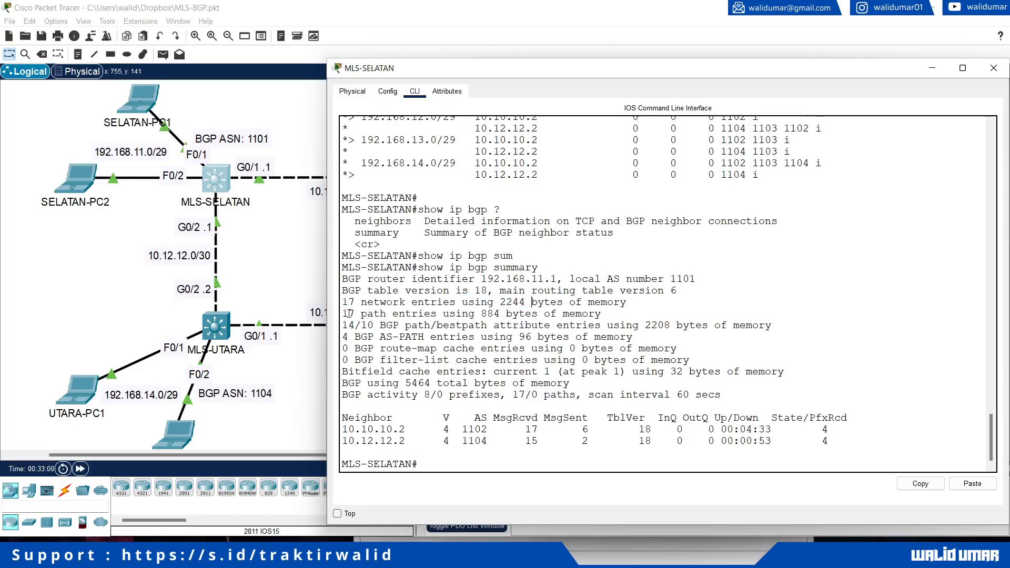
drag(345, 314, 605, 314)
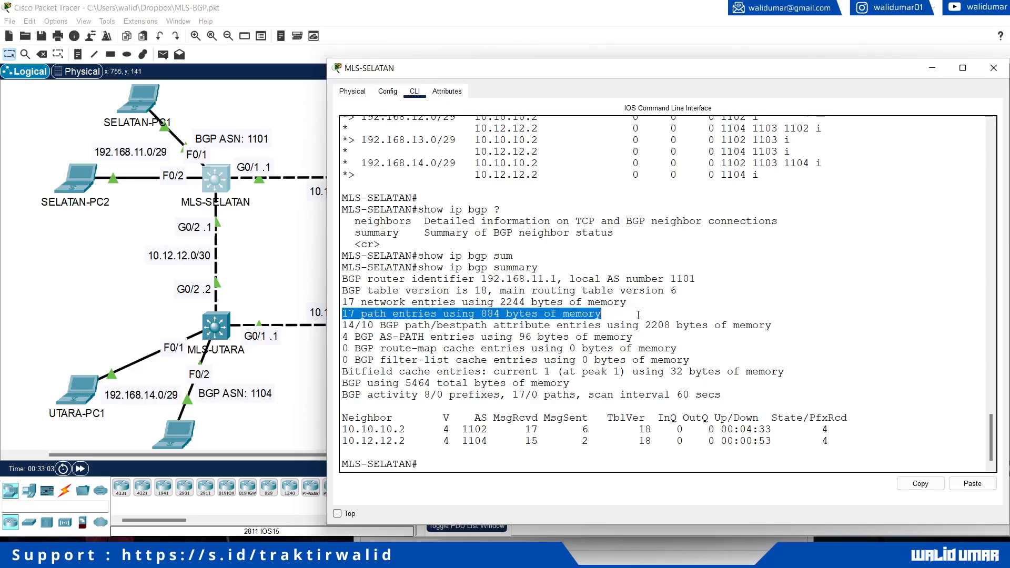
drag(345, 337, 658, 339)
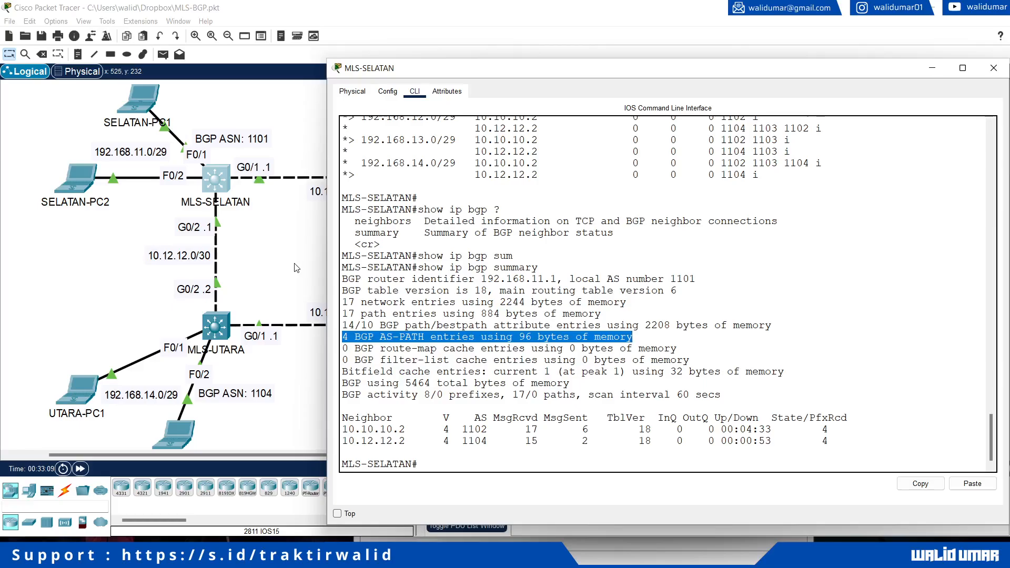
click(464, 415)
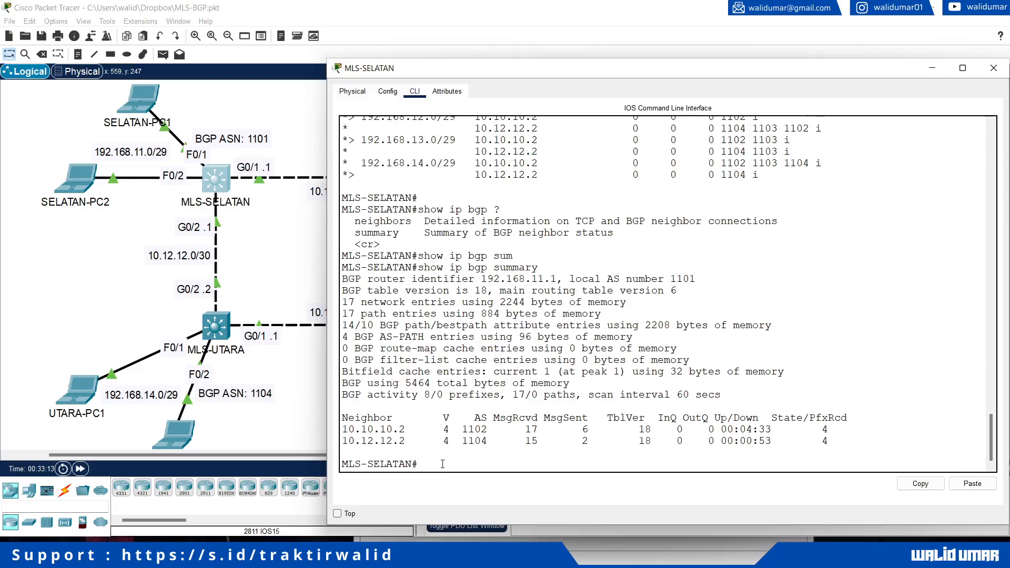
Display detailed BGP neighbor information on MLS-SELATAN with show ip bgp neighbors, checking the command's options first.
key(Up)
key(BackSpace)
key(BackSpace)
key(BackSpace)
key(BackSpace)
key(BackSpace)
key(BackSpace)
key(BackSpace)
key(BackSpace)
key(Tab)
text(nei)
key(Tab)
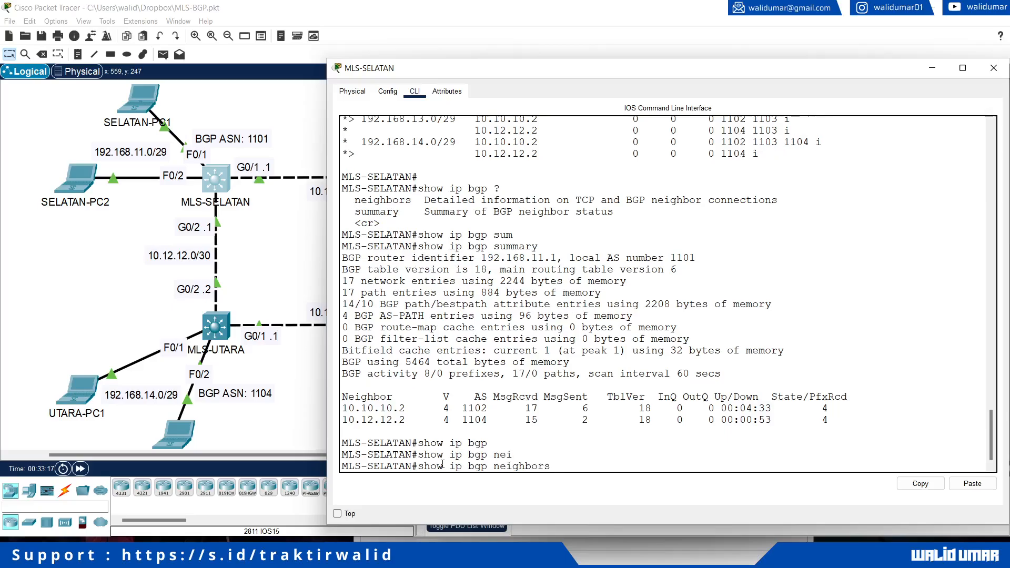
text(?)
key(Return)
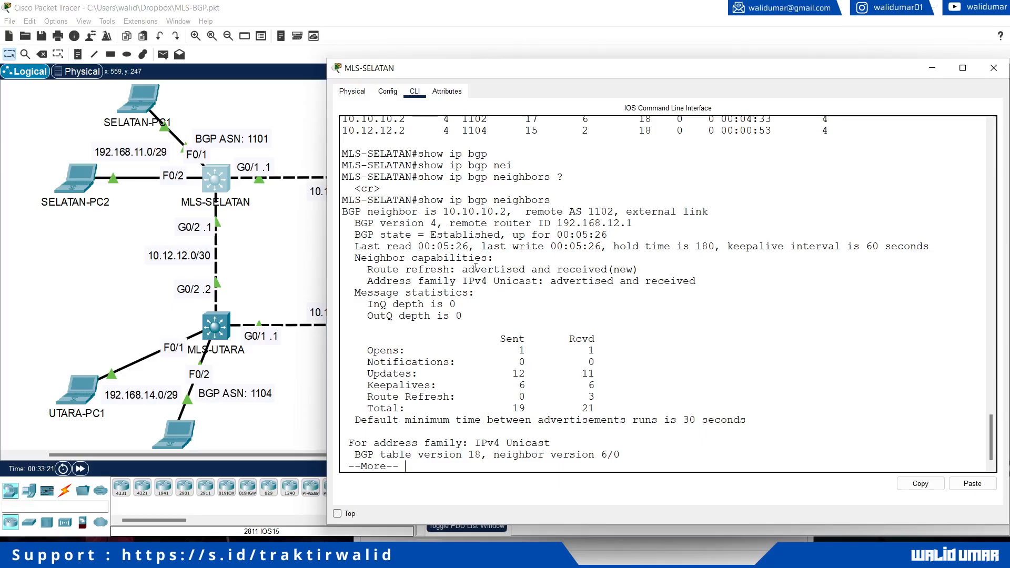
Page through the details of BGP neighbor 10.10.10.2, examining its message statistics, prefix activity, connection state and timers.
key(Return)
key(Return)
key(Return)
key(Return)
key(Return)
key(Return)
key(Return)
key(Return)
key(Return)
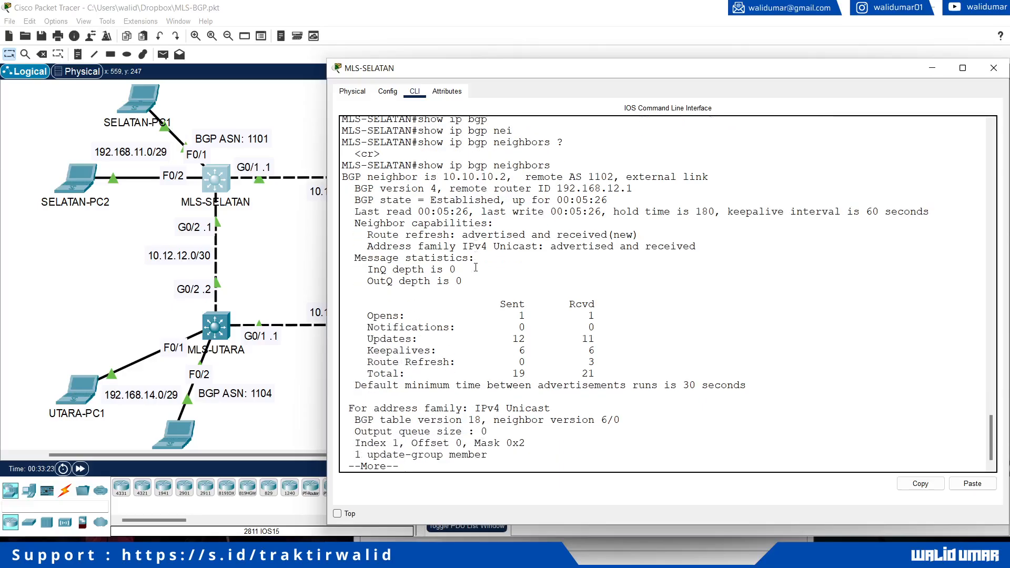
key(Return)
key(Return)
key(Return)
key(Return)
key(Return)
key(Return)
key(Return)
key(Return)
key(Return)
key(Return)
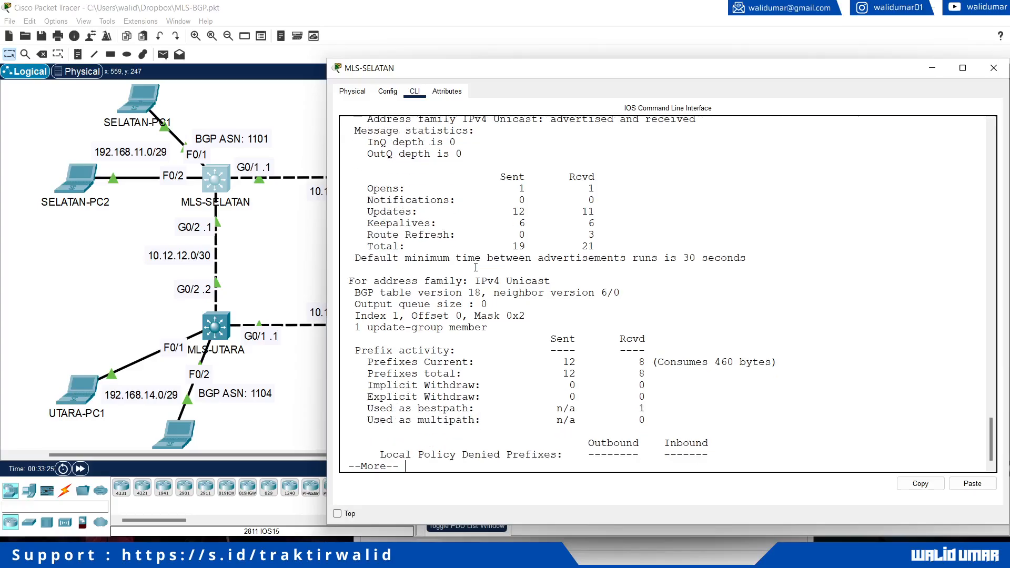
key(Return)
key(Return)
key(Return)
key(Return)
key(Return)
key(Return)
key(Return)
key(Return)
key(Return)
key(Return)
key(Return)
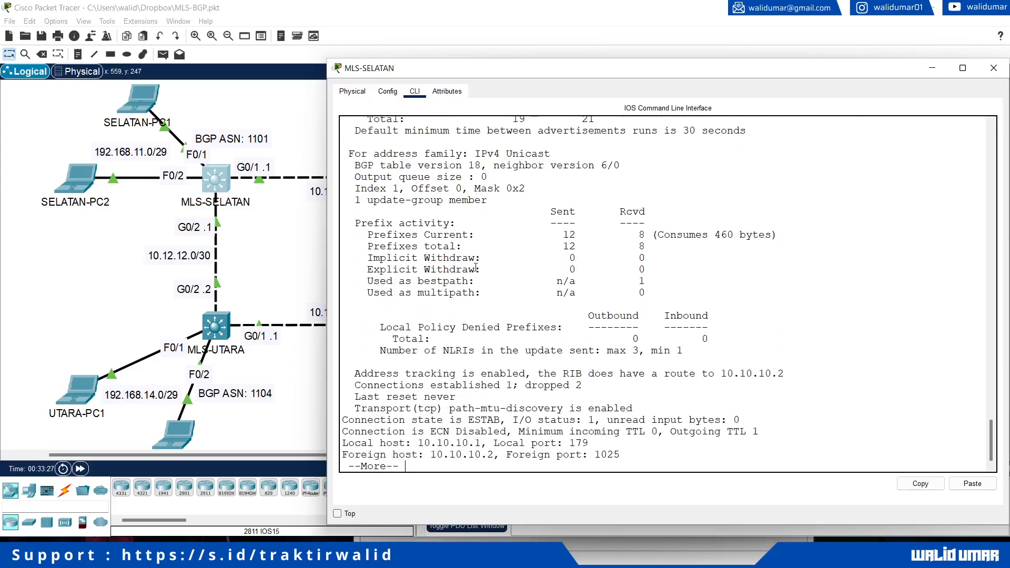
key(Return)
key(Return)
key(Return)
key(Return)
key(Return)
key(Return)
key(Return)
key(Return)
key(Return)
key(Return)
key(Return)
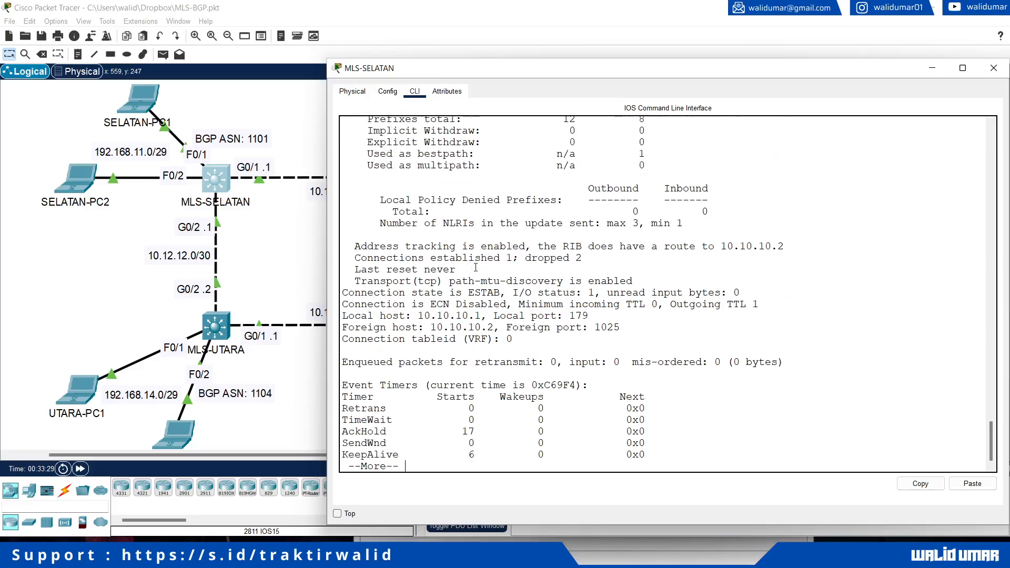
key(Return)
key(Return)
key(Return)
key(Return)
key(Return)
key(Return)
key(Return)
key(Return)
key(Return)
key(Return)
key(Return)
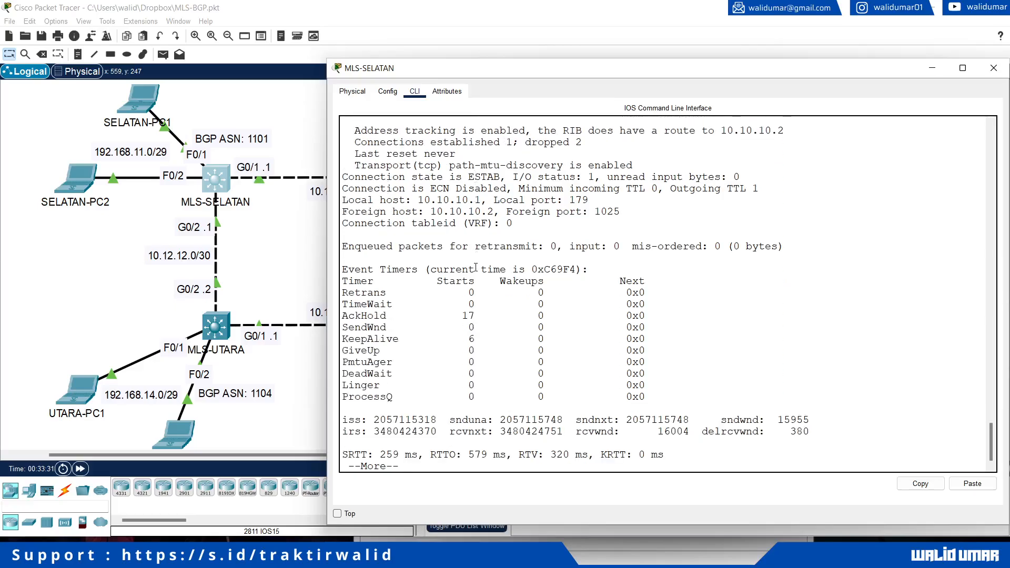
key(Return)
key(Return)
key(Return)
key(Return)
key(Return)
key(Return)
key(Return)
key(Return)
key(Return)
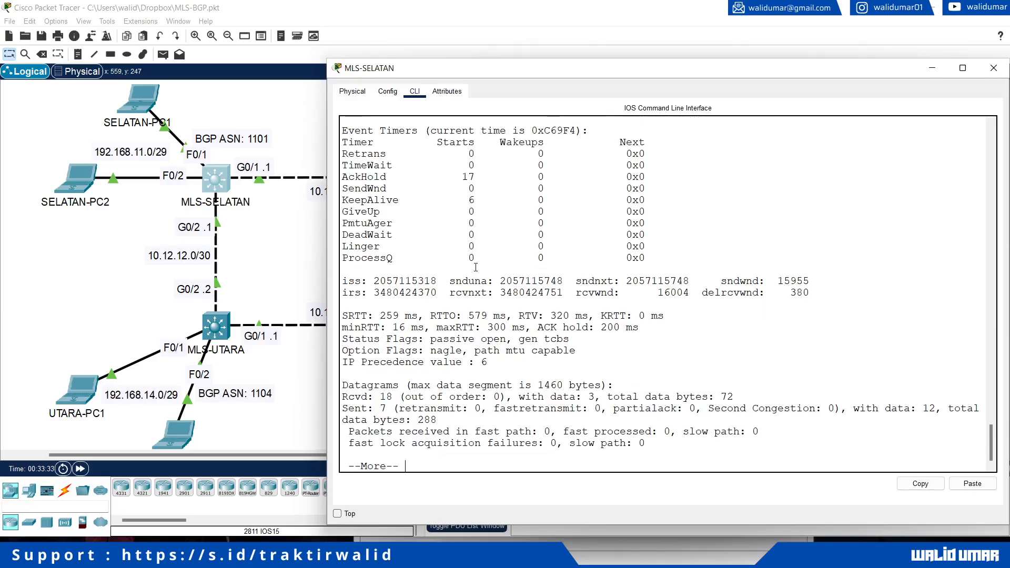
Page through the remaining output to the details of BGP neighbor 10.12.12.2, examining its capabilities, message statistics, prefix activity, connection state and timers.
key(Return)
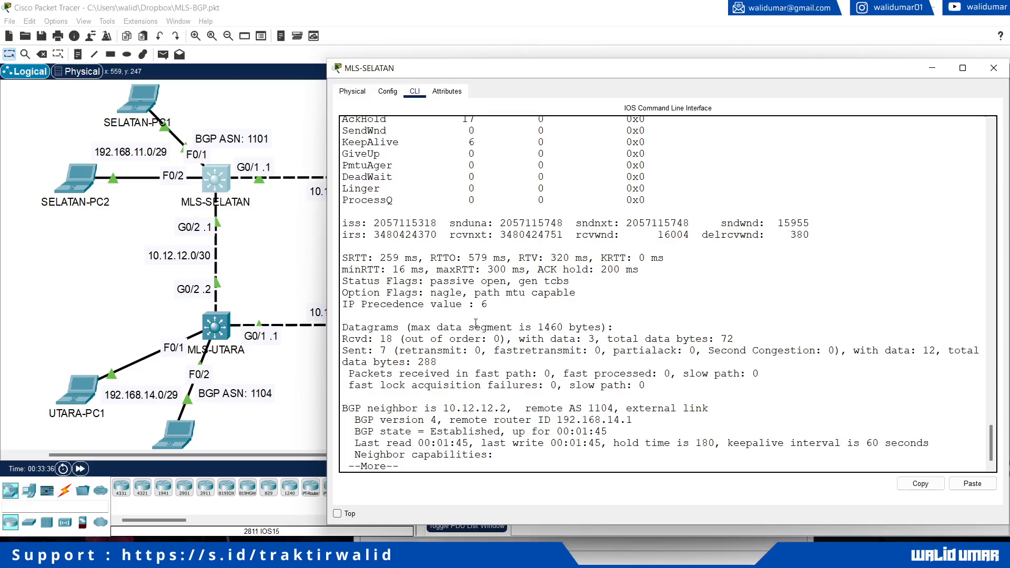
key(Return)
key(Return)
key(Return)
key(Return)
key(Return)
key(Return)
key(Return)
key(Return)
key(Return)
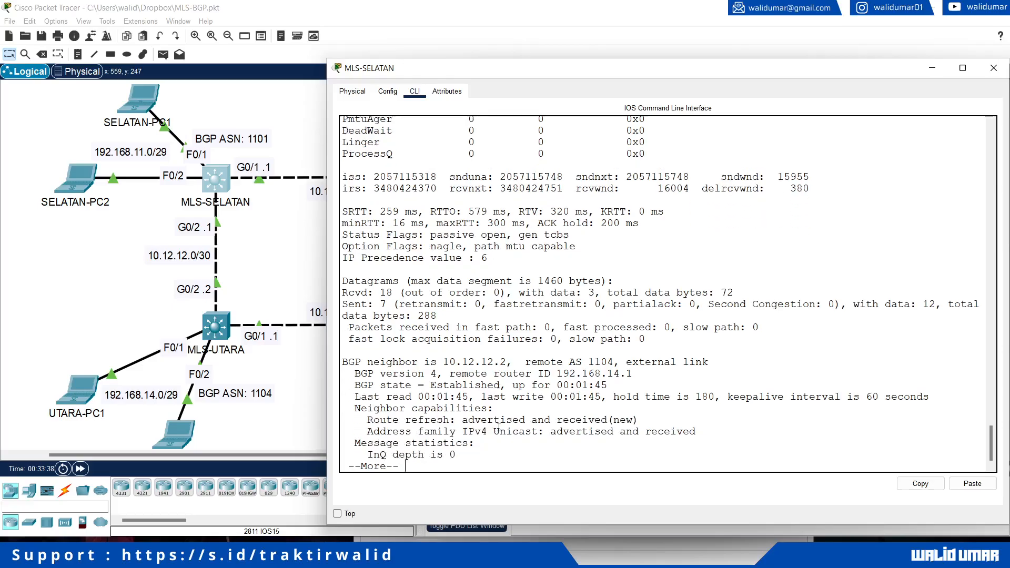
key(Return)
key(Return)
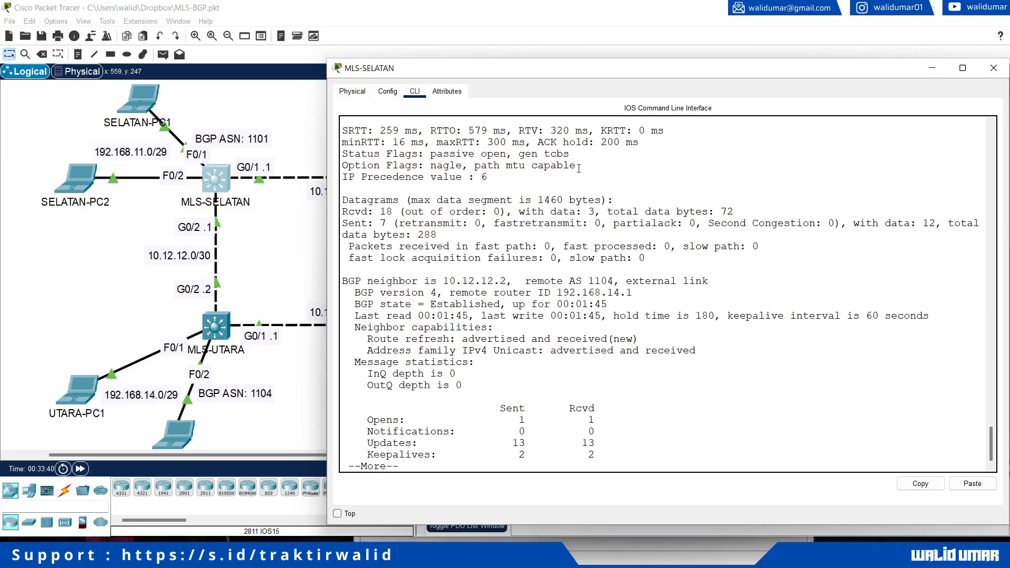
key(Return)
key(Return)
key(Return)
key(Return)
key(Return)
key(Return)
key(Return)
key(Return)
key(Return)
key(Return)
key(Return)
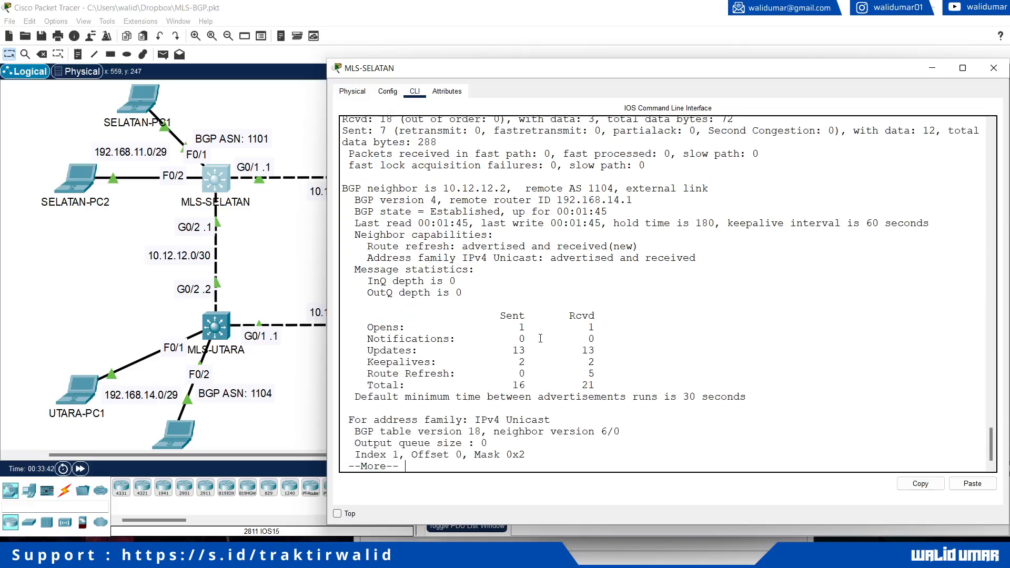
key(Return)
key(Return)
key(Return)
key(Return)
key(Return)
key(Return)
key(Return)
key(Return)
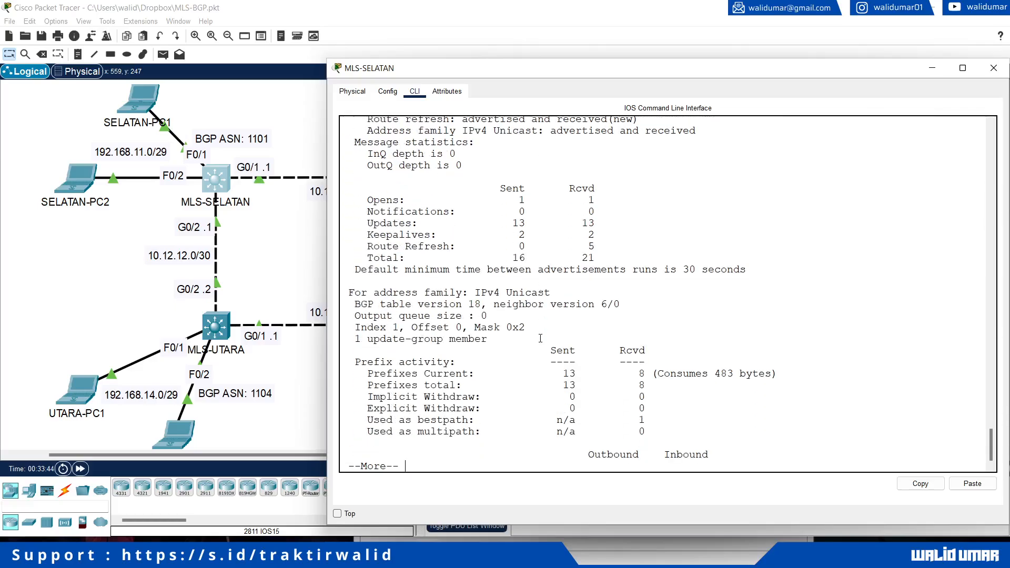
key(Return)
key(Return)
key(Return)
key(Return)
key(Return)
key(Return)
key(Return)
key(Return)
key(Return)
key(Return)
key(Return)
key(Return)
key(Return)
key(Return)
key(Return)
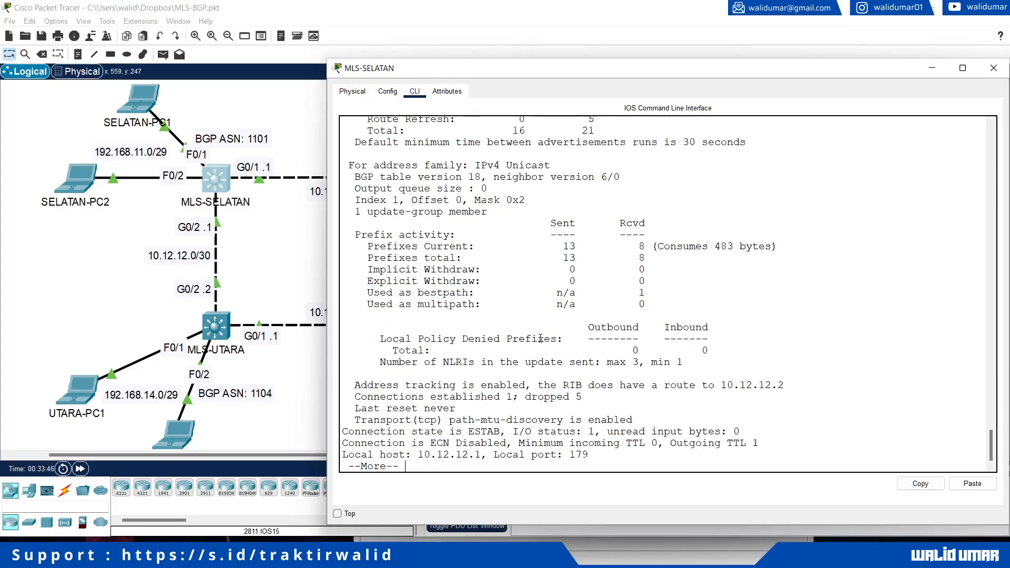
key(Return)
key(Return)
key(Return)
key(Return)
key(Return)
key(Return)
key(Return)
key(Return)
key(Return)
key(Return)
key(Return)
key(Return)
key(Return)
key(Return)
key(Return)
key(Return)
key(Return)
key(Return)
key(Return)
key(Return)
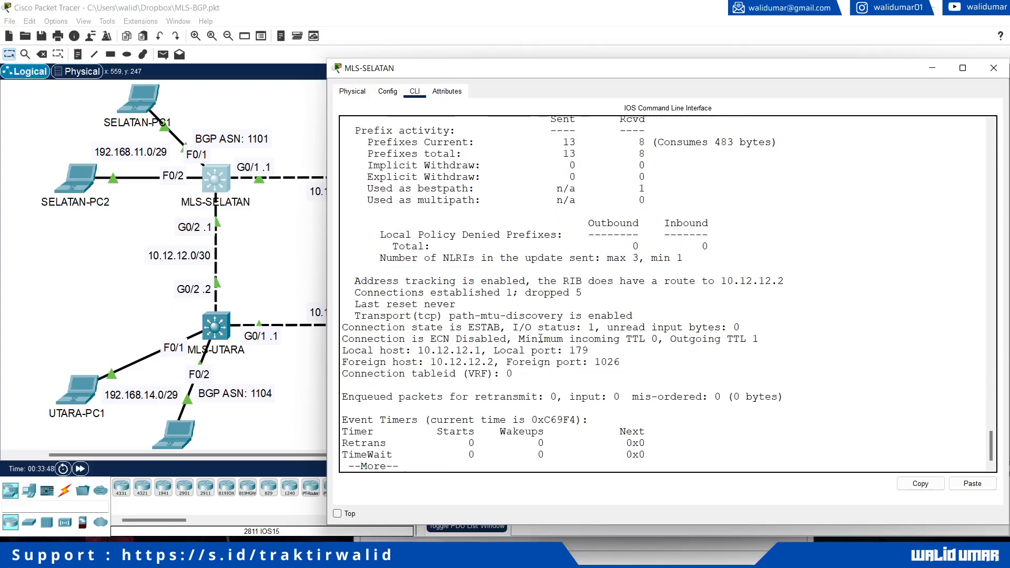
key(Return)
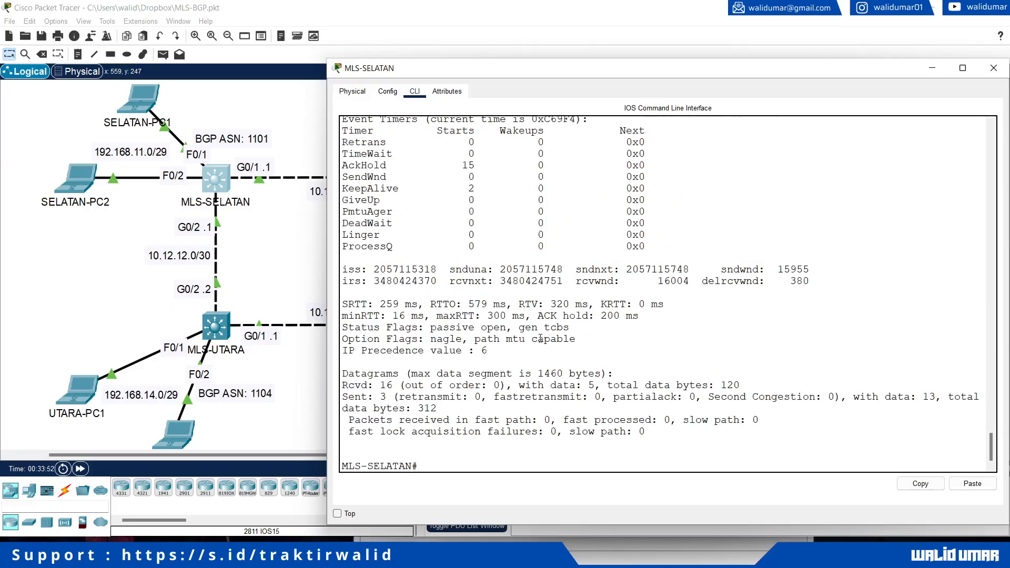
Display the complete IP routing table on MLS-SELATAN with show ip route.
text(sh)
key(Tab)
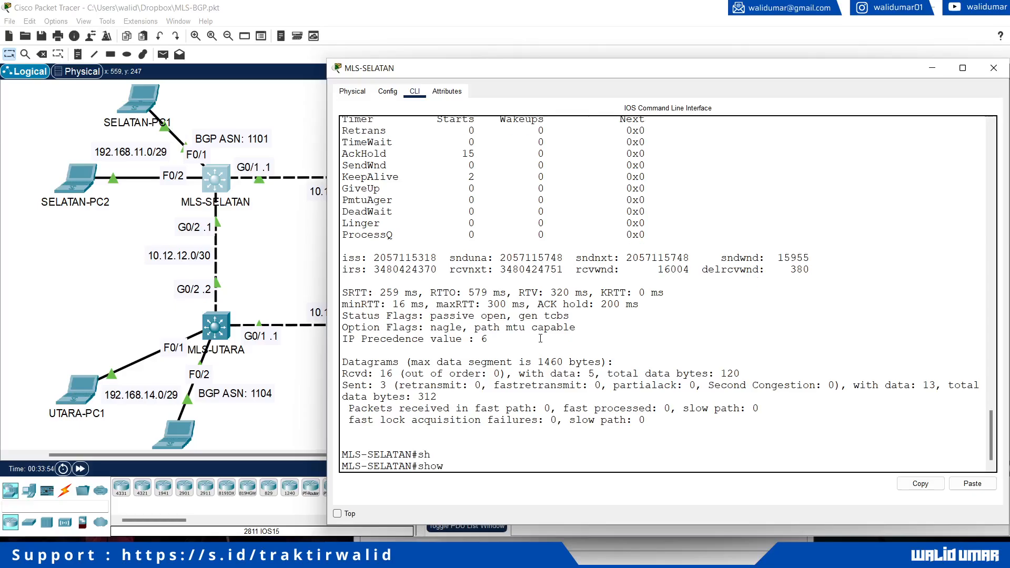
text(ip route)
key(Return)
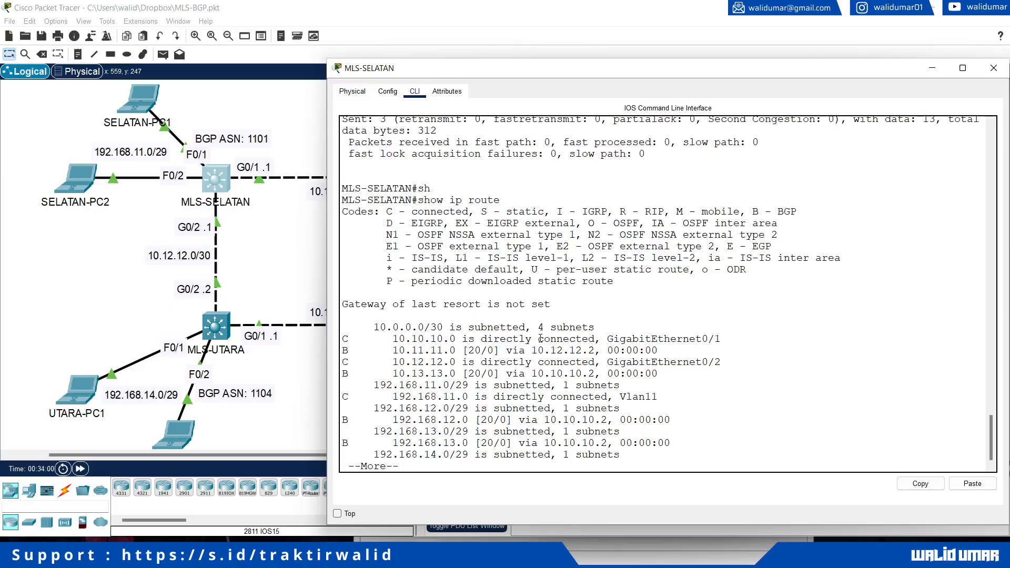
key(Return)
key(Return)
key(Return)
key(Return)
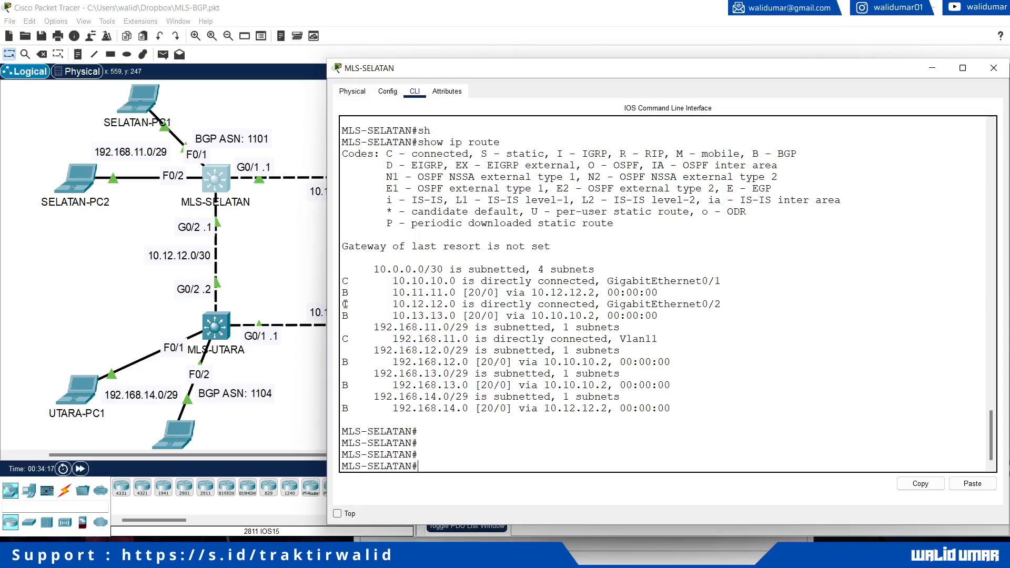
Compare the directly connected routes 10.10.10.0 and 10.12.12.0 with the MLS-SELATAN uplinks in the topology.
triple_click(347, 281)
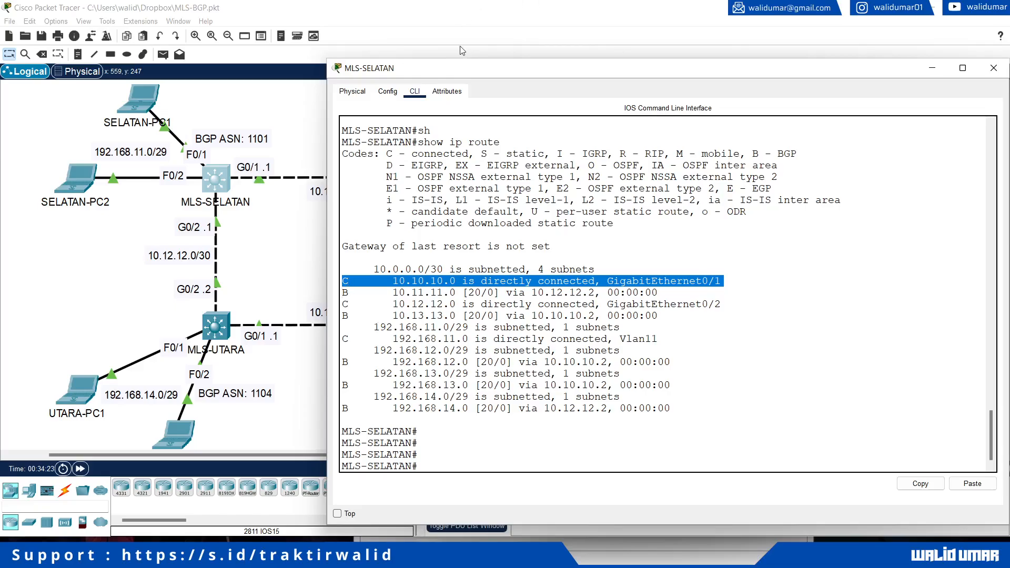
drag(422, 72, 557, 66)
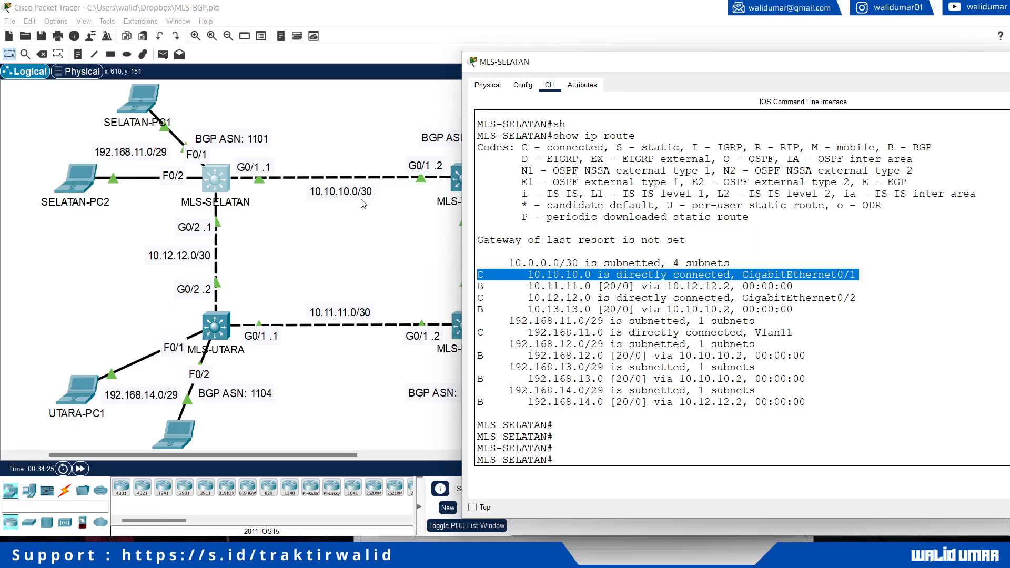
triple_click(566, 301)
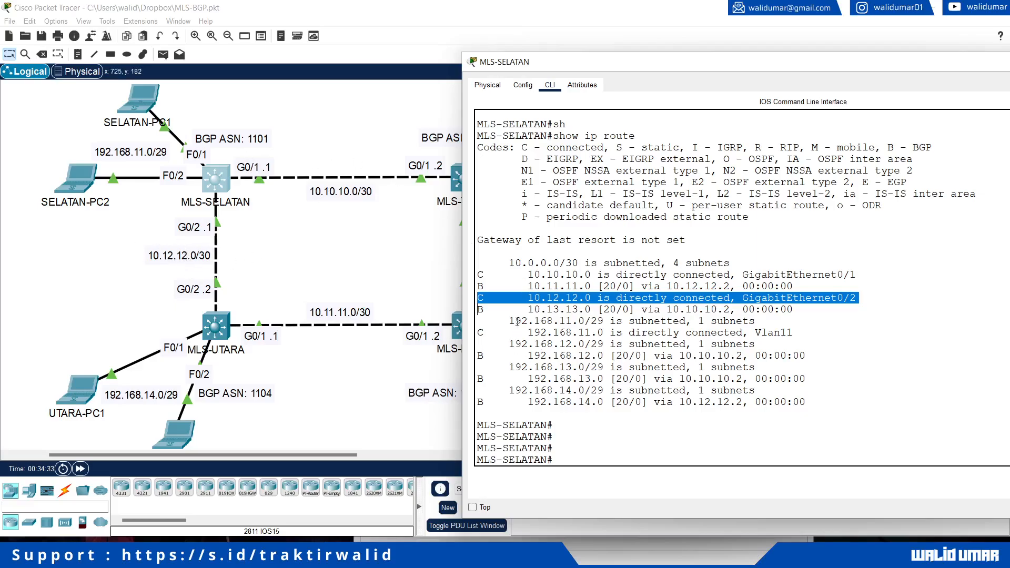
Keep the MLS-SELATAN window on top and trace the BGP route to 10.11.11.0 via next hop 10.12.12.2 in the topology.
triple_click(523, 287)
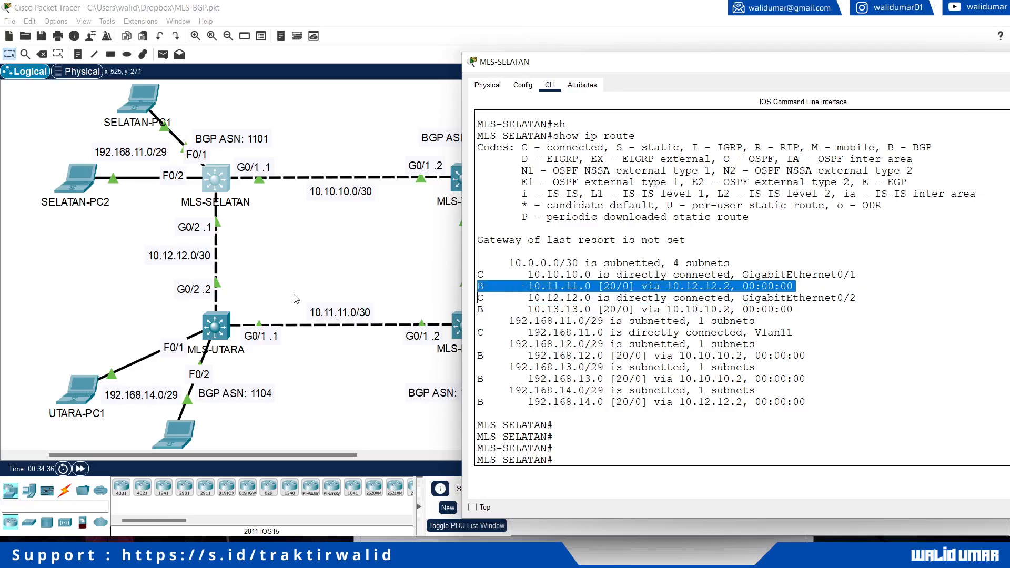
click(473, 508)
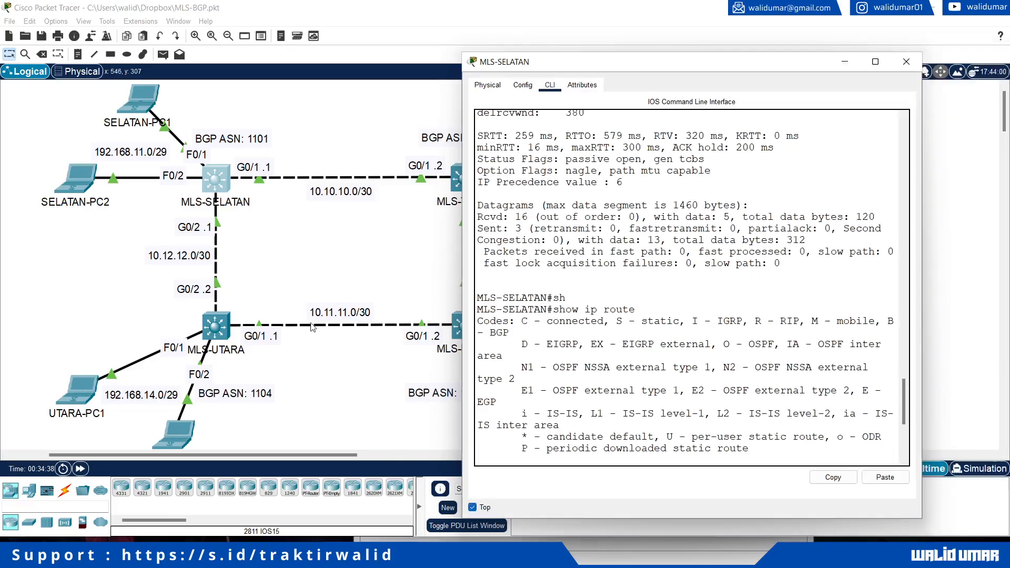
scroll(566, 218, down, 8)
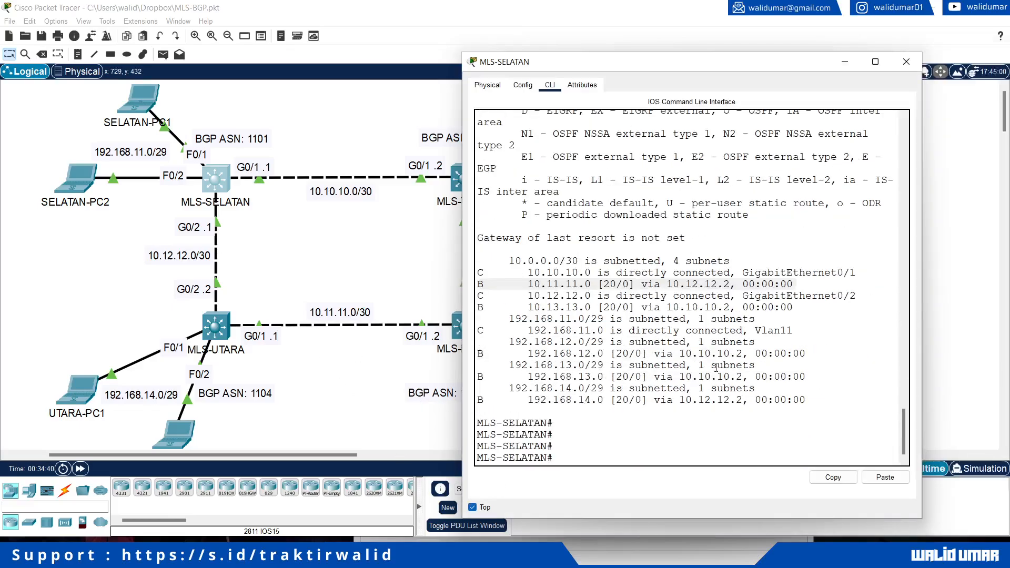
drag(567, 64, 684, 57)
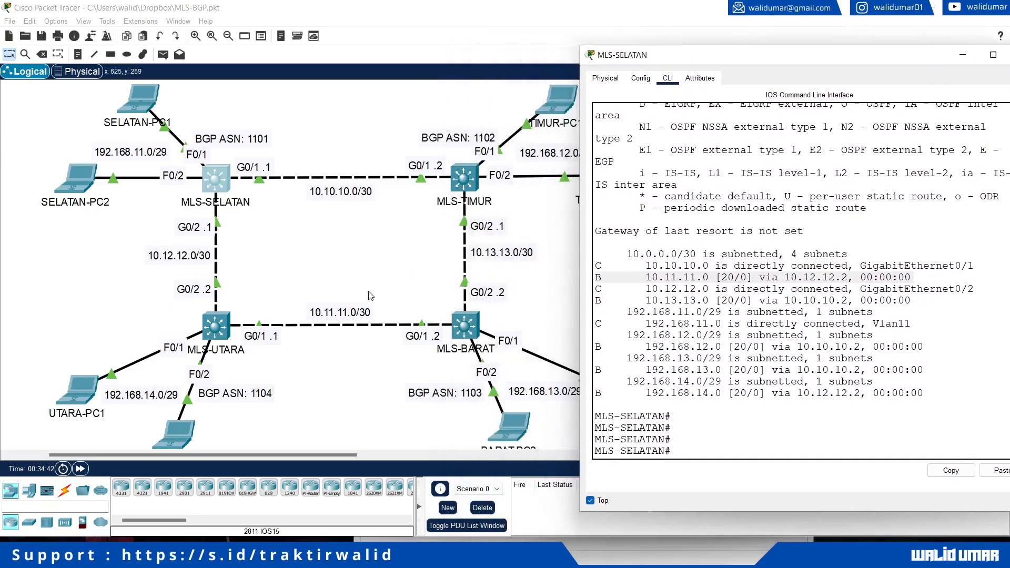
drag(298, 284, 403, 377)
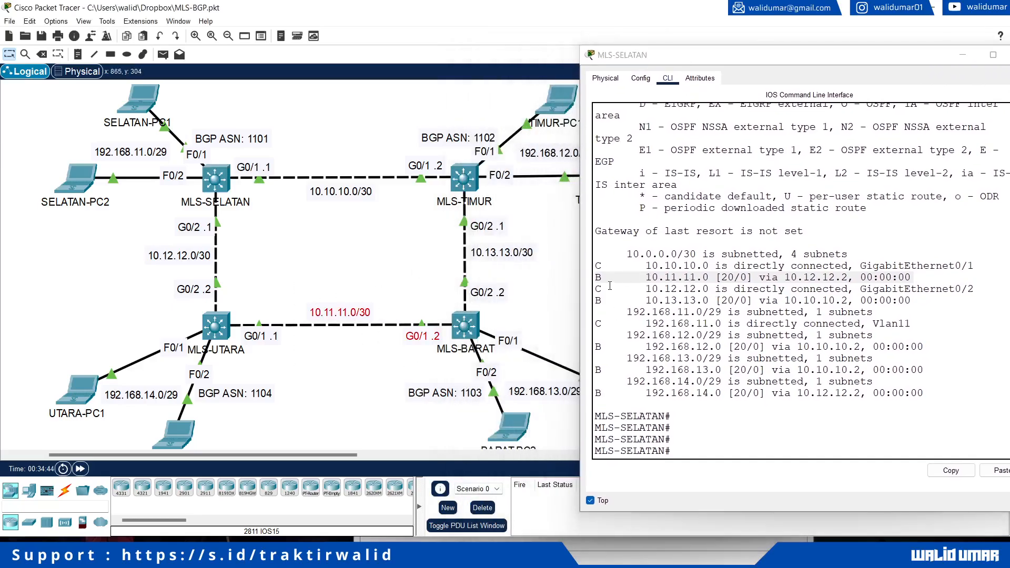
click(770, 278)
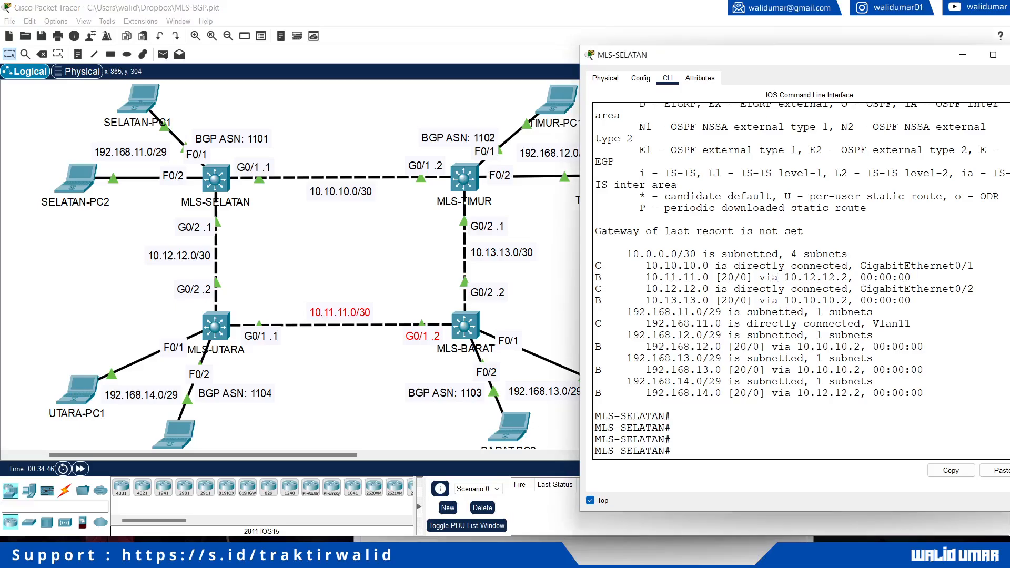
drag(783, 278, 850, 276)
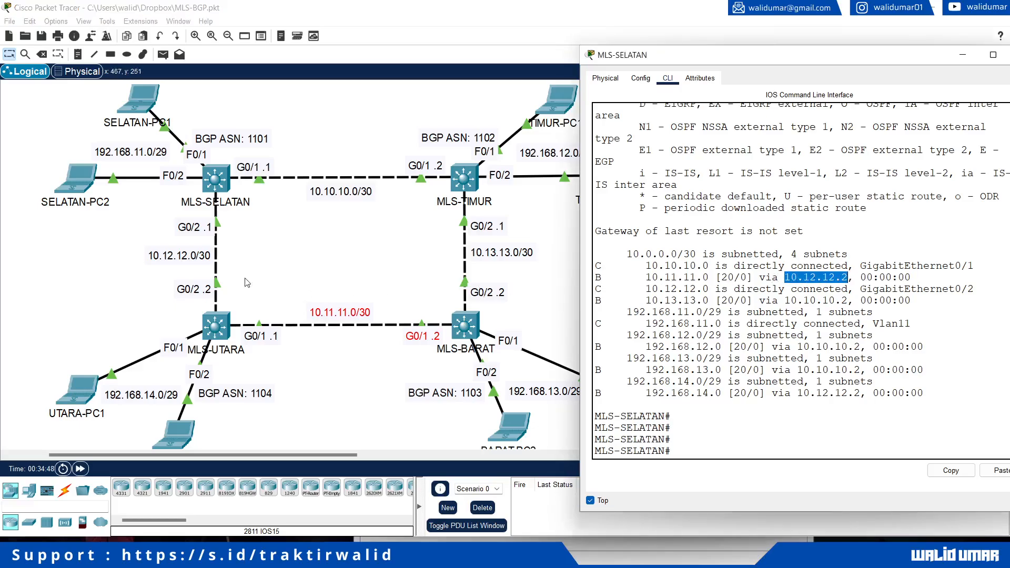
drag(299, 274, 369, 347)
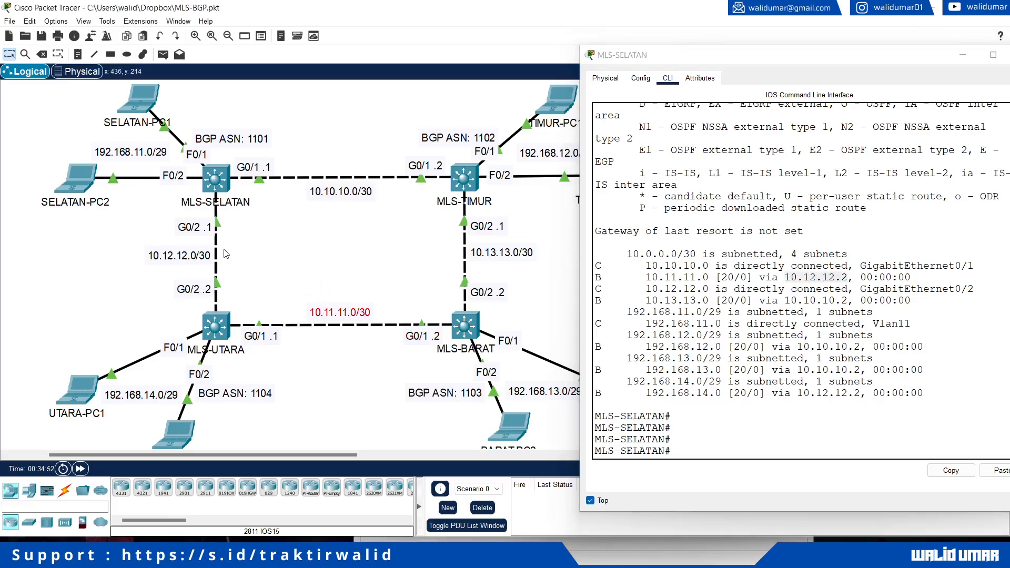
drag(260, 232, 194, 177)
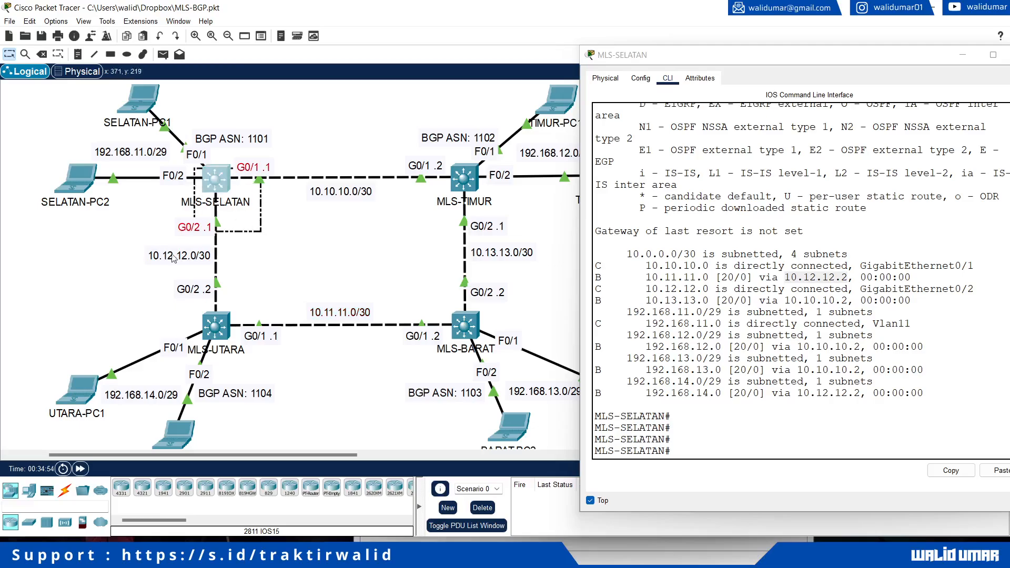
drag(140, 278, 241, 359)
Trace the BGP route to 192.168.12.0 in the topology, from the MLS-TIMUR LAN to its next-hop interface G0/1.
drag(645, 347, 762, 349)
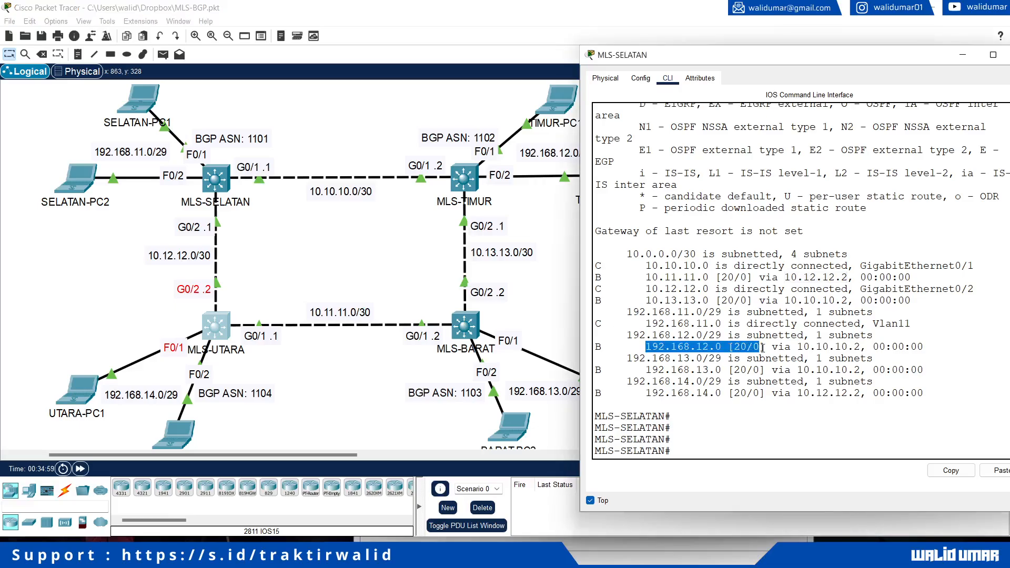
drag(486, 92, 626, 219)
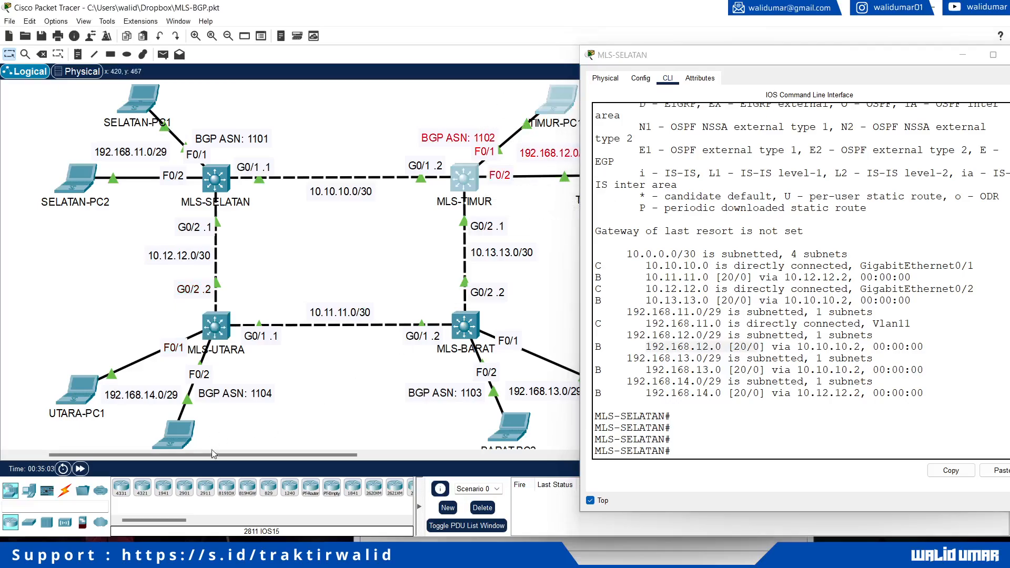
drag(213, 453, 250, 461)
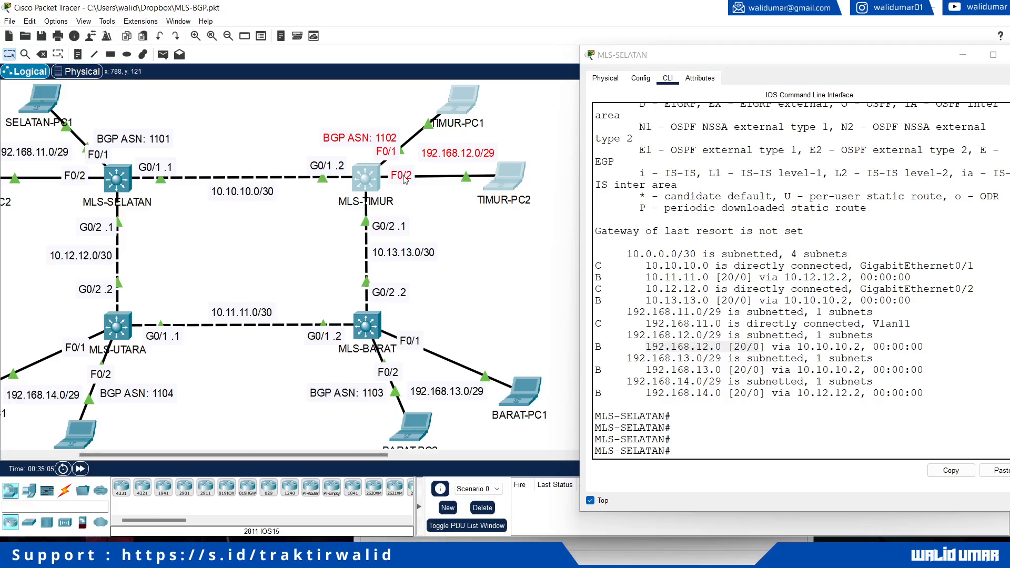
click(256, 216)
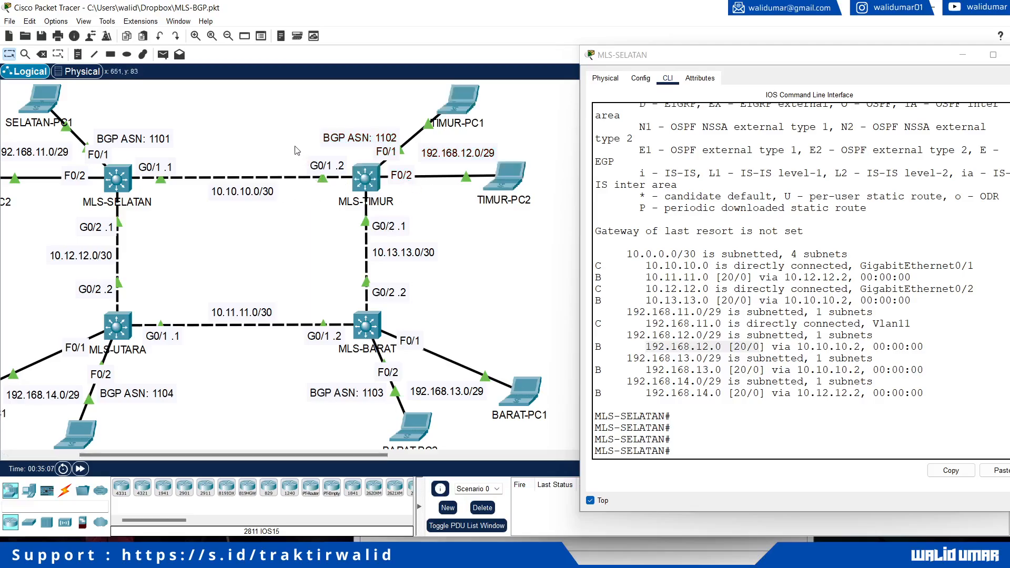
drag(292, 143, 347, 207)
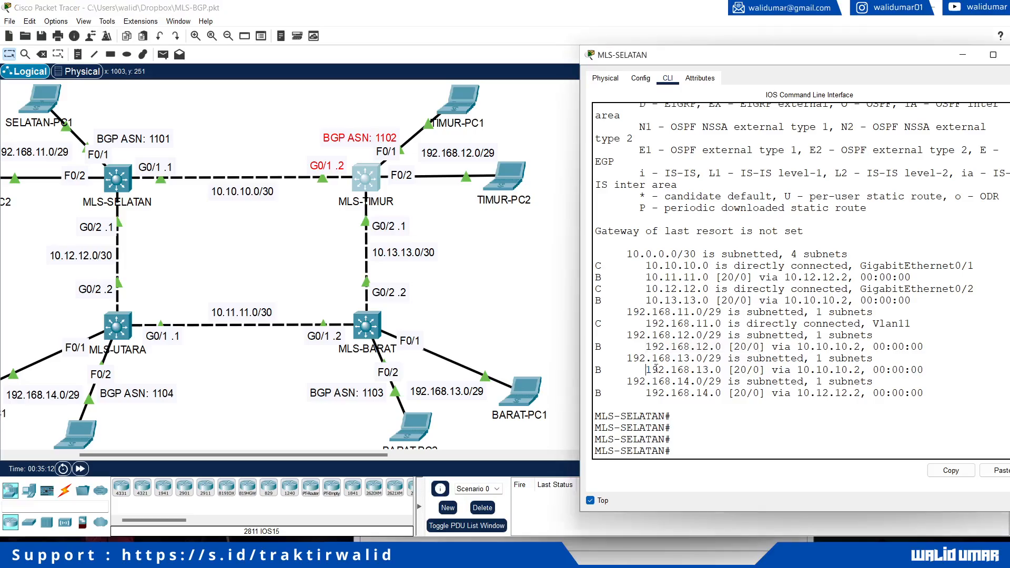
Trace the BGP route to the MLS-BARAT LAN 192.168.13.0 through MLS-TIMUR in the topology, and close the MLS-SELATAN window.
drag(645, 369, 713, 369)
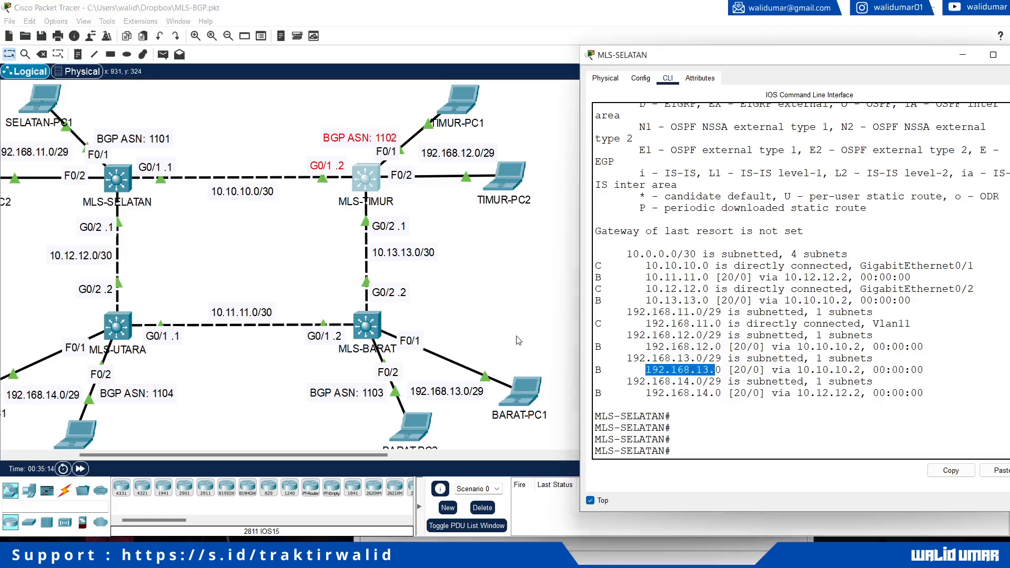
drag(516, 335, 431, 425)
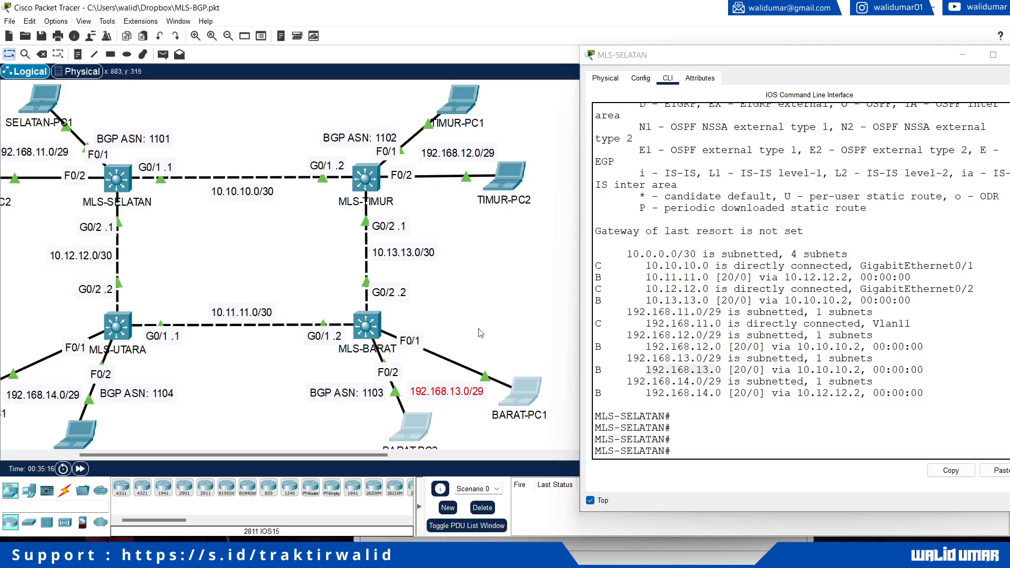
drag(298, 153, 346, 206)
click(295, 247)
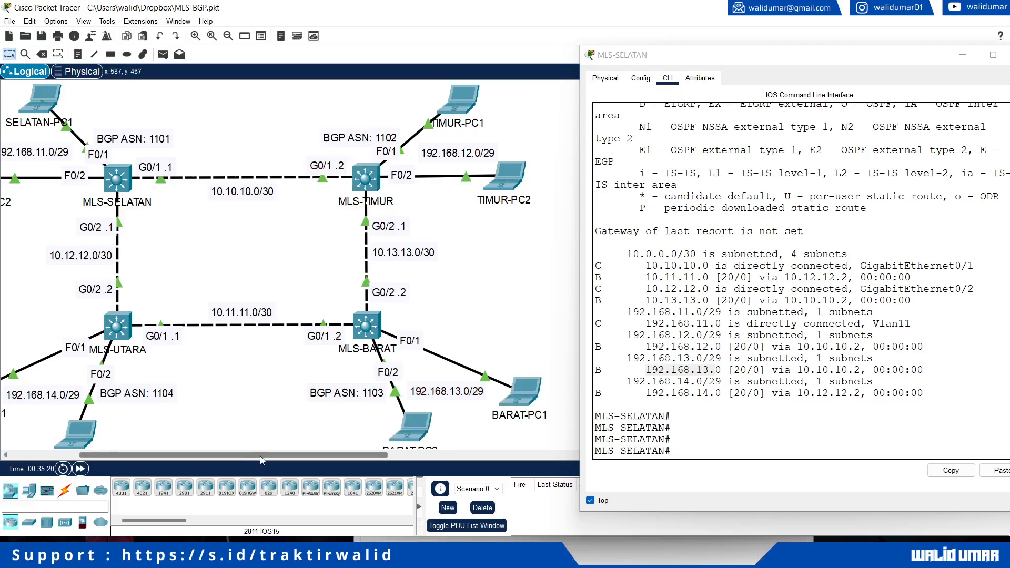
drag(260, 456, 233, 455)
drag(927, 57, 875, 65)
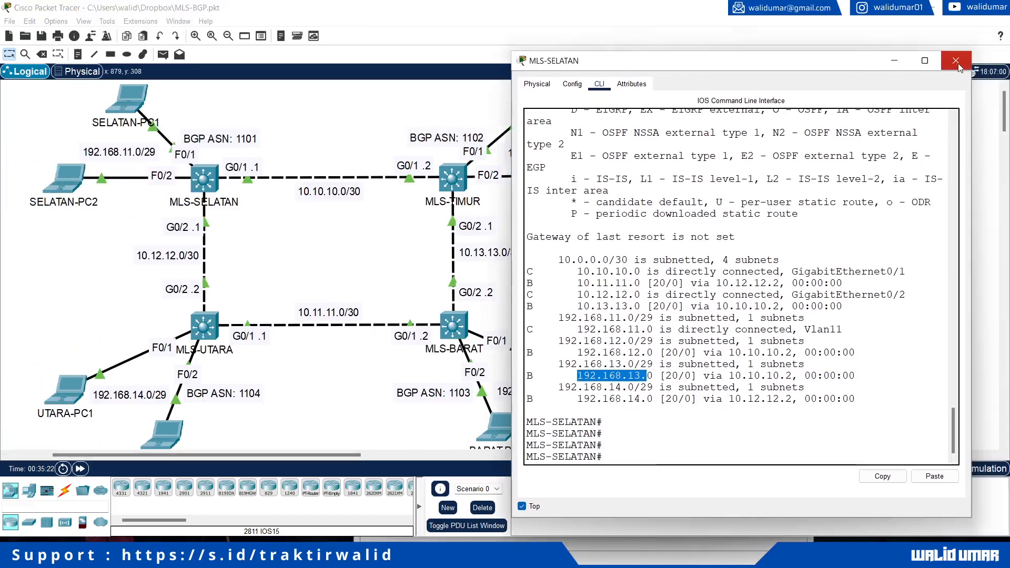
click(955, 61)
Open the command prompt on SELATAN-PC1, beside the topology, and ping 192.168.12.2 in the MLS-TIMUR LAN twice.
click(136, 99)
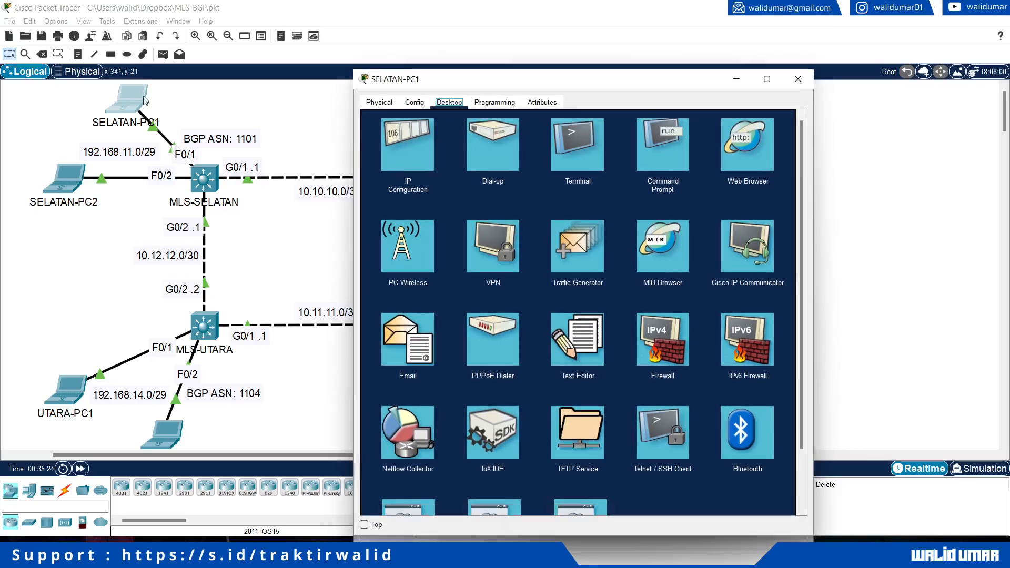
drag(455, 79, 705, 63)
click(911, 128)
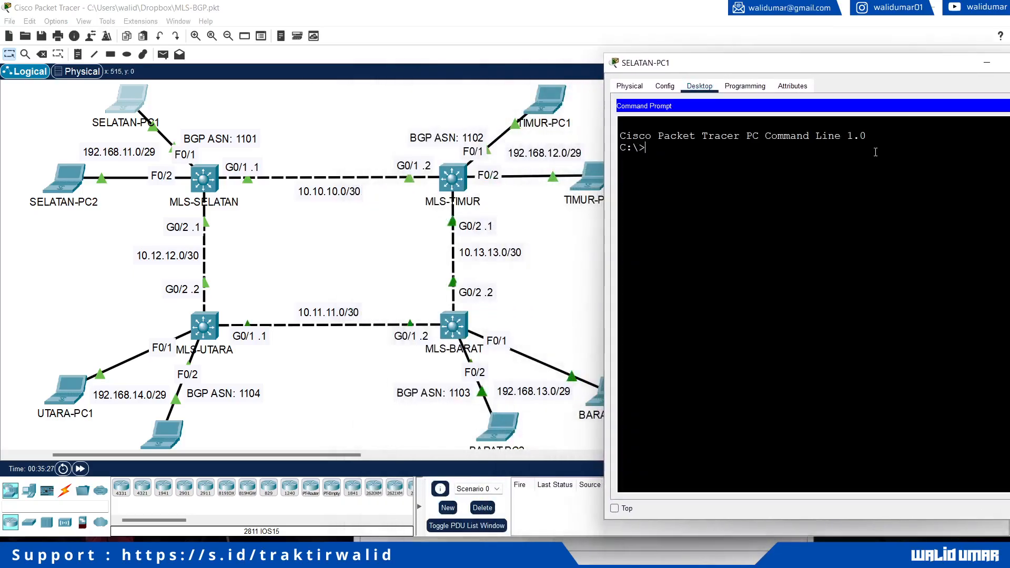
text(ping )
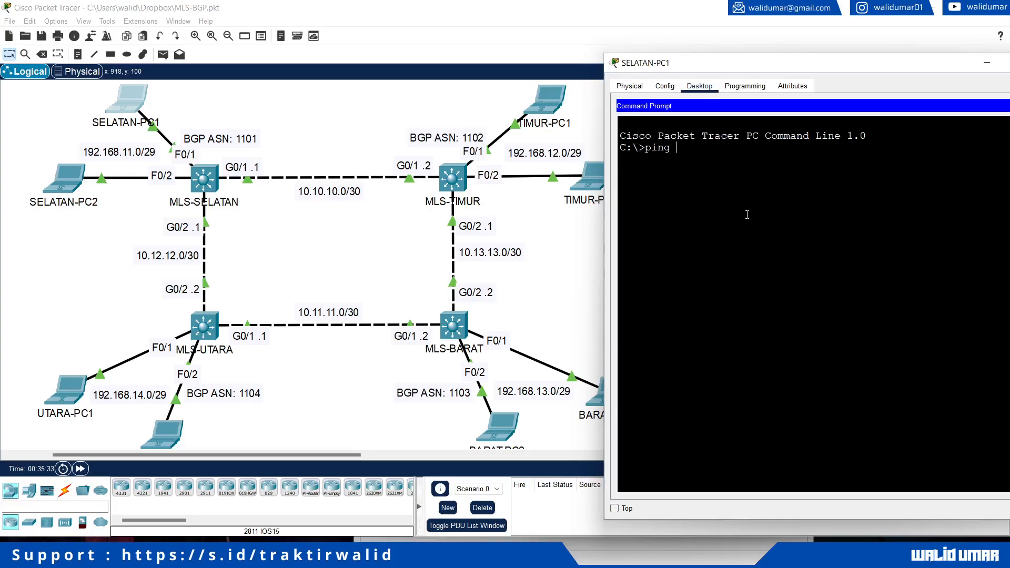
text(192.168.12.2)
key(Return)
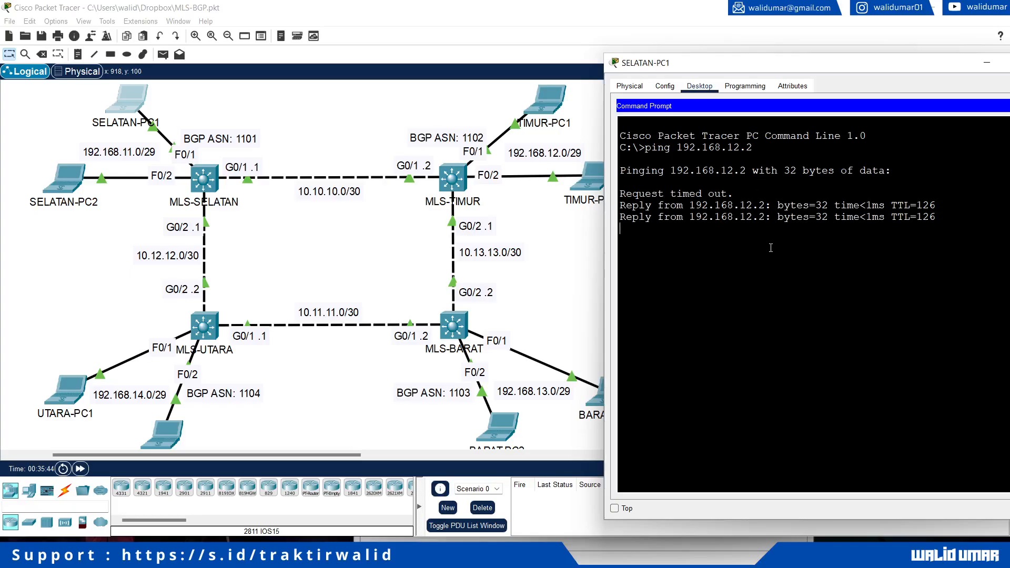
key(Up)
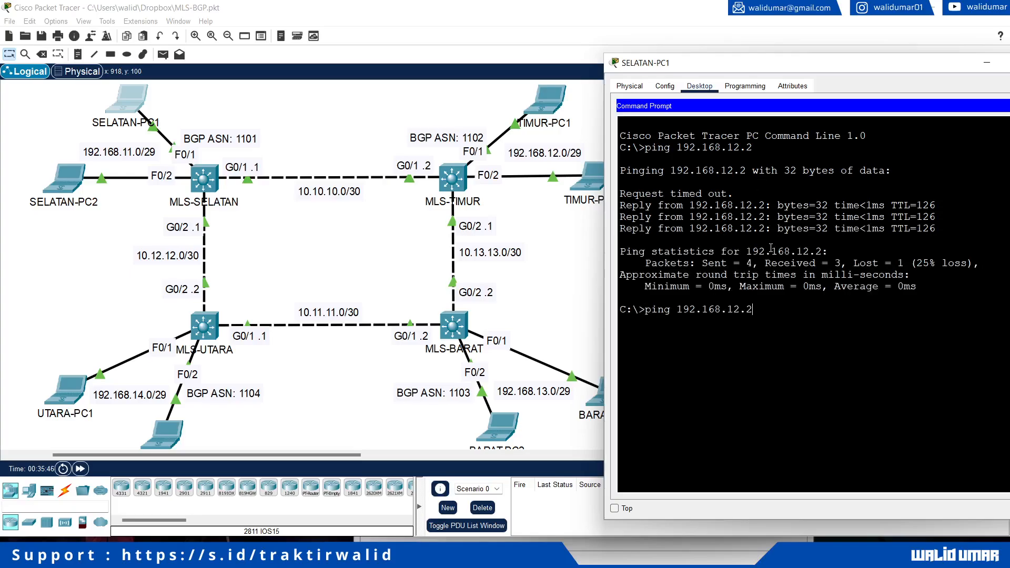
key(Return)
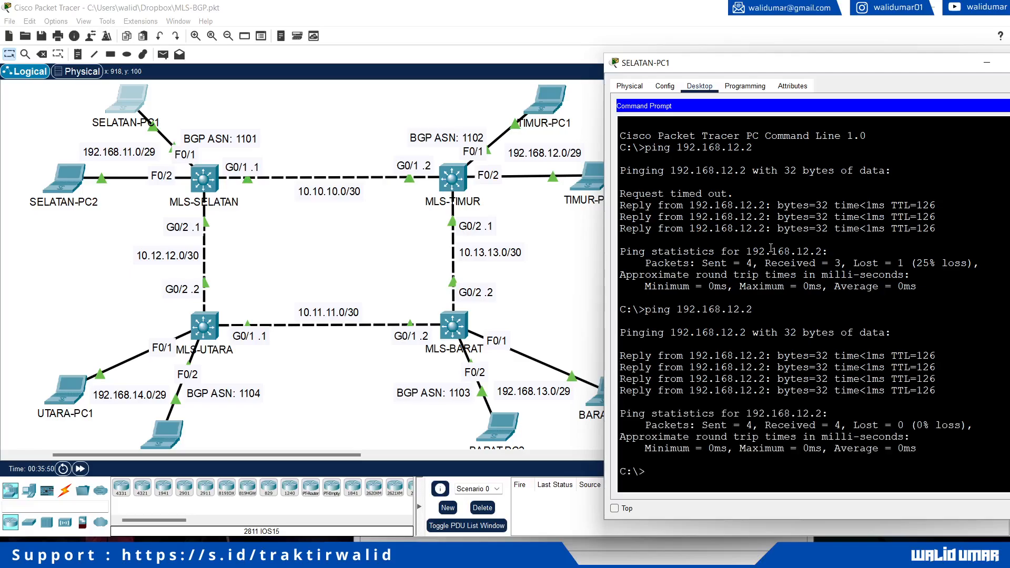
Ping 192.168.13.2 in the MLS-BARAT LAN and 192.168.14.2 in the MLS-UTARA LAN from SELATAN-PC1.
key(Up)
key(BackSpace)
key(BackSpace)
text(3.2)
key(Return)
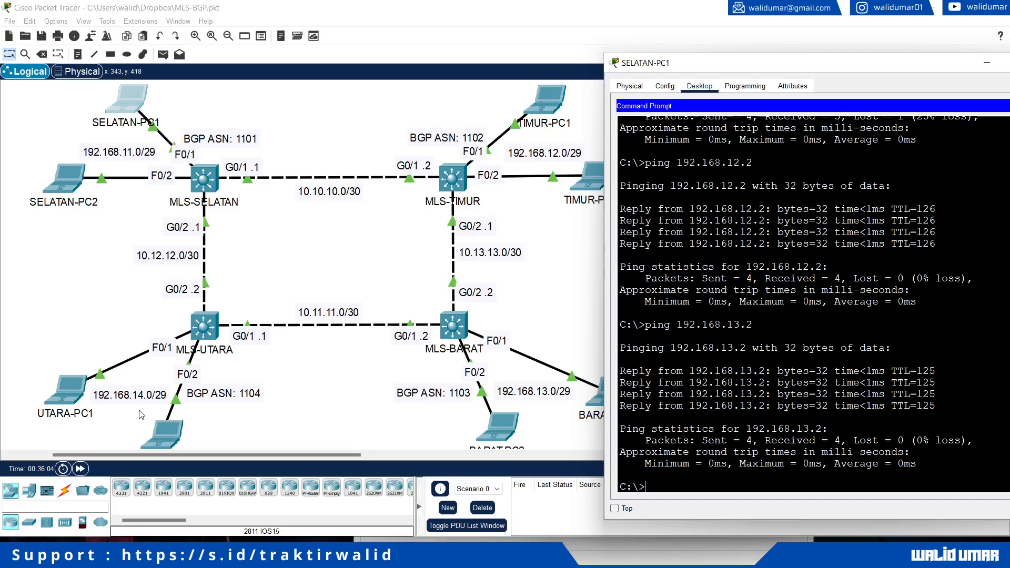
text(ping 192.168.13)
text(.2)
key(Return)
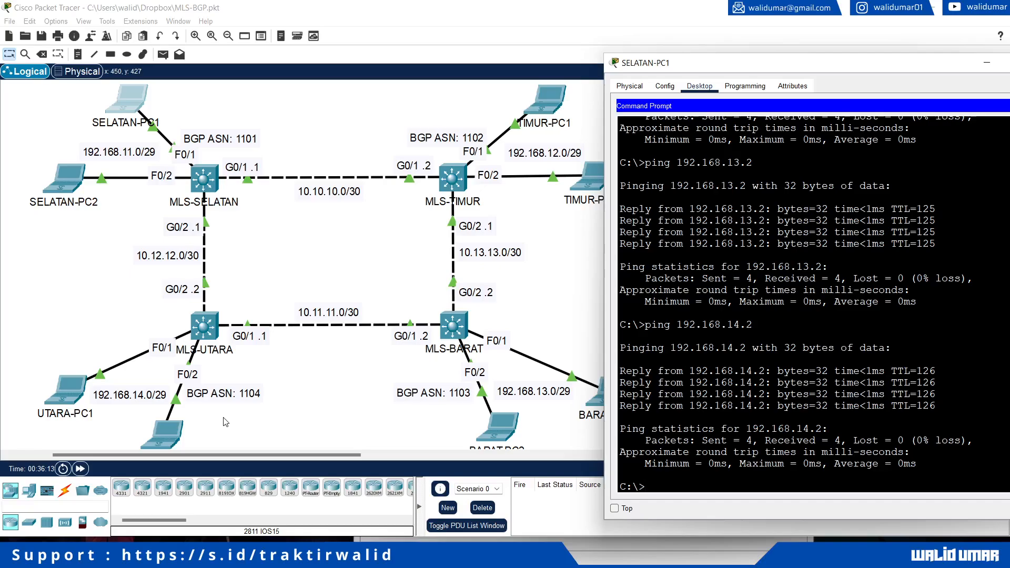
Ping the MLS-BARAT uplink addresses 10.13.13.2 and 10.11.11.2 from SELATAN-PC1.
text(ping 10.13.13.2)
key(Return)
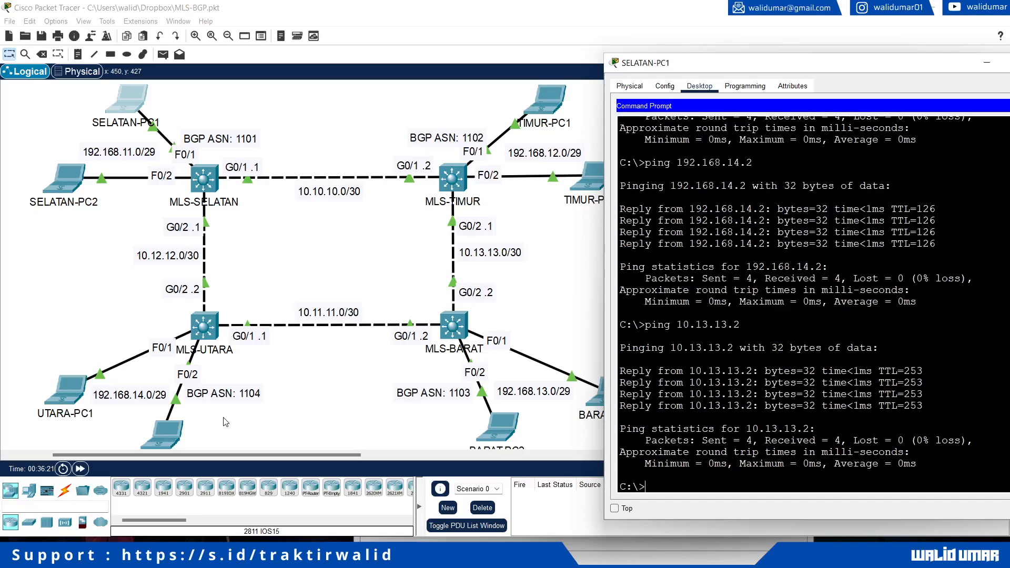
key(Up)
key(BackSpace)
key(BackSpace)
key(BackSpace)
key(BackSpace)
key(BackSpace)
text(11.11.2)
key(Return)
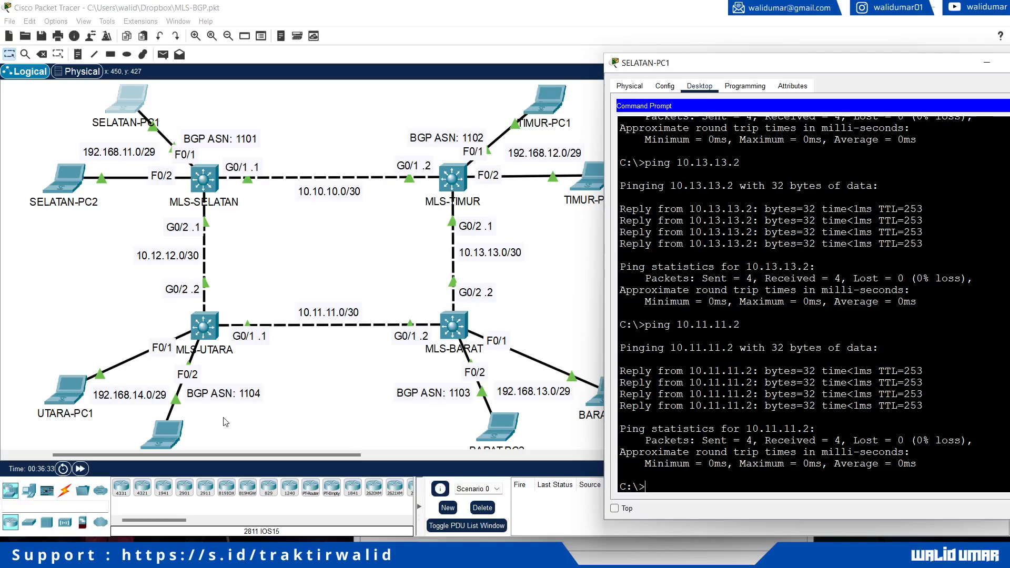
Run tracert to 192.168.13.2 from SELATAN-PC1 and examine the listed hops.
text(racert)
key(Return)
key(Up)
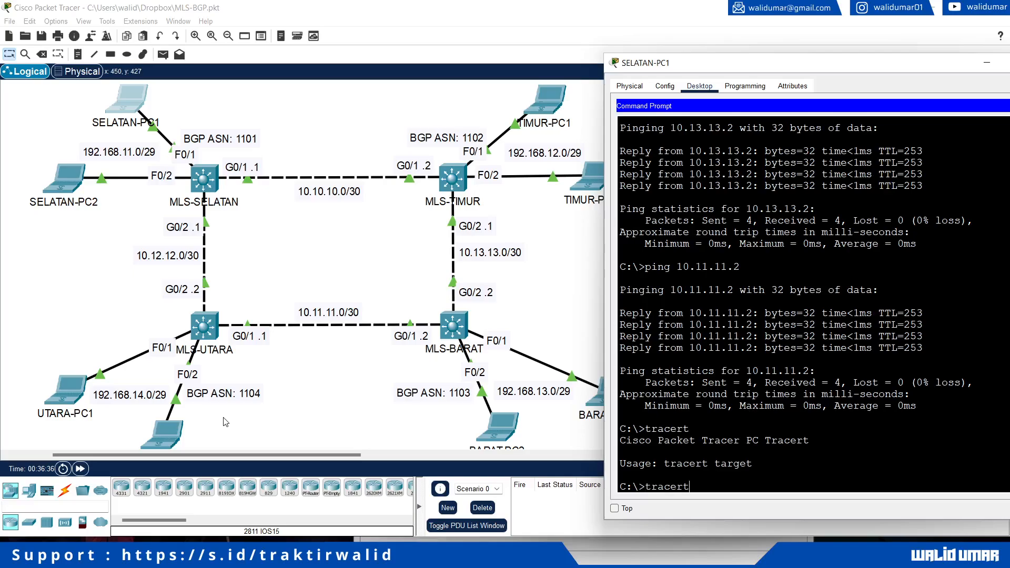
text(192.168.13.2)
key(Return)
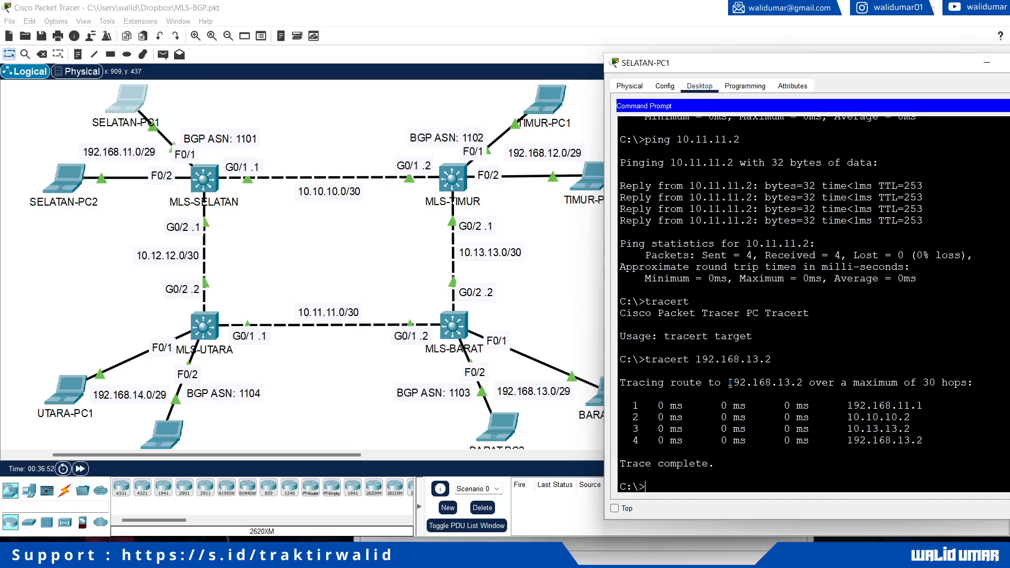
triple_click(803, 405)
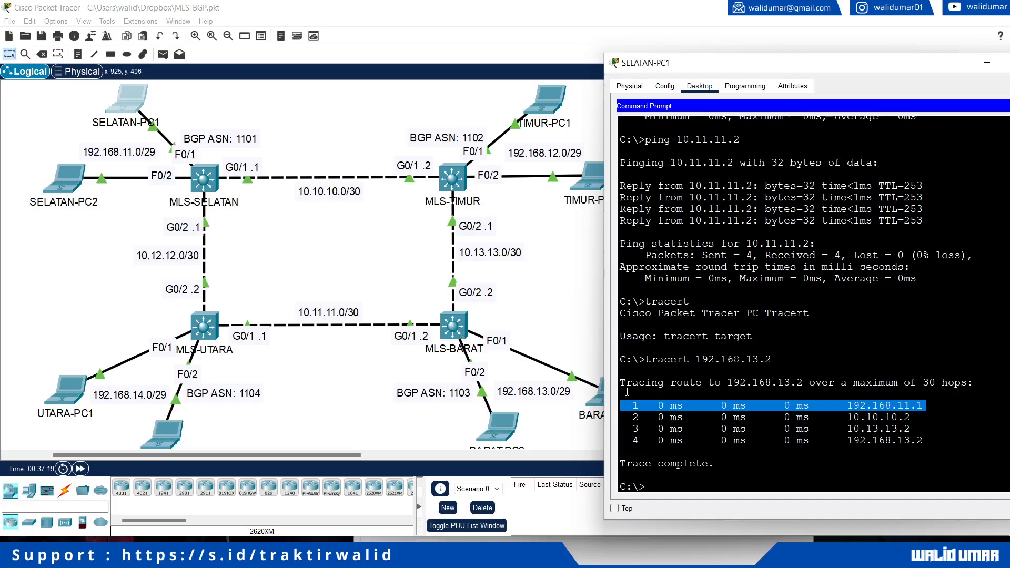
drag(631, 383, 728, 461)
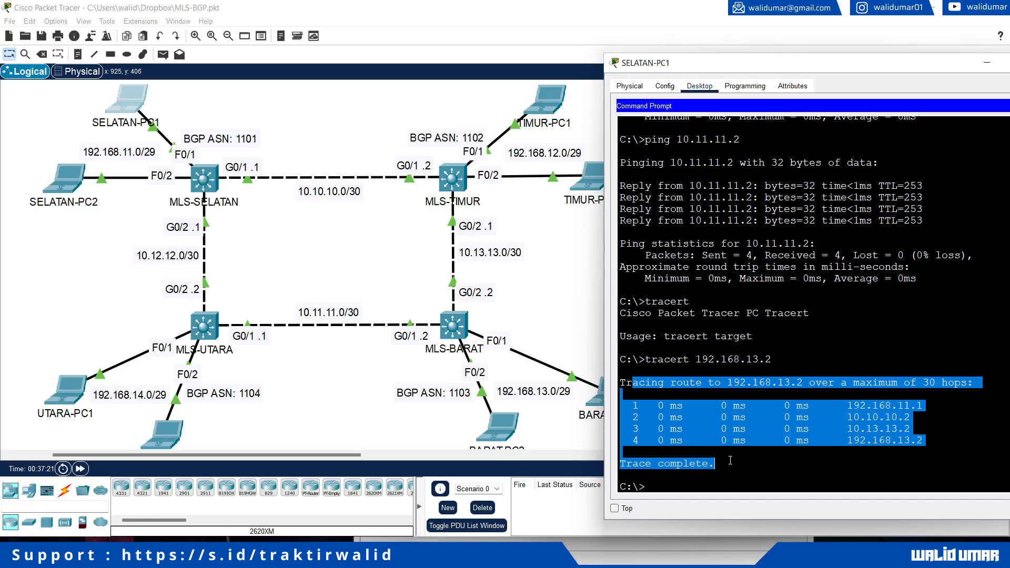
click(730, 461)
Switch the topology to Simulation mode, show only ICMP events, and raise the playback speed.
click(317, 393)
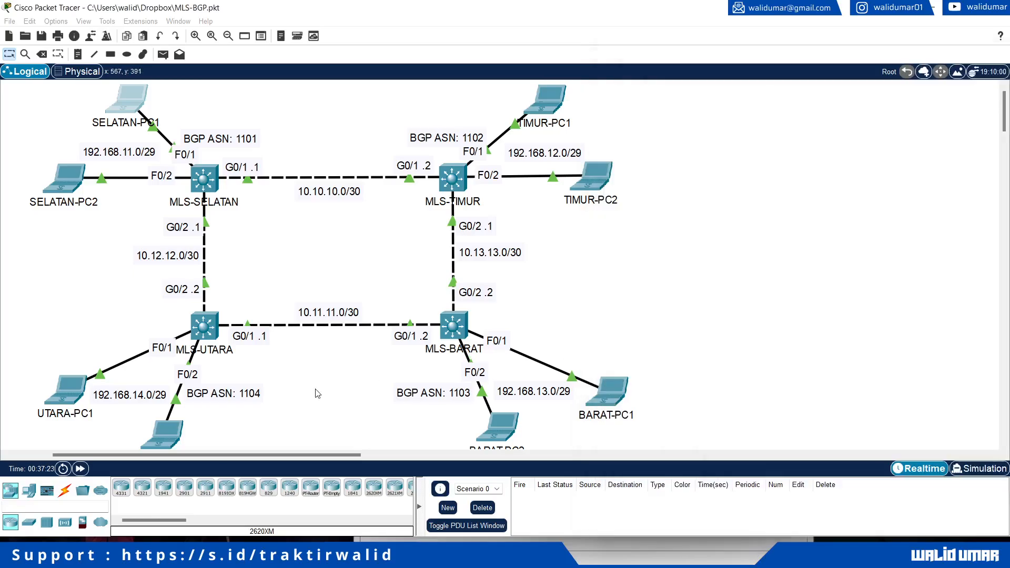
click(976, 470)
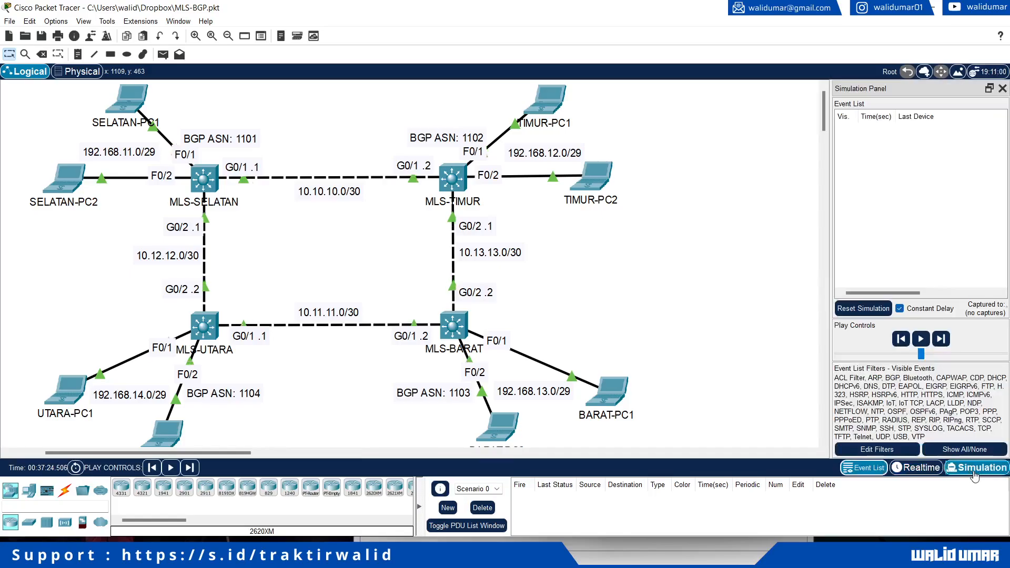
click(964, 449)
click(877, 449)
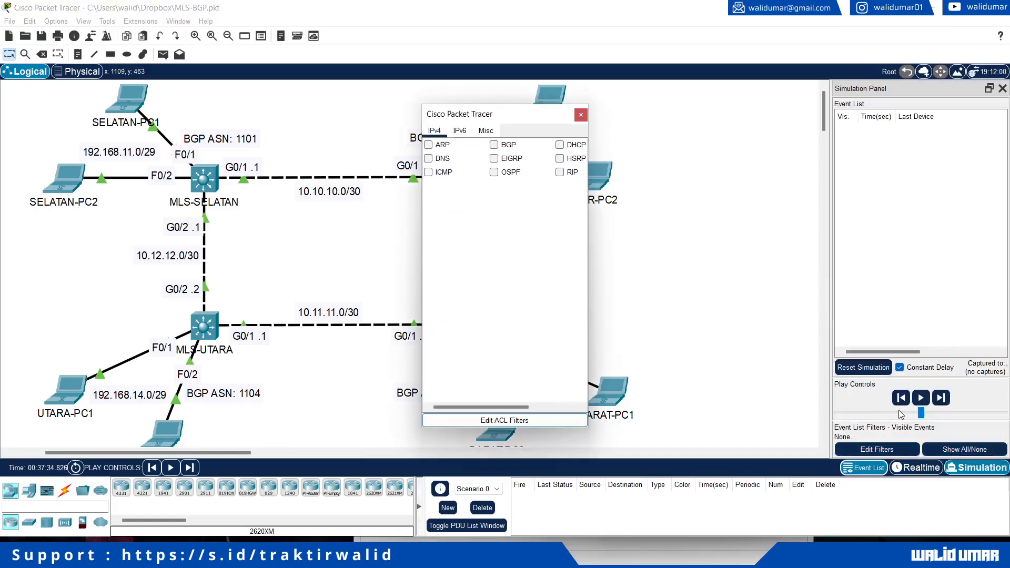
click(435, 175)
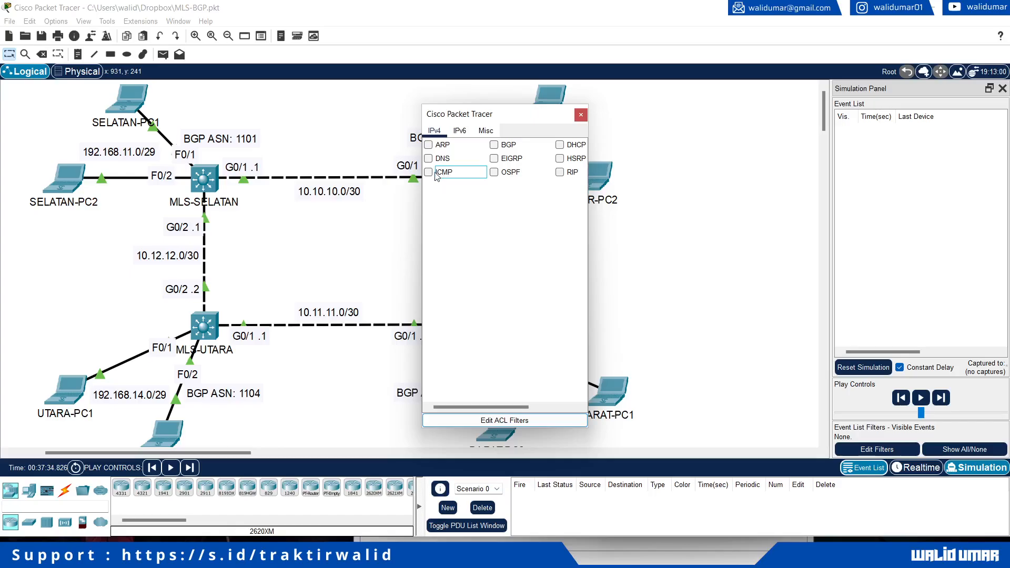
click(435, 176)
click(580, 115)
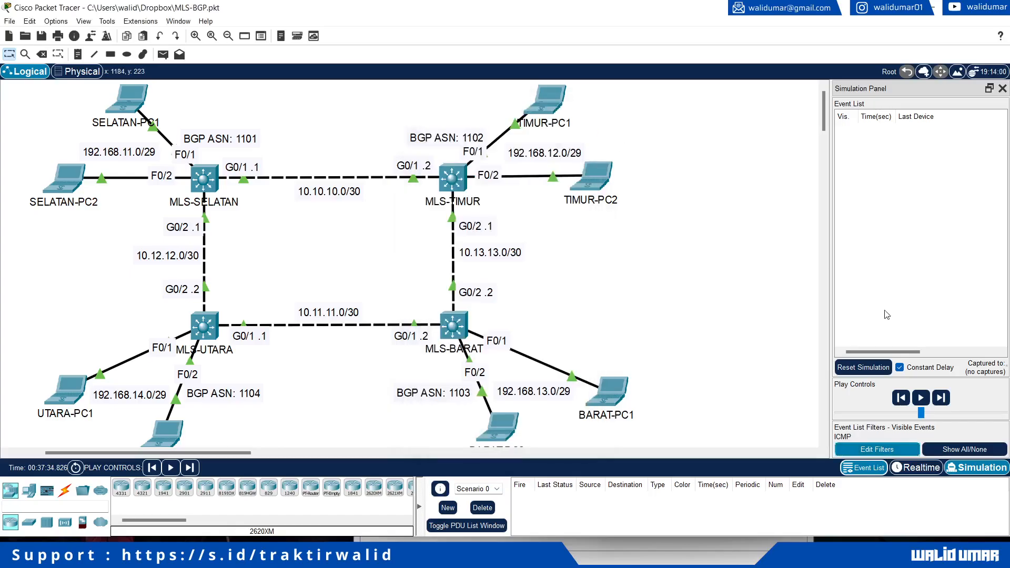
drag(922, 413, 980, 418)
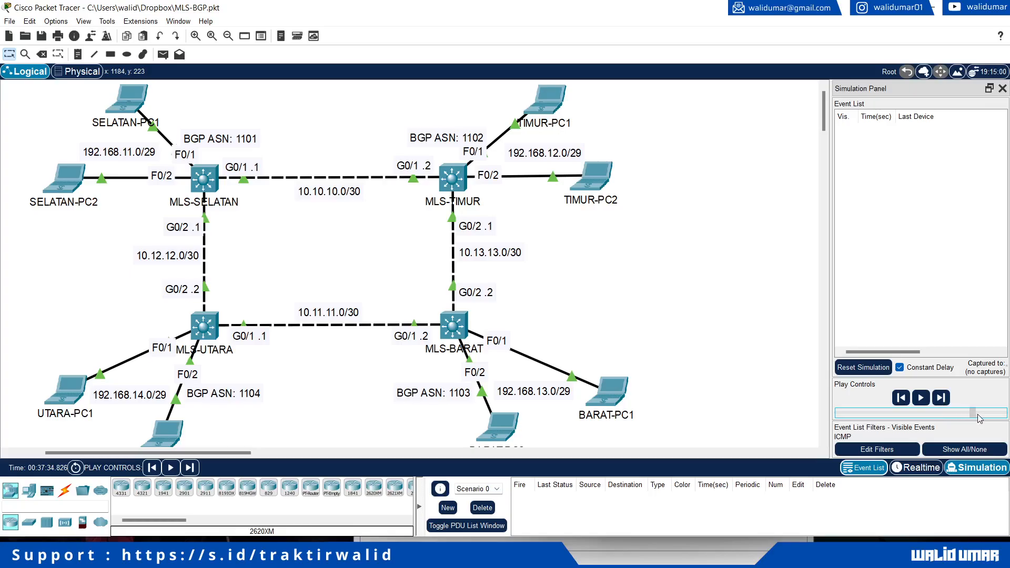
Add simple PDUs from SELATAN-PC1 to BARAT-PC1 and from TIMUR-PC1 to UTARA-PC1.
click(163, 54)
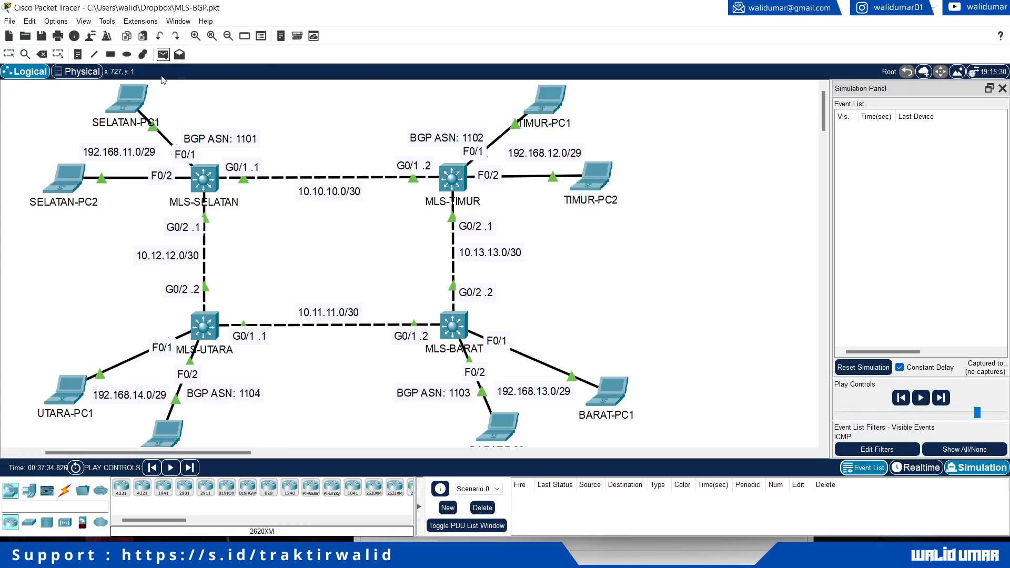
click(131, 104)
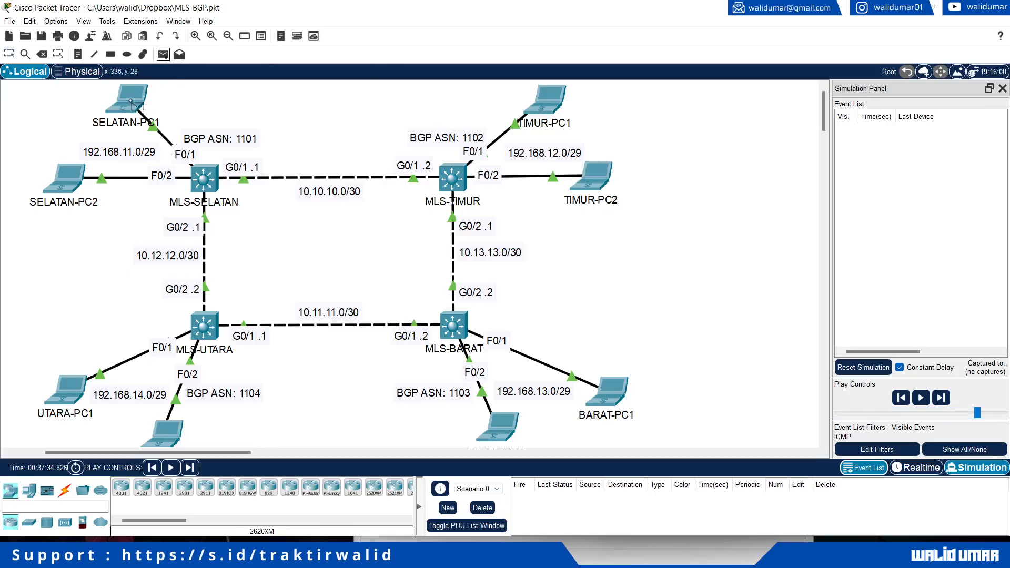
click(616, 390)
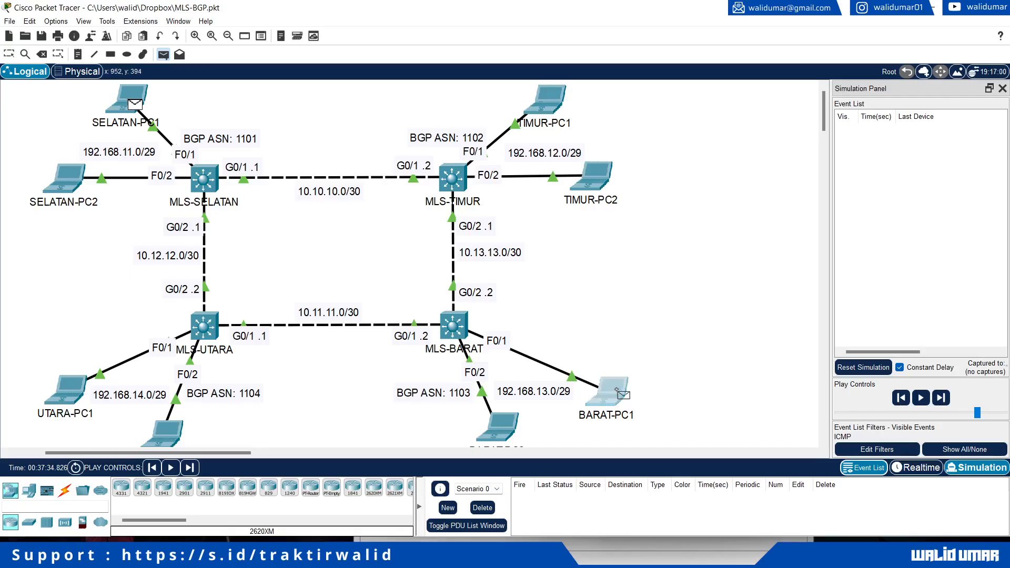
click(163, 55)
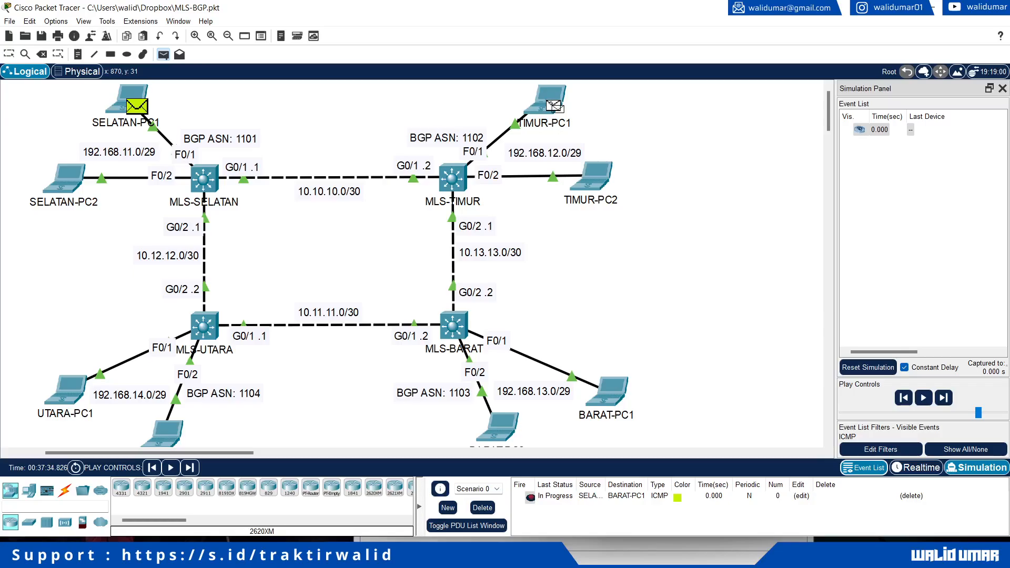
click(553, 105)
click(73, 391)
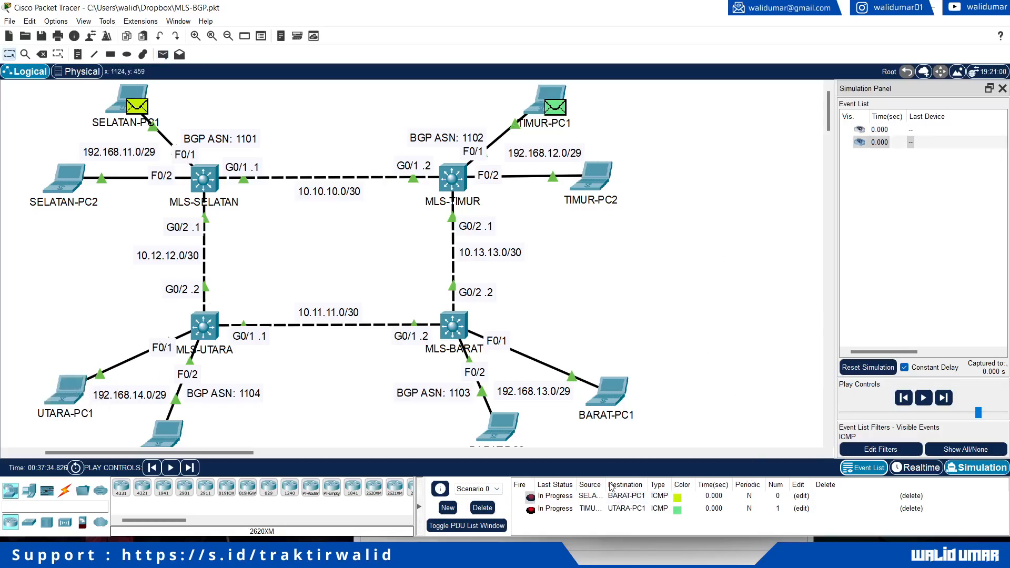
Widen the Source and Destination columns of the PDU list and start playing the simulation.
drag(606, 486, 650, 486)
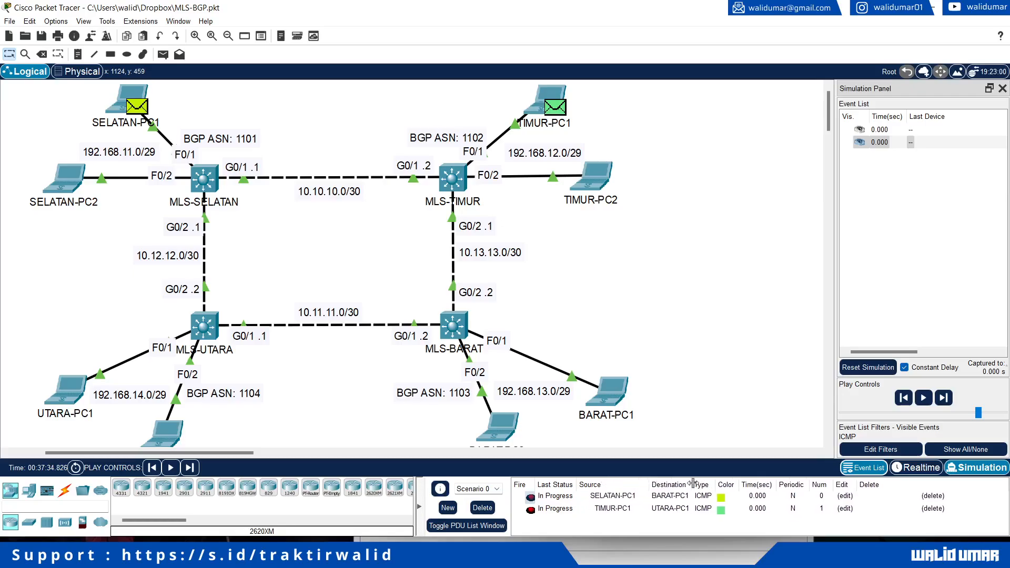
drag(694, 486, 721, 487)
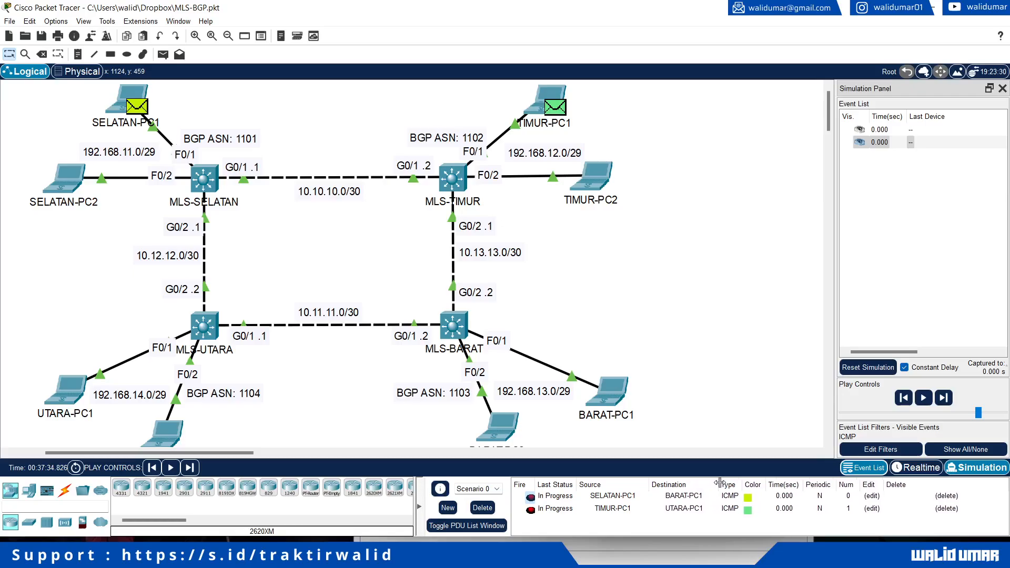
click(923, 398)
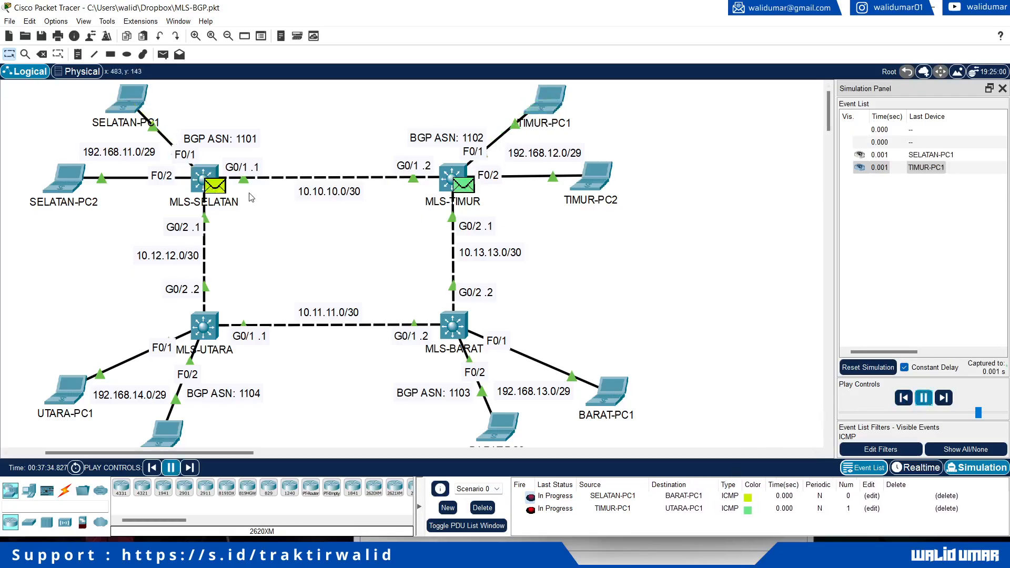